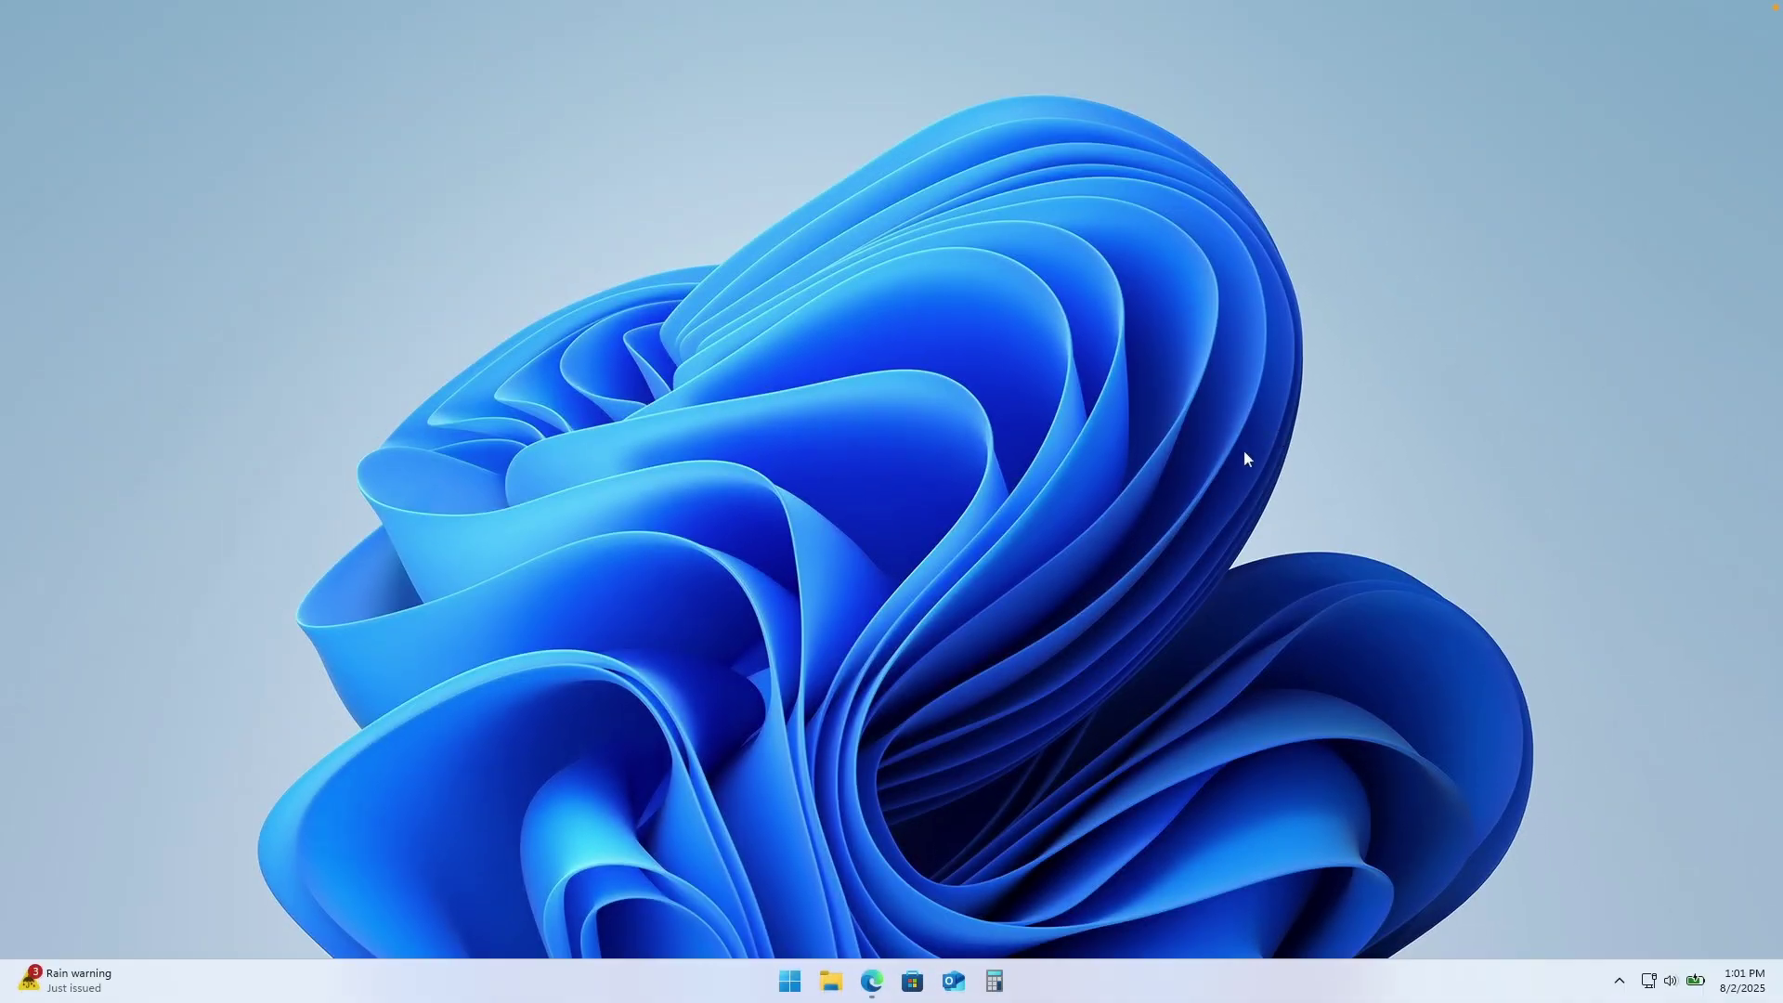
# - Look over the default Start menu, the hidden tray icons and the notification calendar
pyautogui.click(790, 981)
pyautogui.click(1622, 981)
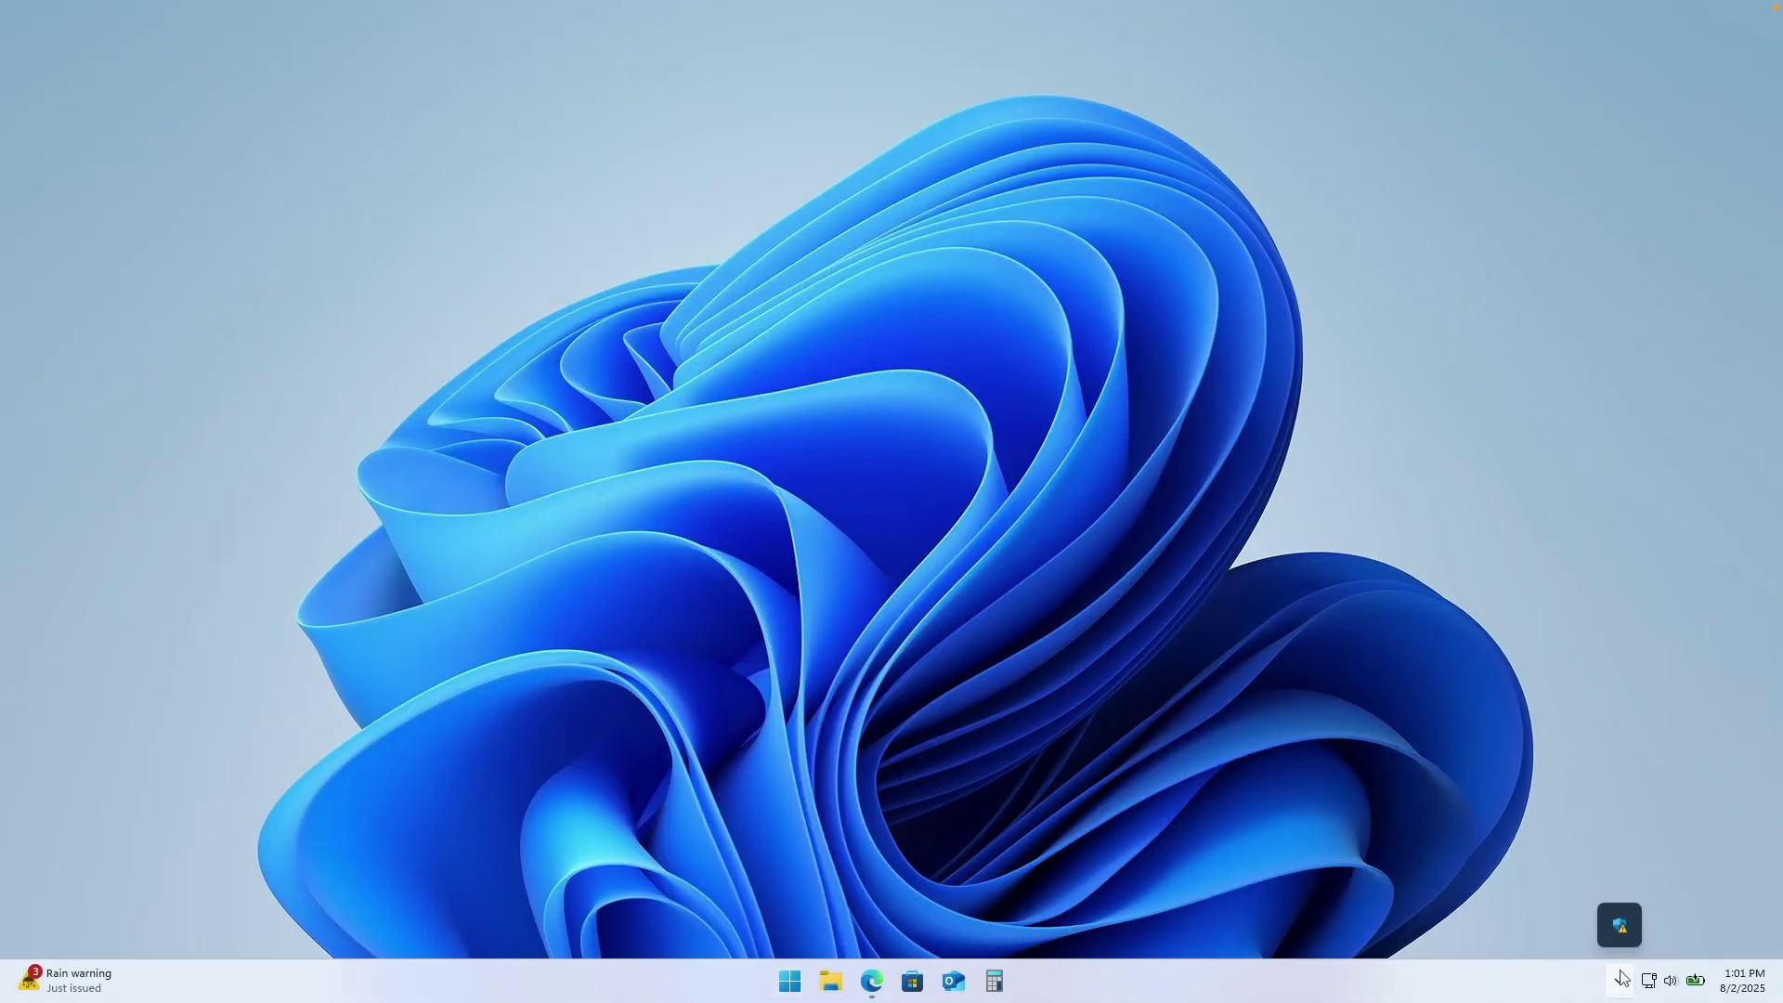
pyautogui.click(1743, 980)
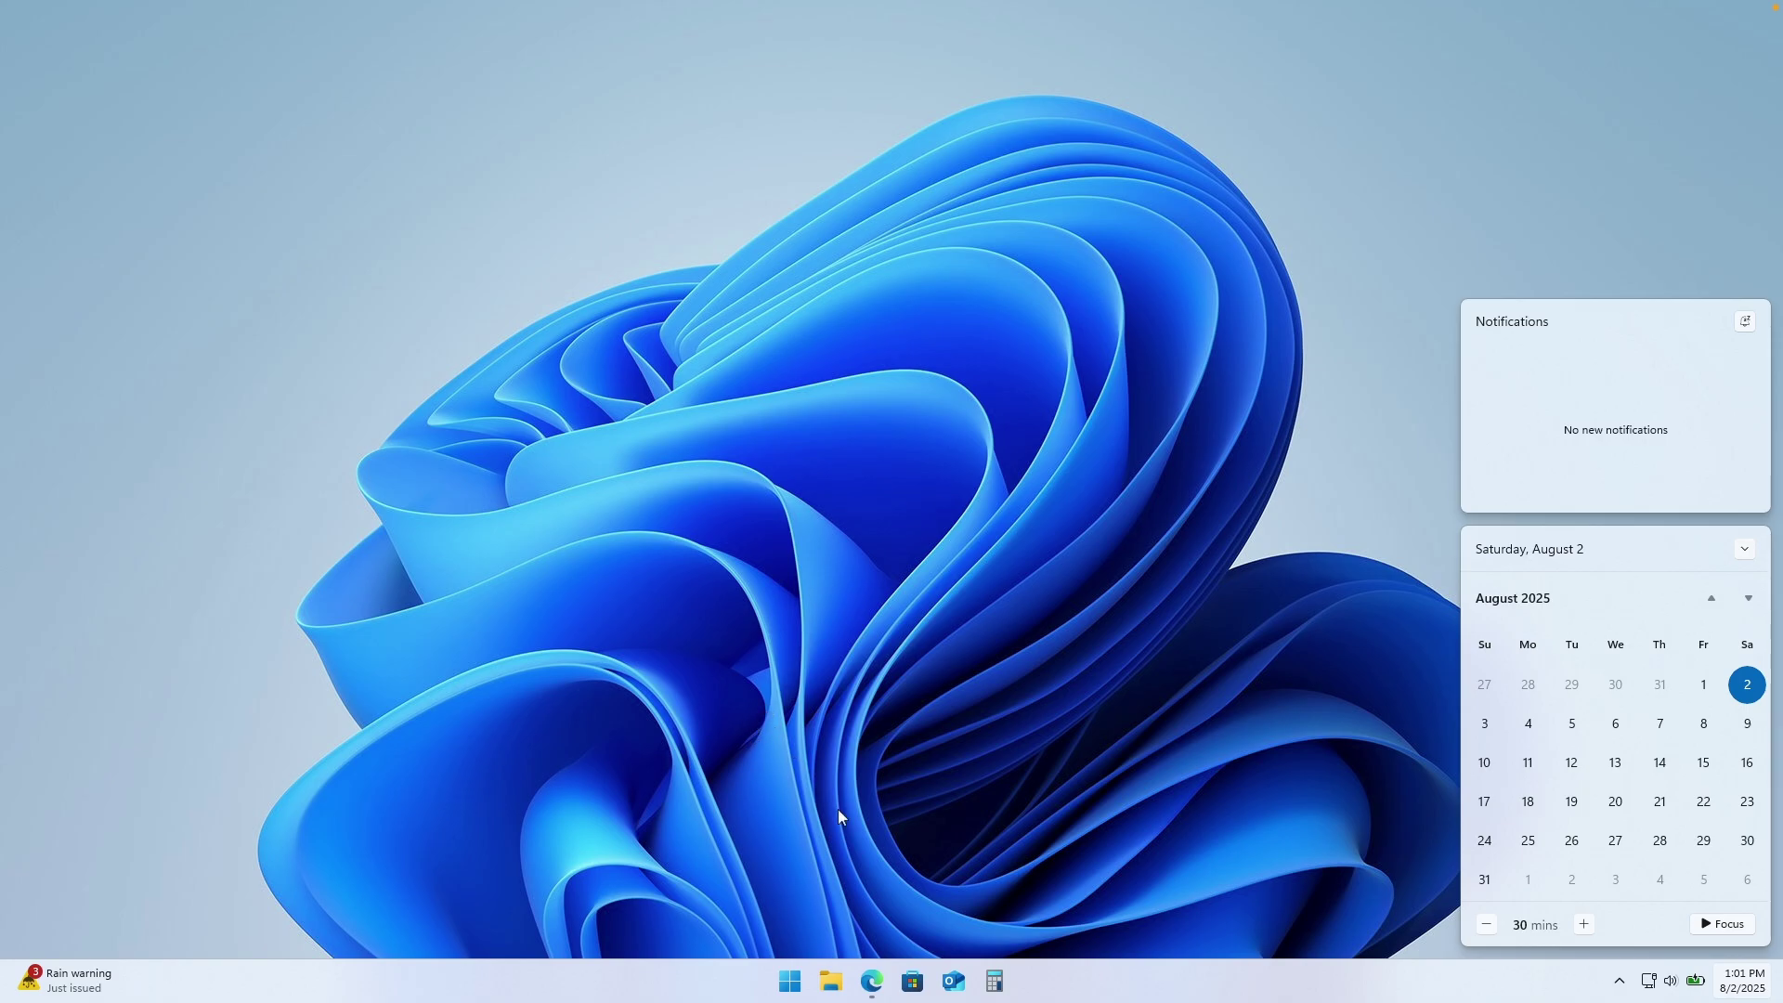
# - Switch to Microsoft Edge, search Google for windhawk and open the windhawk.net website
pyautogui.click(871, 981)
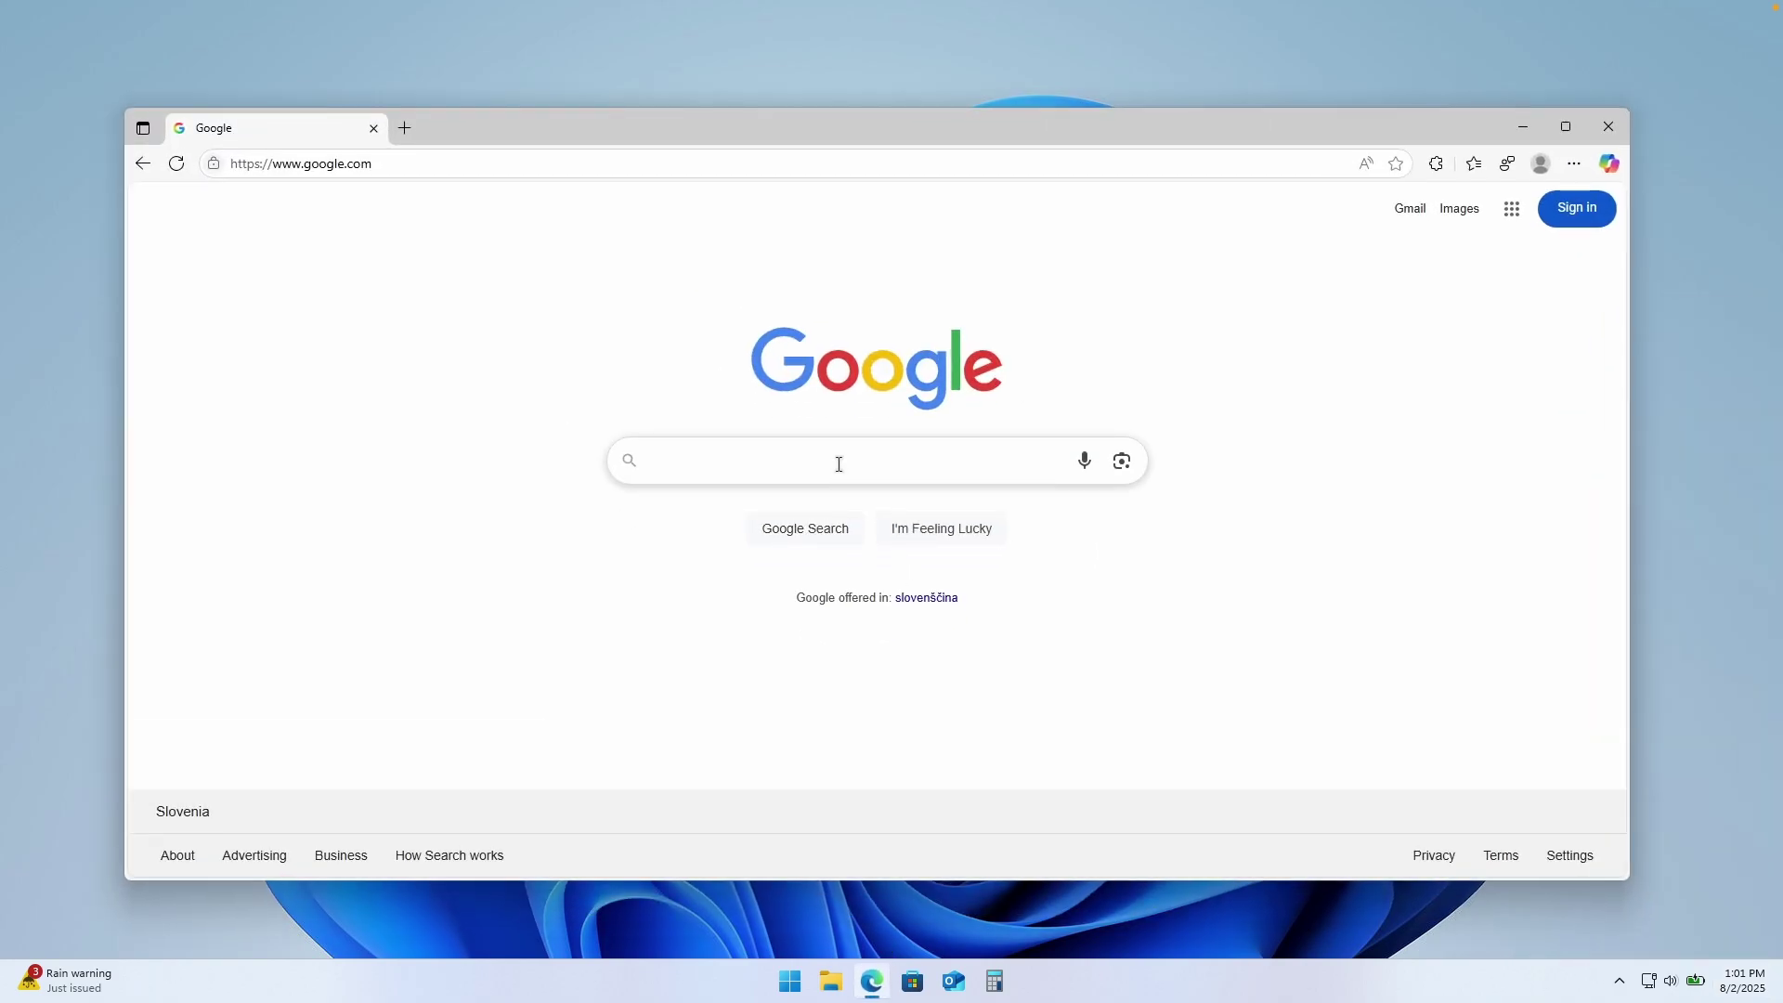
pyautogui.click(838, 463)
pyautogui.write('windhawk')
pyautogui.press('Return')
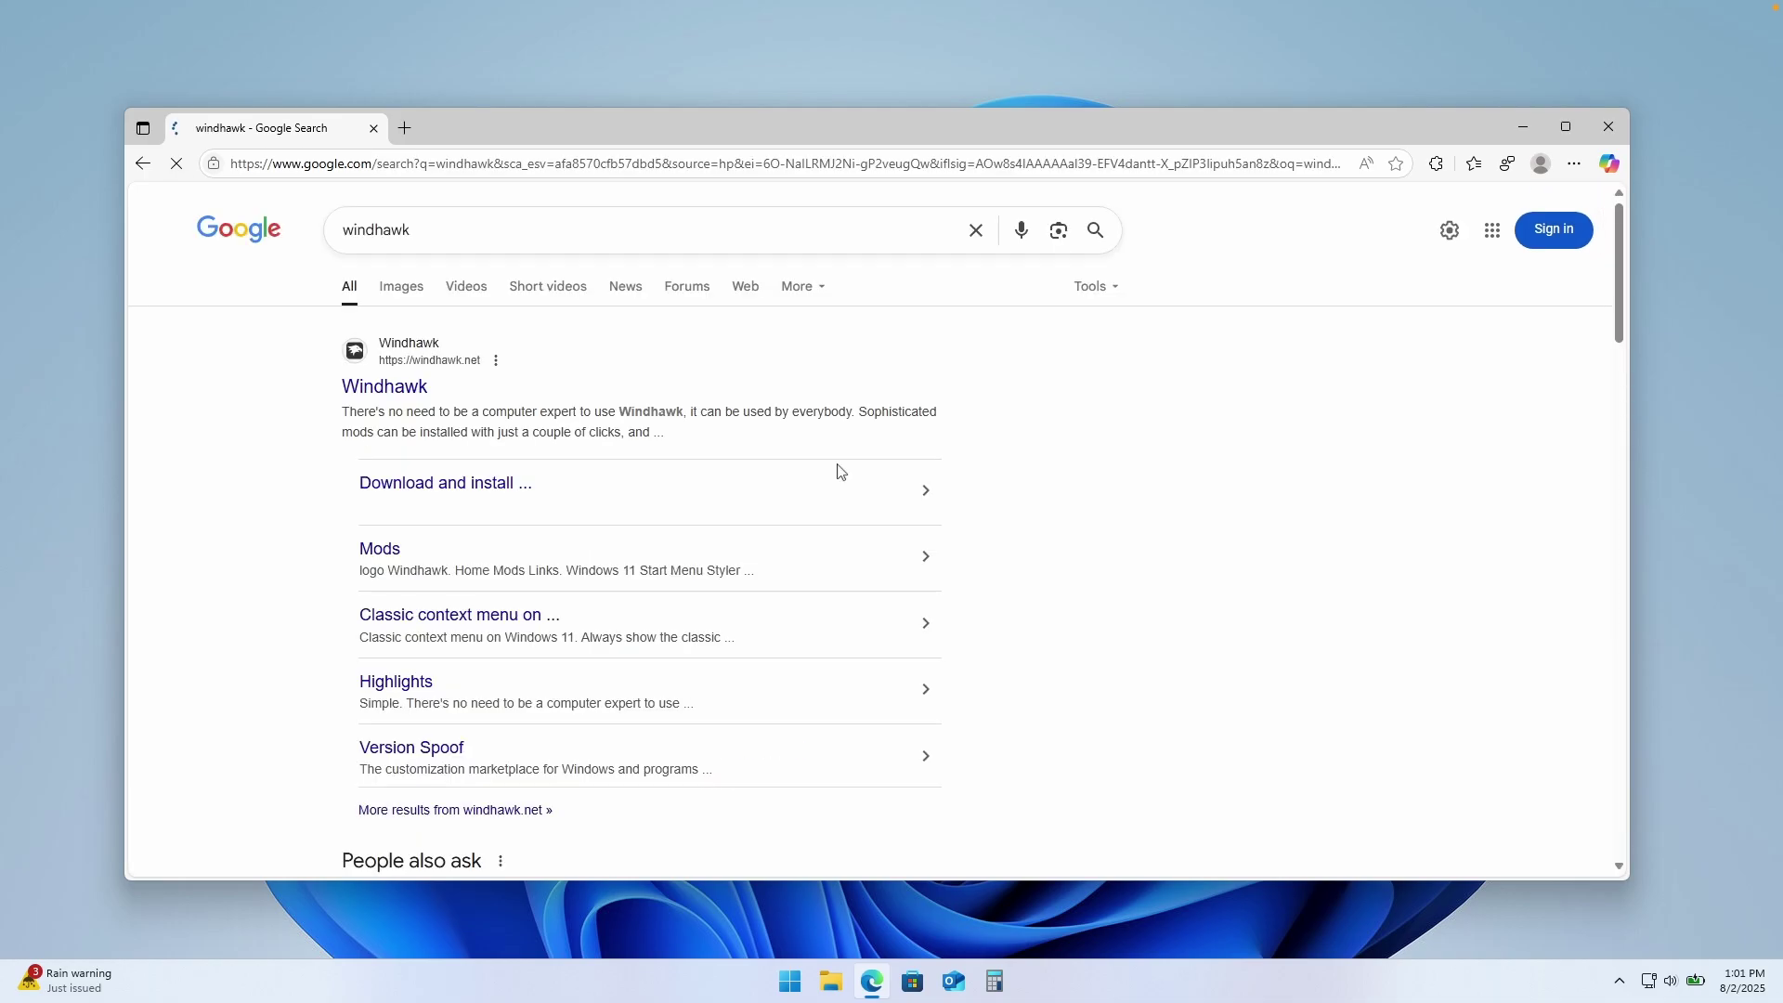
pyautogui.click(412, 390)
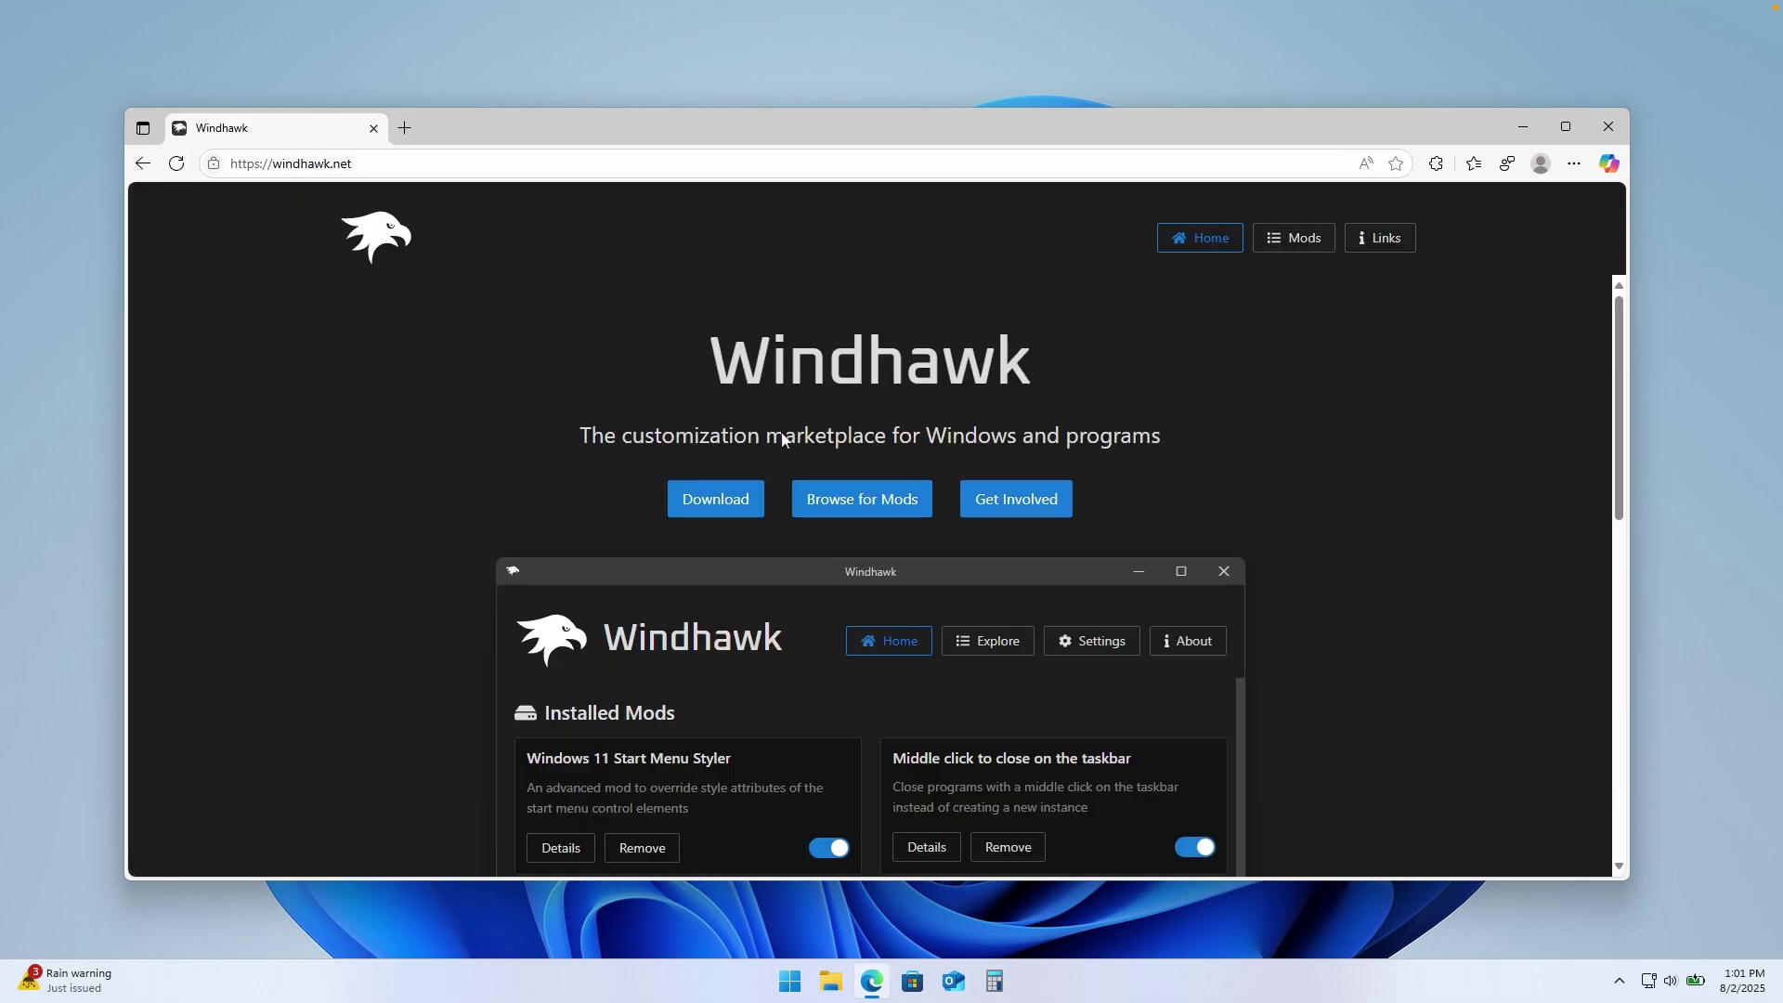
# - Download the Windhawk installer from the site's home page and skim the page's mod preview
pyautogui.click(718, 510)
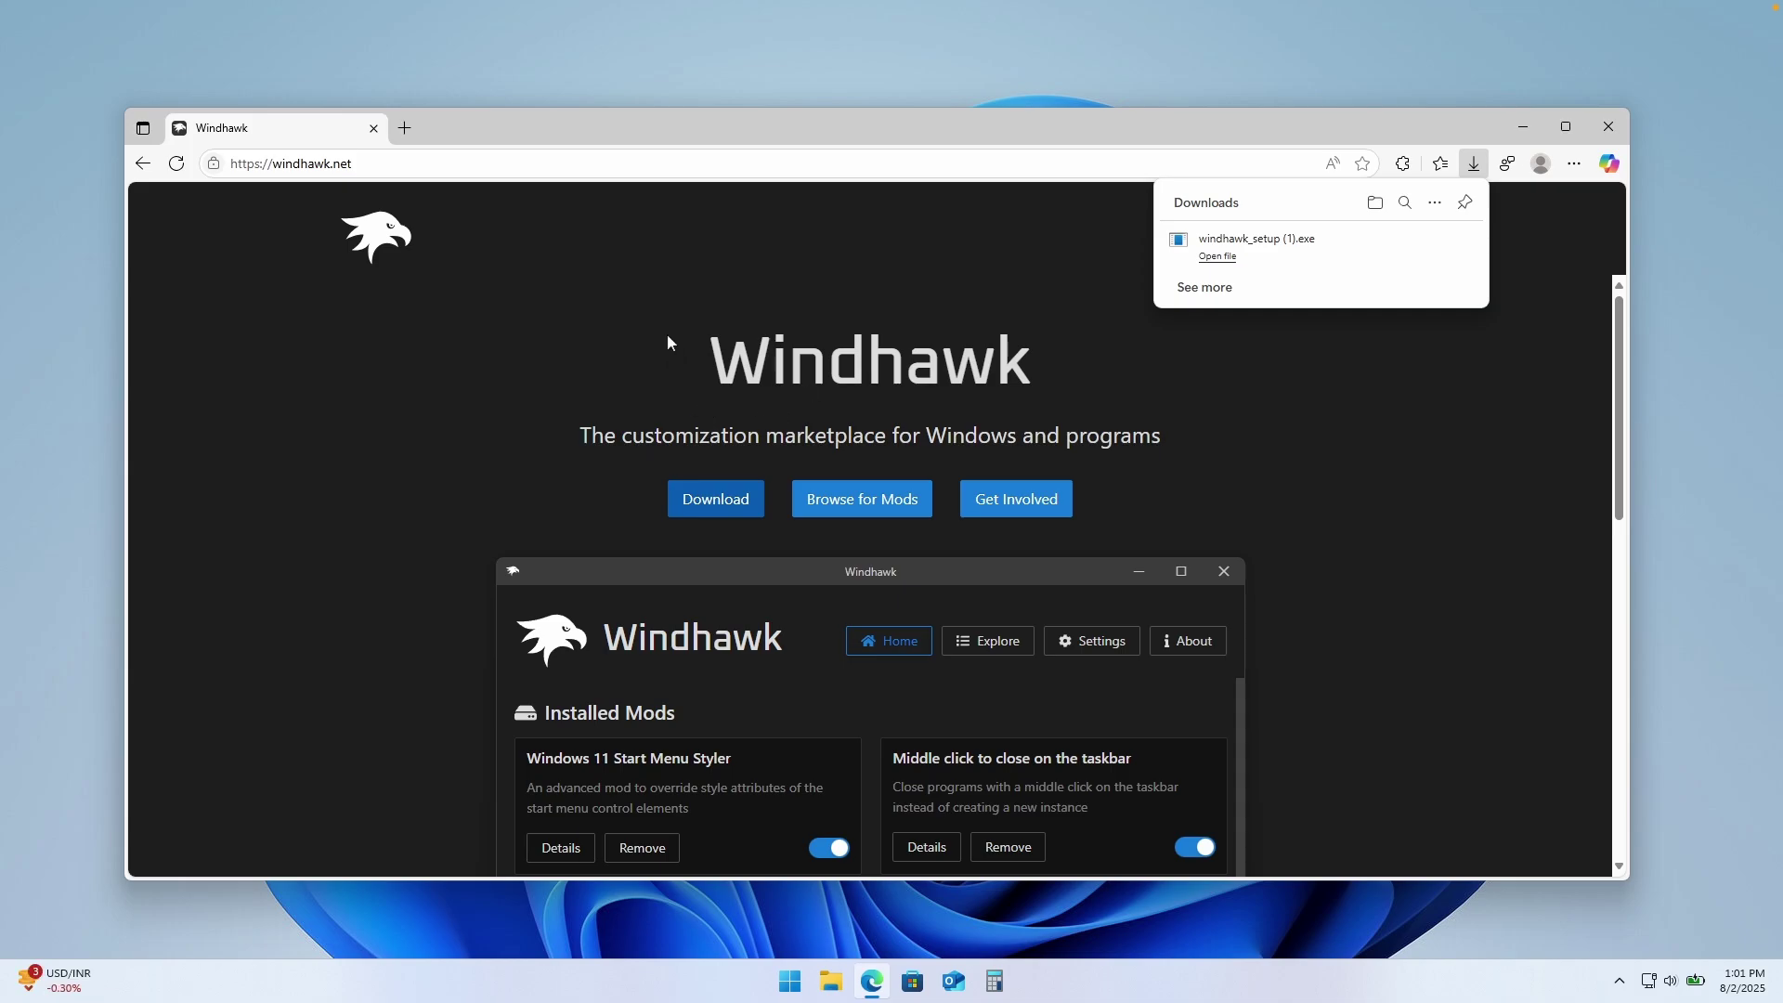
pyautogui.scroll(-1, 650, 325)
pyautogui.scroll(-2, 698, 485)
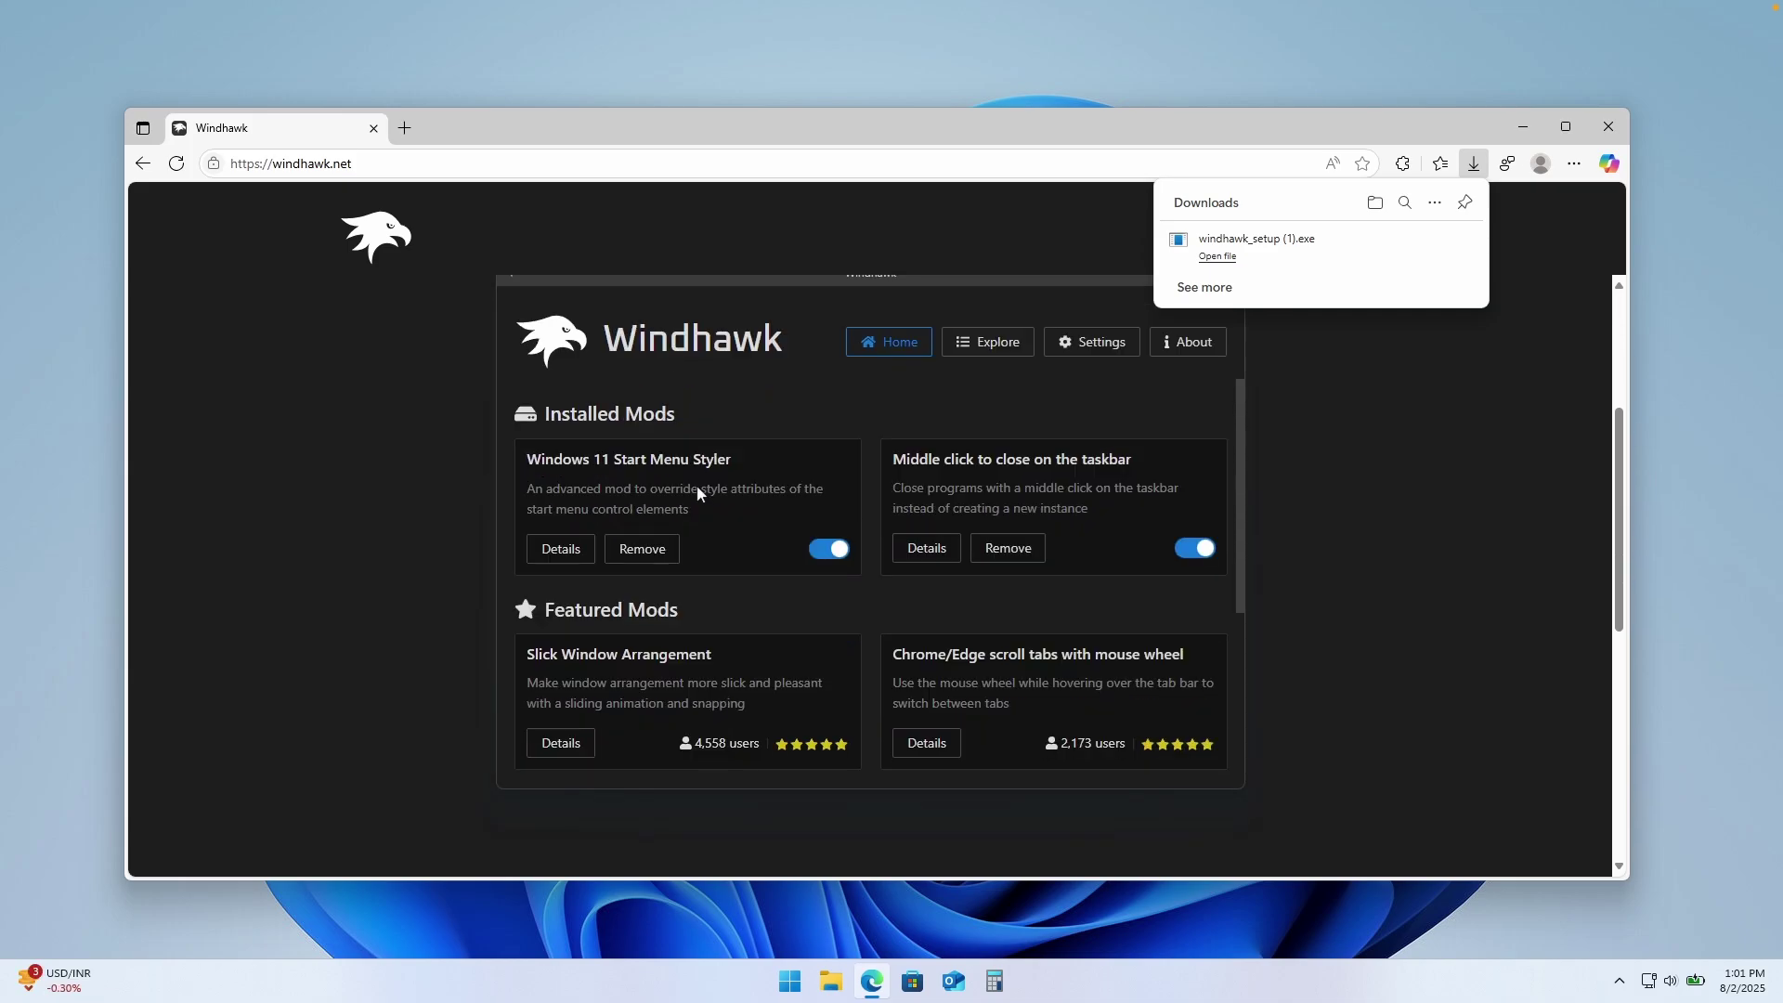
# - Switch to File Explorer and locate the windhawk_setup (1) installer in the Downloads folder, then minimize the window
pyautogui.click(1523, 126)
pyautogui.click(830, 981)
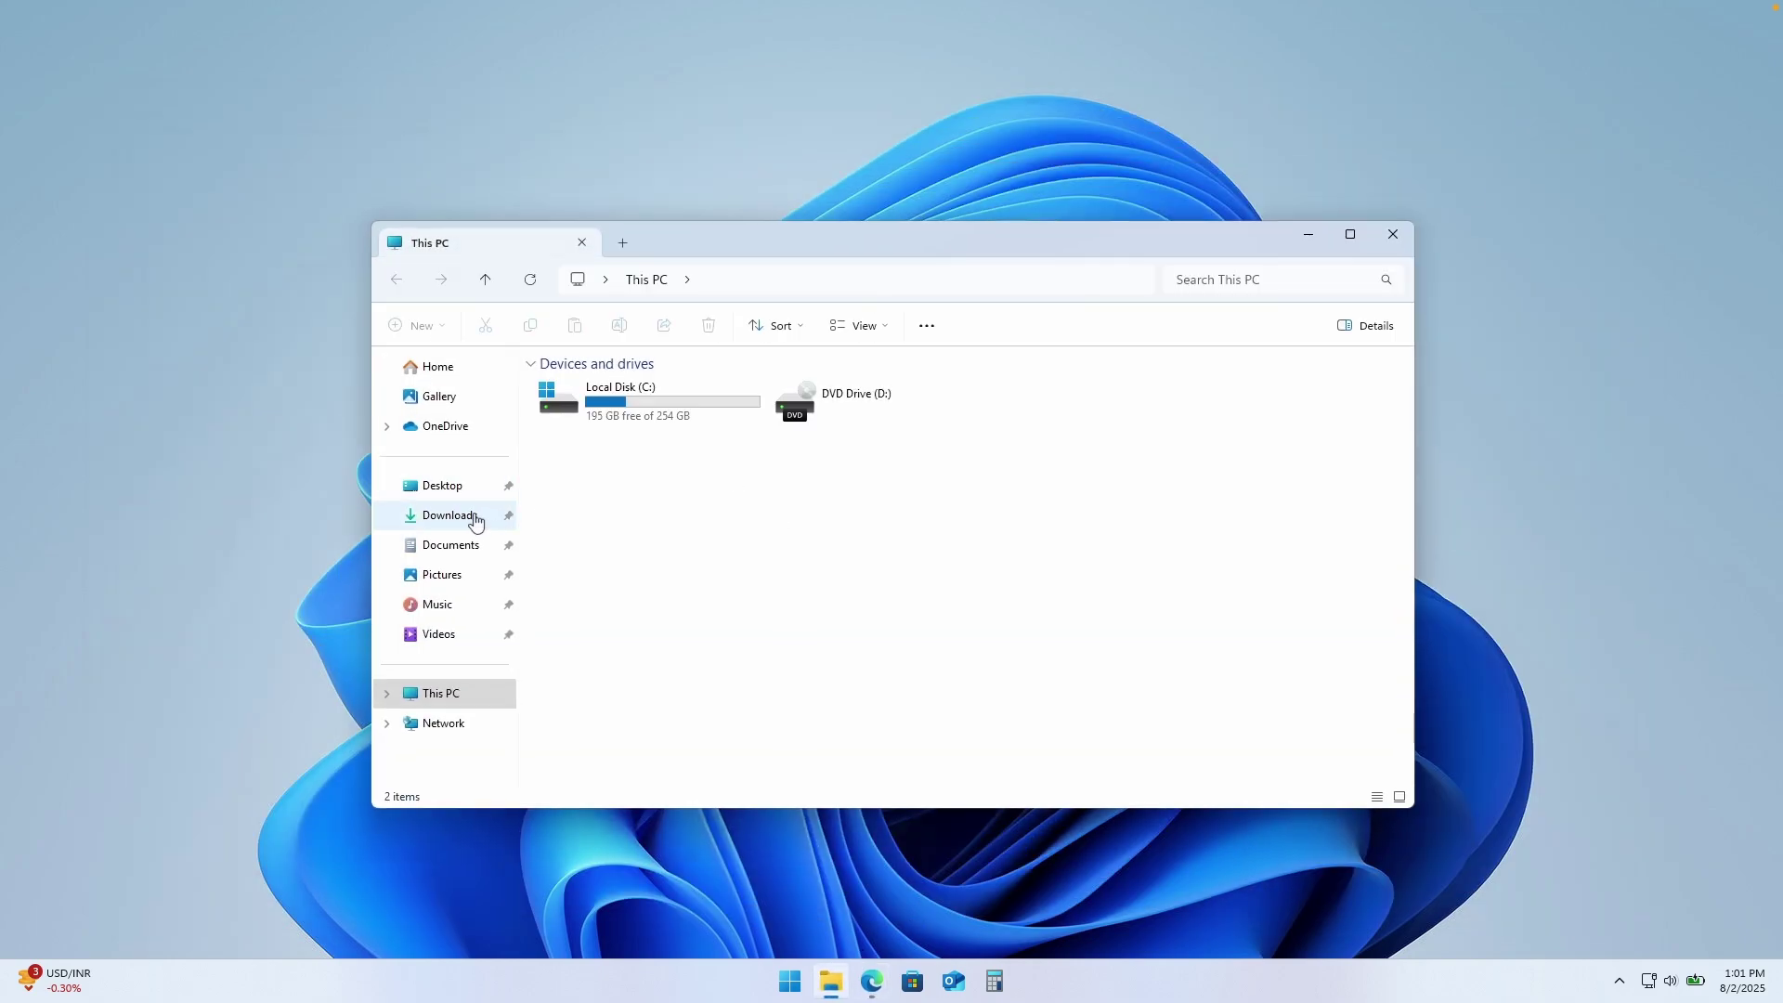
pyautogui.click(464, 516)
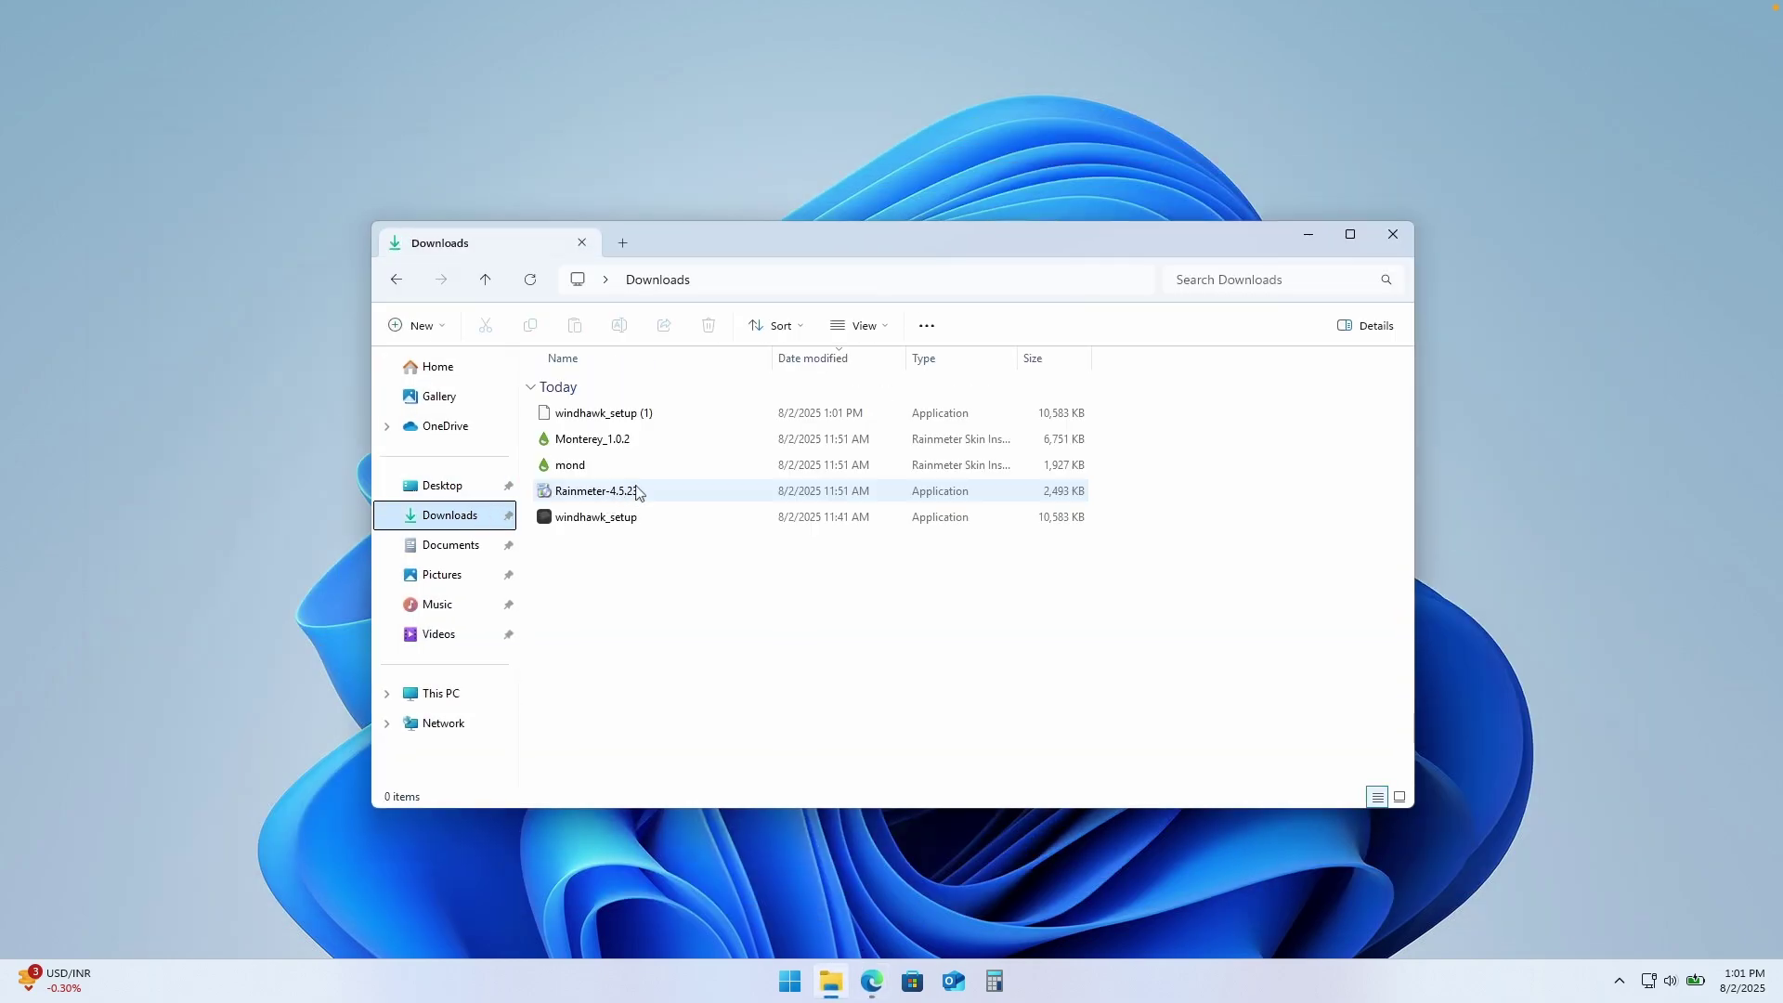
pyautogui.click(667, 414)
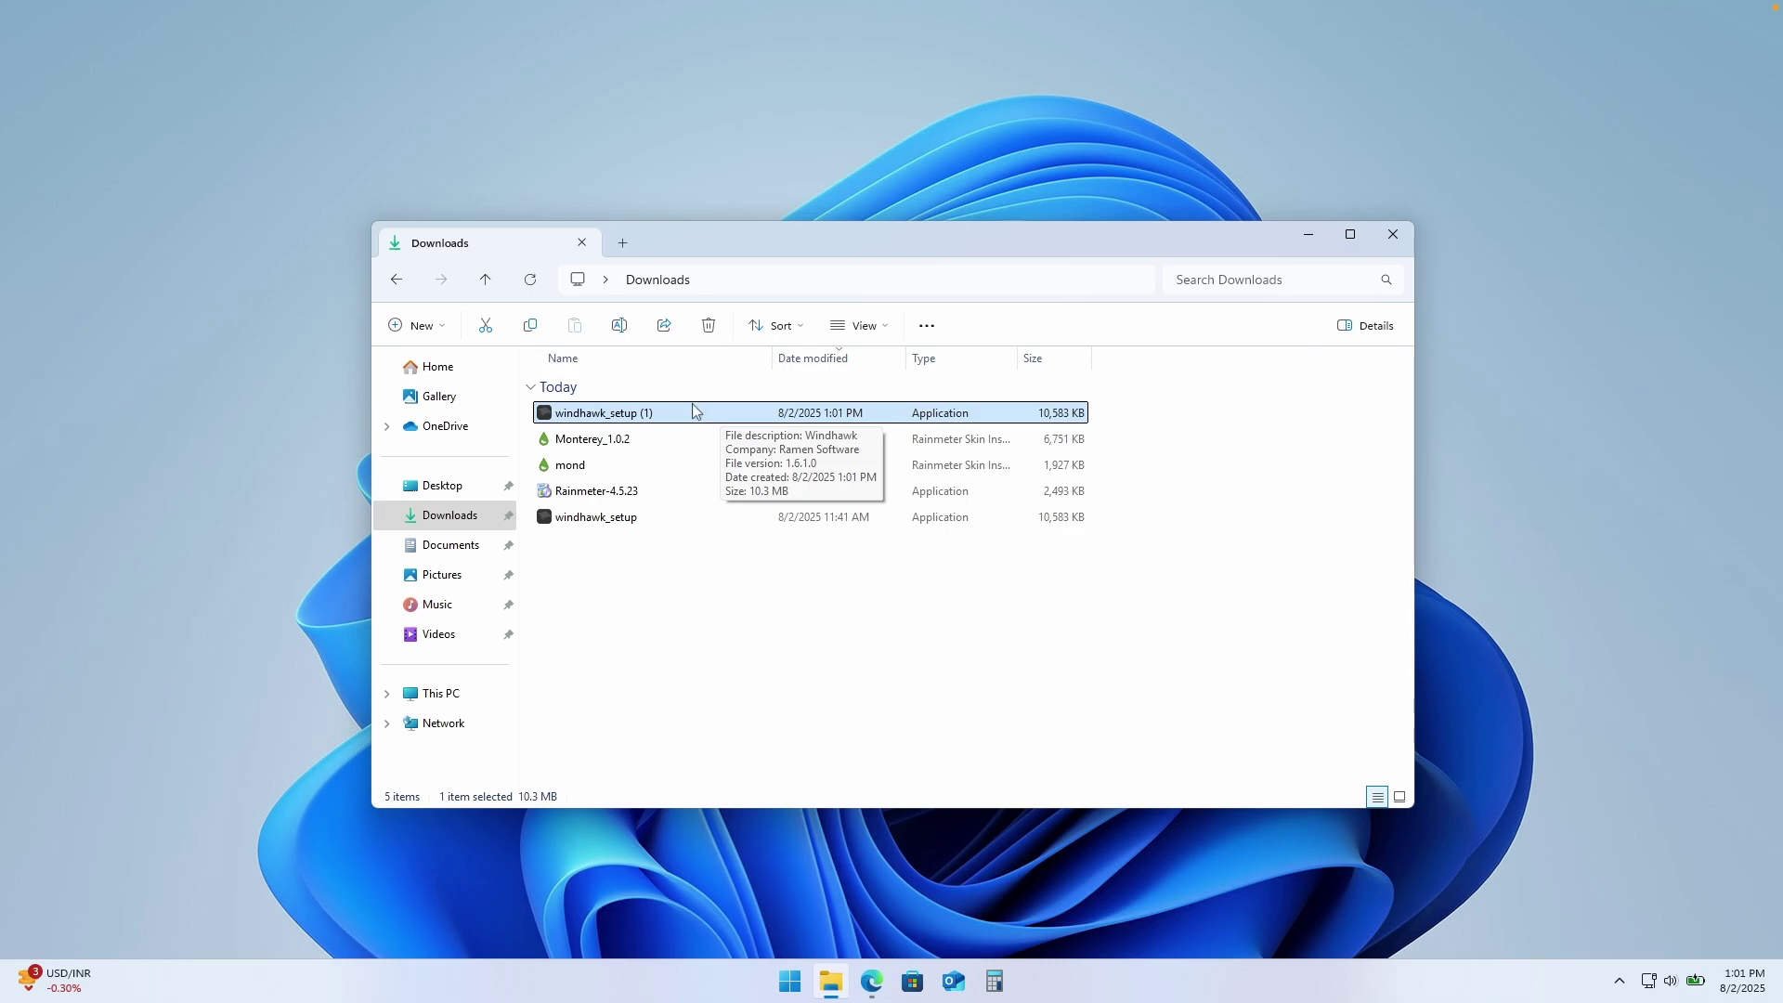
pyautogui.click(1309, 234)
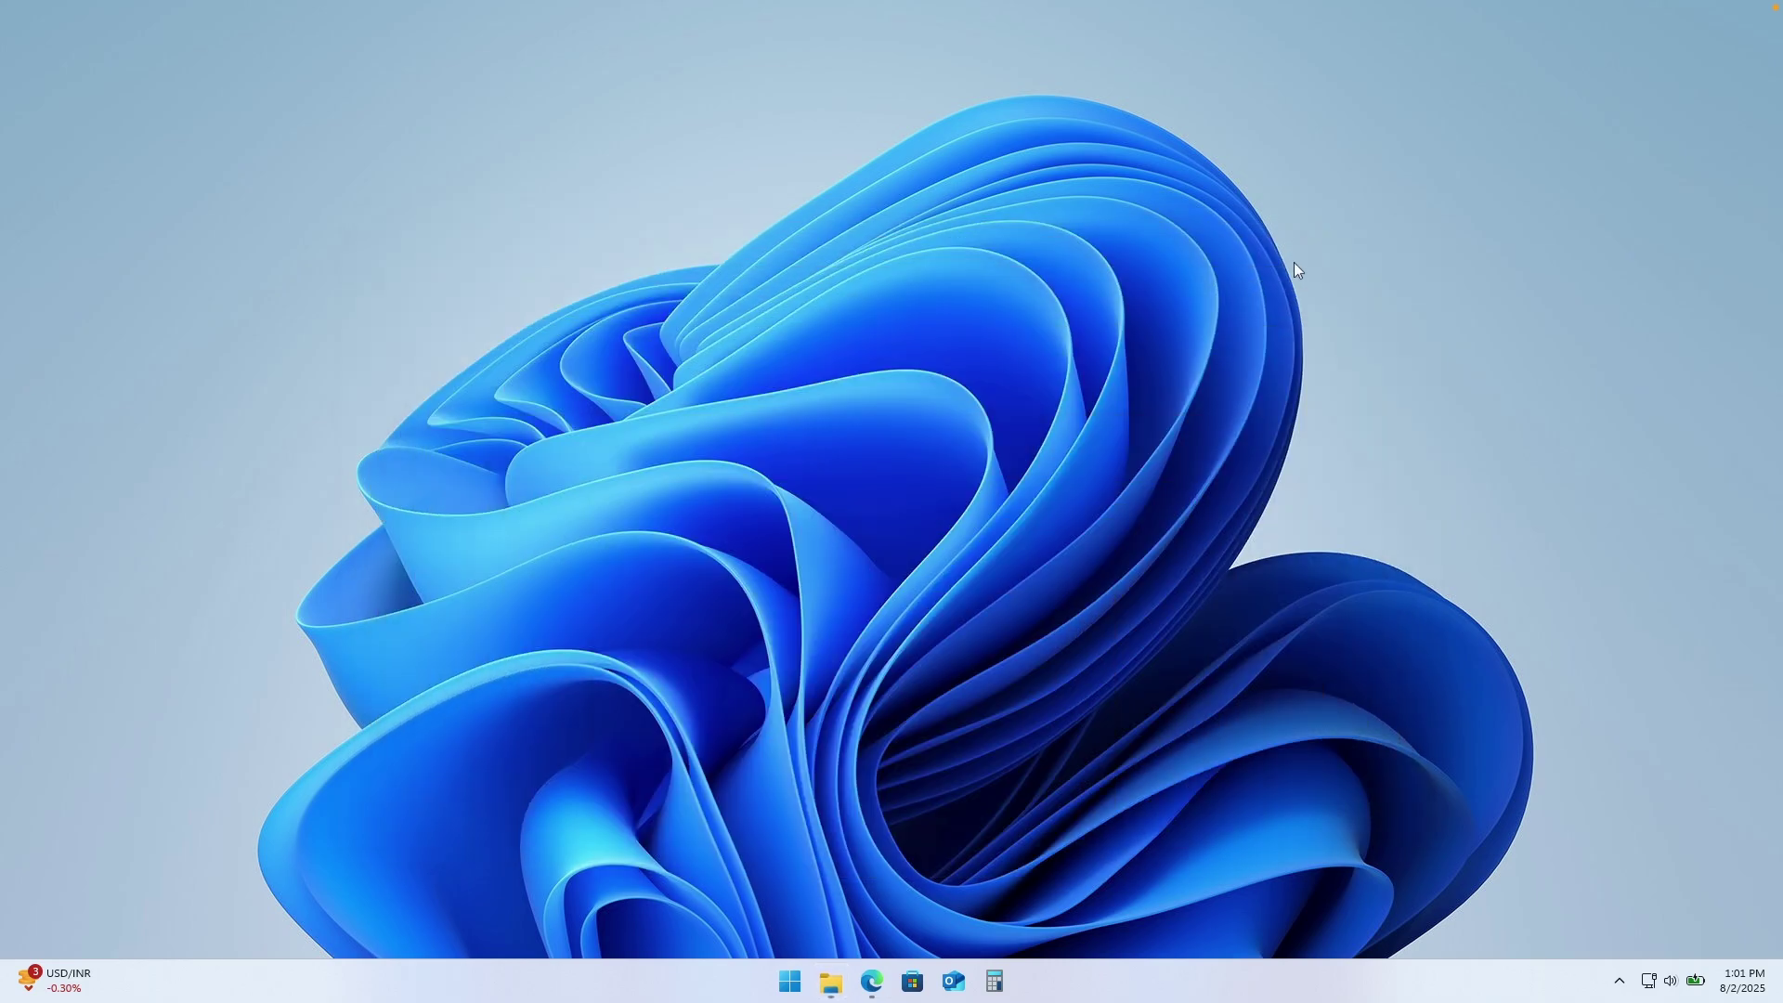
# - Launch Windhawk from the Start menu and open its catalogue of available mods
pyautogui.click(799, 961)
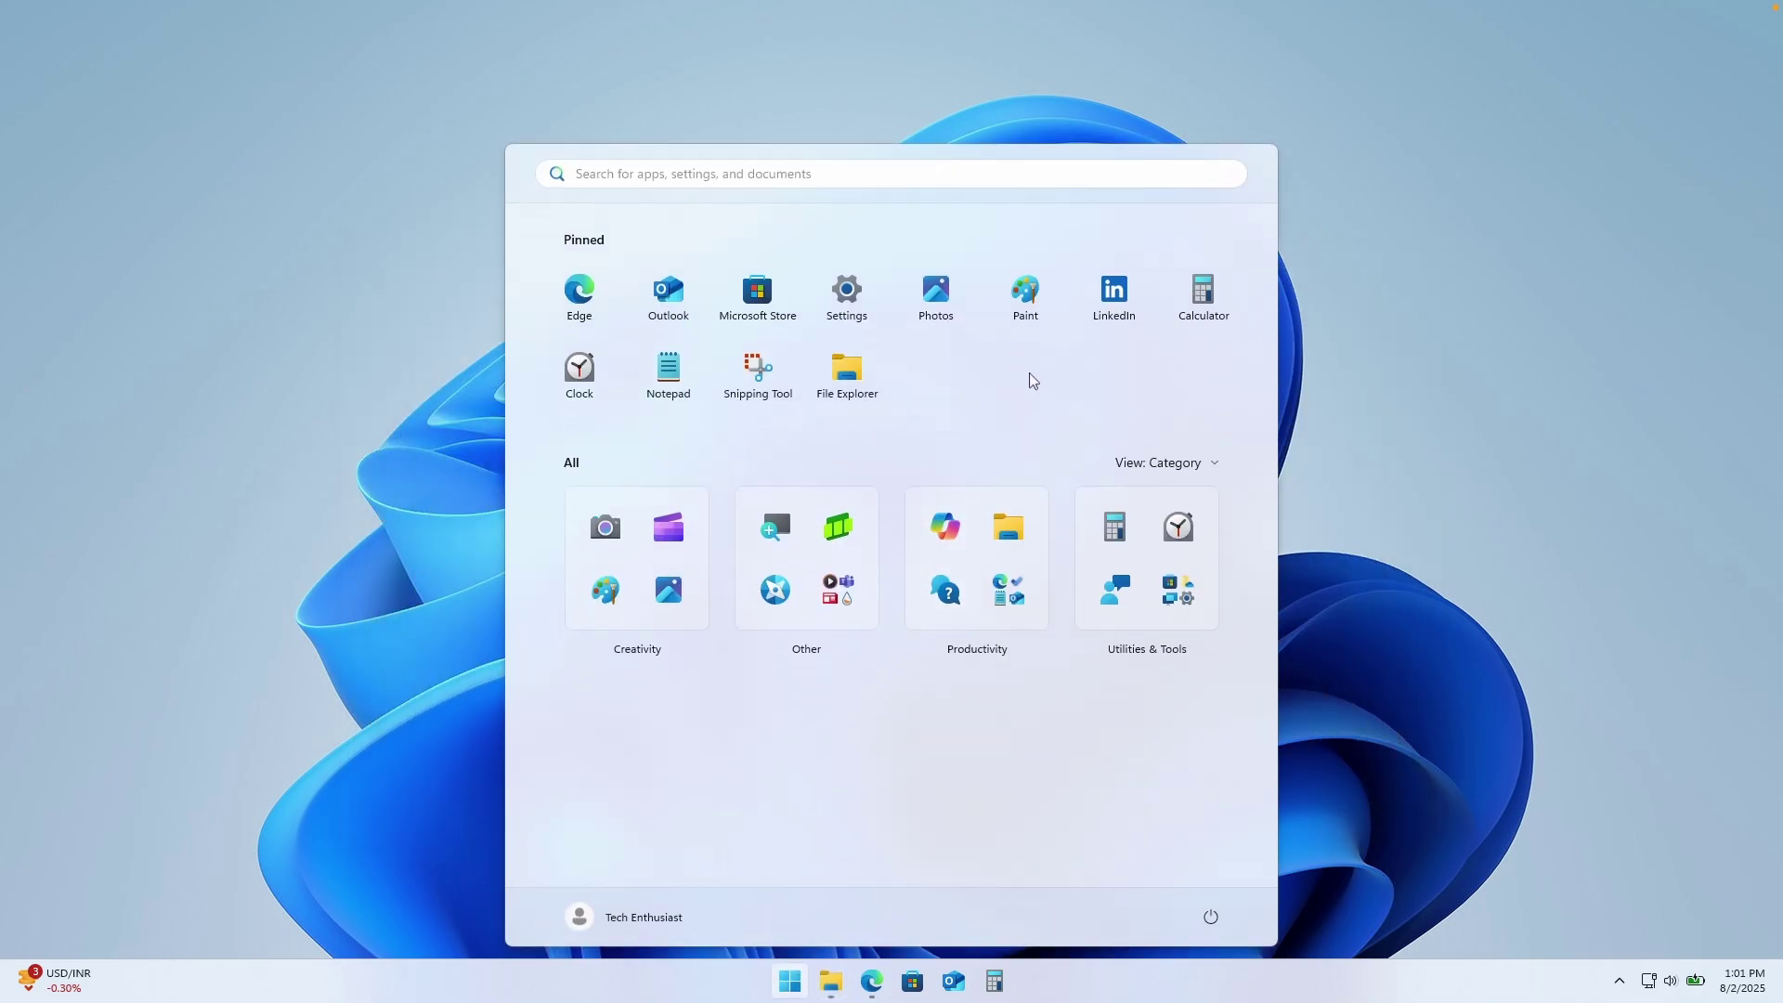
pyautogui.click(868, 176)
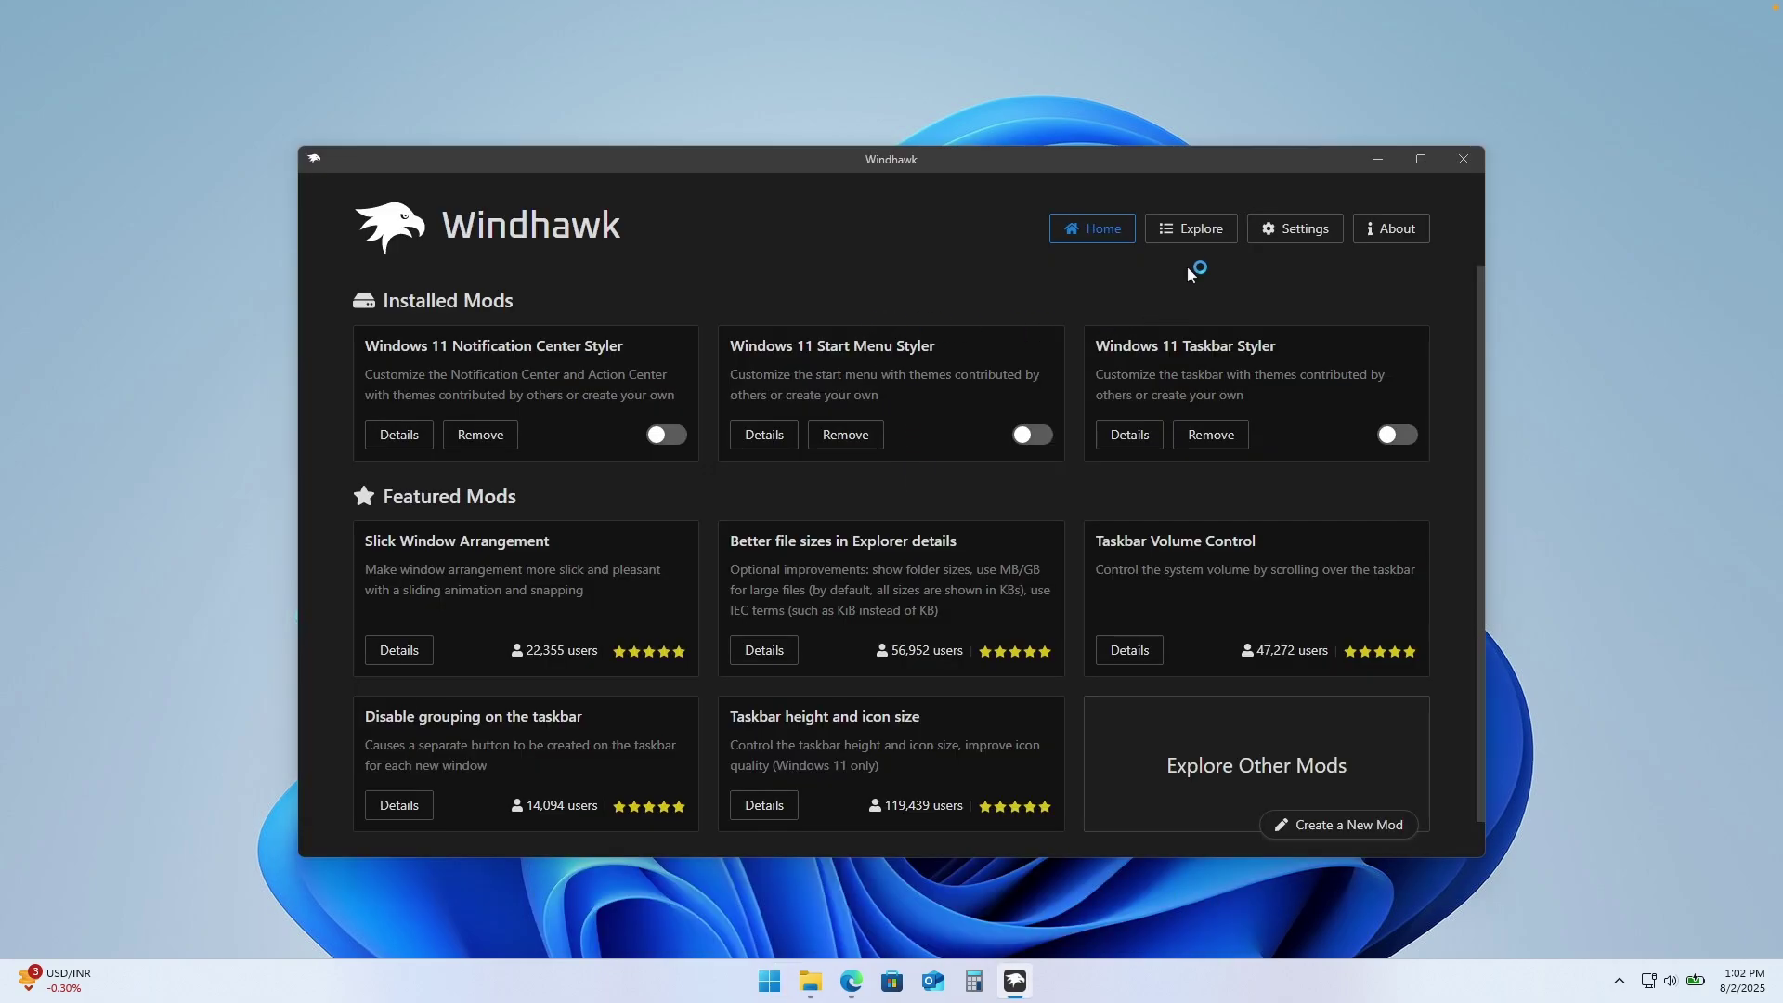
pyautogui.click(1192, 232)
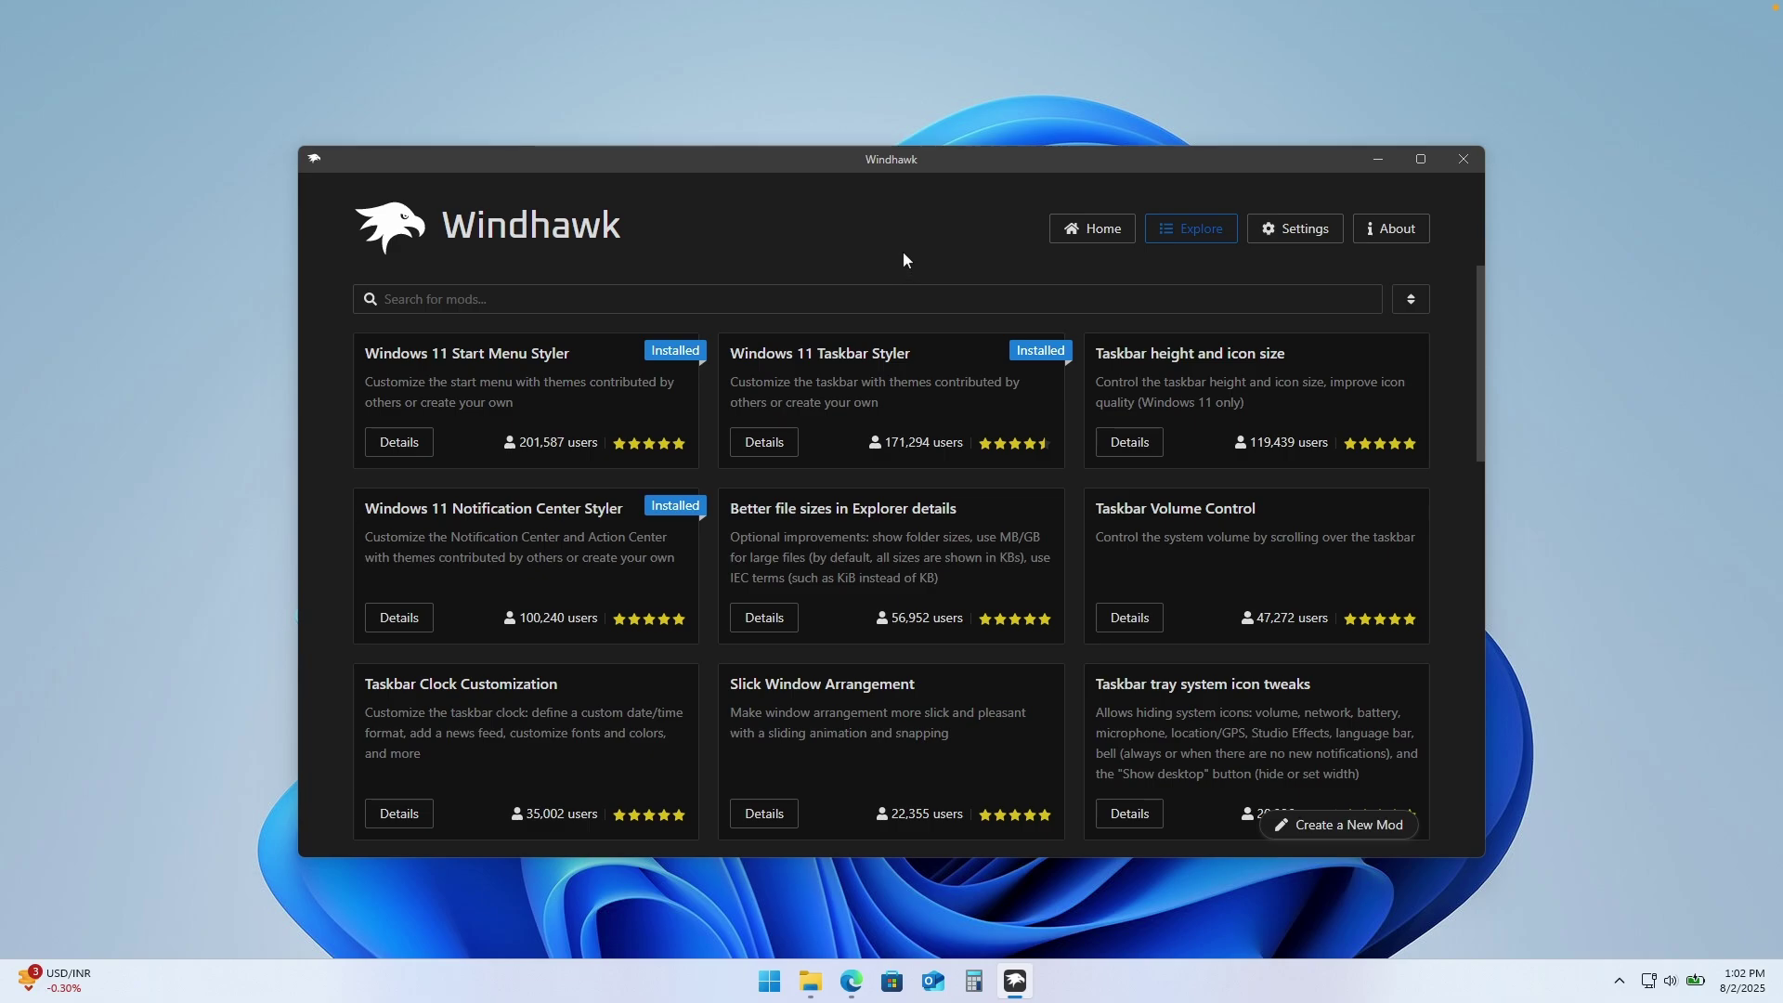
# - Open the details page of the Windows 11 Taskbar Styler mod from the catalogue
pyautogui.moveTo(730, 362); pyautogui.dragTo(912, 353)
pyautogui.click(895, 299)
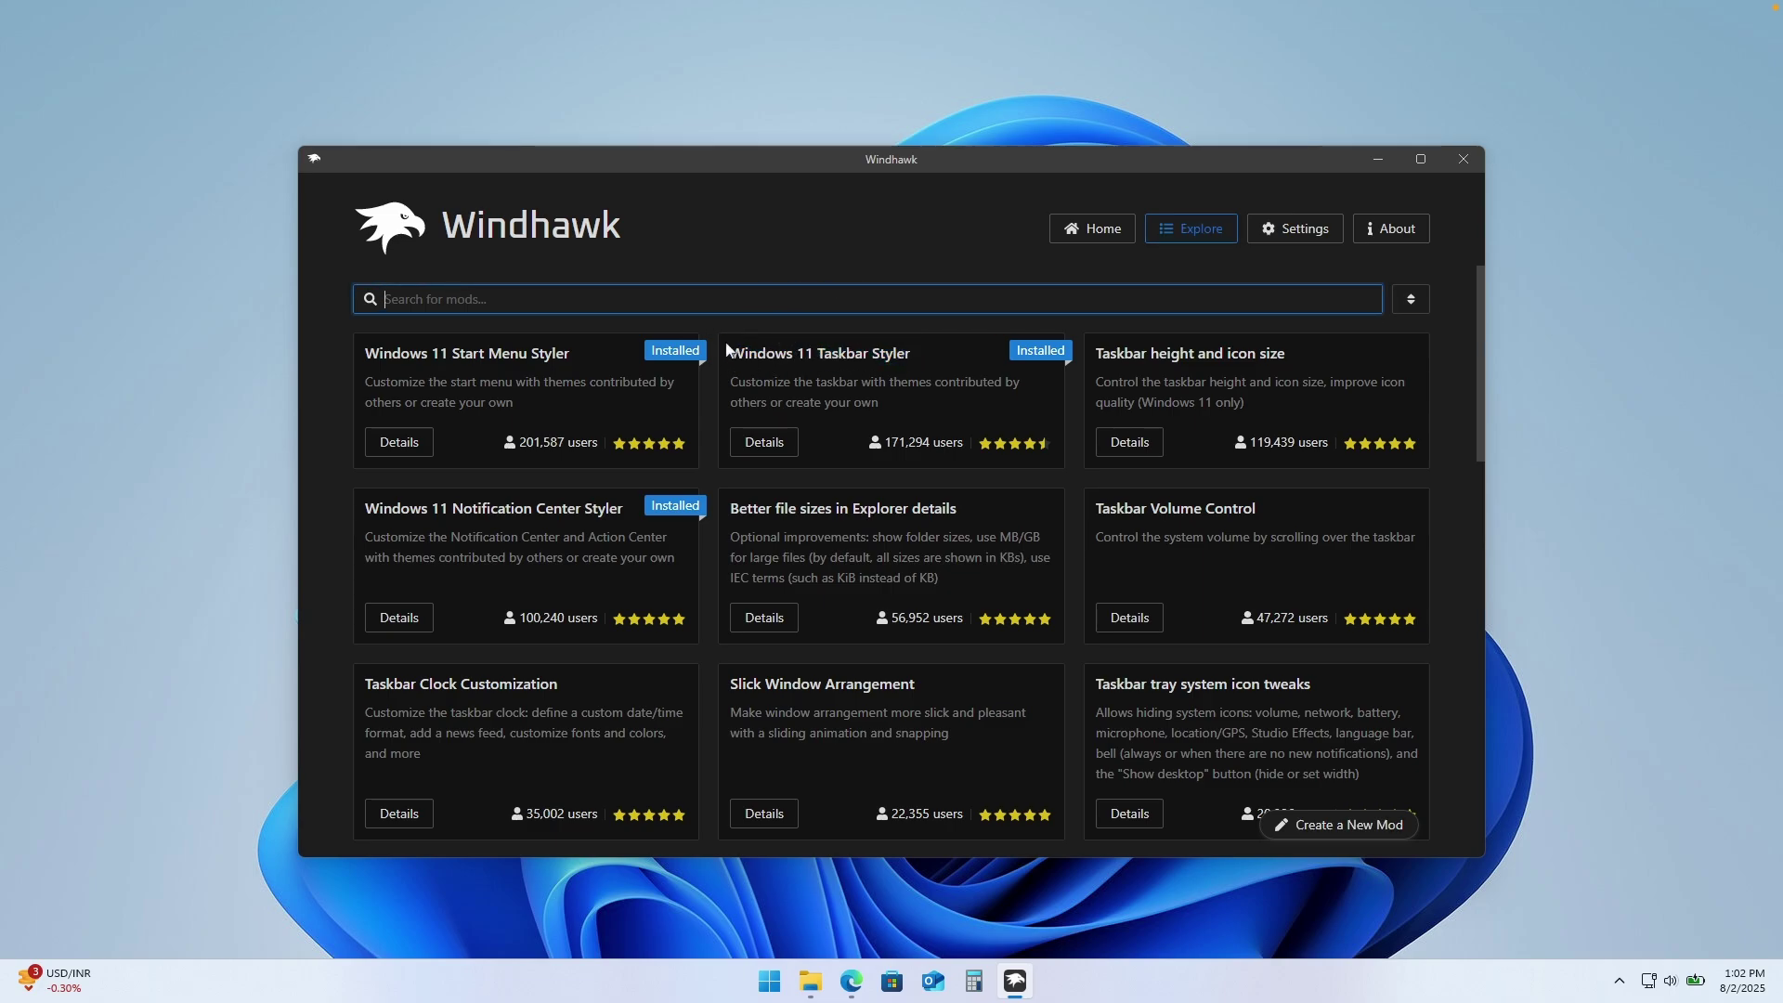
pyautogui.click(789, 446)
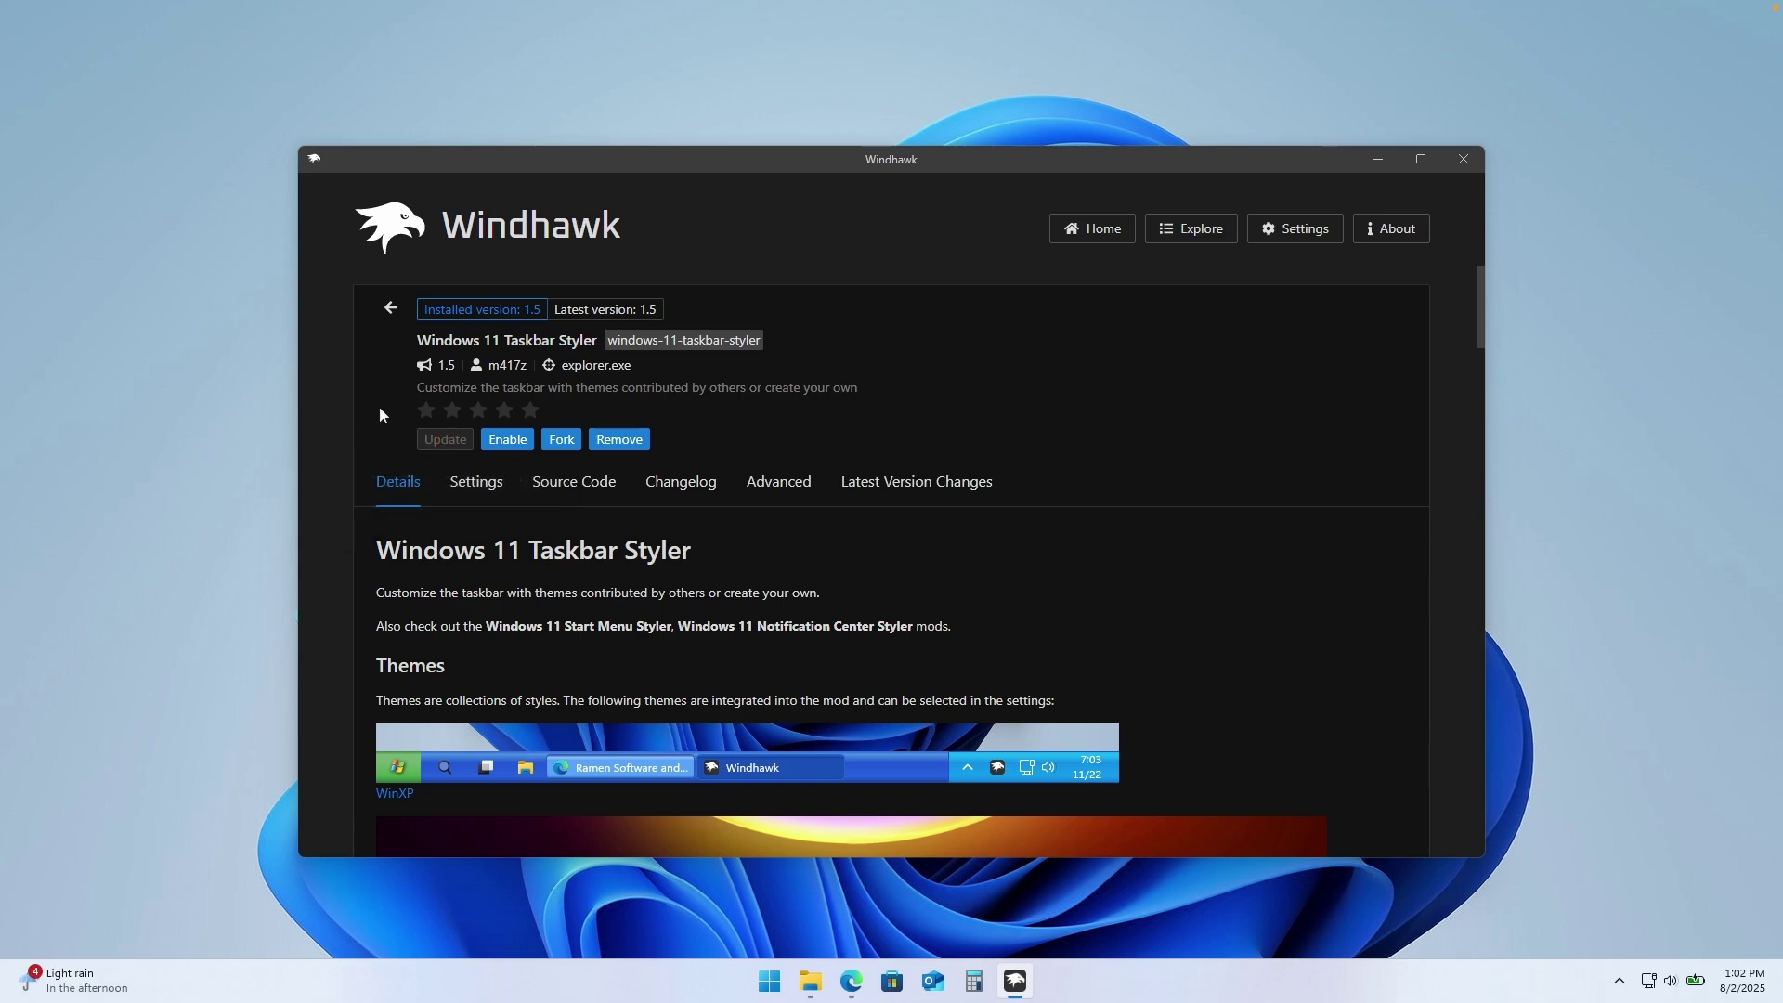
# - Enable the Windows 11 Taskbar Styler mod with the TranslucentTaskbar theme and check the taskbar
pyautogui.click(481, 489)
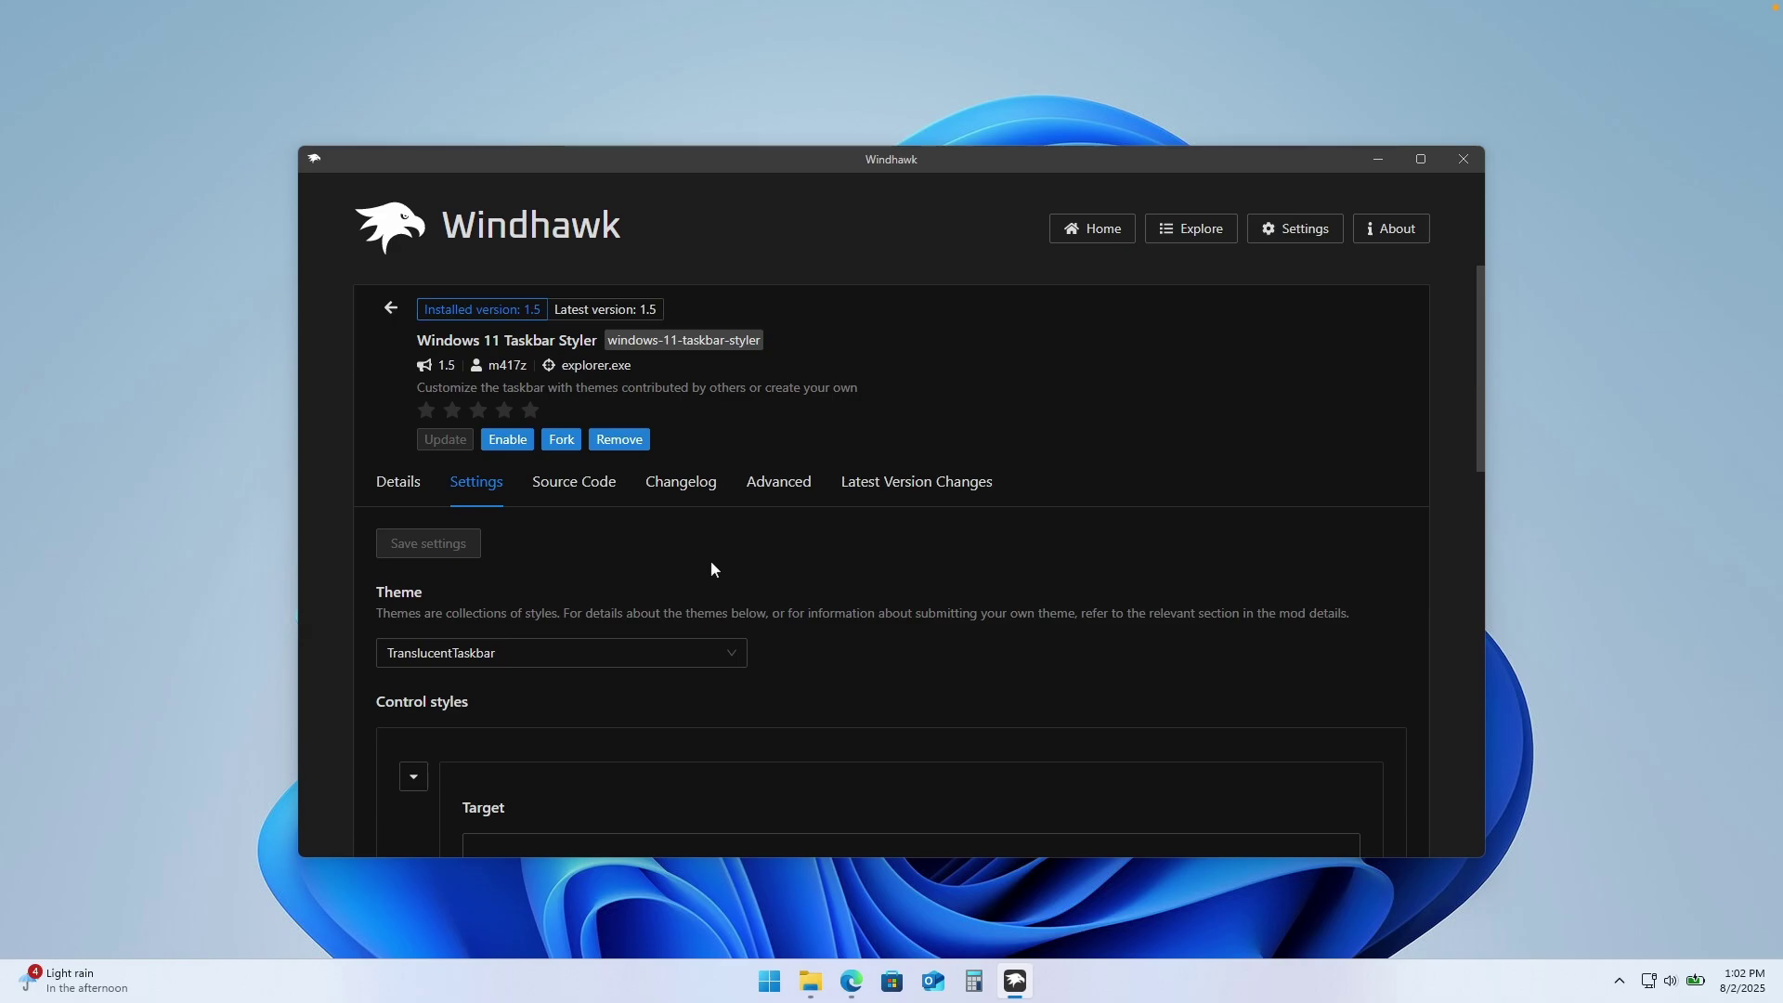
pyautogui.scroll(-1, 708, 565)
pyautogui.scroll(1, 581, 506)
pyautogui.click(467, 492)
pyautogui.click(465, 623)
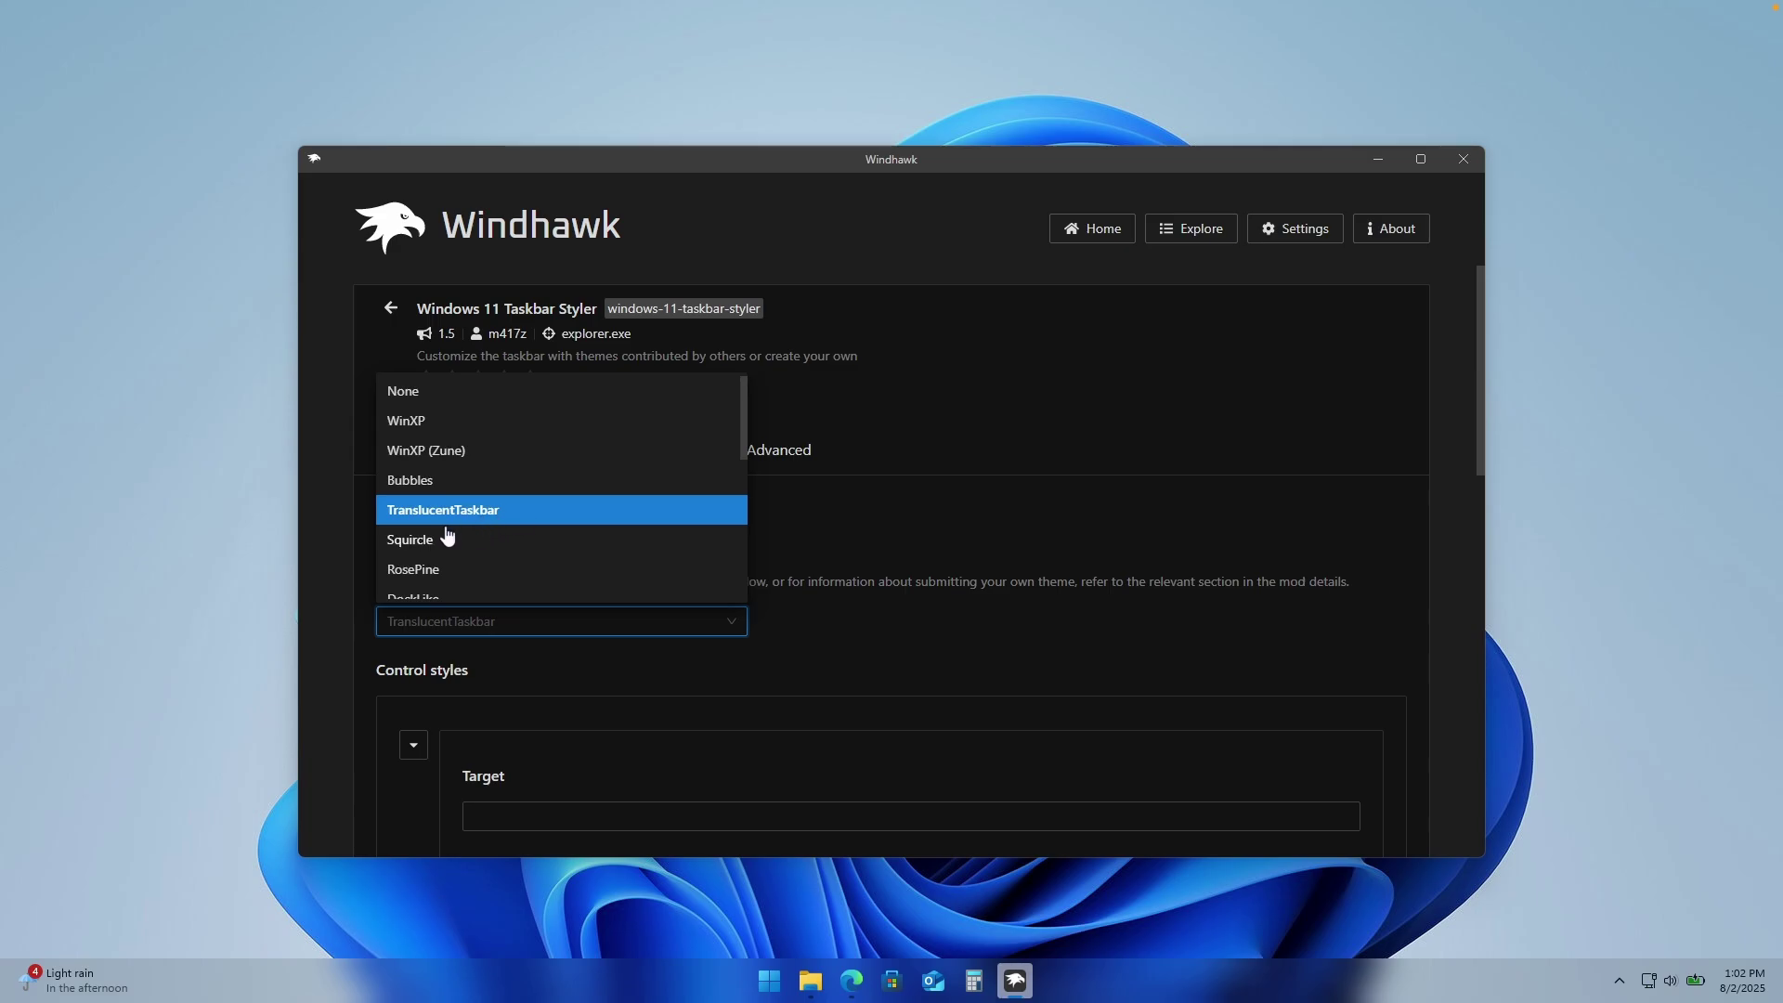
pyautogui.click(628, 511)
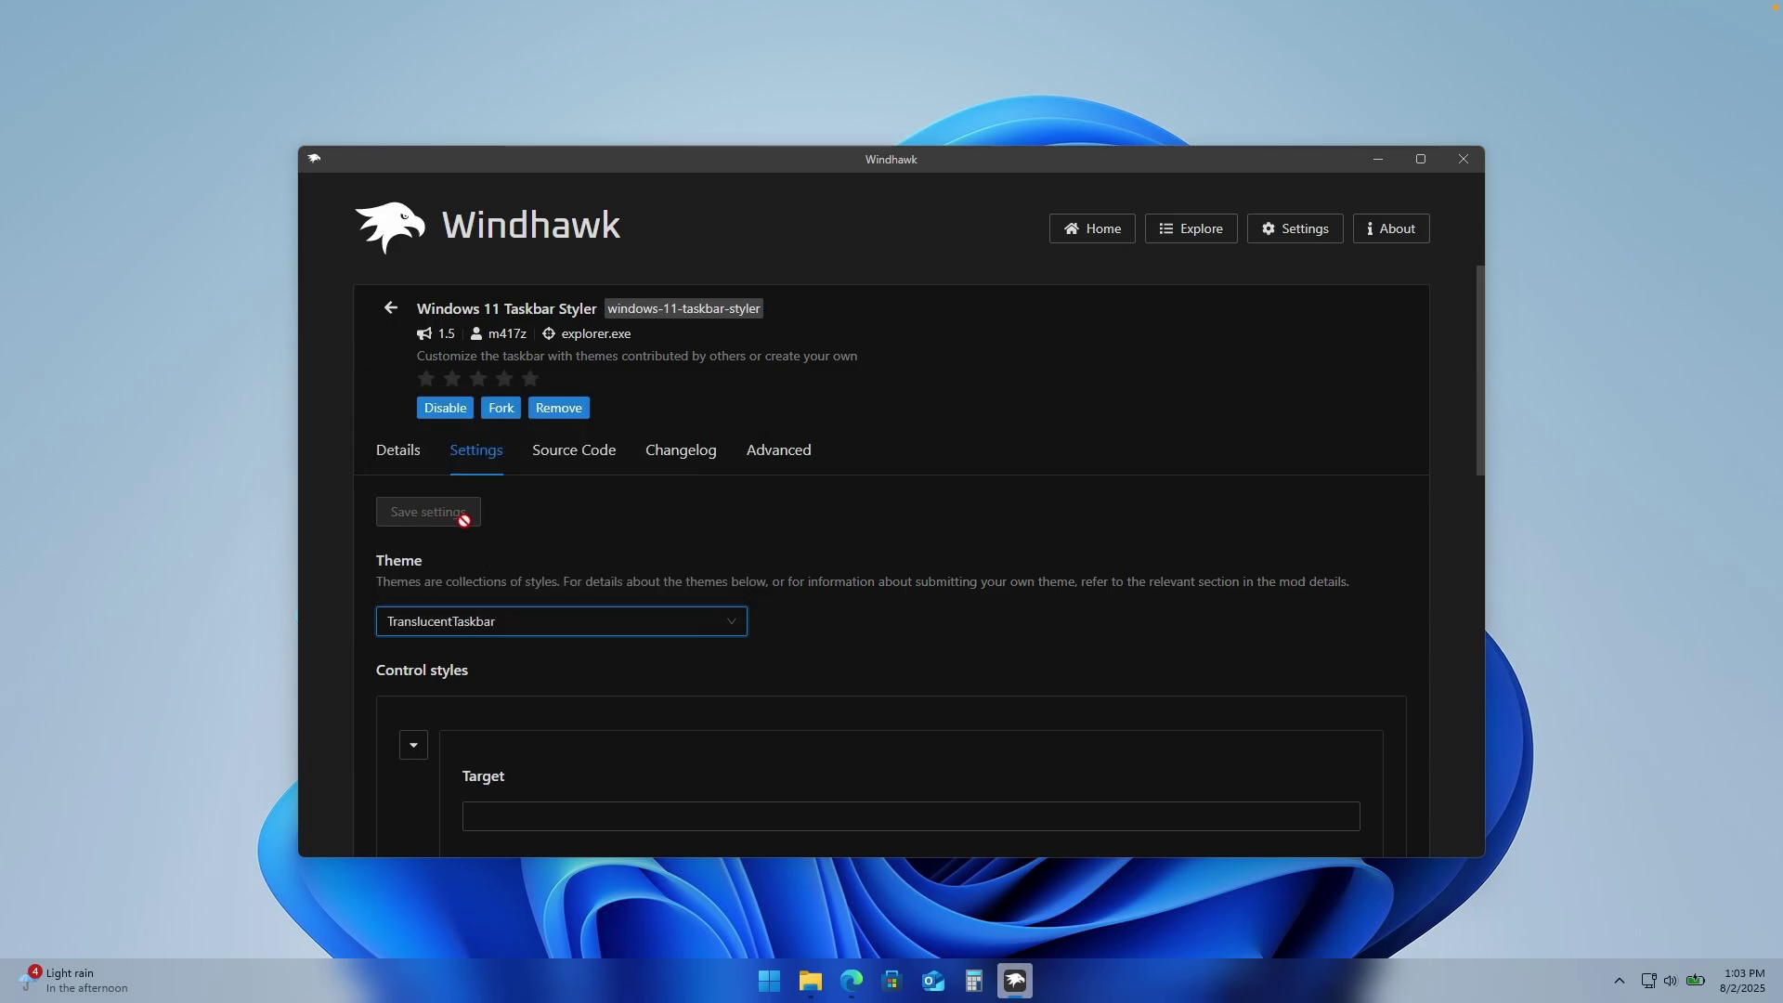
pyautogui.press('super')
pyautogui.click(1589, 976)
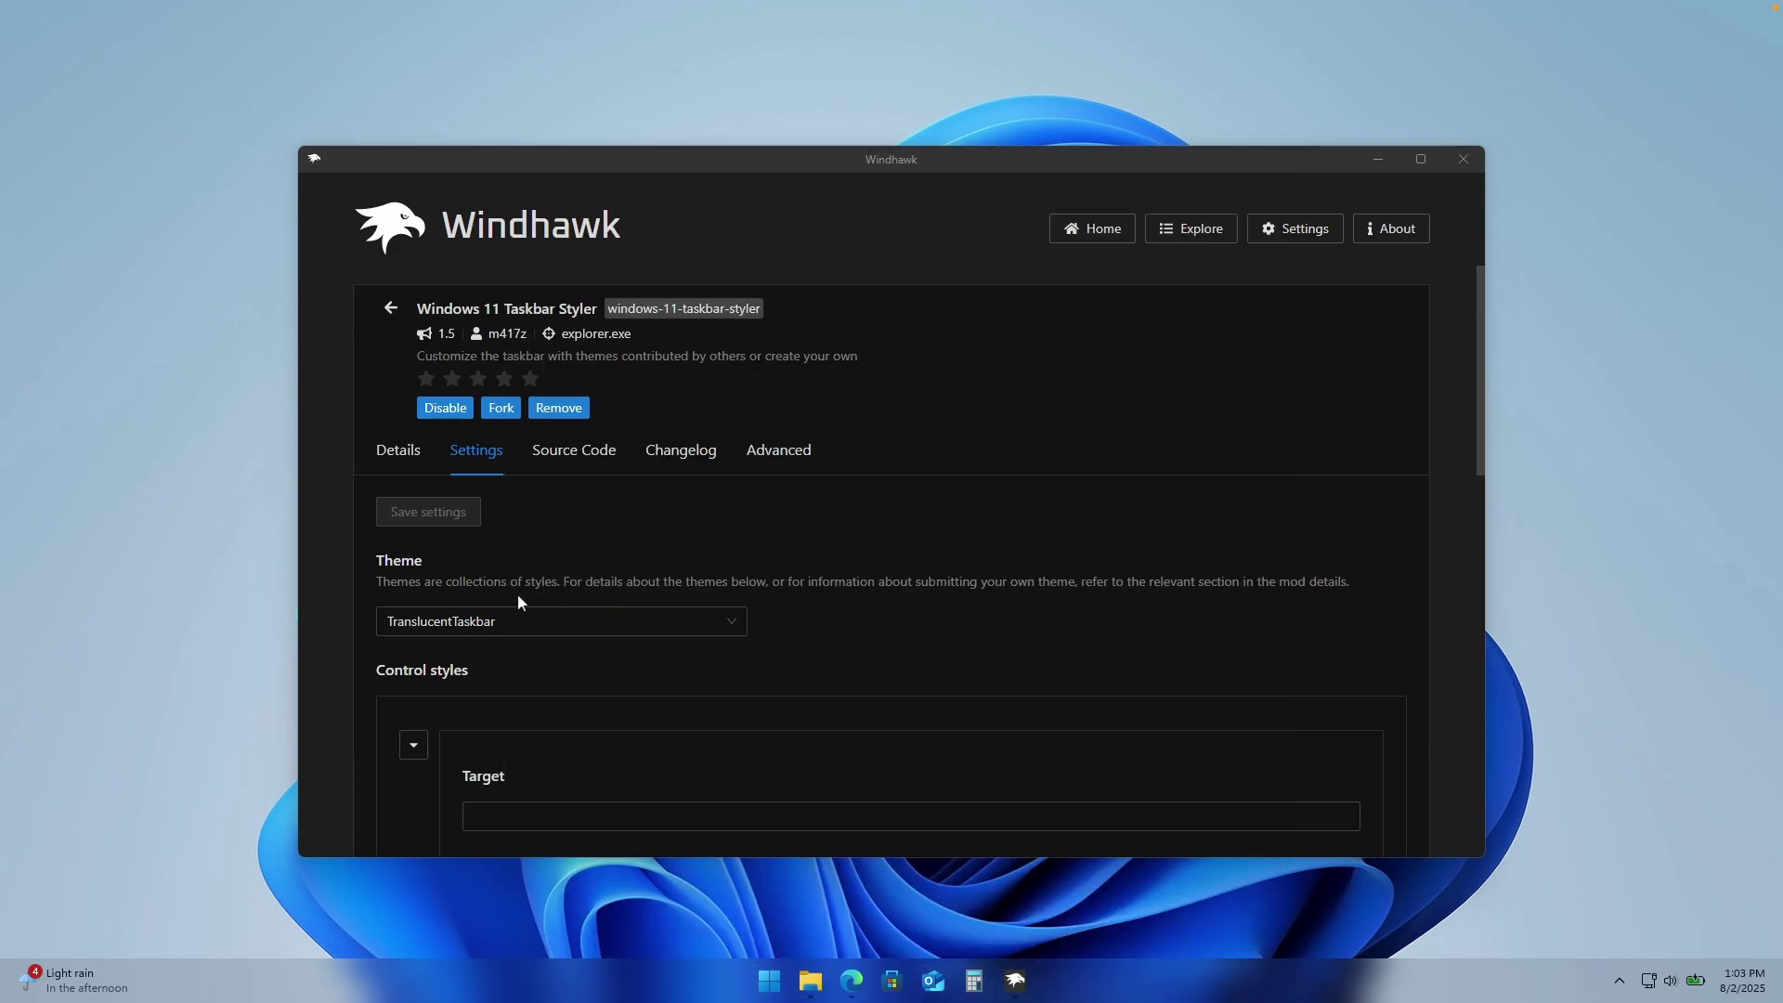
# - Change the taskbar theme to SimplyTransparent, save the settings and check the taskbar
pyautogui.click(518, 632)
pyautogui.click(542, 532)
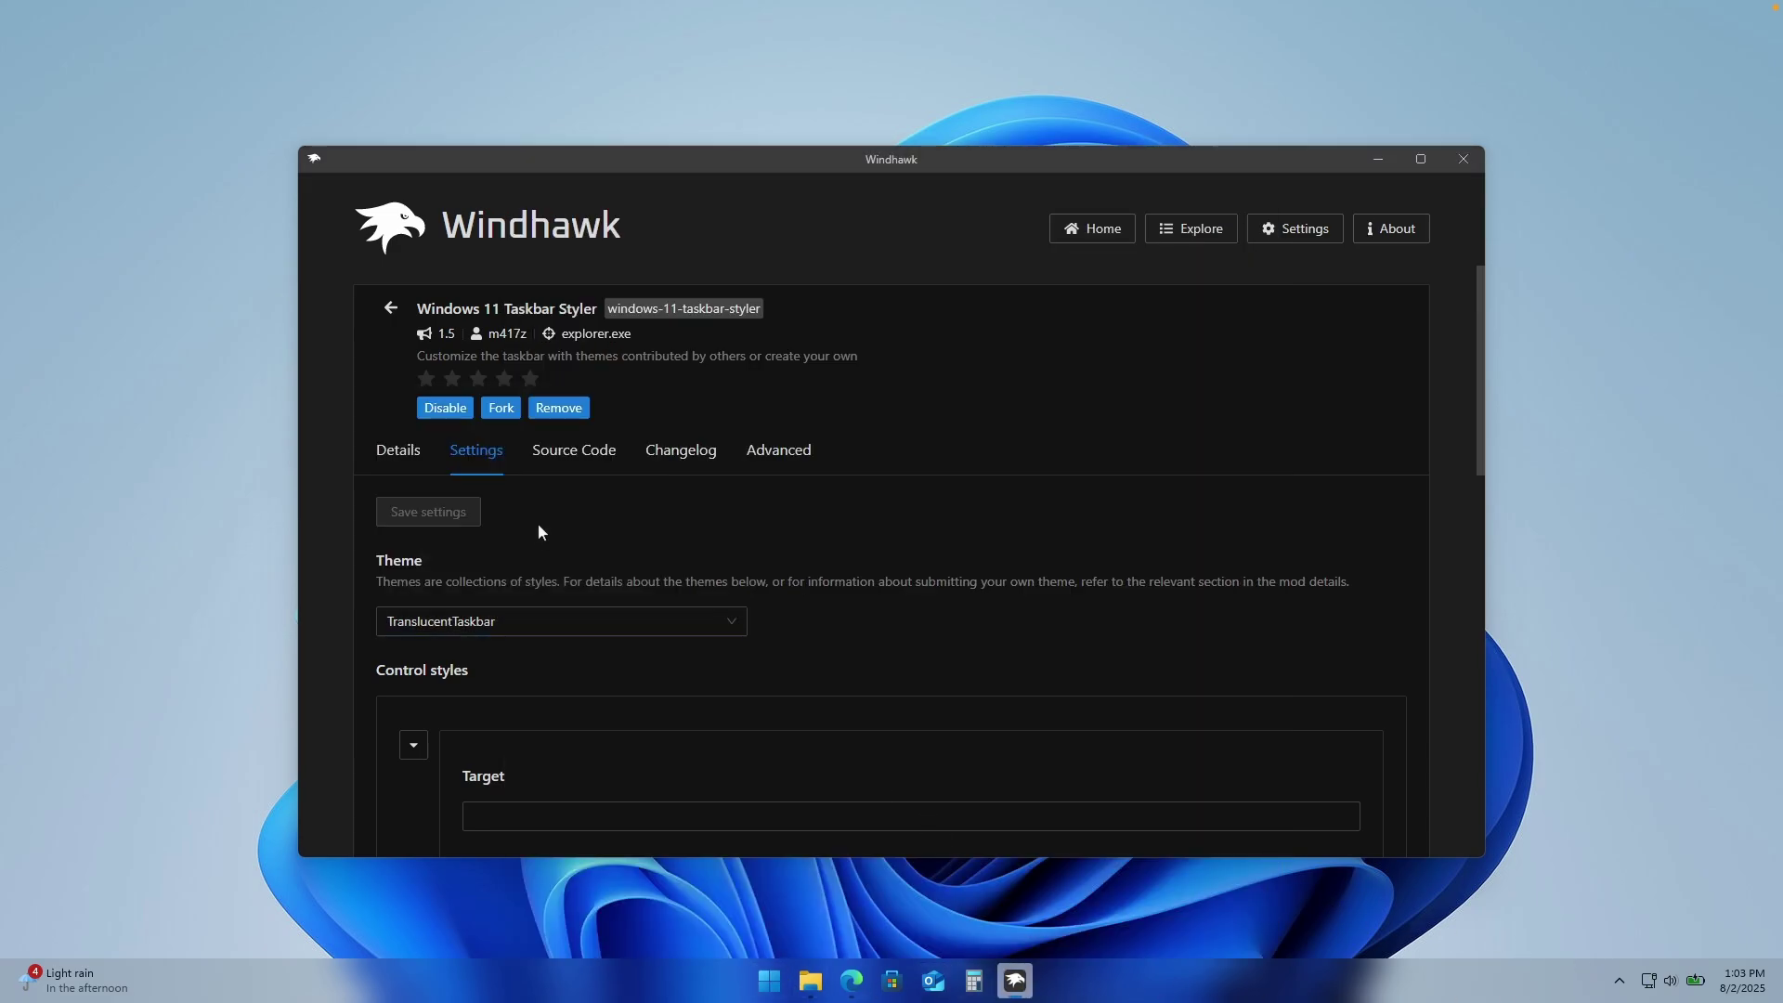
pyautogui.click(562, 615)
pyautogui.moveTo(746, 427); pyautogui.dragTo(758, 570)
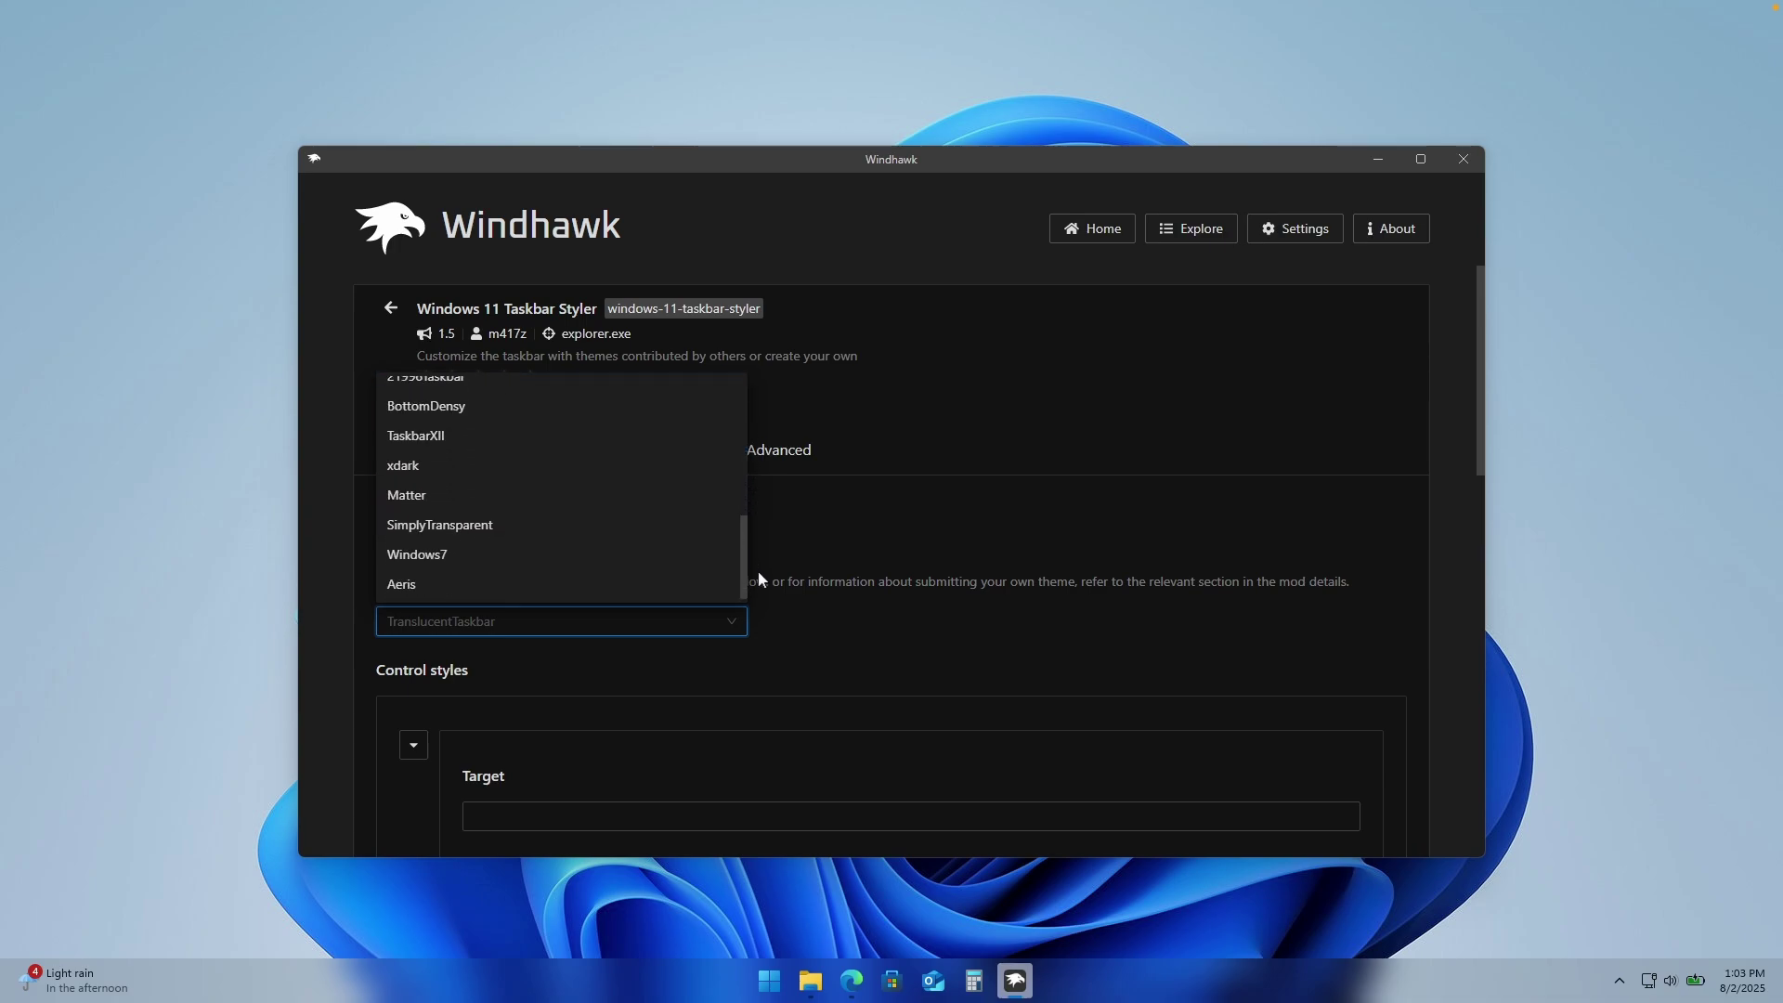
pyautogui.click(486, 528)
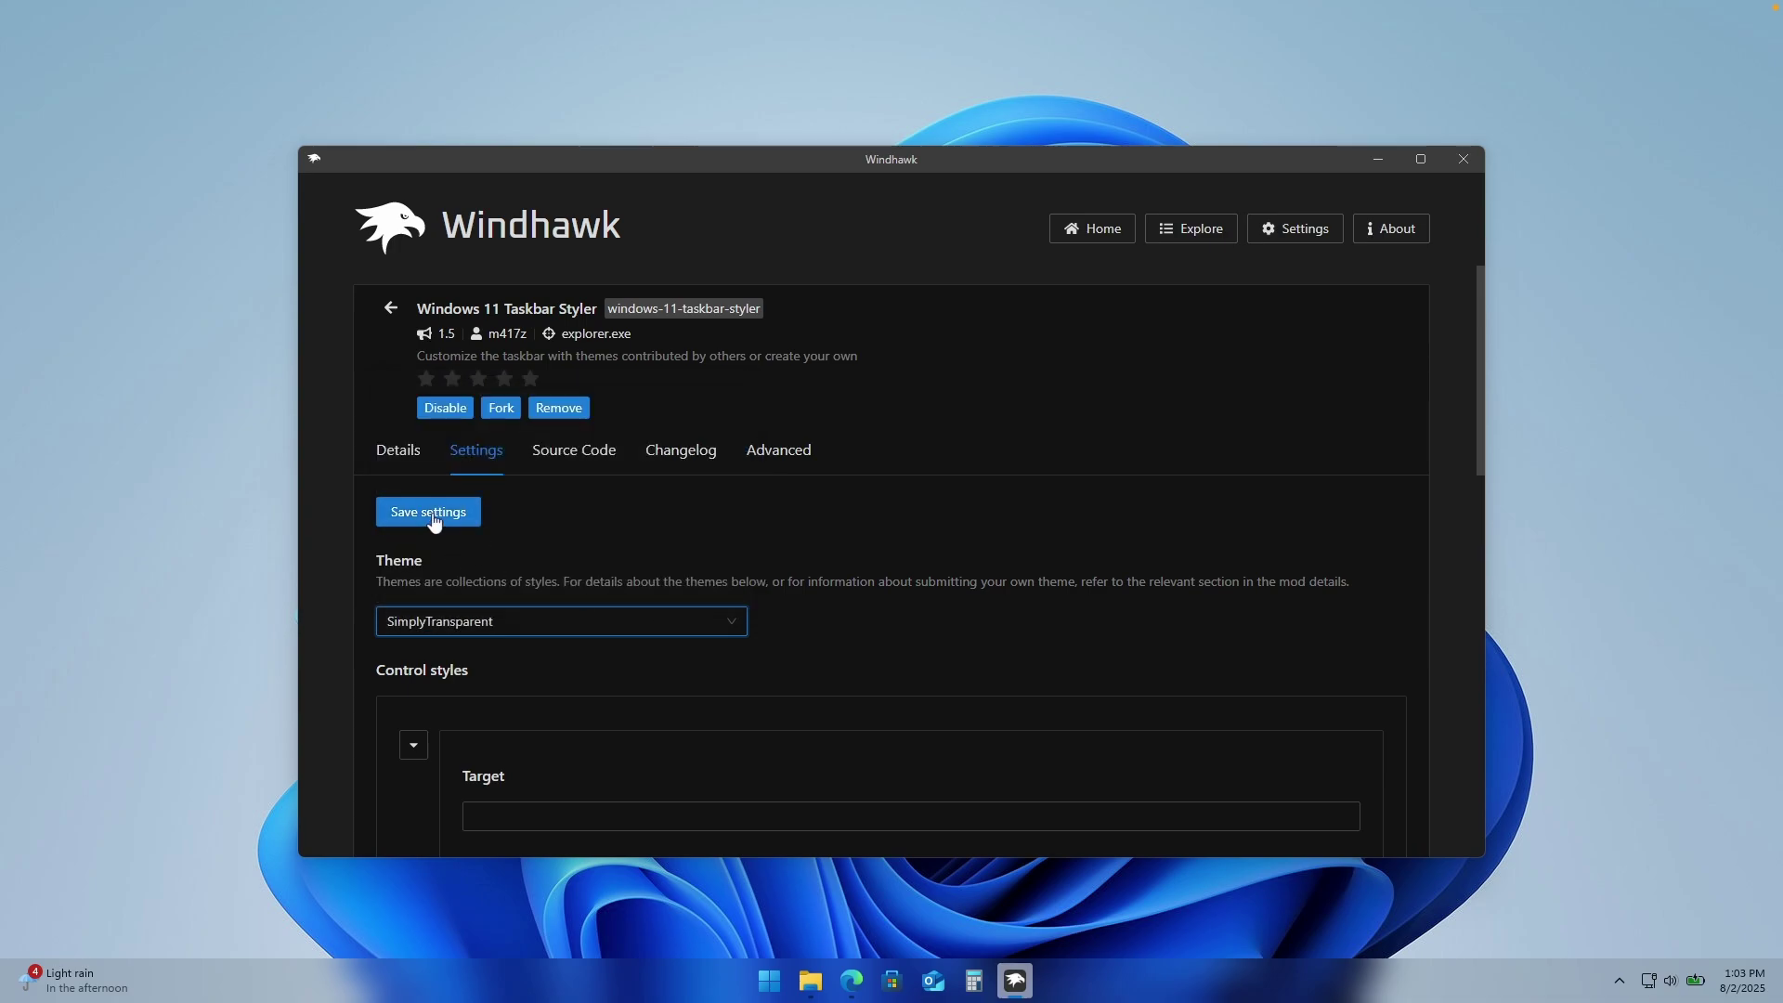
pyautogui.click(475, 518)
pyautogui.click(785, 972)
pyautogui.click(785, 972)
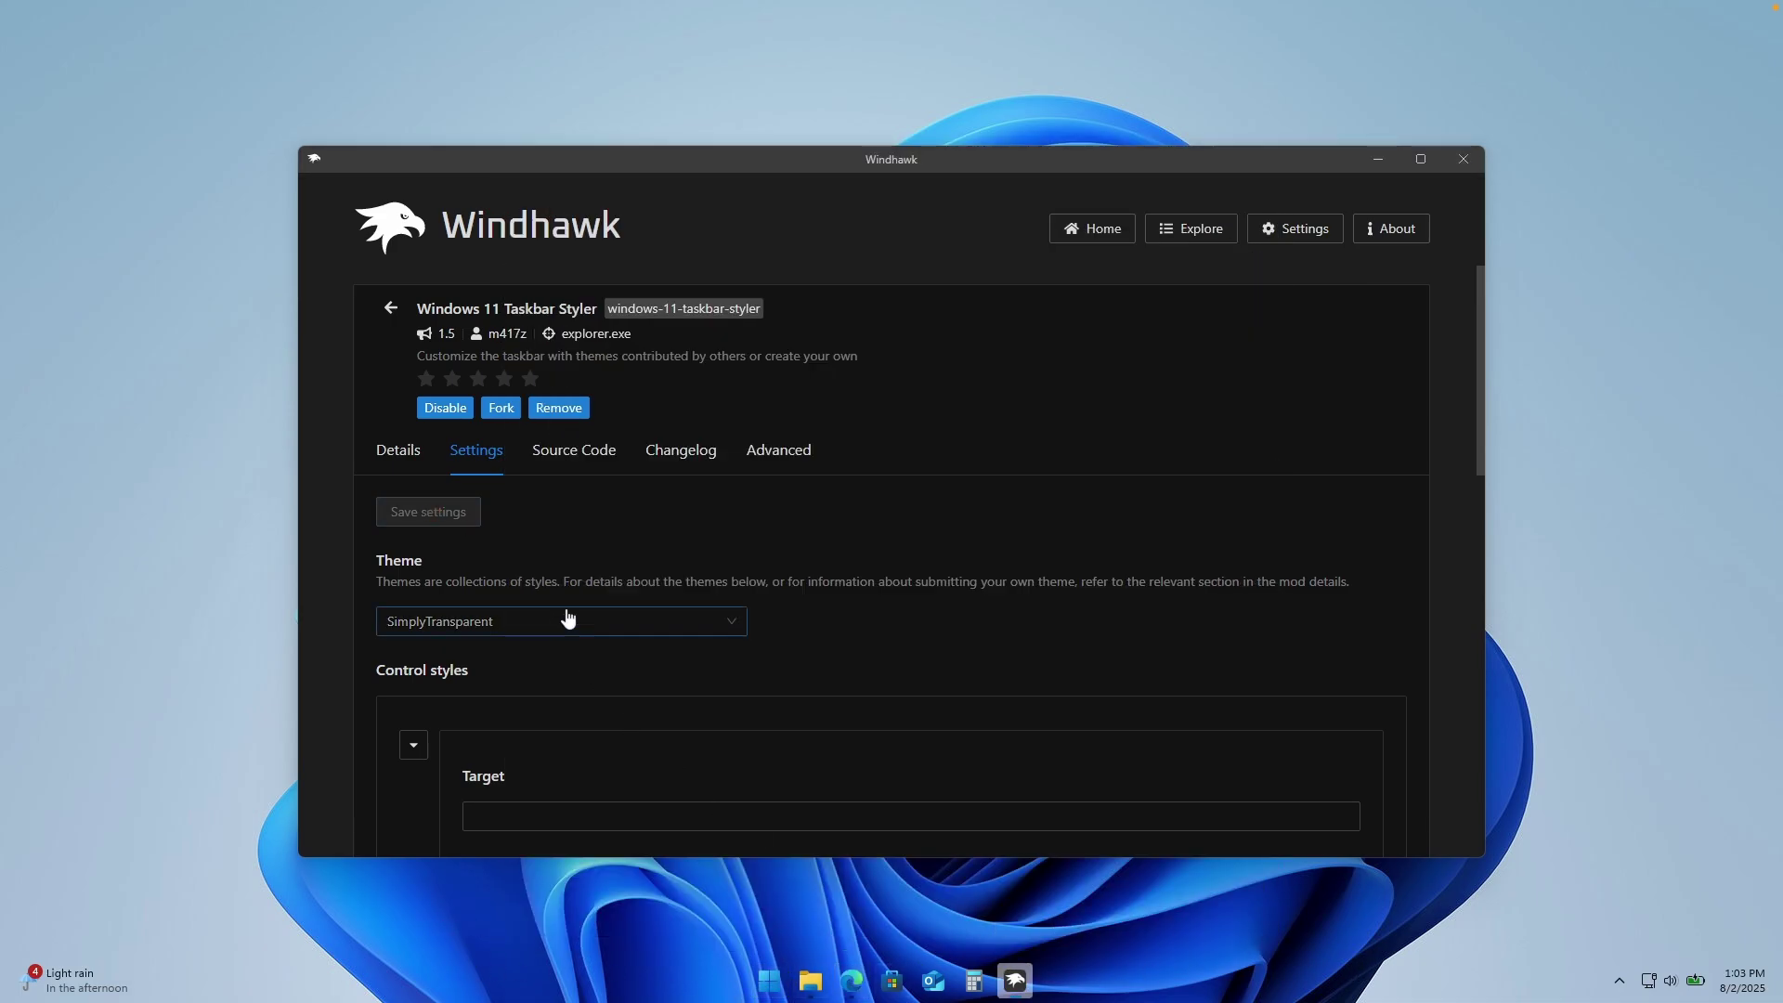
# - Set the Taskbar Styler theme back to TranslucentTaskbar and save the settings
pyautogui.click(569, 621)
pyautogui.scroll(5, 577, 517)
pyautogui.scroll(2, 518, 492)
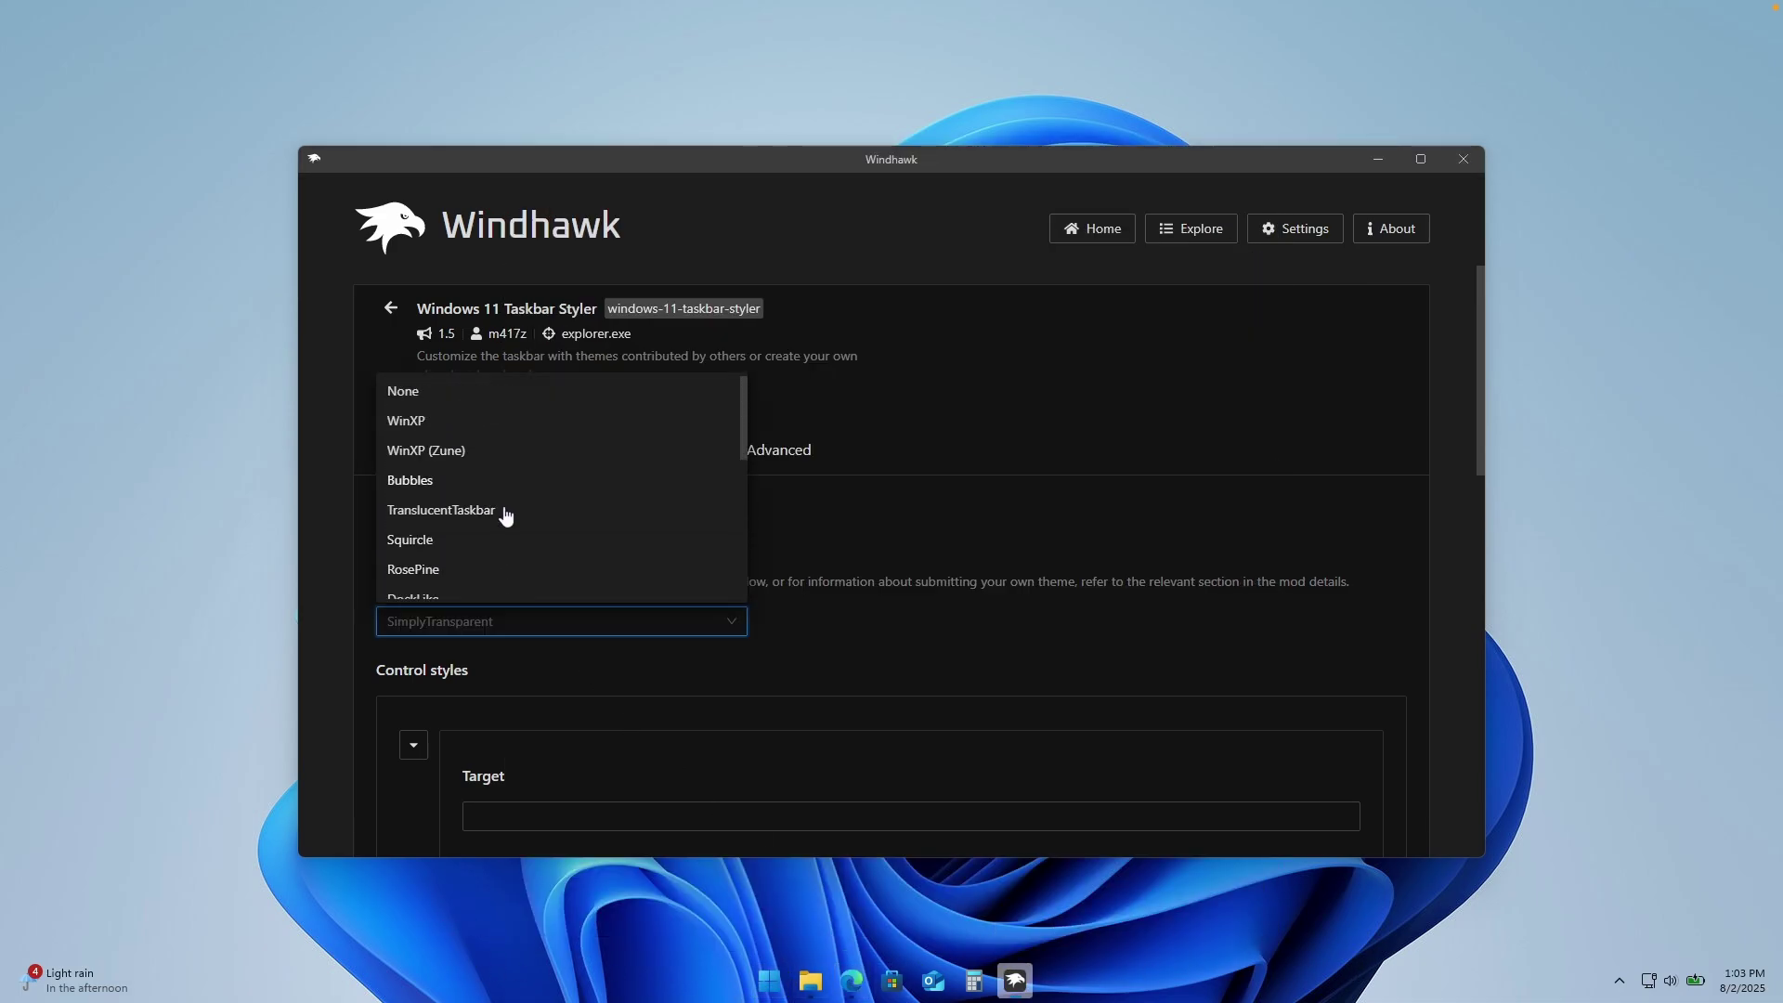
pyautogui.click(505, 513)
pyautogui.click(469, 522)
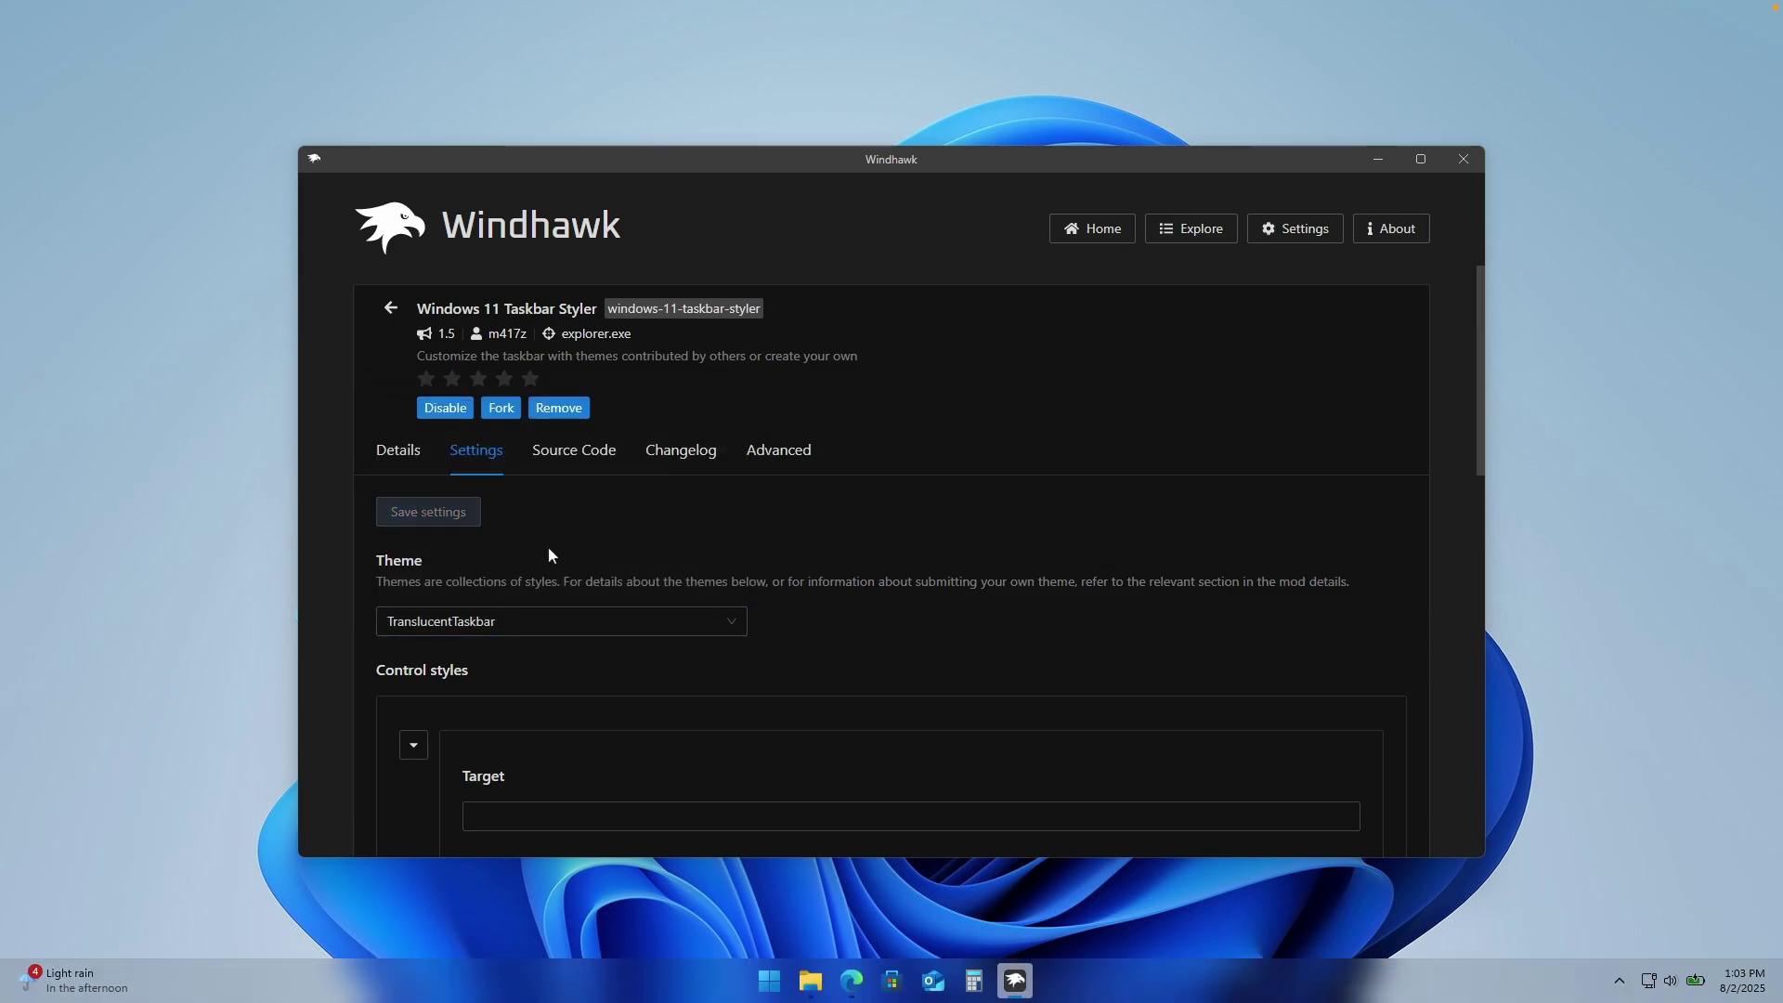
# - Check the Start menu's look, return to the installed mods and enable the Windows 11 Start Menu Styler
pyautogui.click(769, 981)
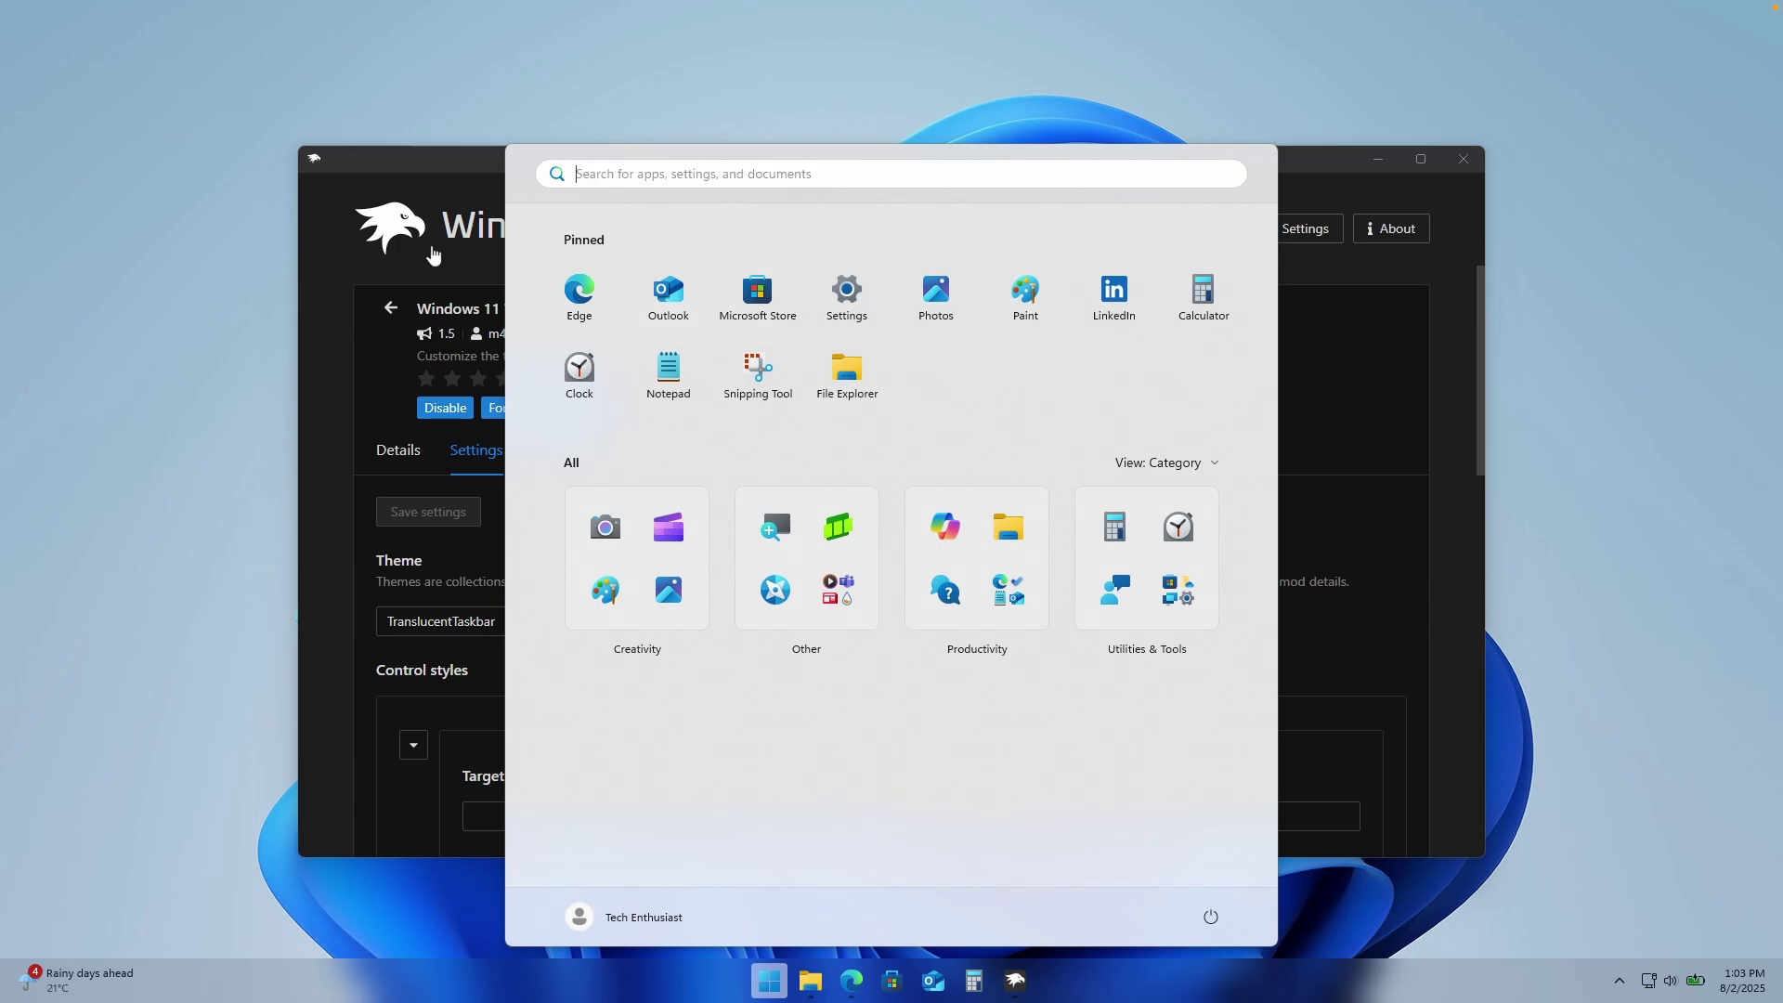
pyautogui.click(482, 249)
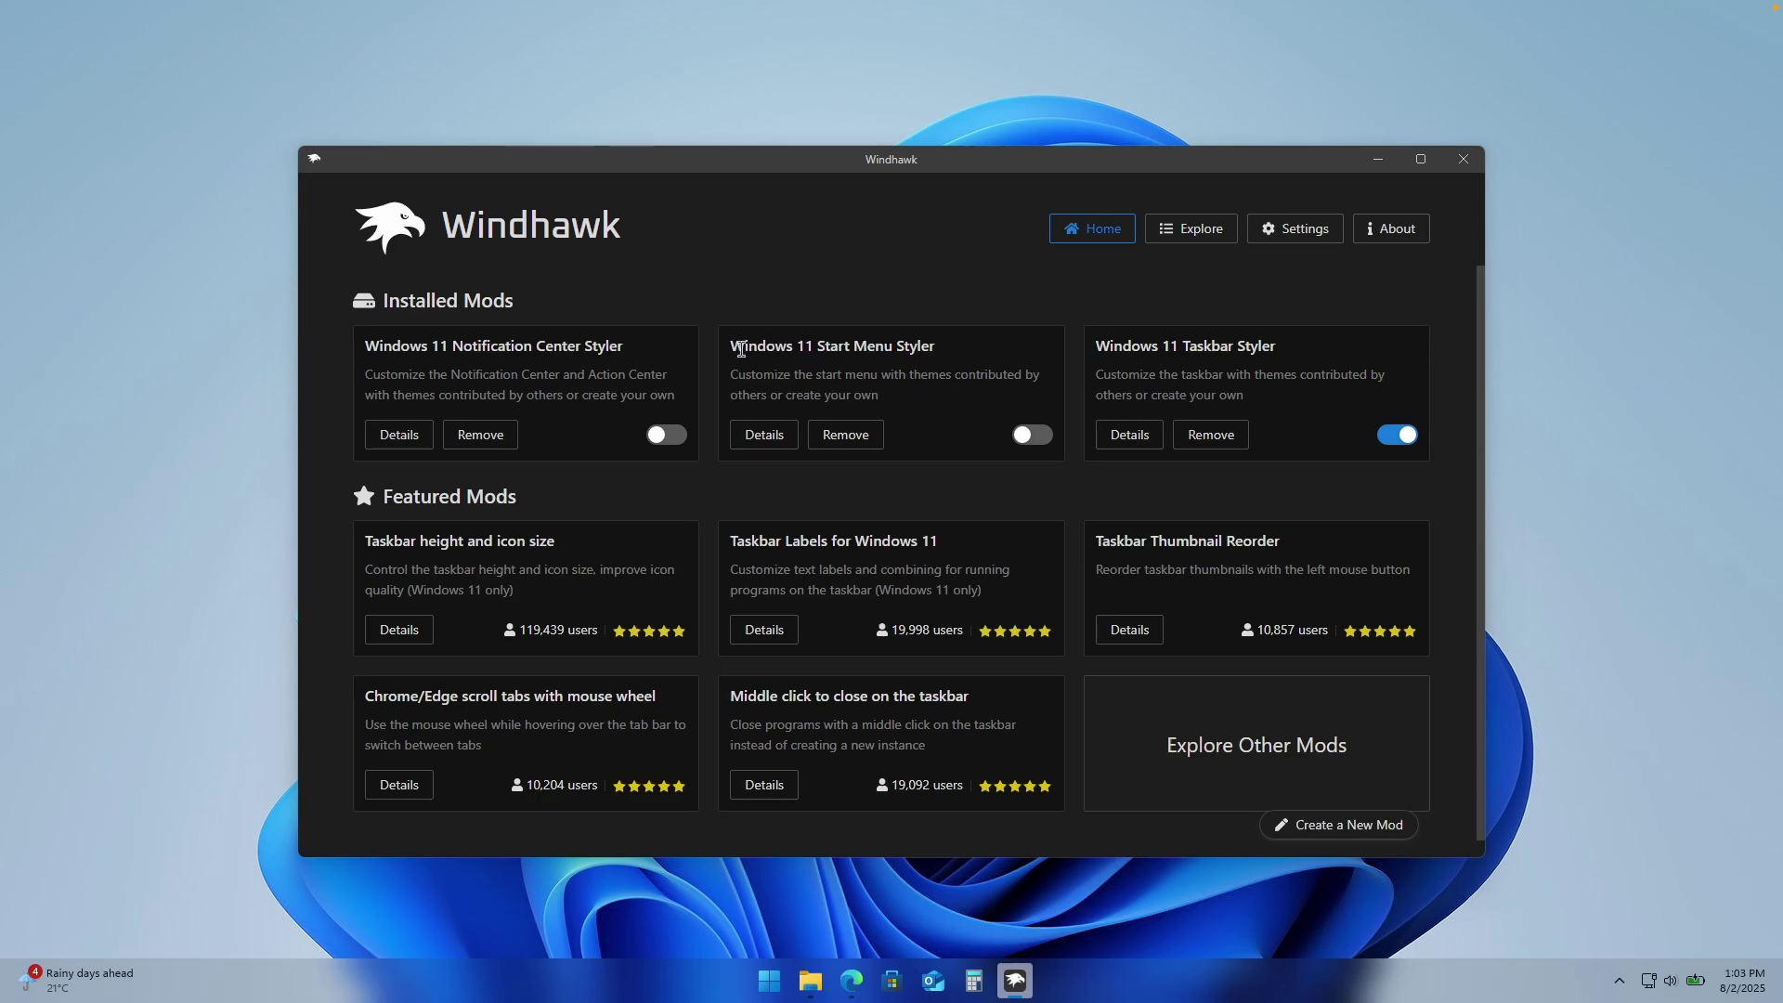
pyautogui.moveTo(733, 347); pyautogui.dragTo(986, 375)
pyautogui.click(1033, 435)
# - In the Start Menu Styler's settings, select the TranslucentStartMenu theme and review the option to disable the new start menu layout
pyautogui.click(758, 437)
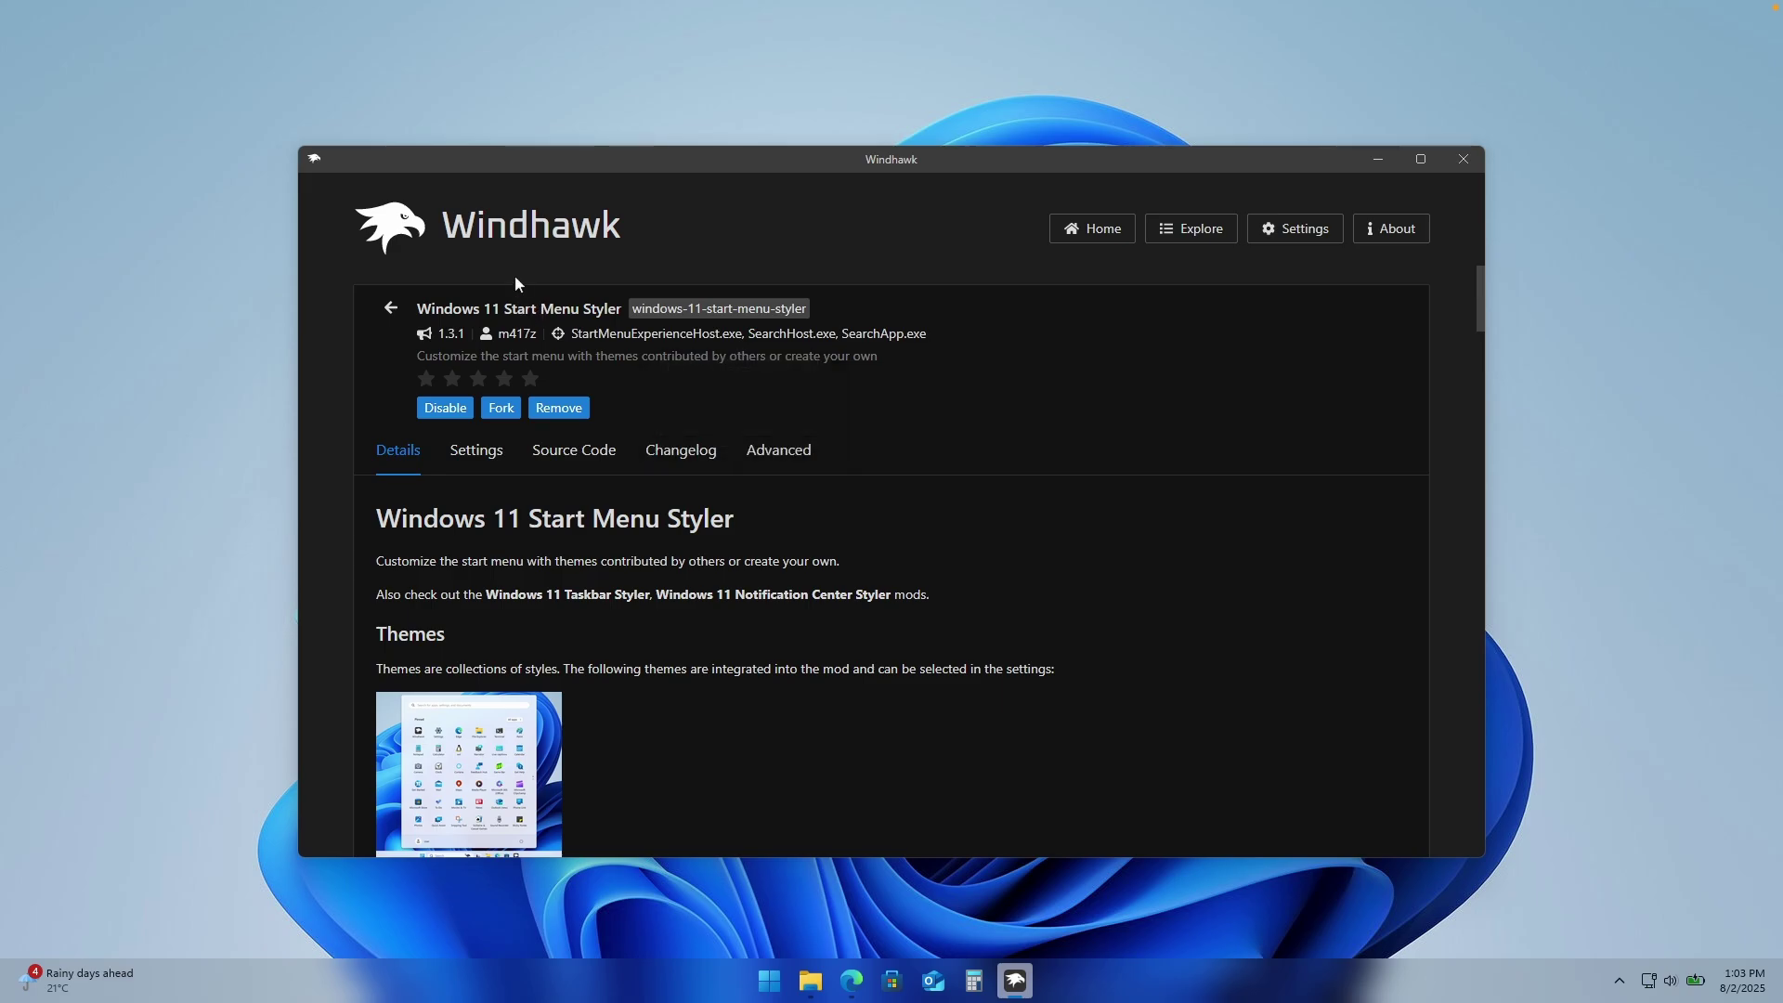
pyautogui.click(476, 455)
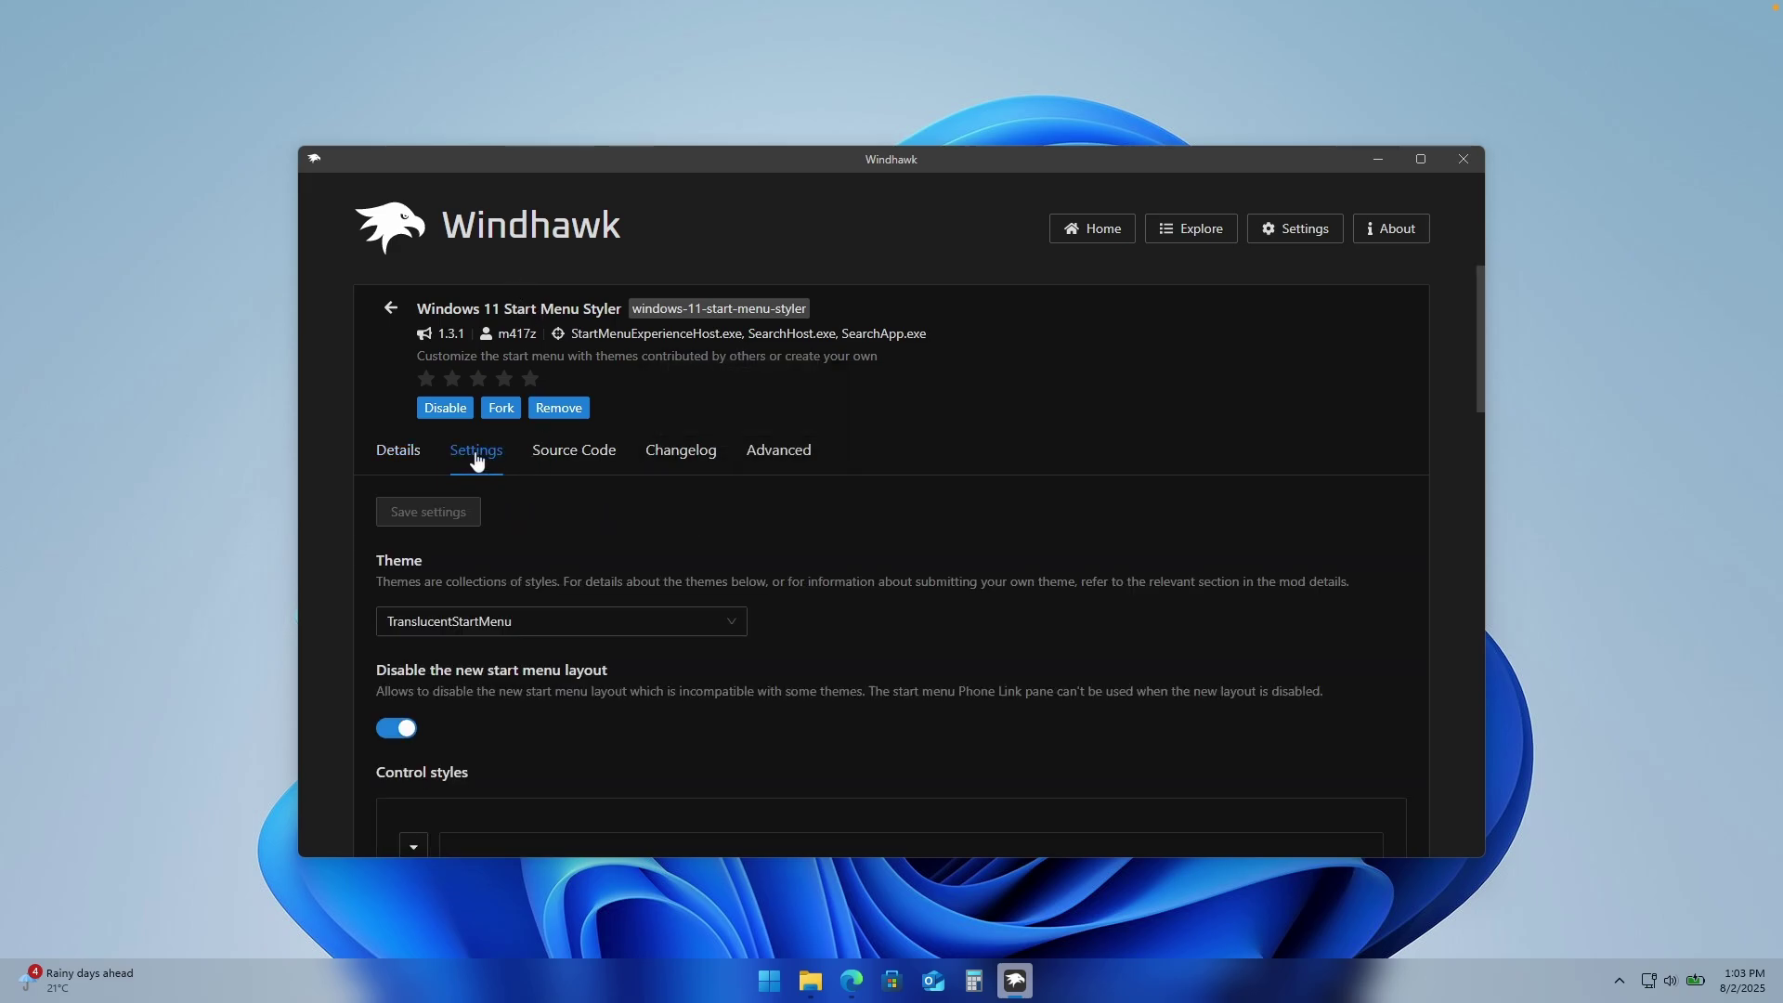
pyautogui.click(512, 624)
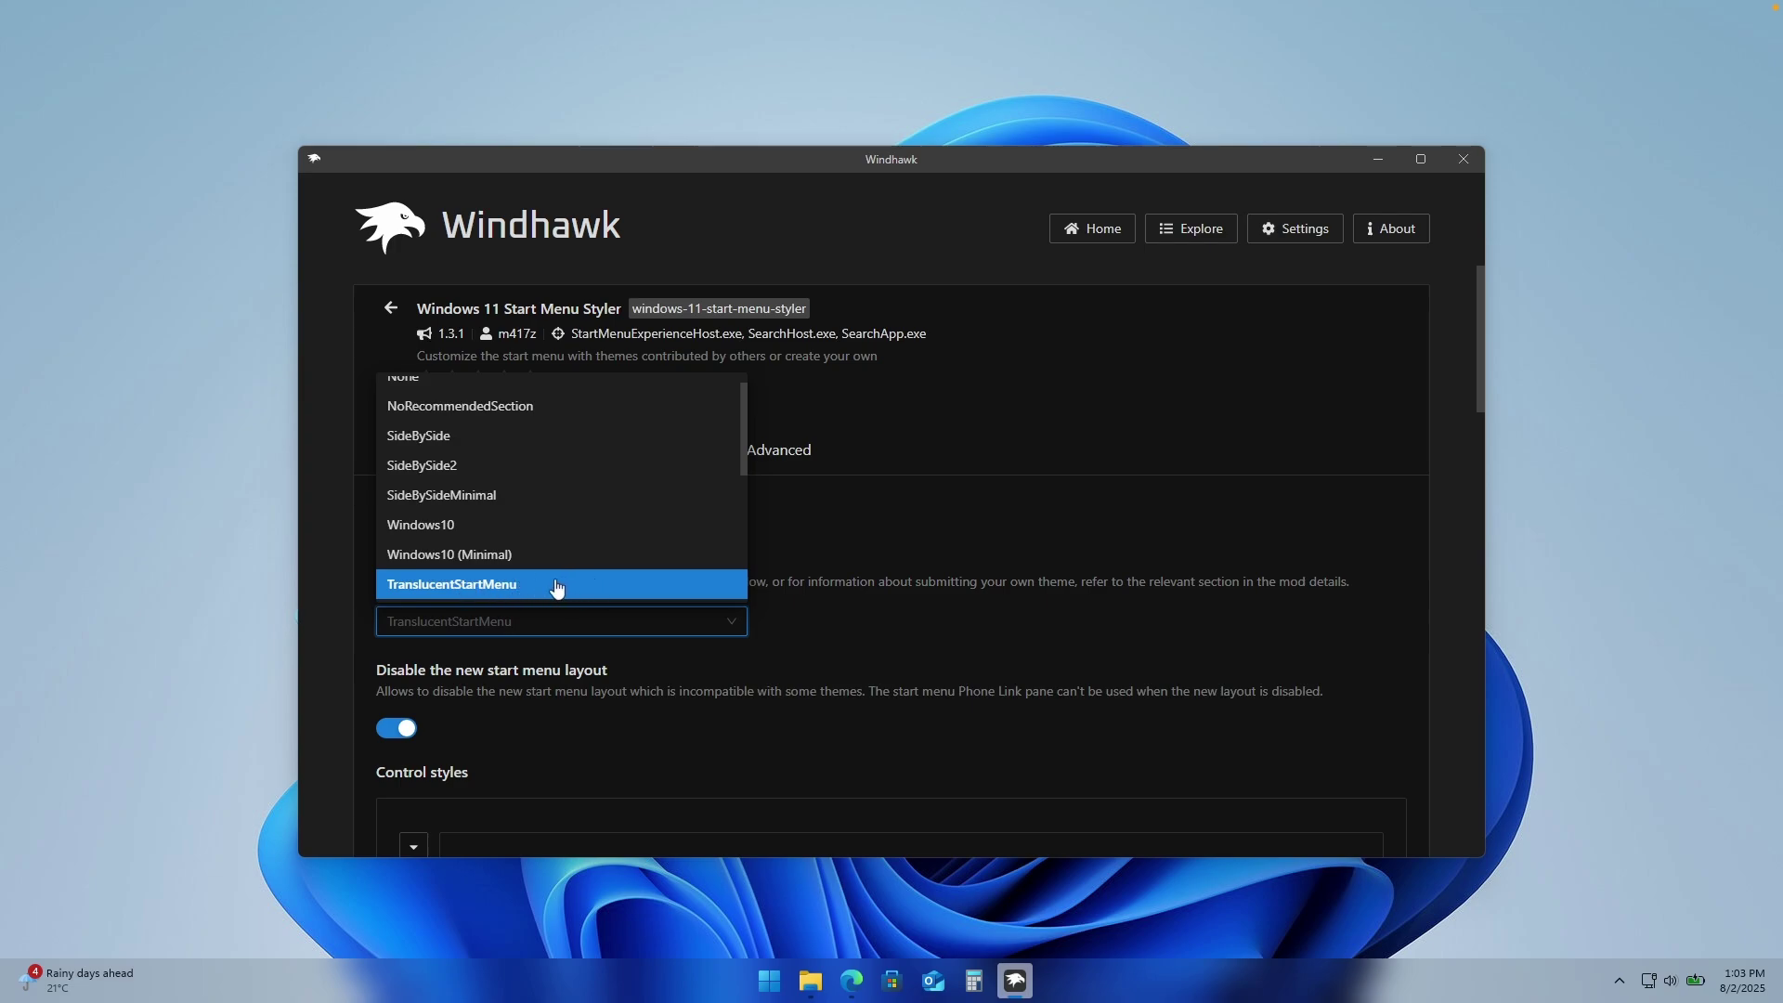
pyautogui.click(557, 587)
pyautogui.moveTo(375, 678); pyautogui.dragTo(615, 671)
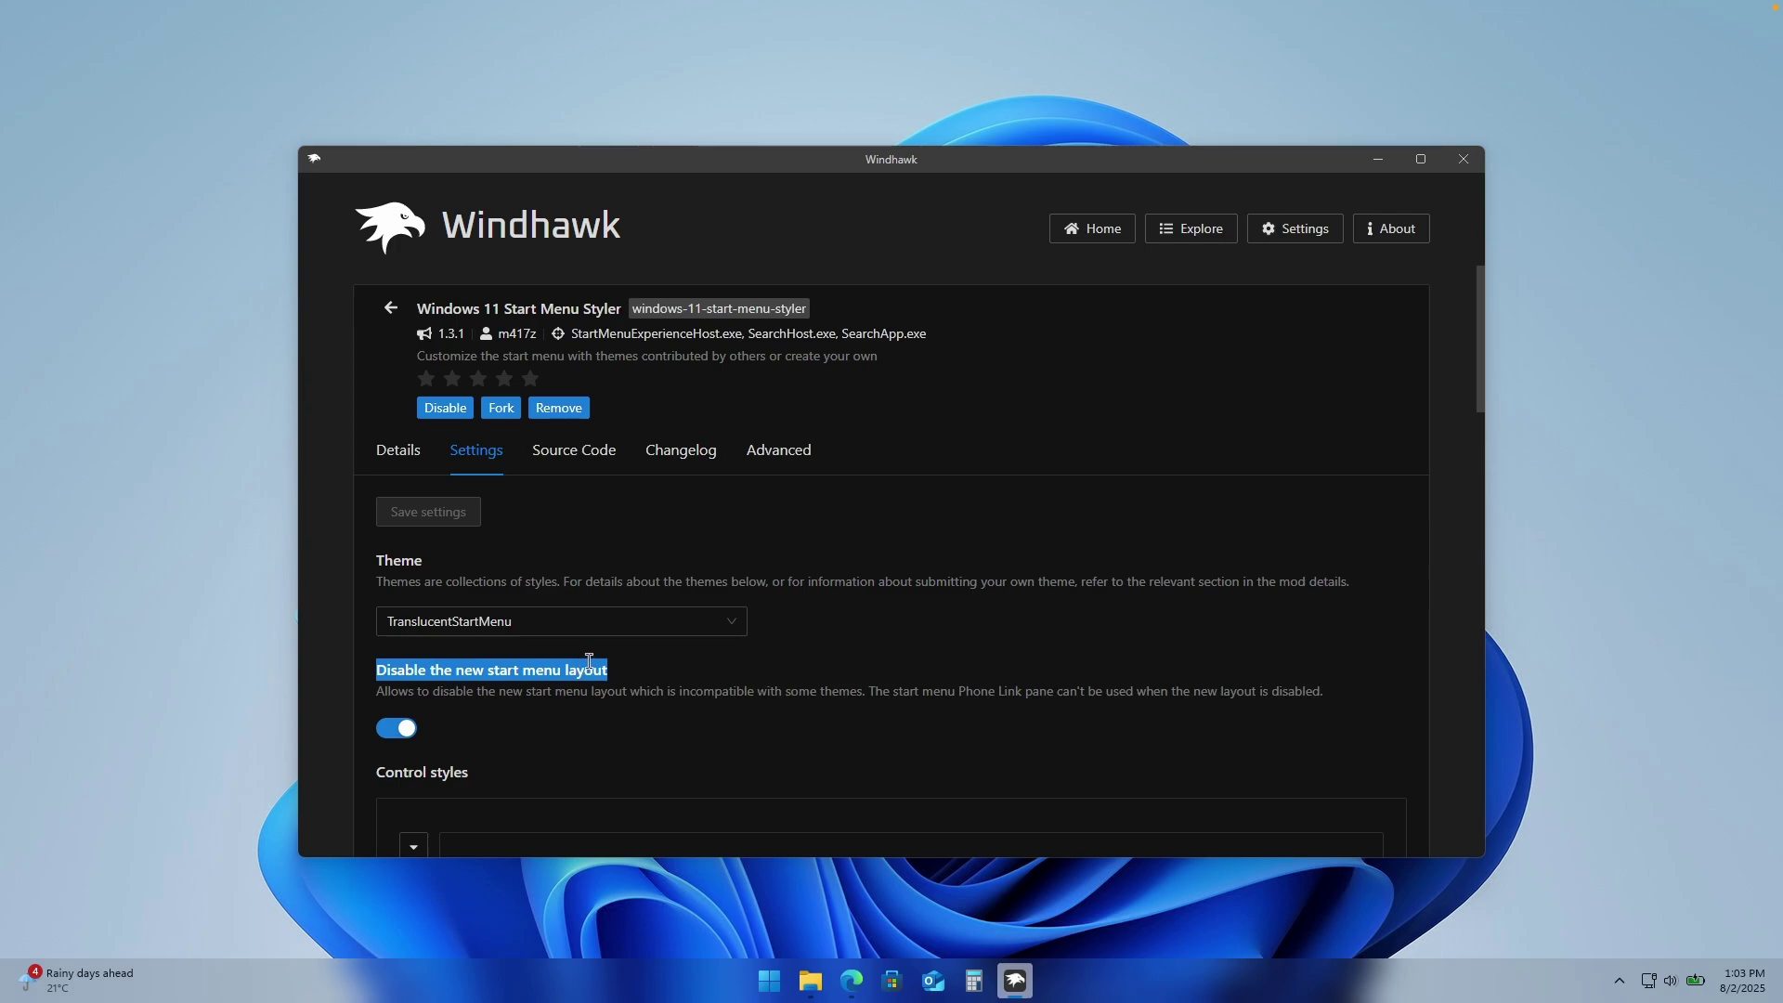
pyautogui.click(646, 661)
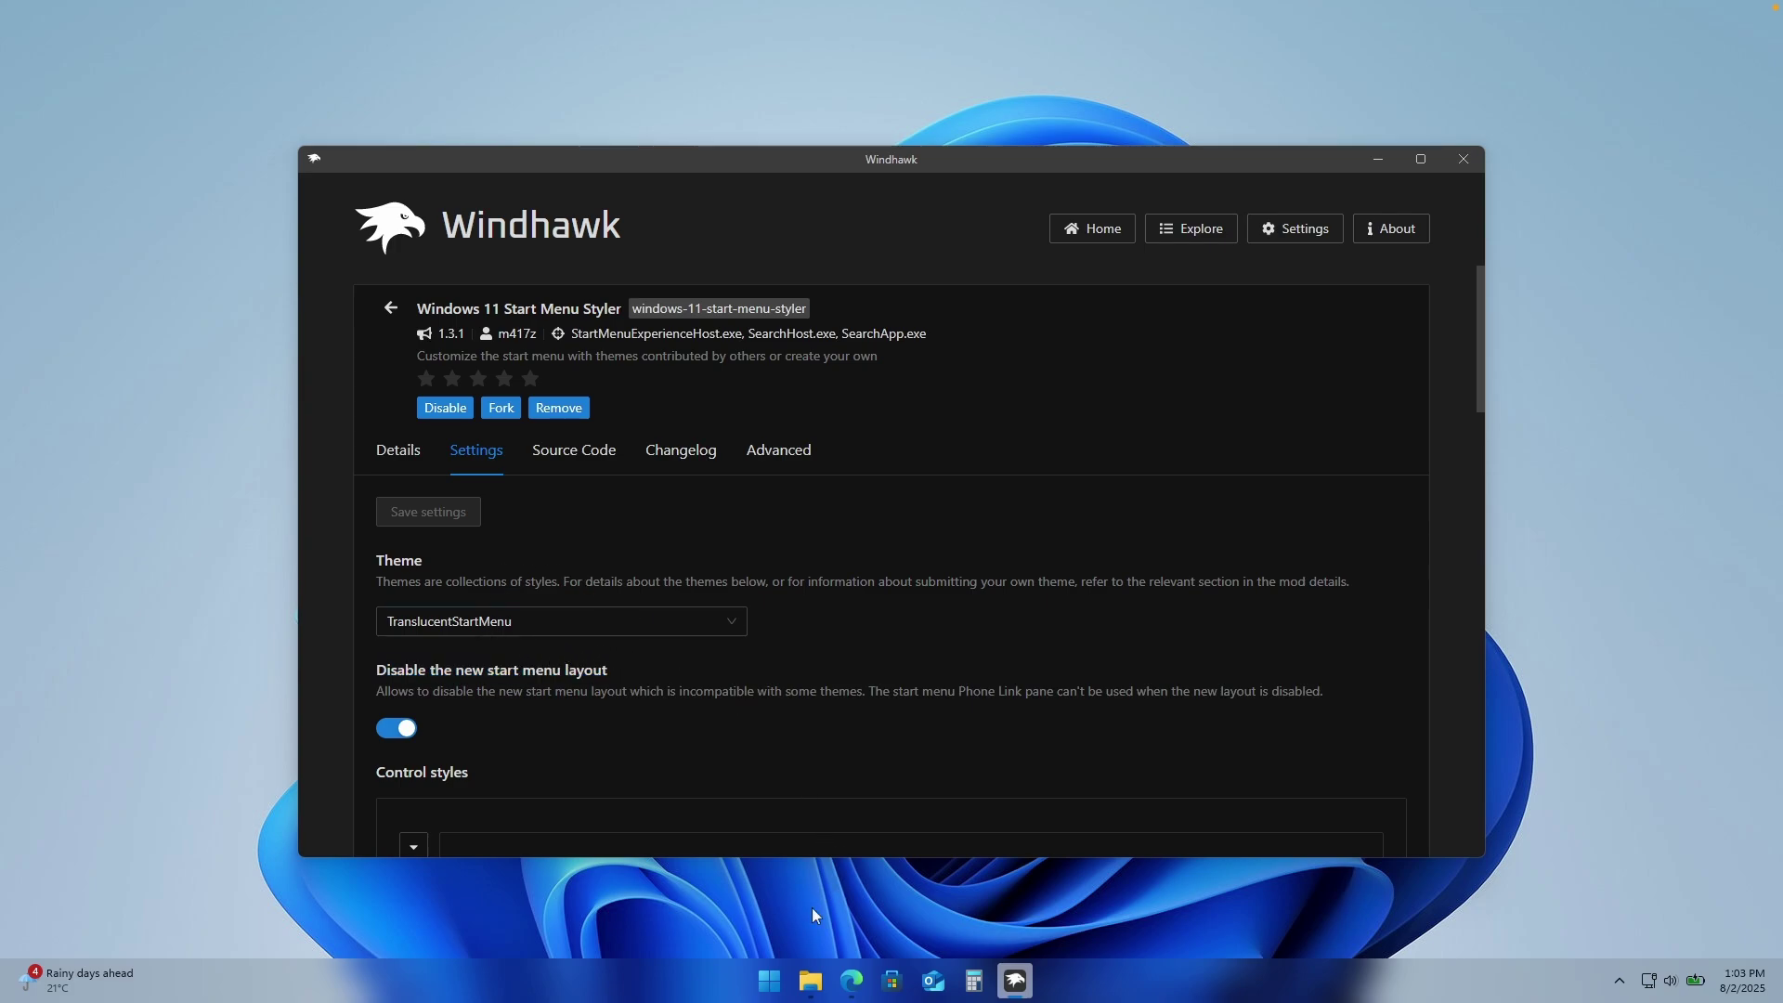
# - Minimize Windhawk and view the restyled Start menu against the desktop wallpaper
pyautogui.click(766, 984)
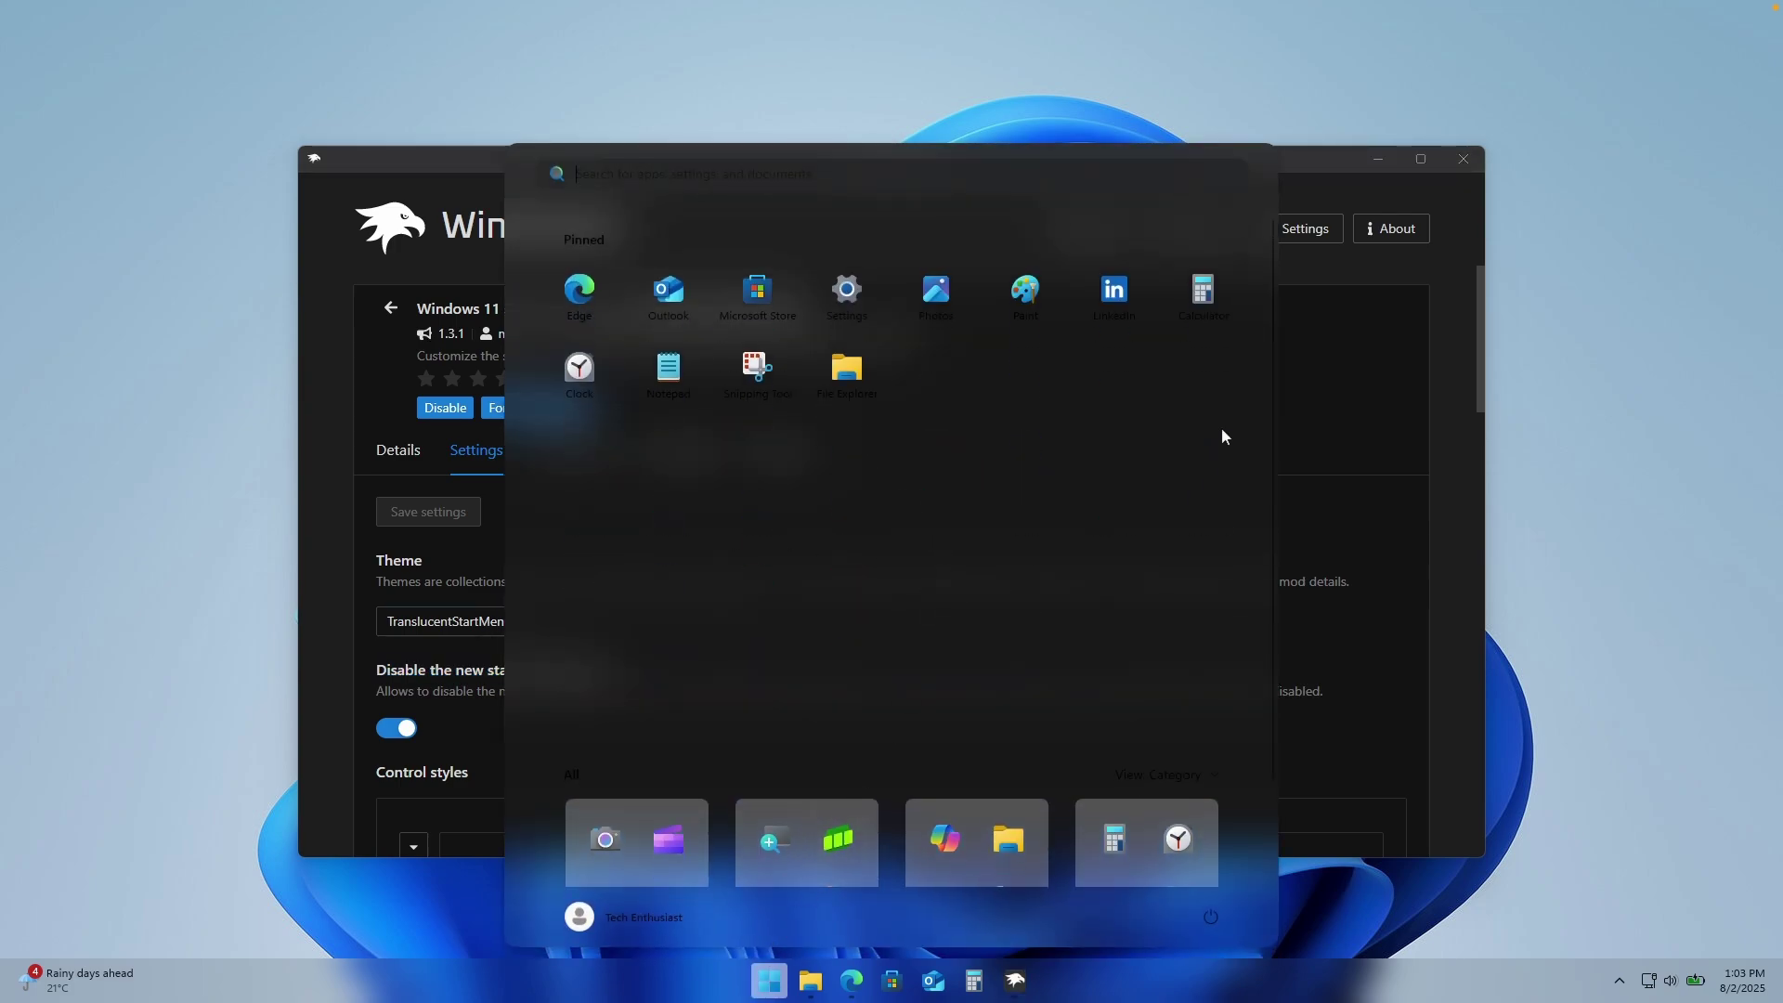
pyautogui.click(1378, 159)
pyautogui.click(770, 979)
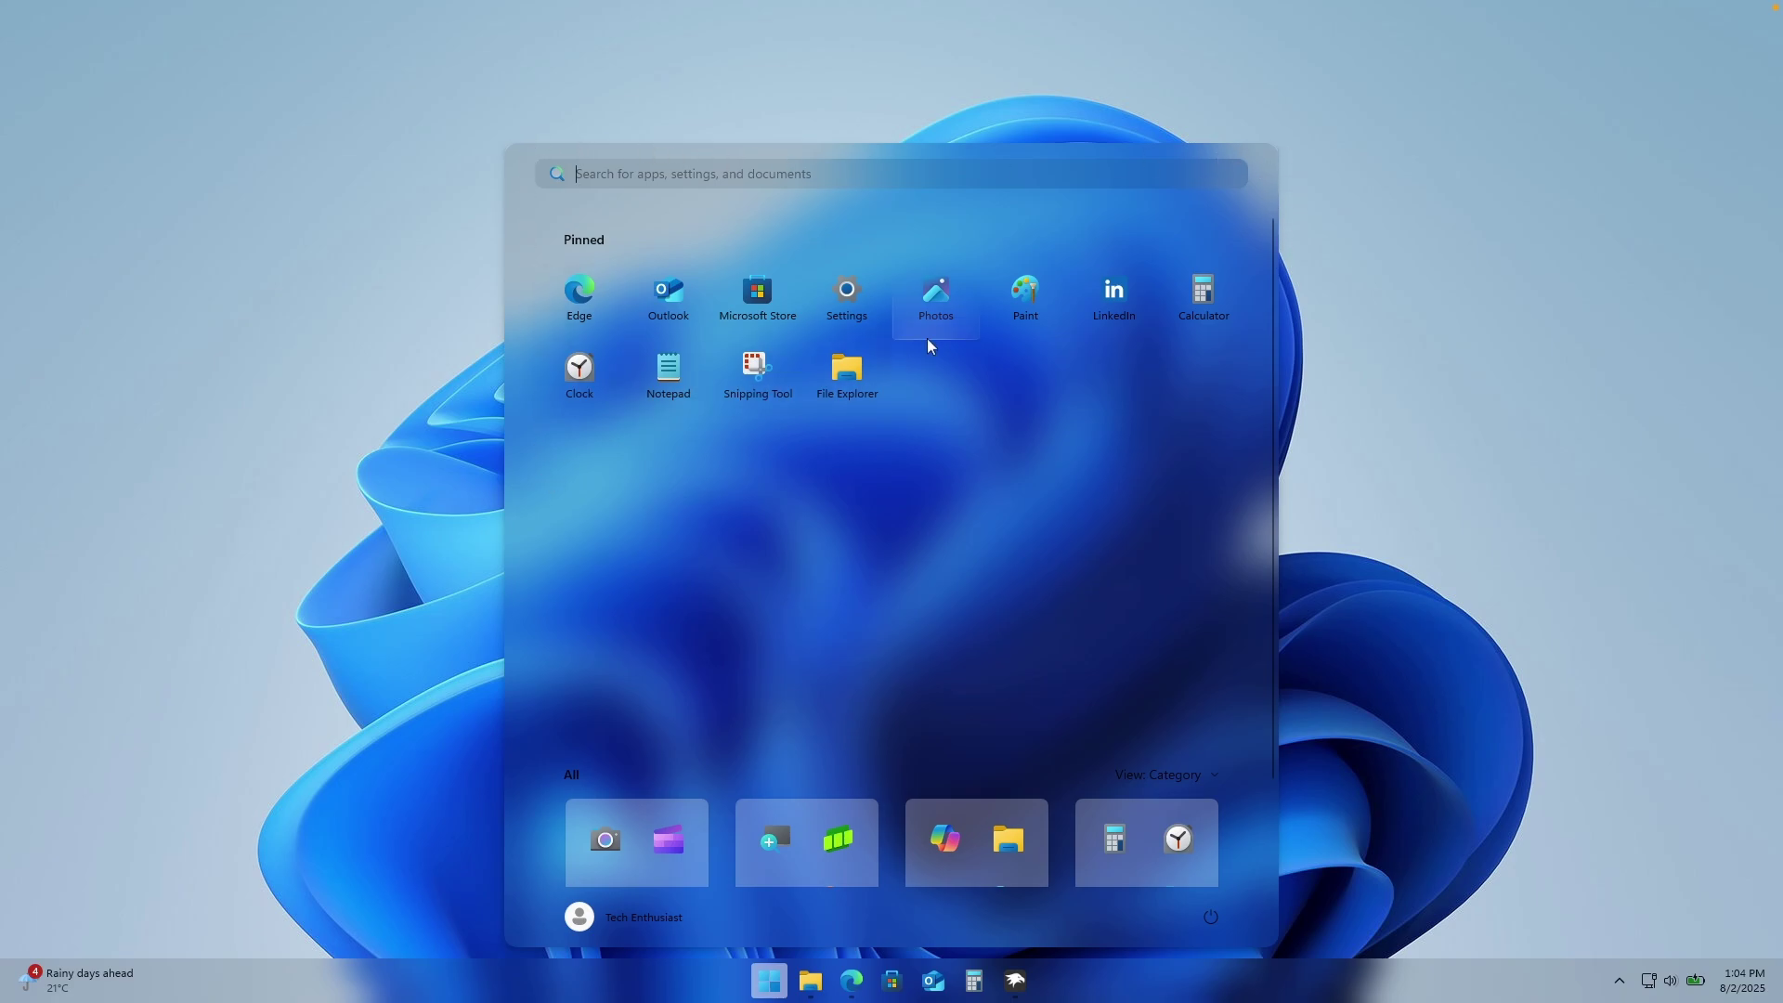
# - Look through the restyled Start menu's pinned apps and app categories, and close it
pyautogui.scroll(-2, 1059, 589)
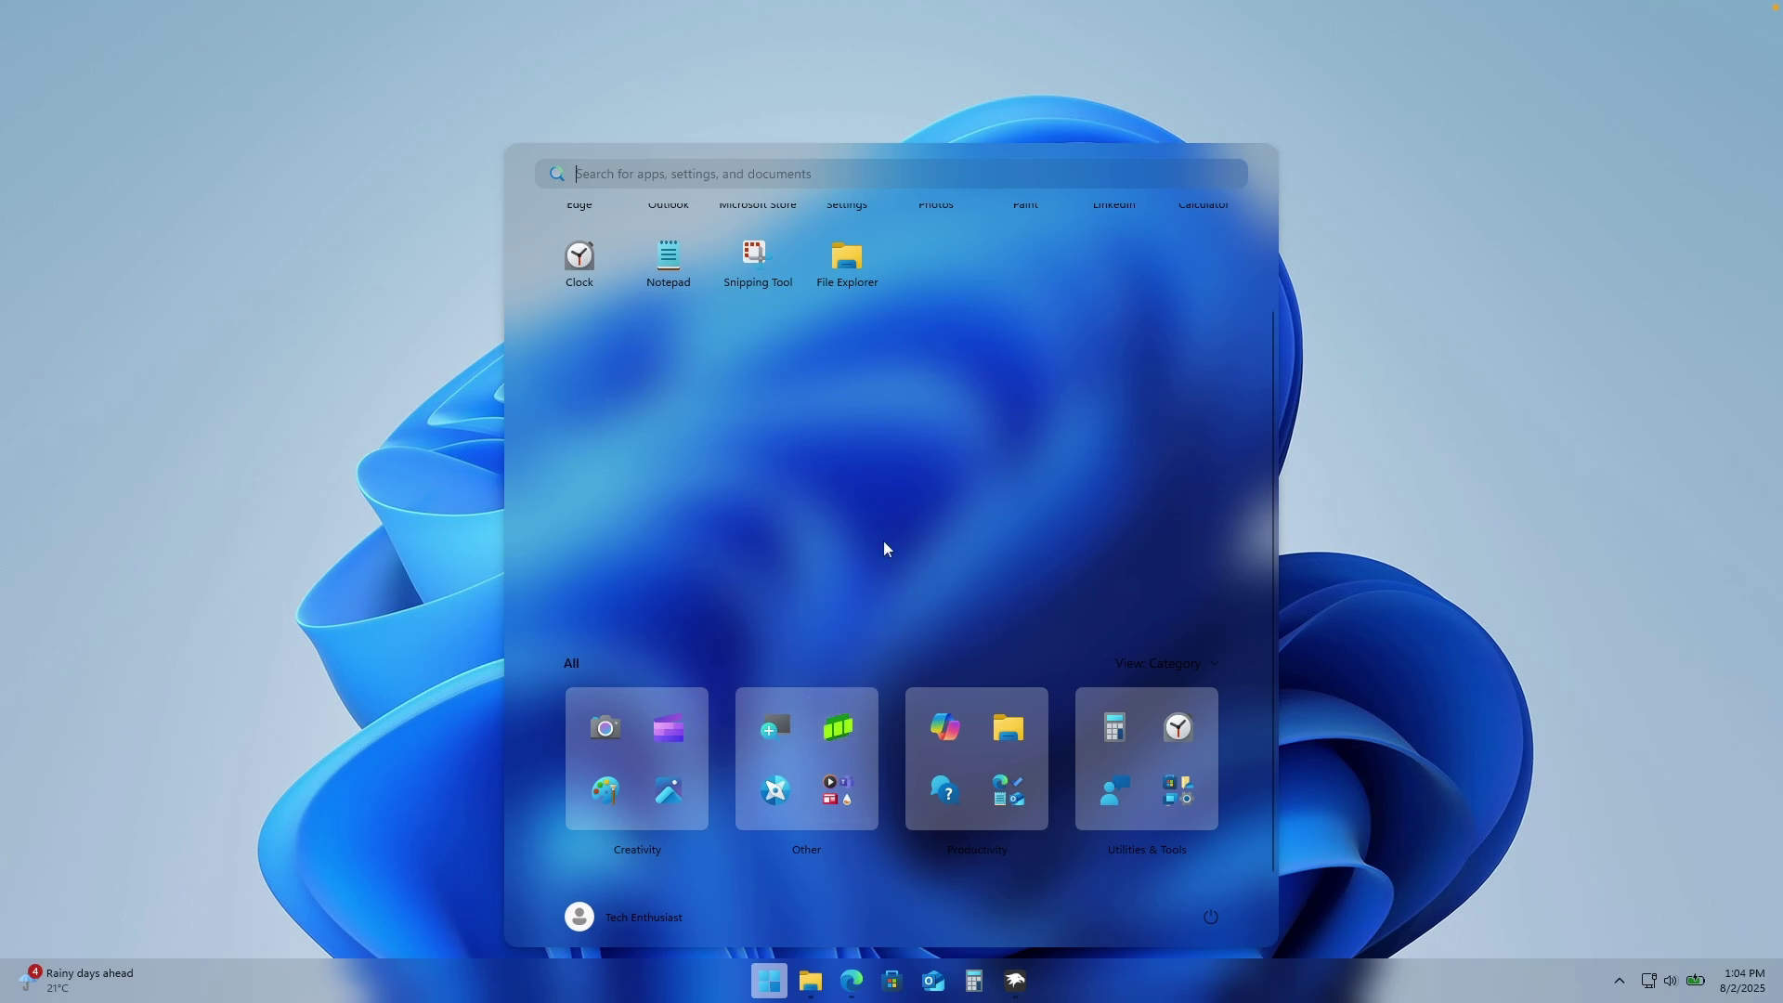
pyautogui.scroll(2, 927, 583)
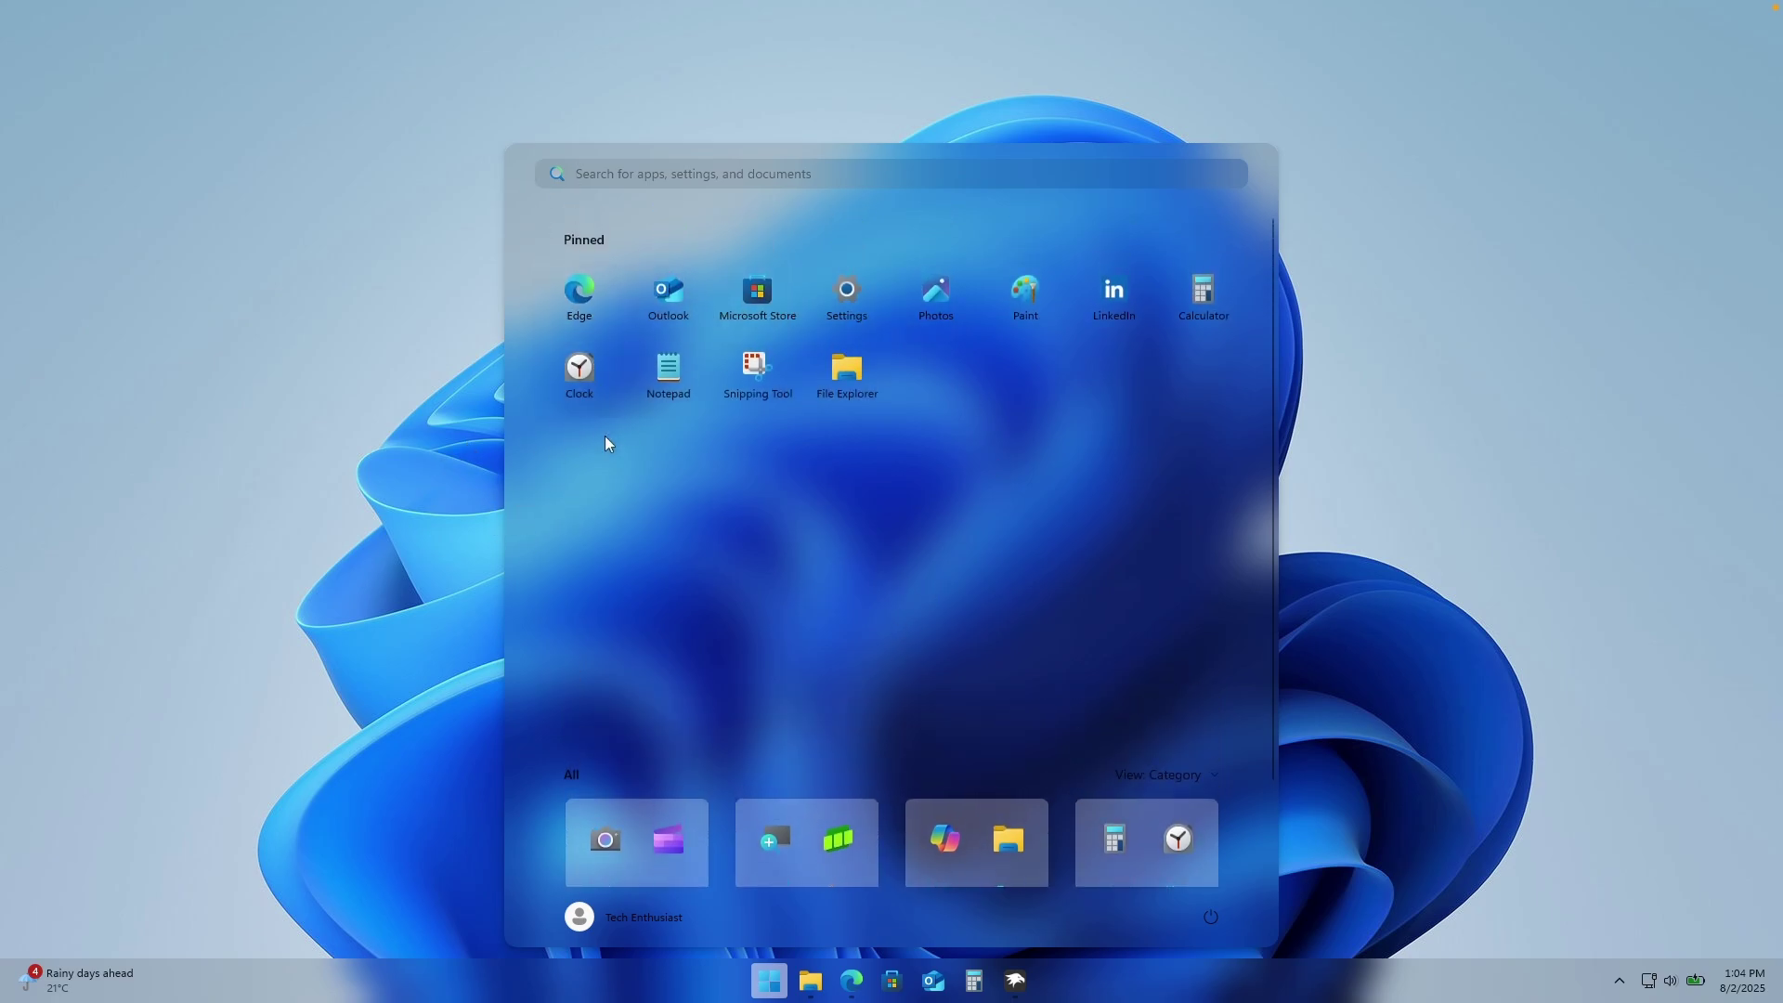
pyautogui.click(1363, 316)
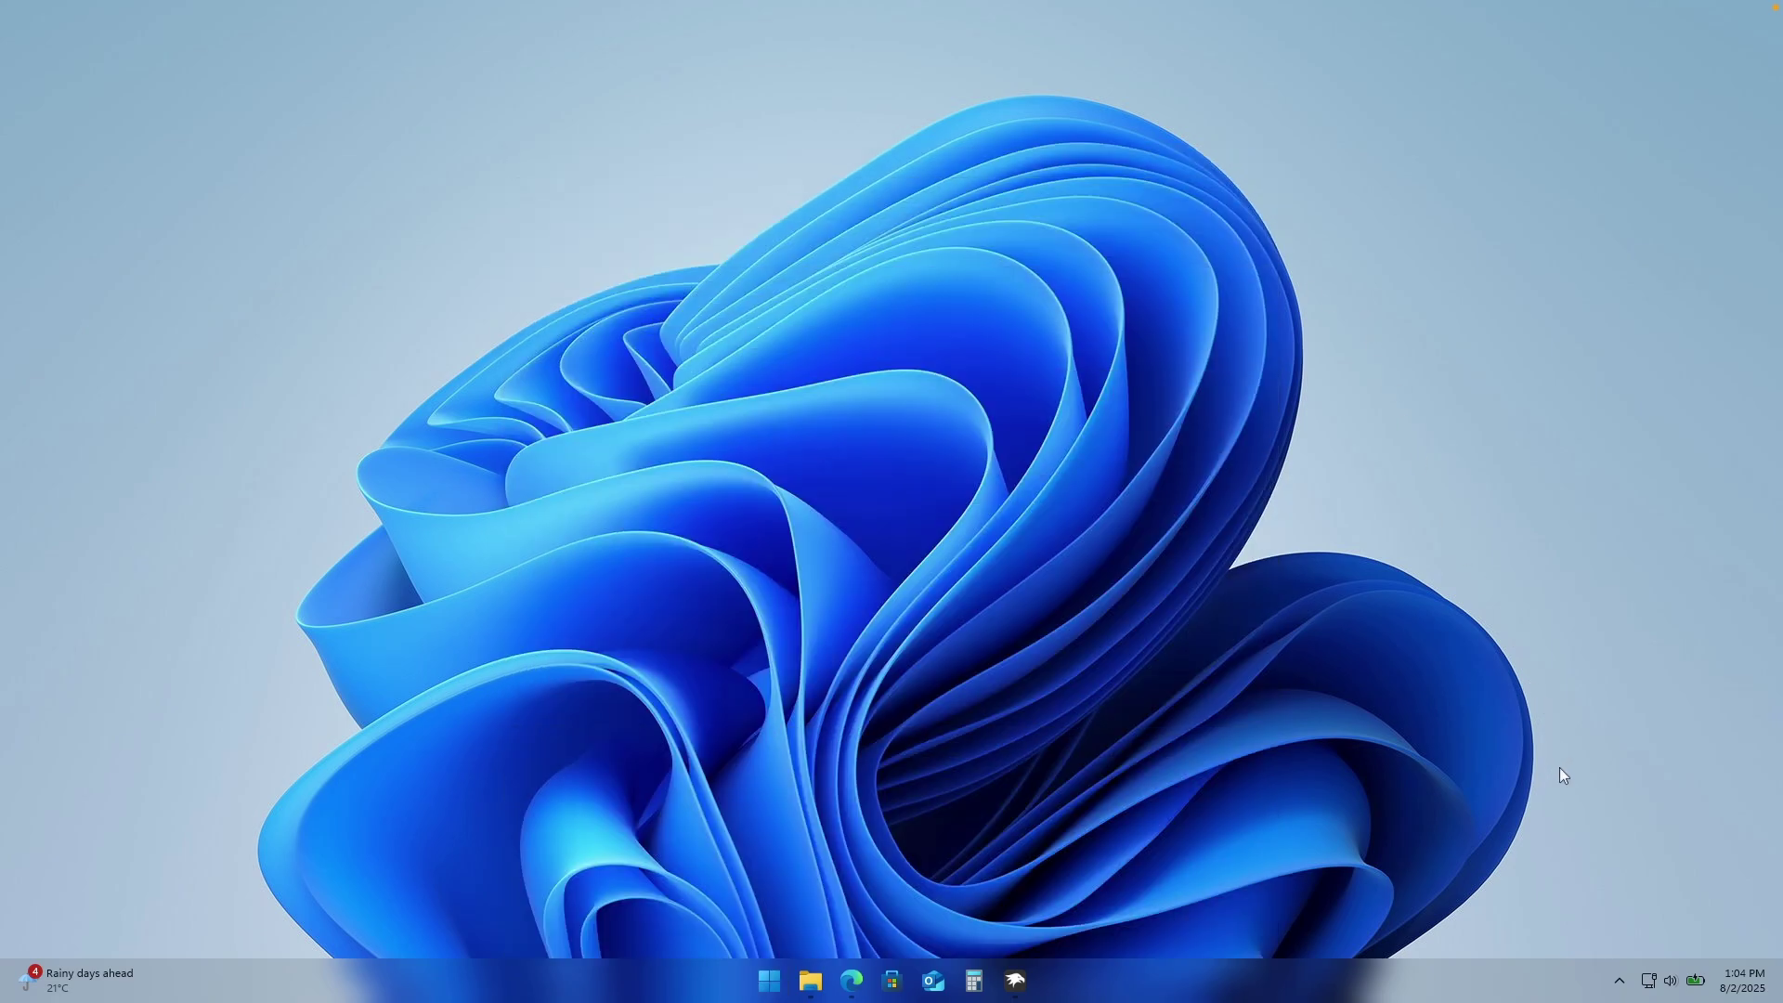
# - Check the look of the hidden tray icons and of the notification center with its calendar
pyautogui.click(1619, 981)
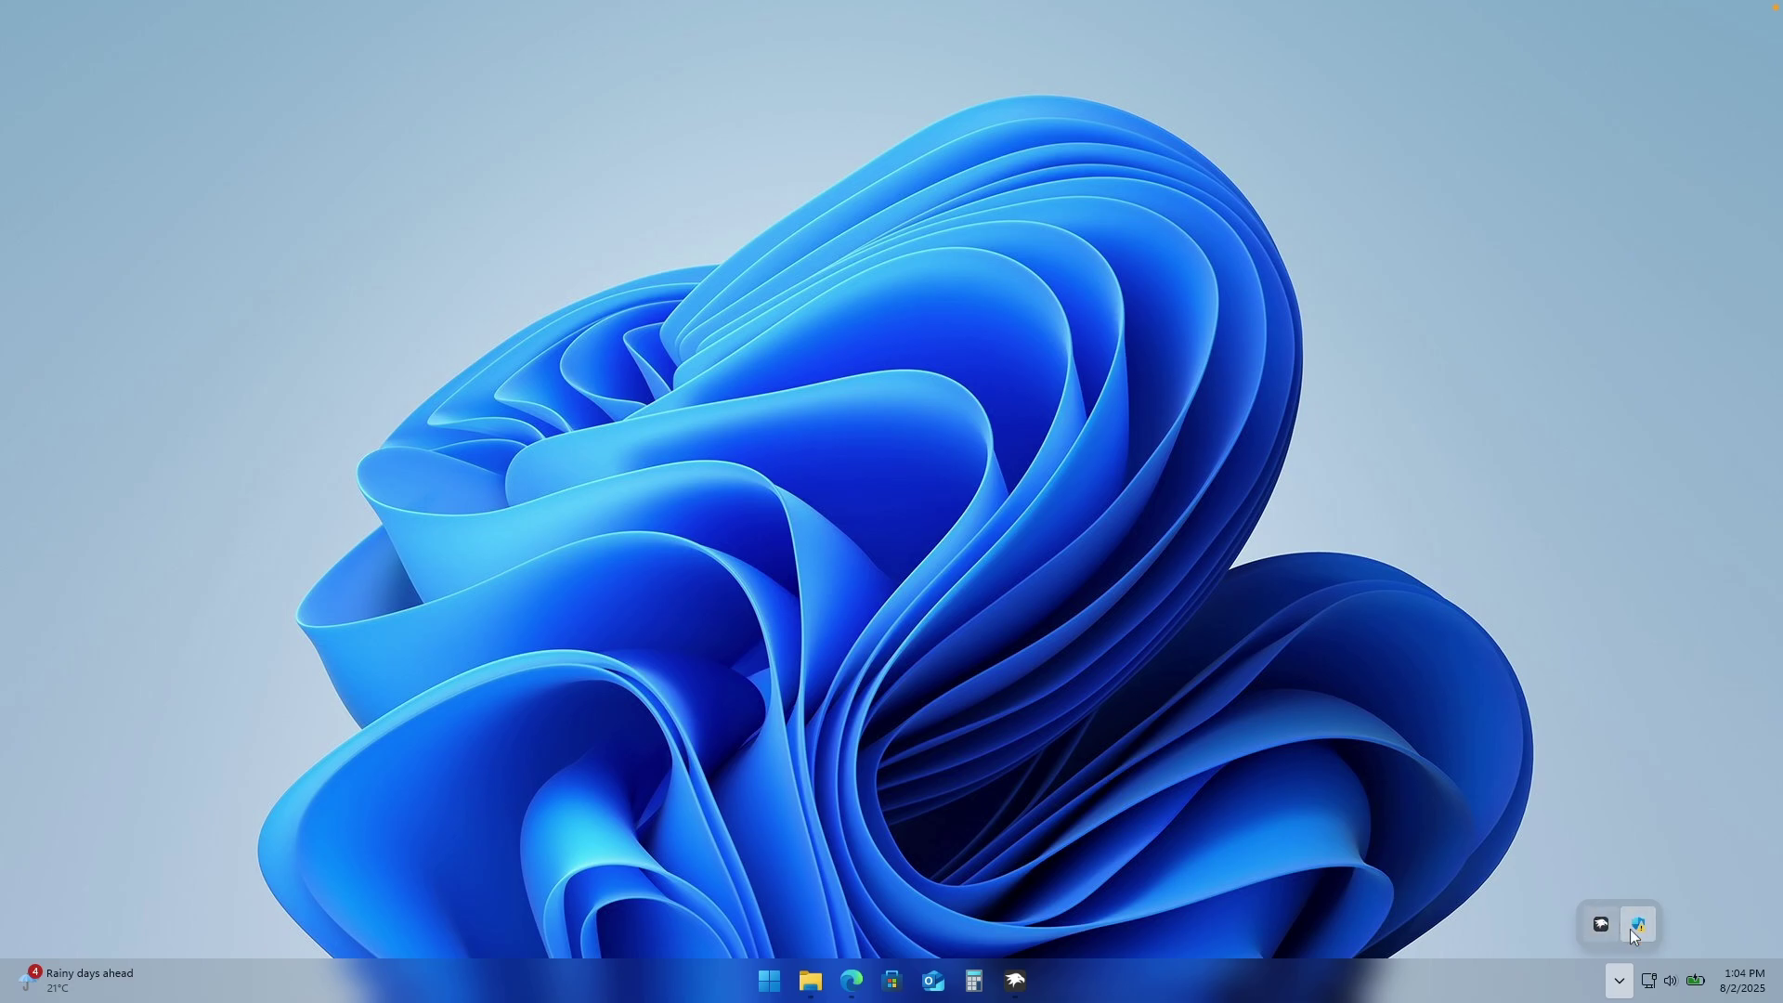
pyautogui.click(1743, 981)
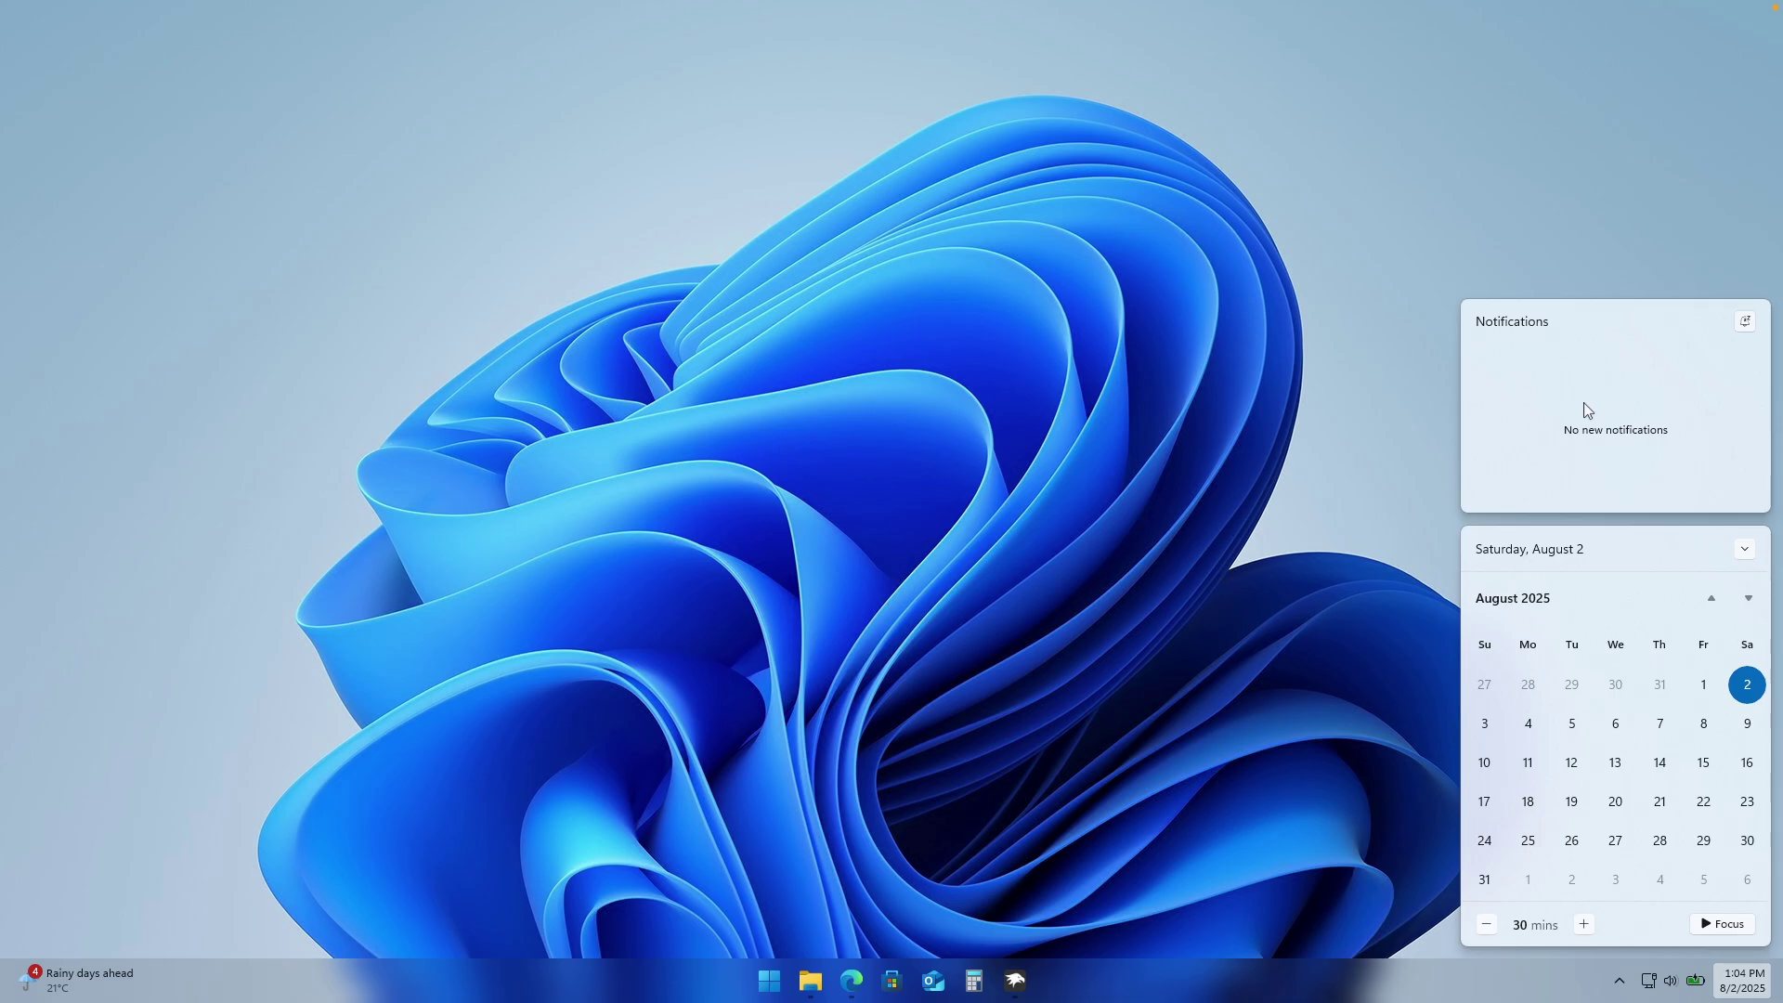
pyautogui.click(1113, 515)
# - Return to Windhawk, find the Windows 11 Notification Center Styler among the available mods and choose TranslucentShell as its theme
pyautogui.click(1015, 983)
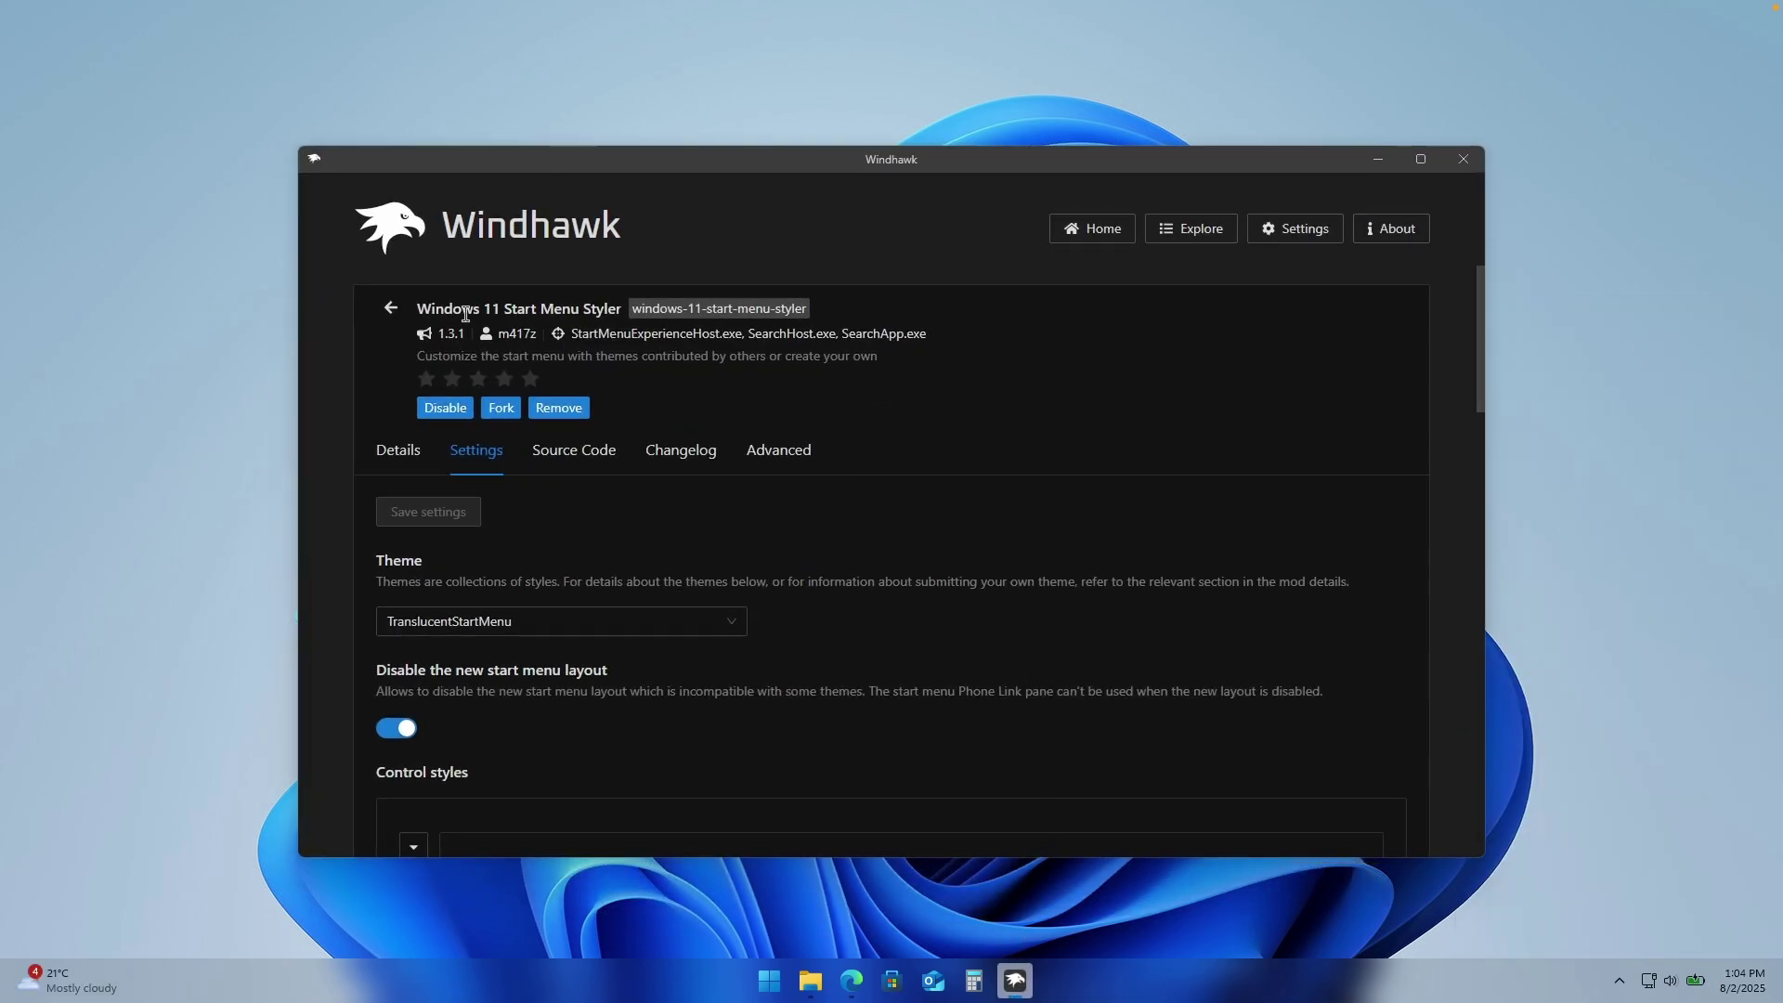
pyautogui.click(1206, 229)
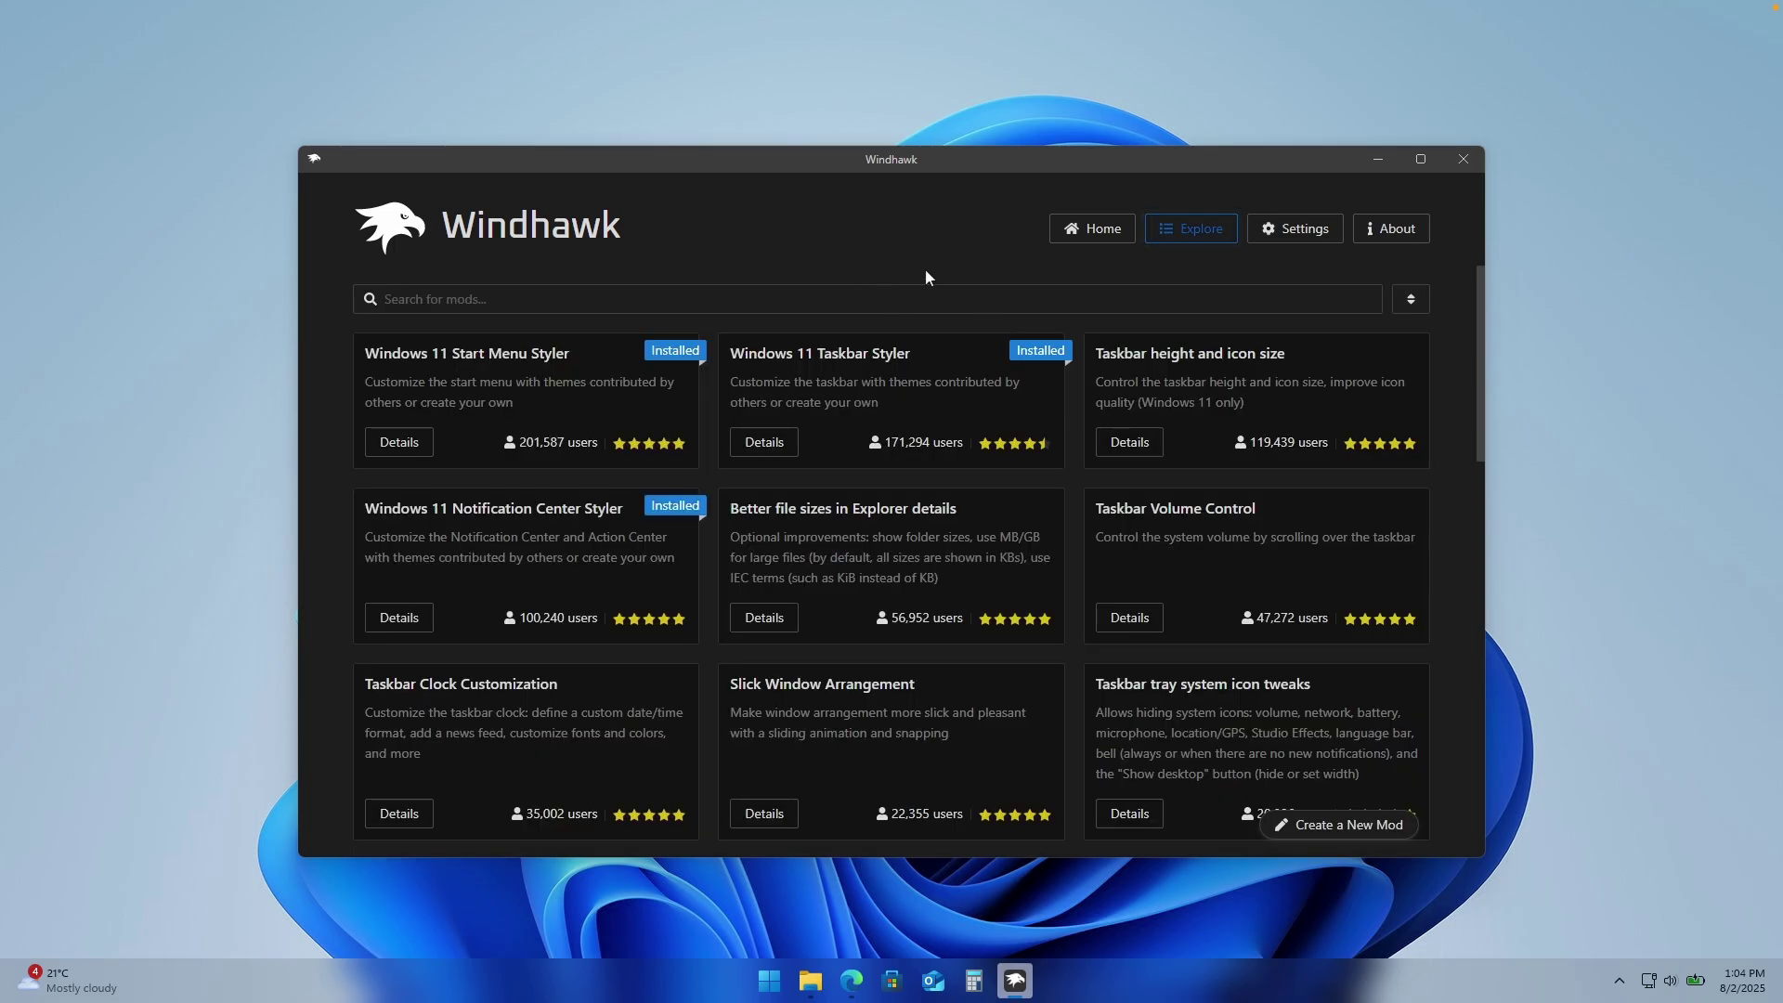
pyautogui.click(427, 615)
pyautogui.click(502, 500)
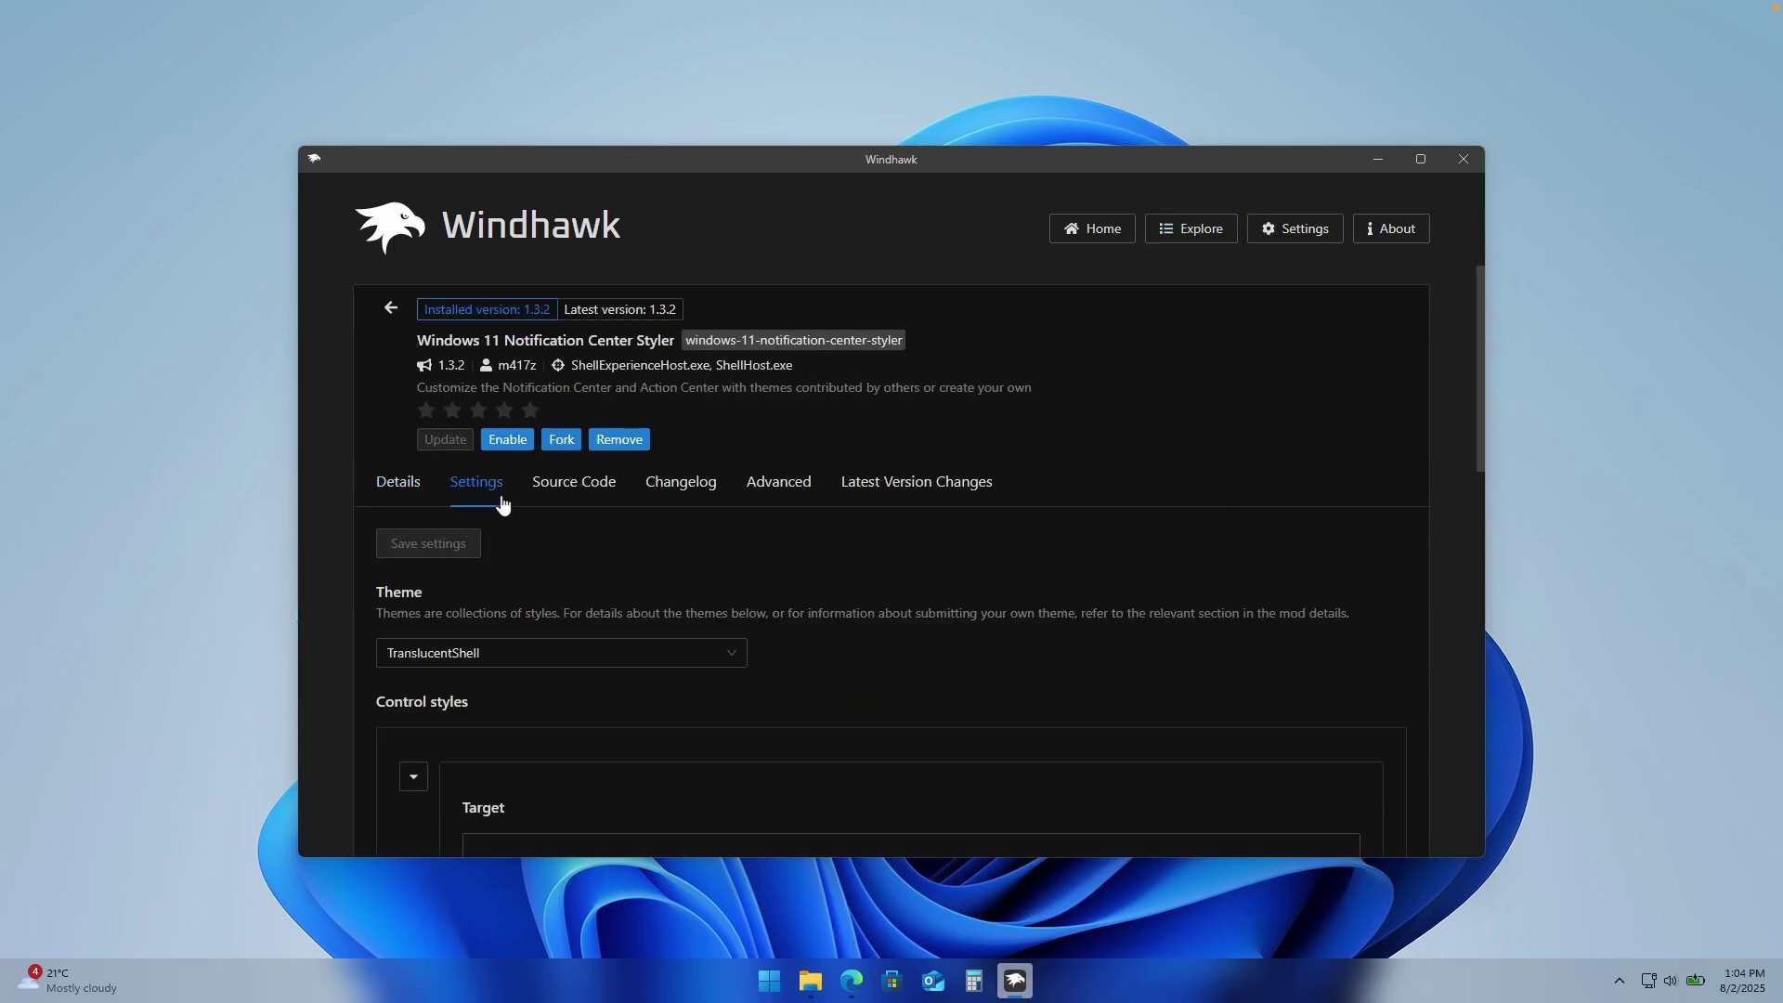
pyautogui.click(466, 661)
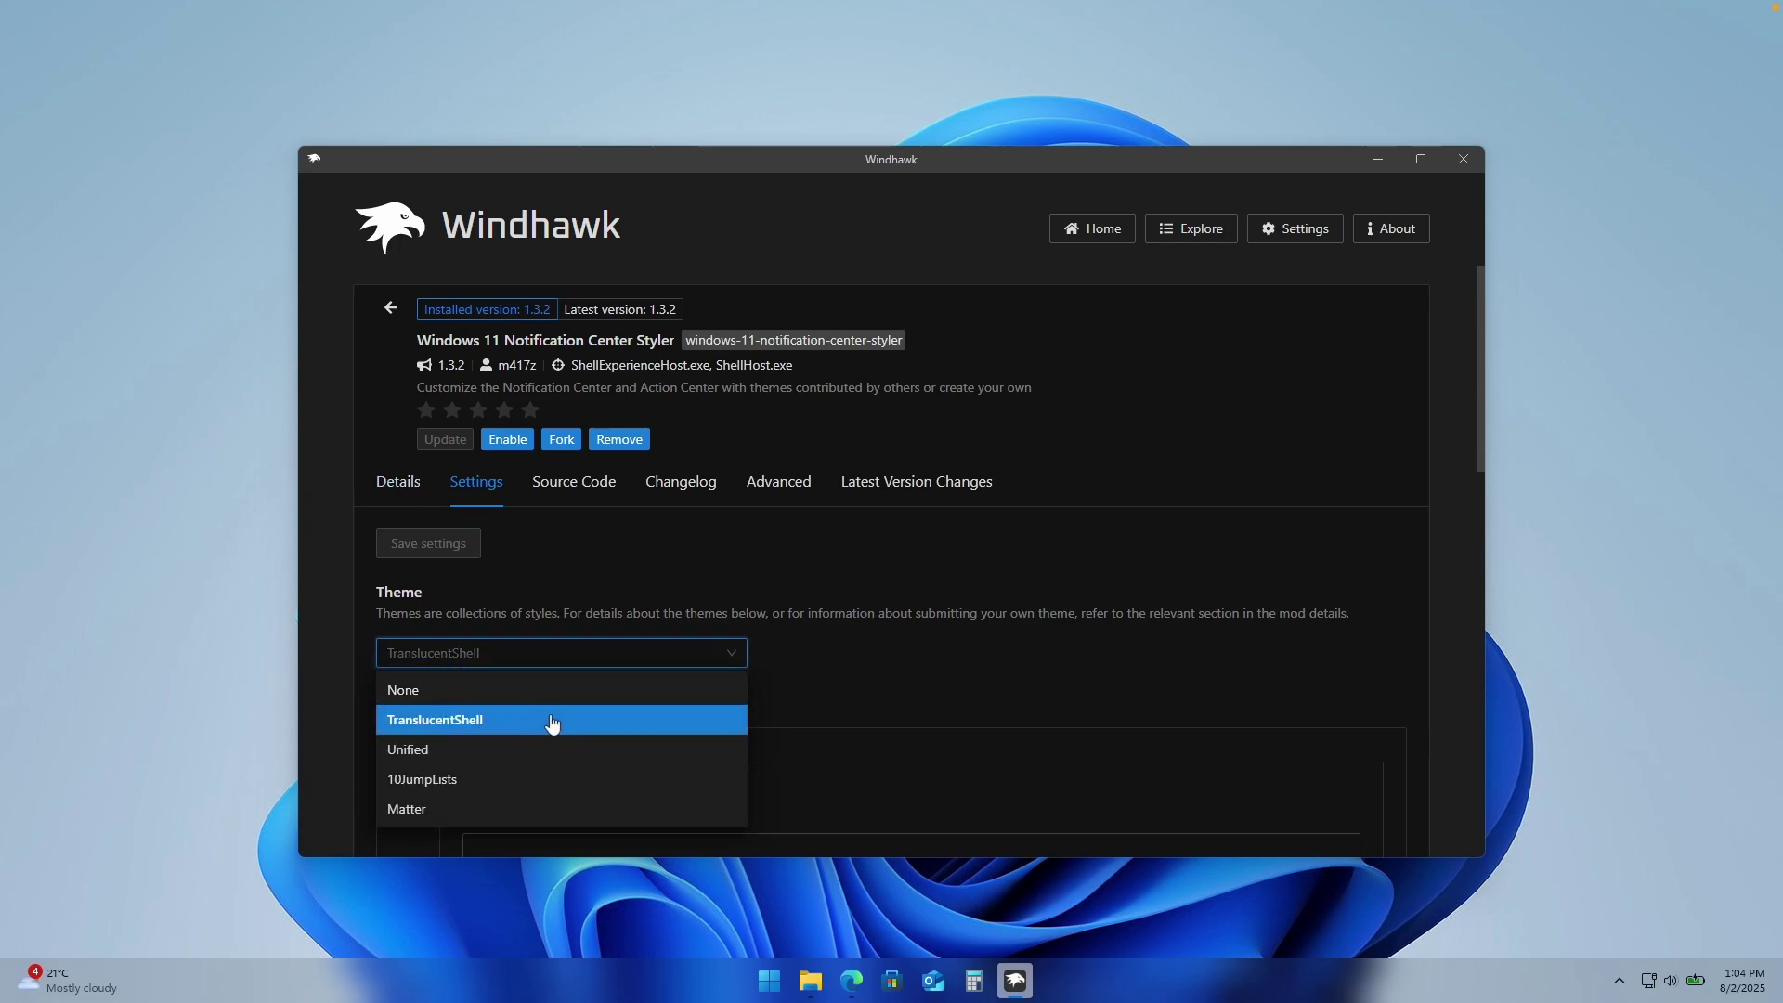
pyautogui.click(429, 557)
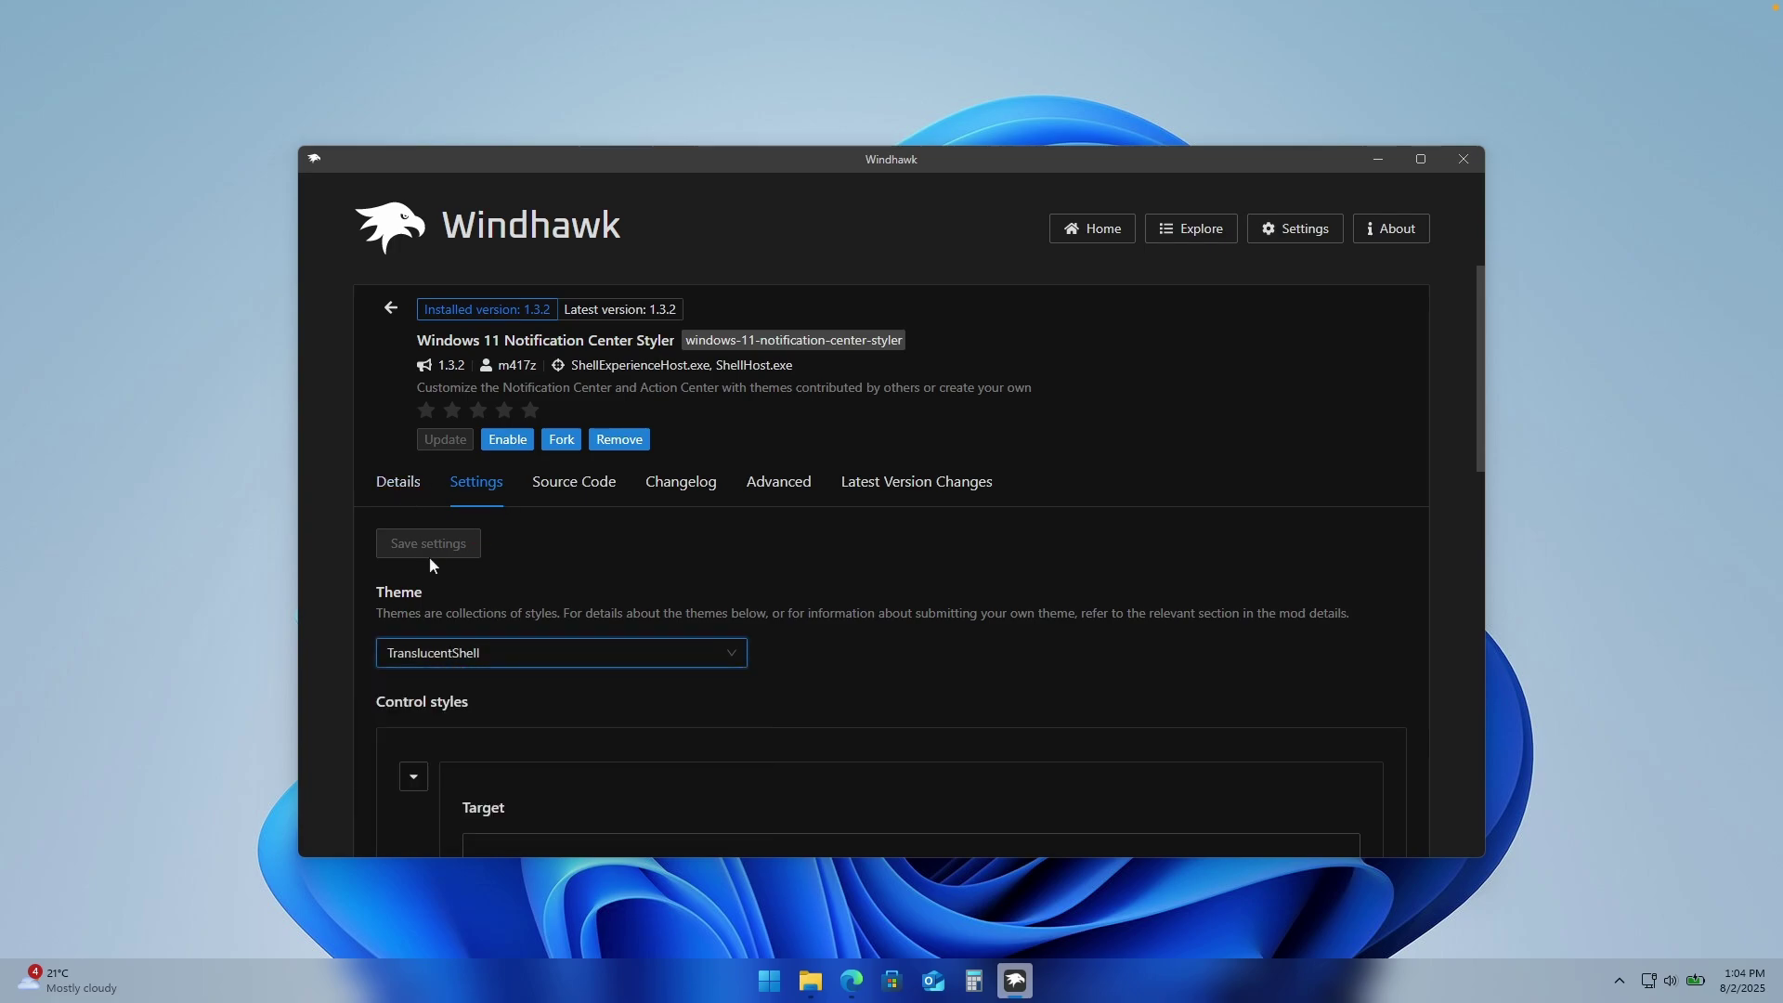
# - Review the Notification Center Styler's details again, return to the installed mods and enable it
pyautogui.click(391, 307)
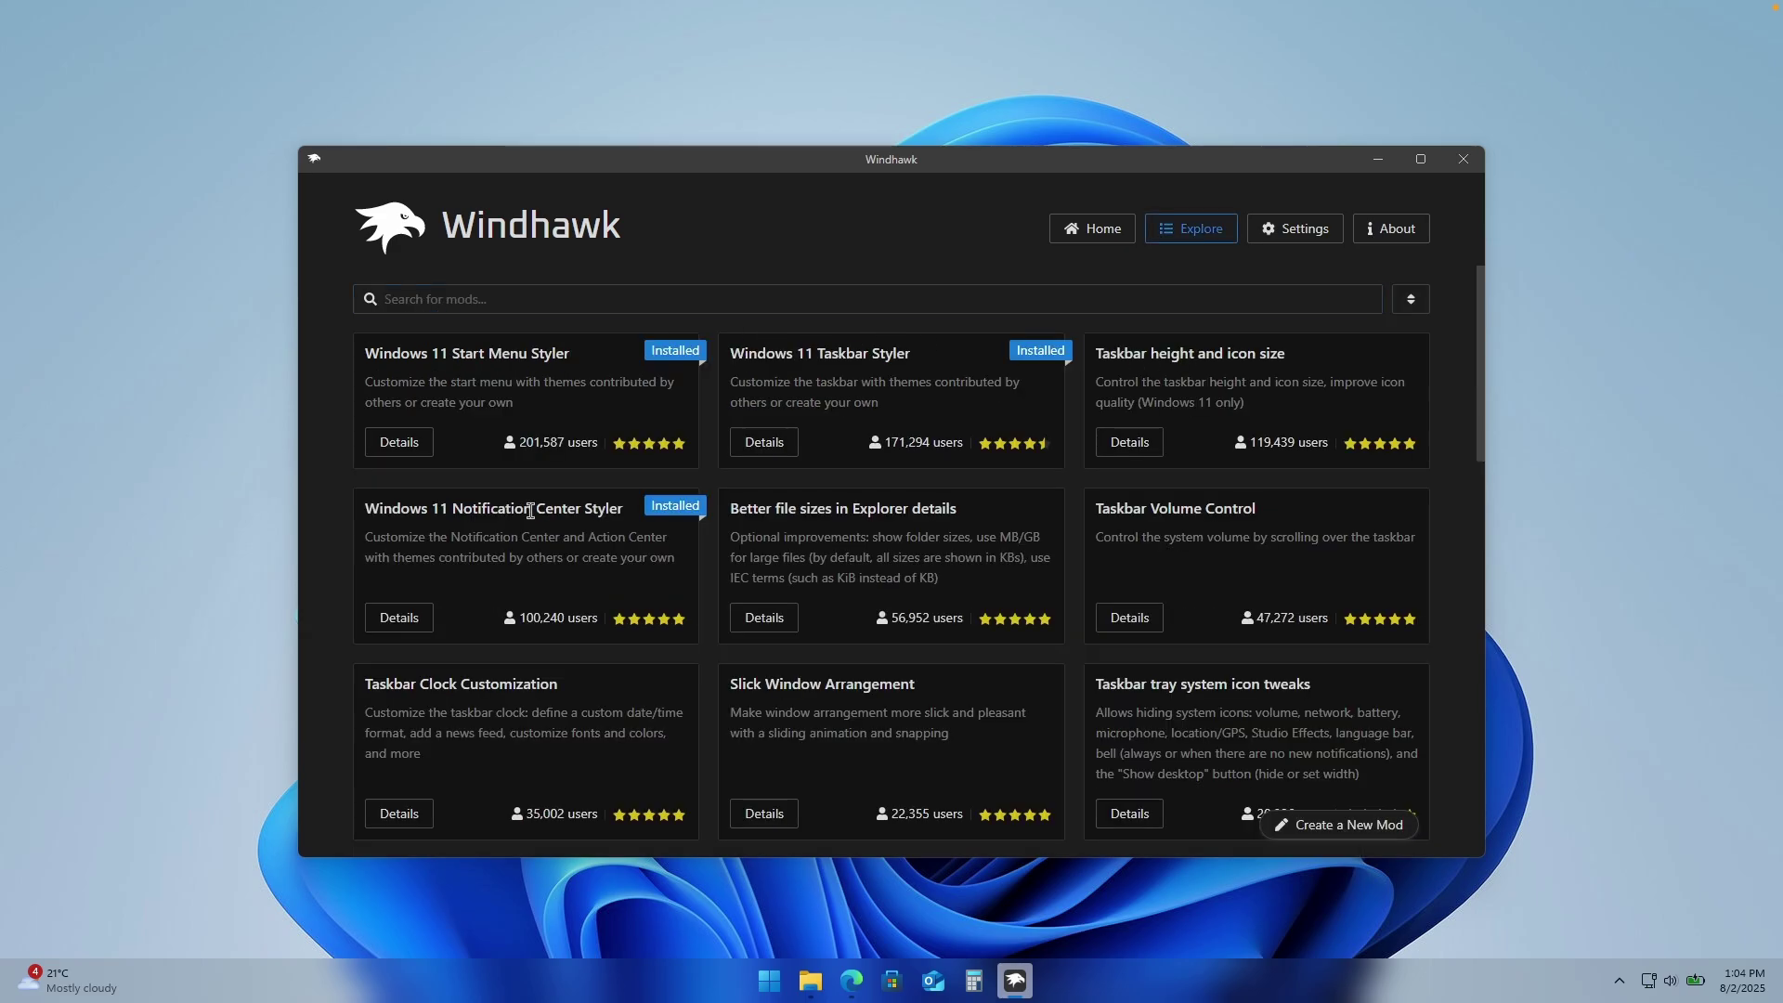
pyautogui.click(408, 619)
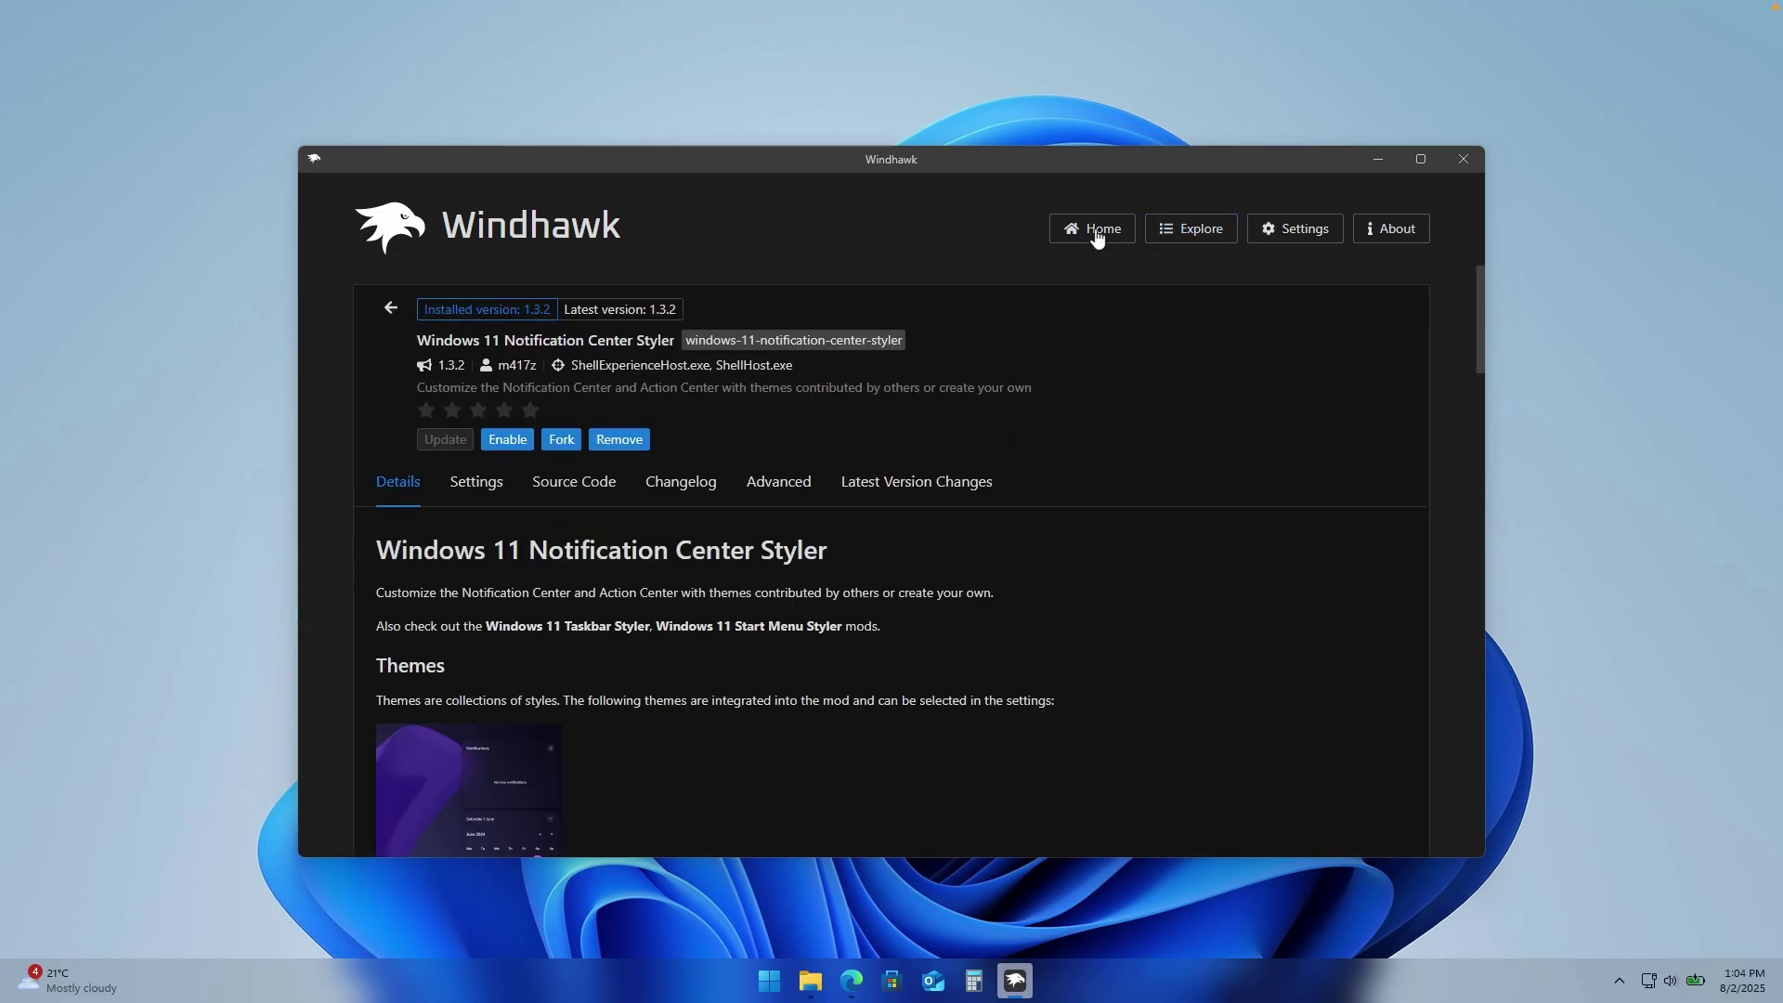
pyautogui.click(1094, 240)
pyautogui.click(668, 435)
# - Check the restyled notification center, minimize Windhawk and look through the quick settings over the desktop
pyautogui.click(1743, 981)
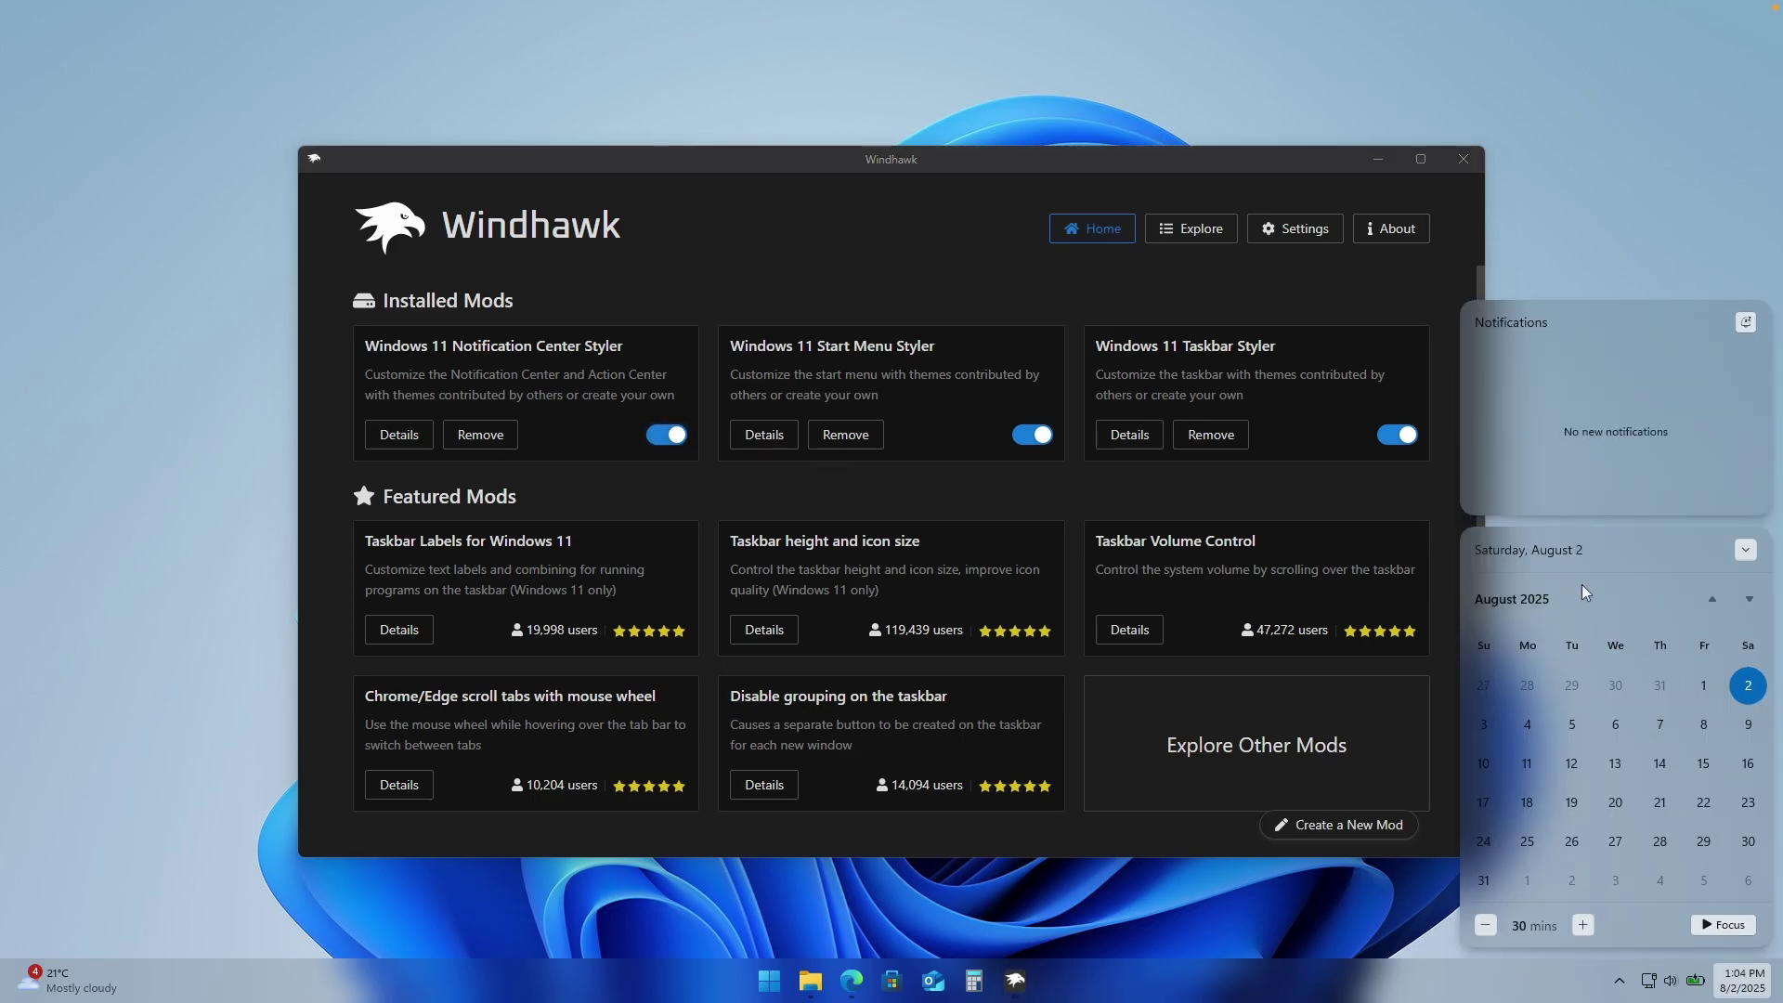
pyautogui.click(1376, 160)
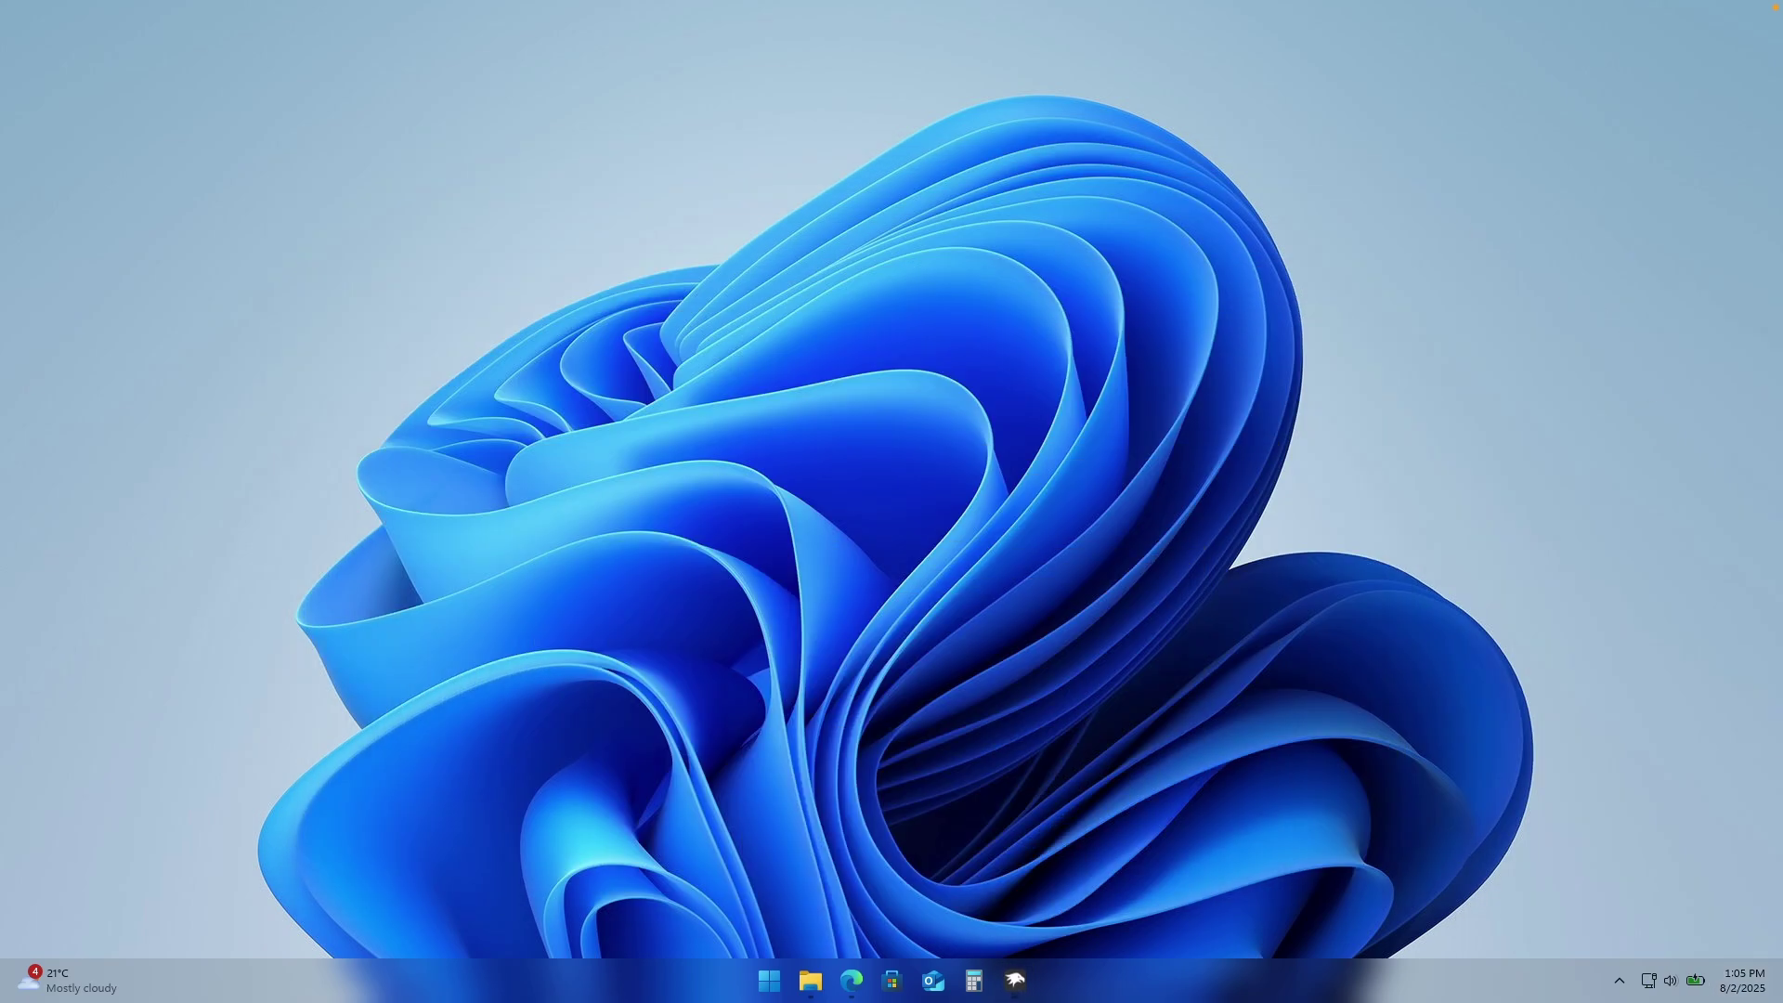
pyautogui.click(1726, 977)
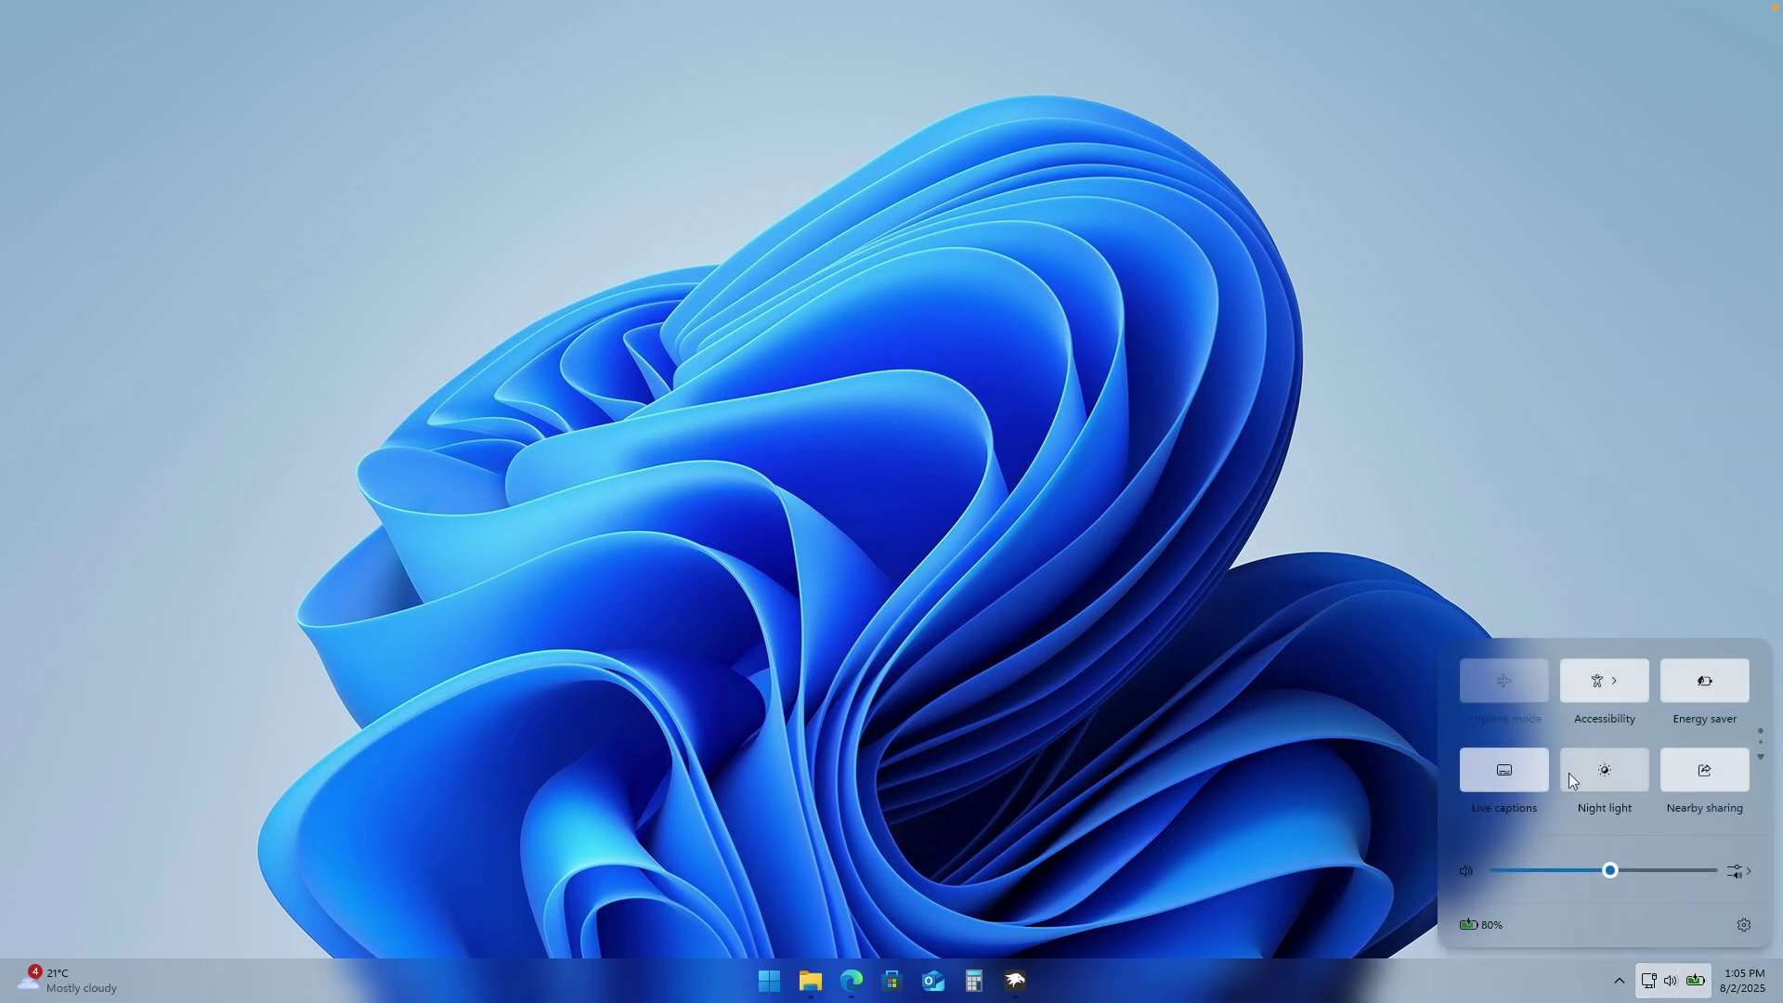
pyautogui.scroll(-1, 1566, 721)
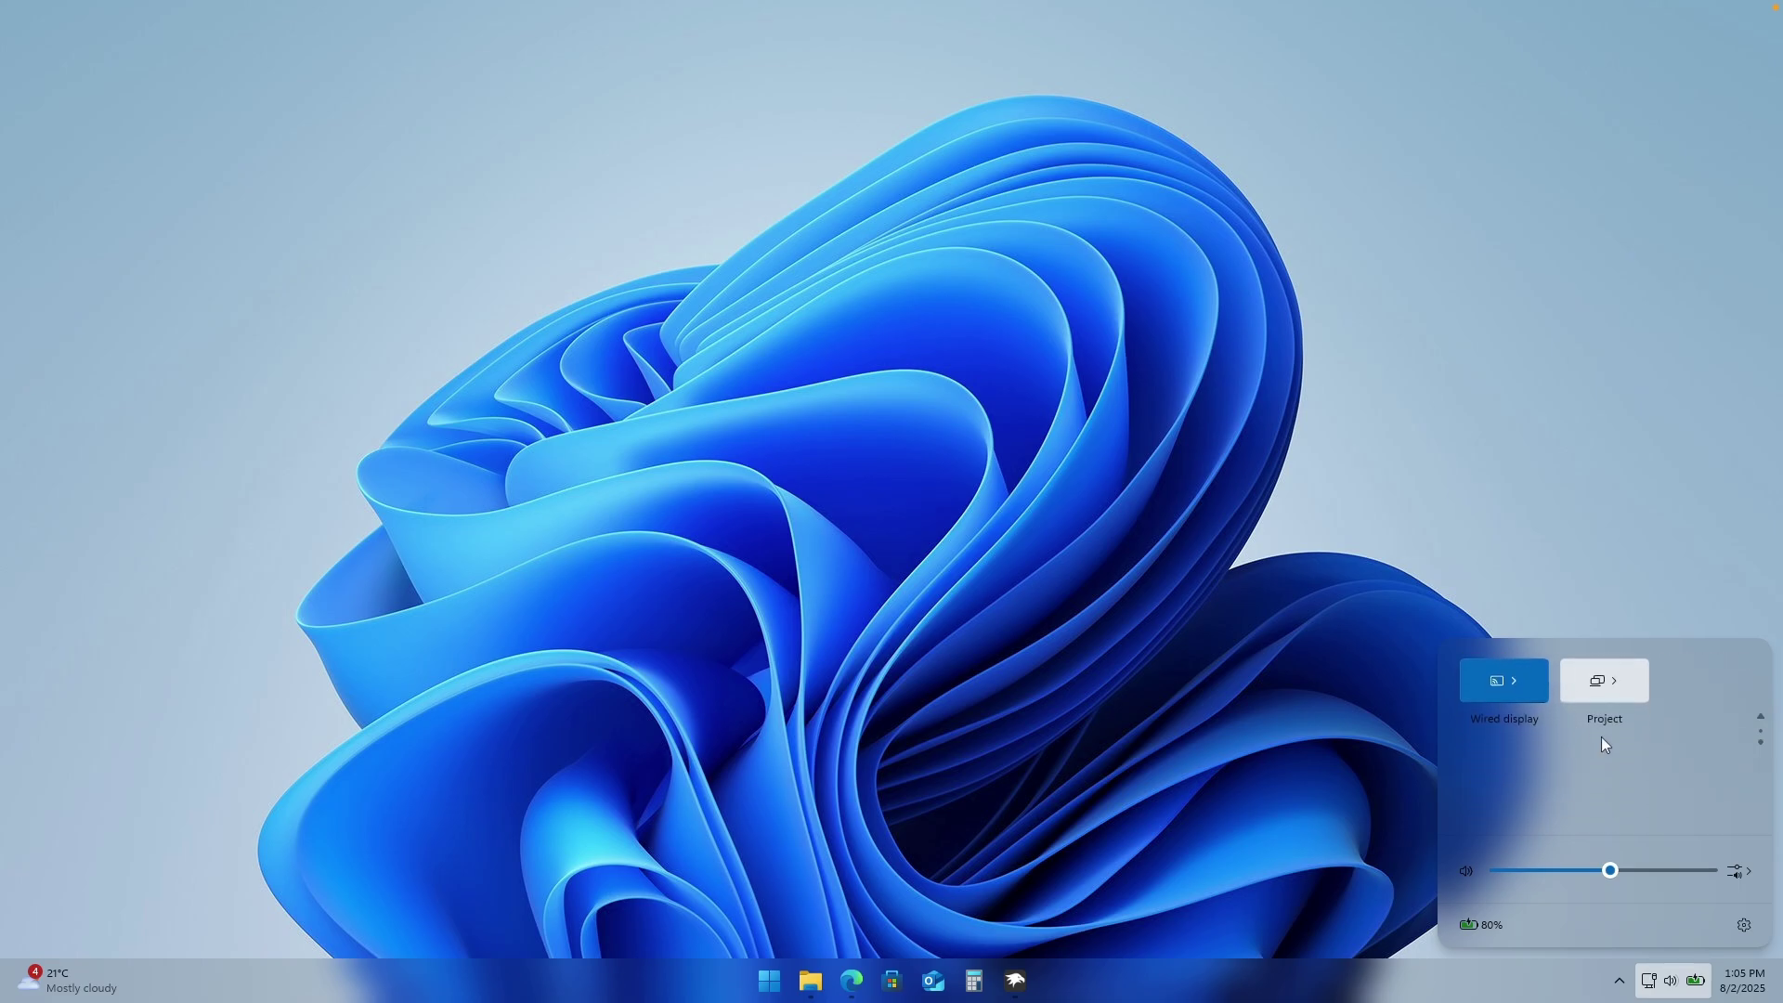
pyautogui.scroll(1, 1598, 748)
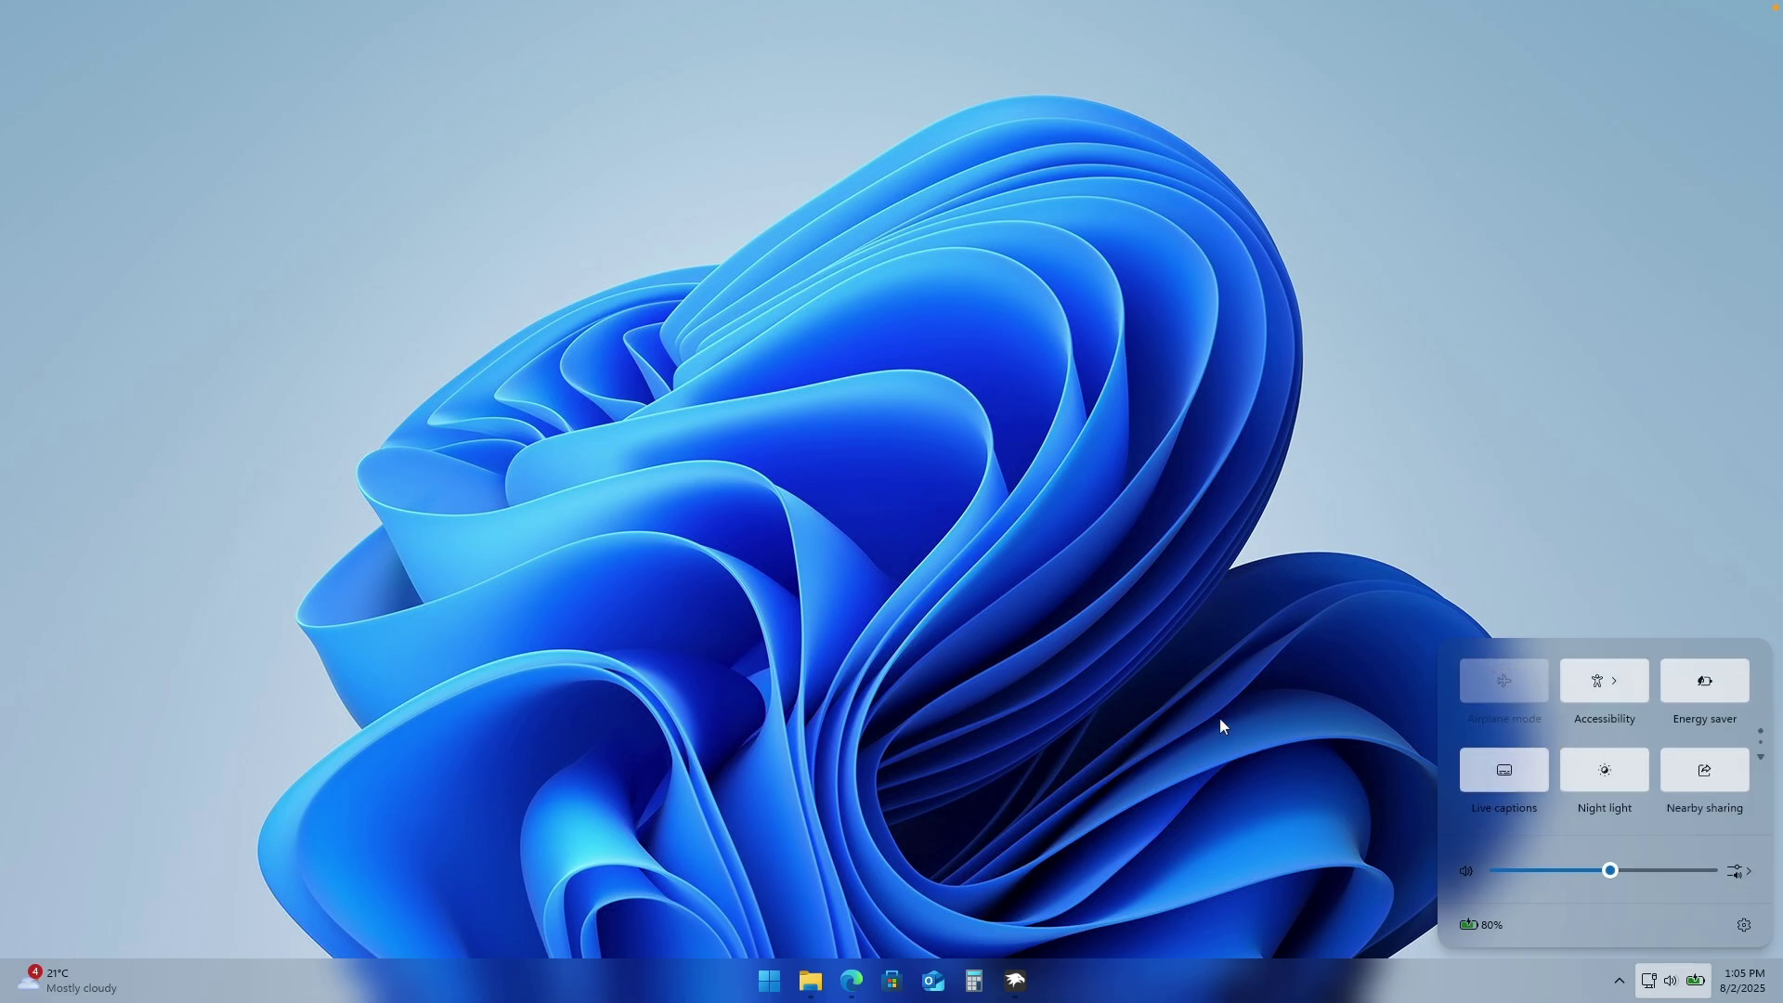
pyautogui.click(1101, 728)
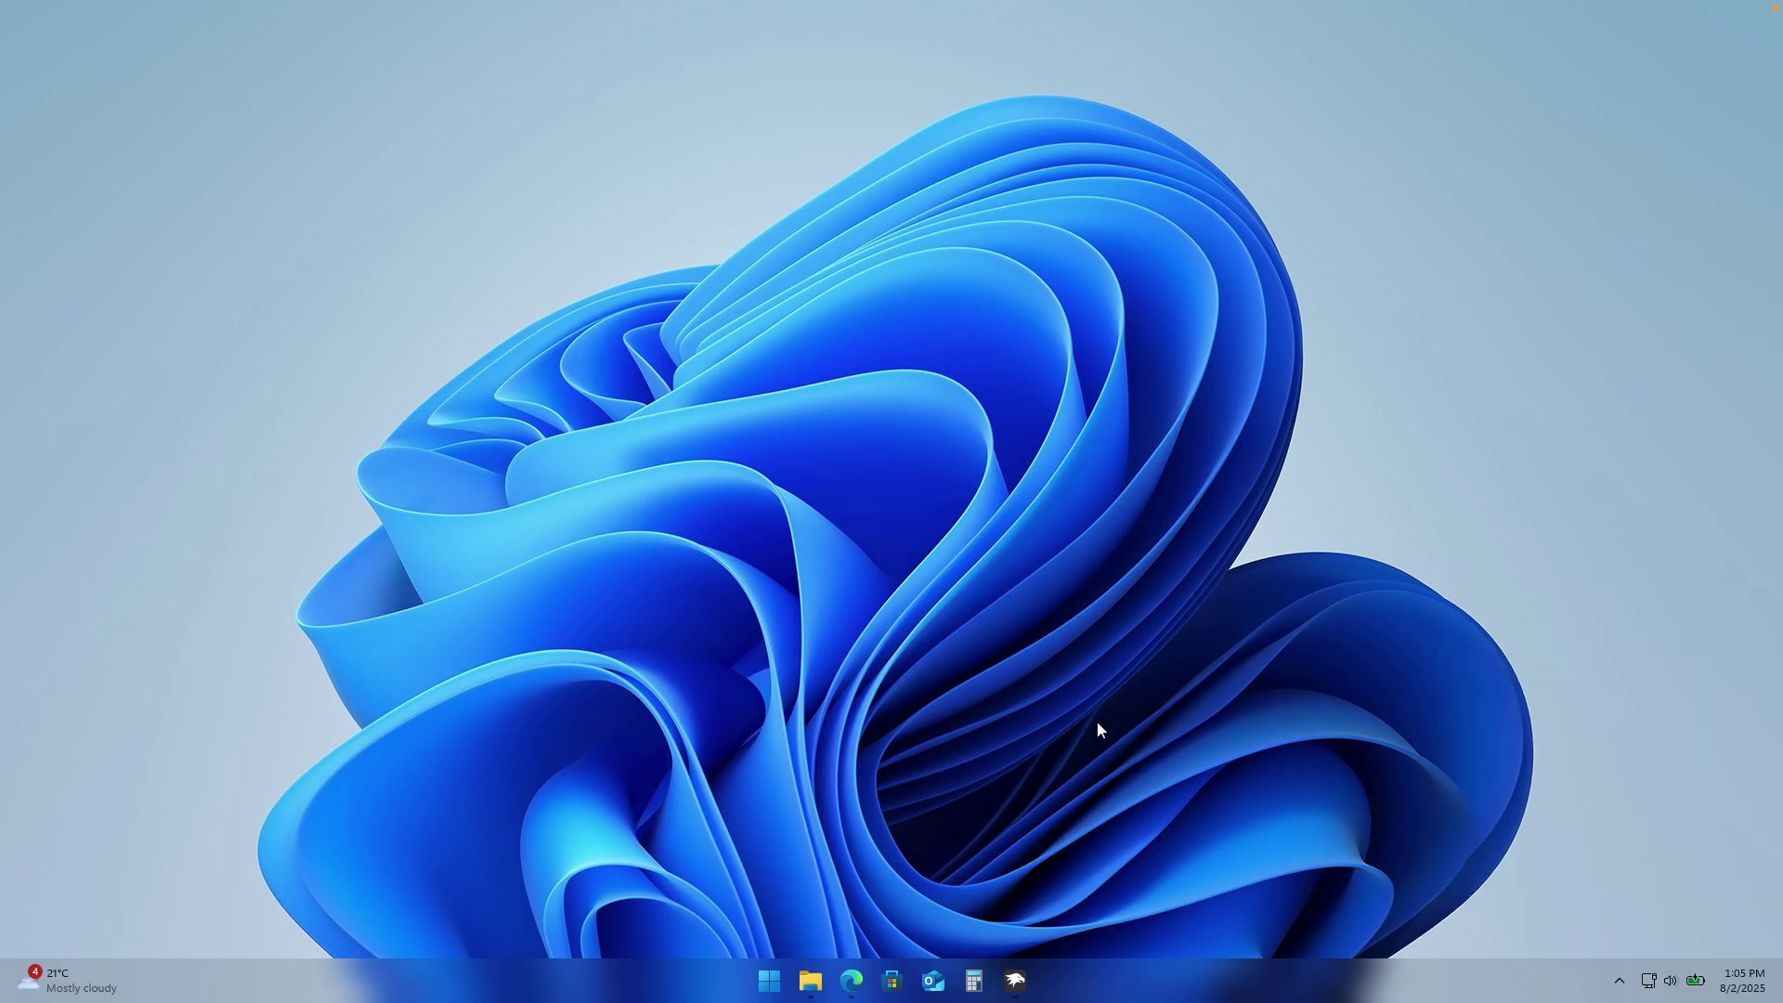
# - In File Explorer, set image 2 from the wetransfer folder in Pictures as the desktop background and minimize the window
pyautogui.press('super+e')
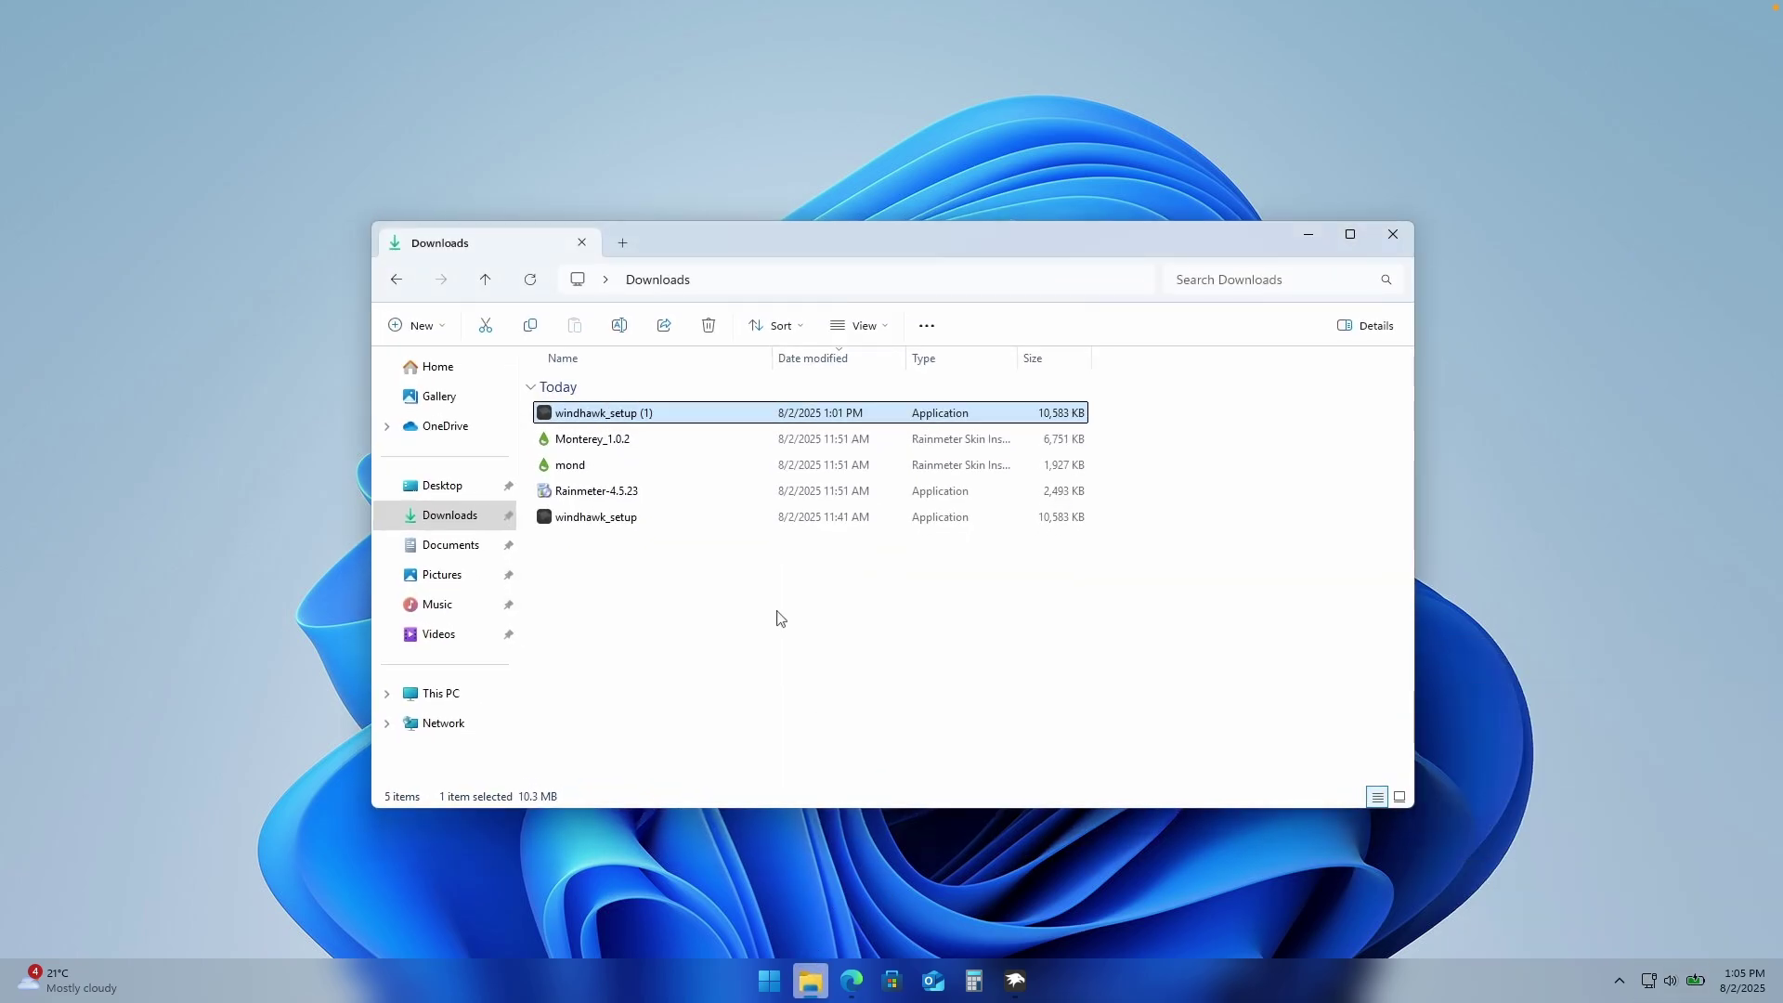
pyautogui.click(469, 576)
pyautogui.doubleClick(617, 442)
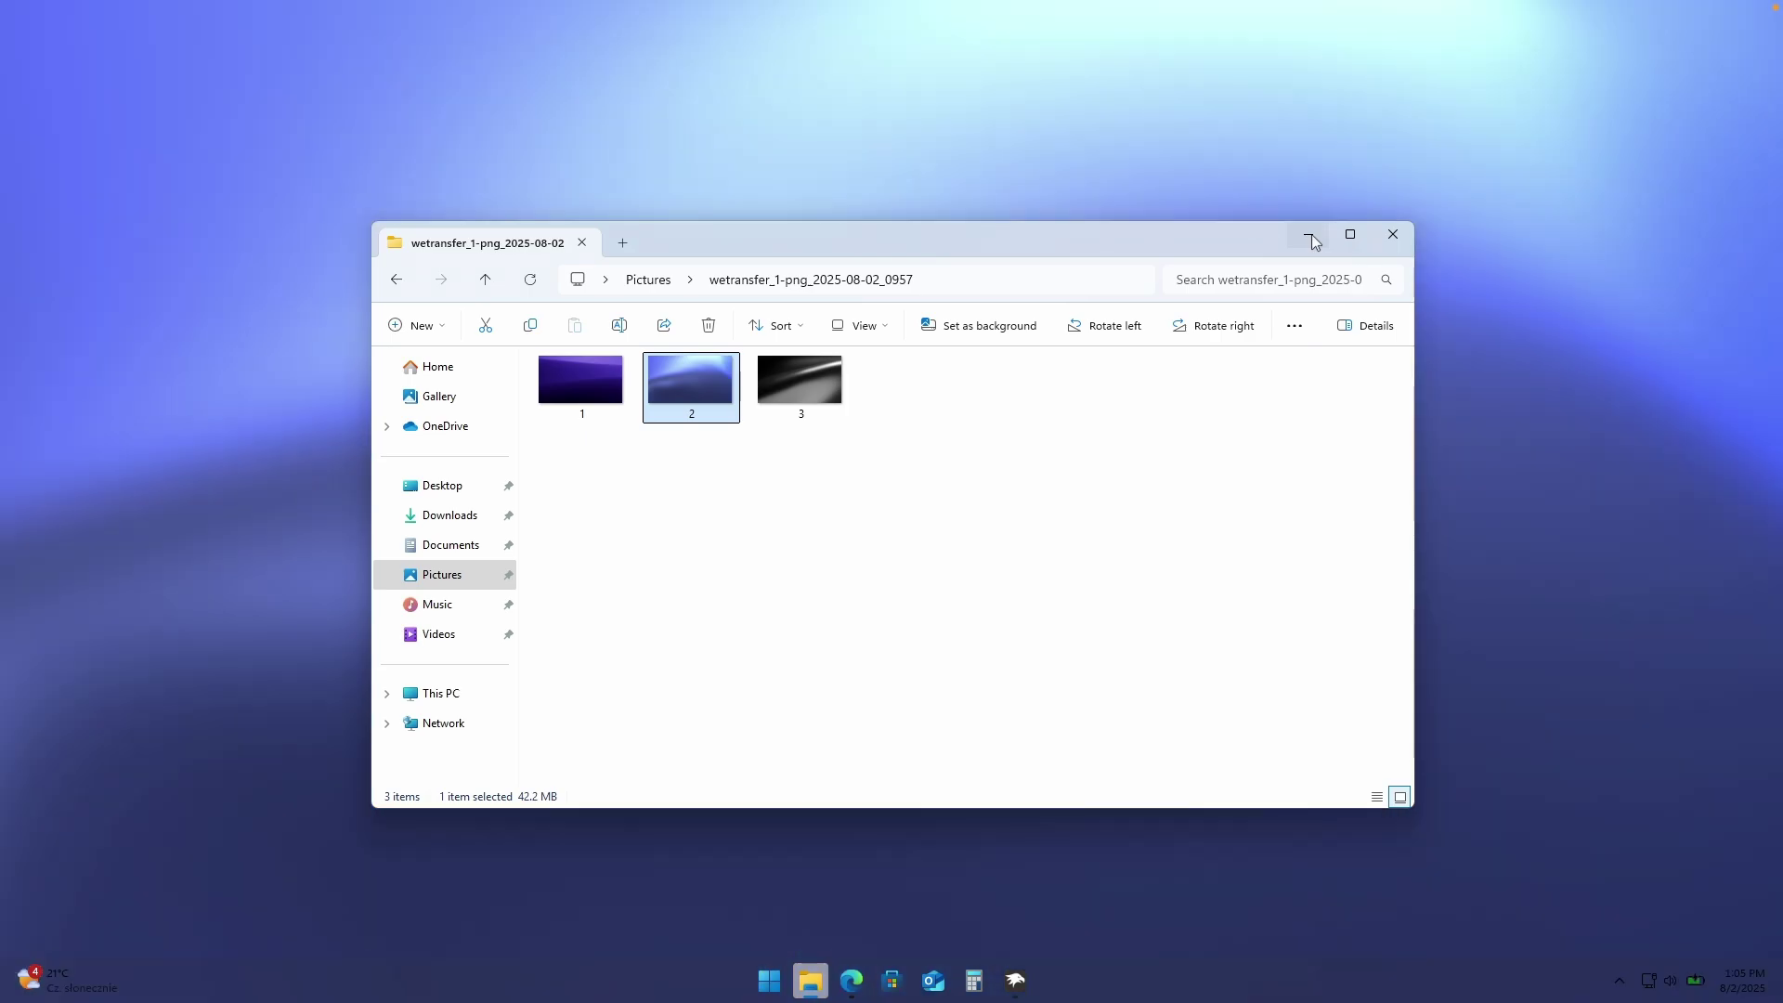
pyautogui.click(1309, 234)
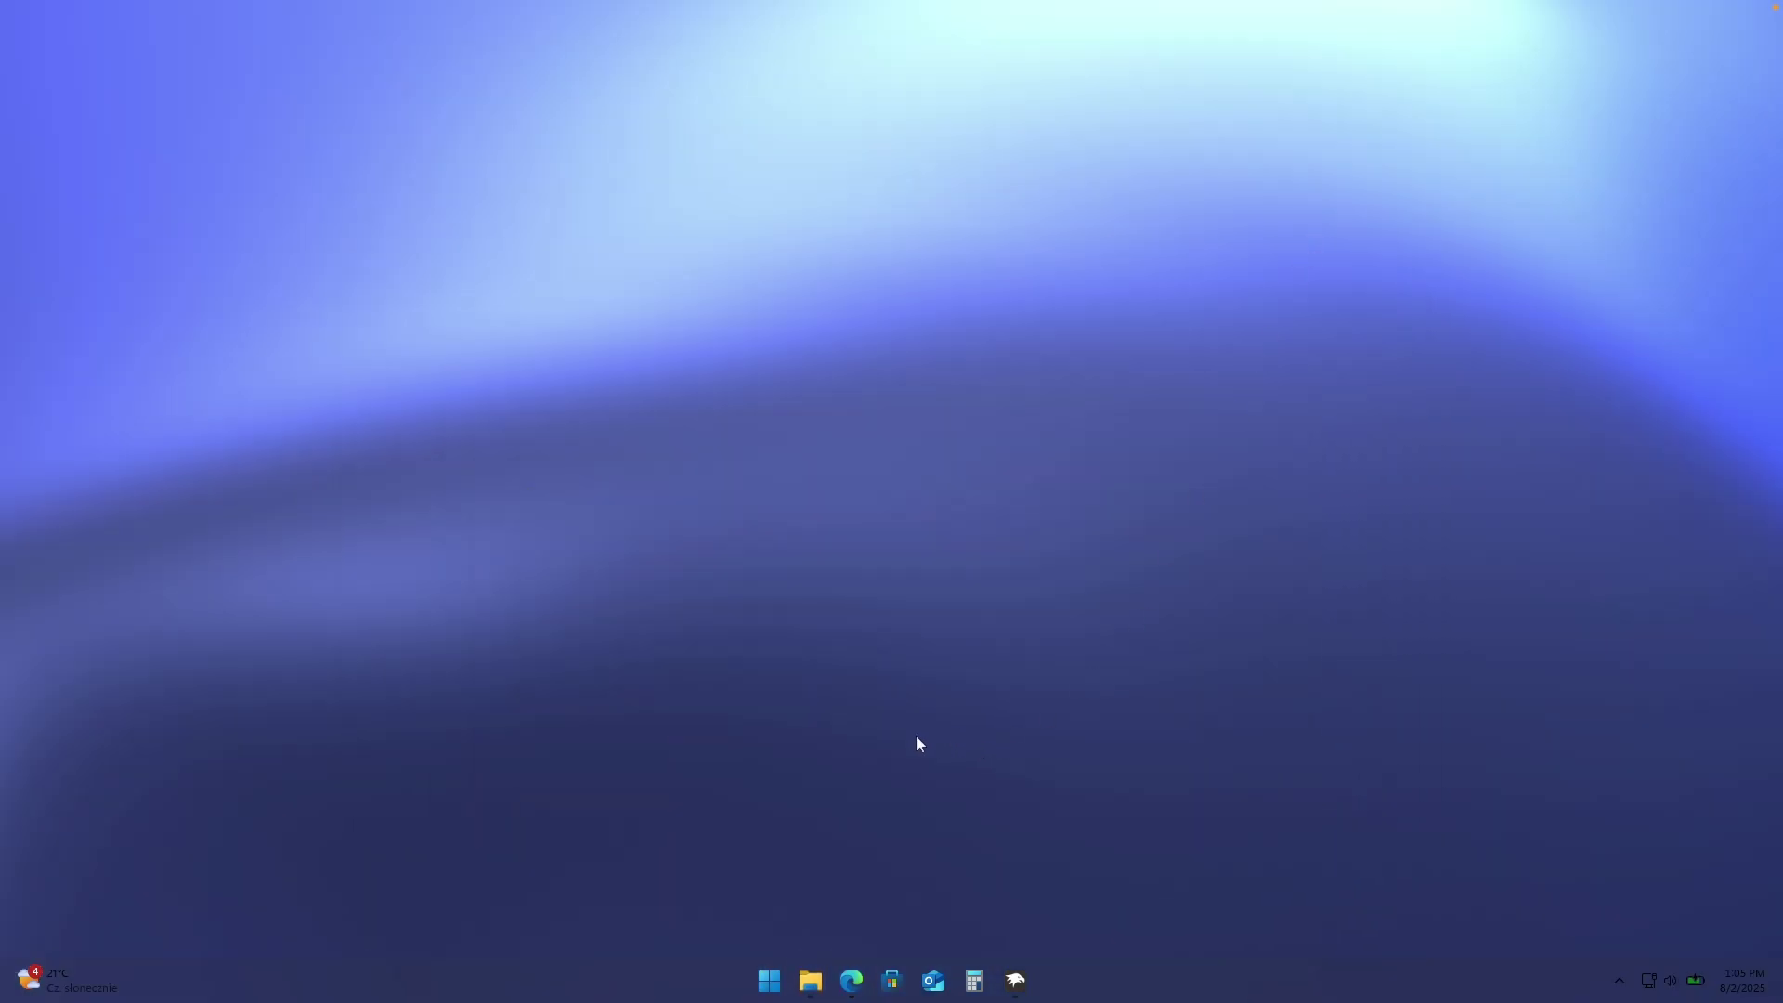
# - Check the Start menu and the hidden tray icons against the new wallpaper
pyautogui.click(767, 977)
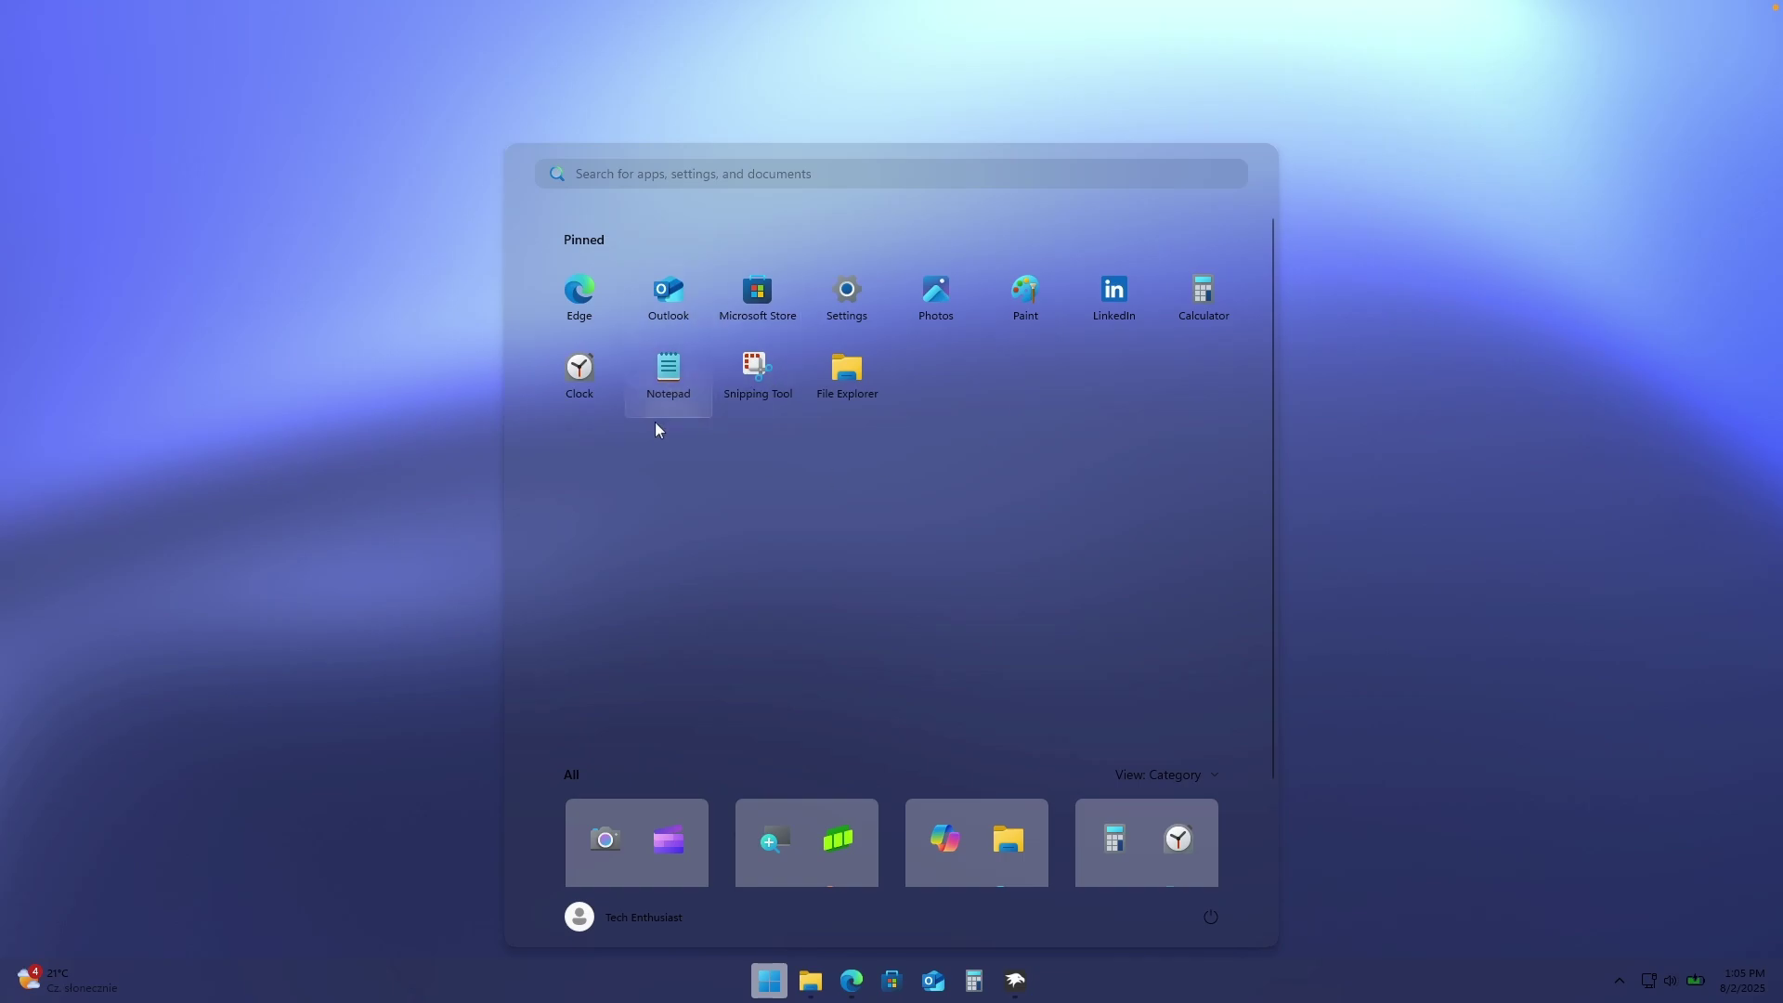
pyautogui.click(1373, 455)
pyautogui.click(1619, 980)
pyautogui.click(1660, 878)
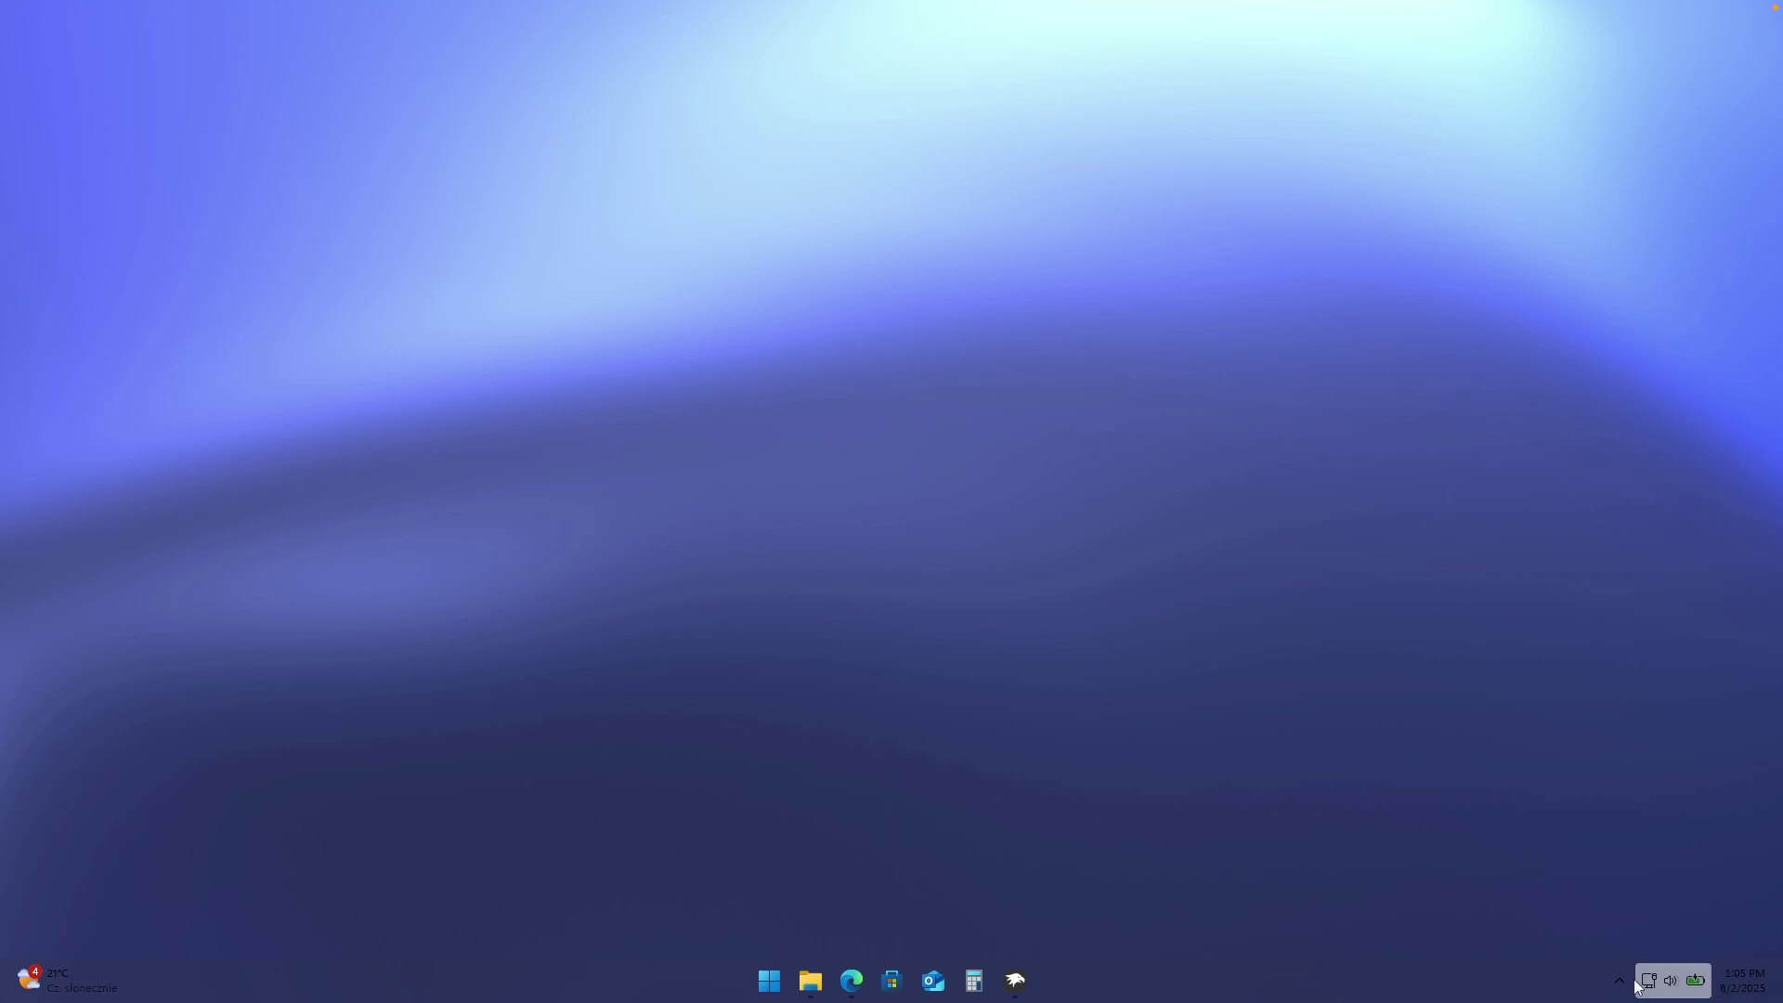
# - In Windows Settings, change the color mode under Personalization to Dark and close Settings
pyautogui.click(769, 981)
pyautogui.click(845, 314)
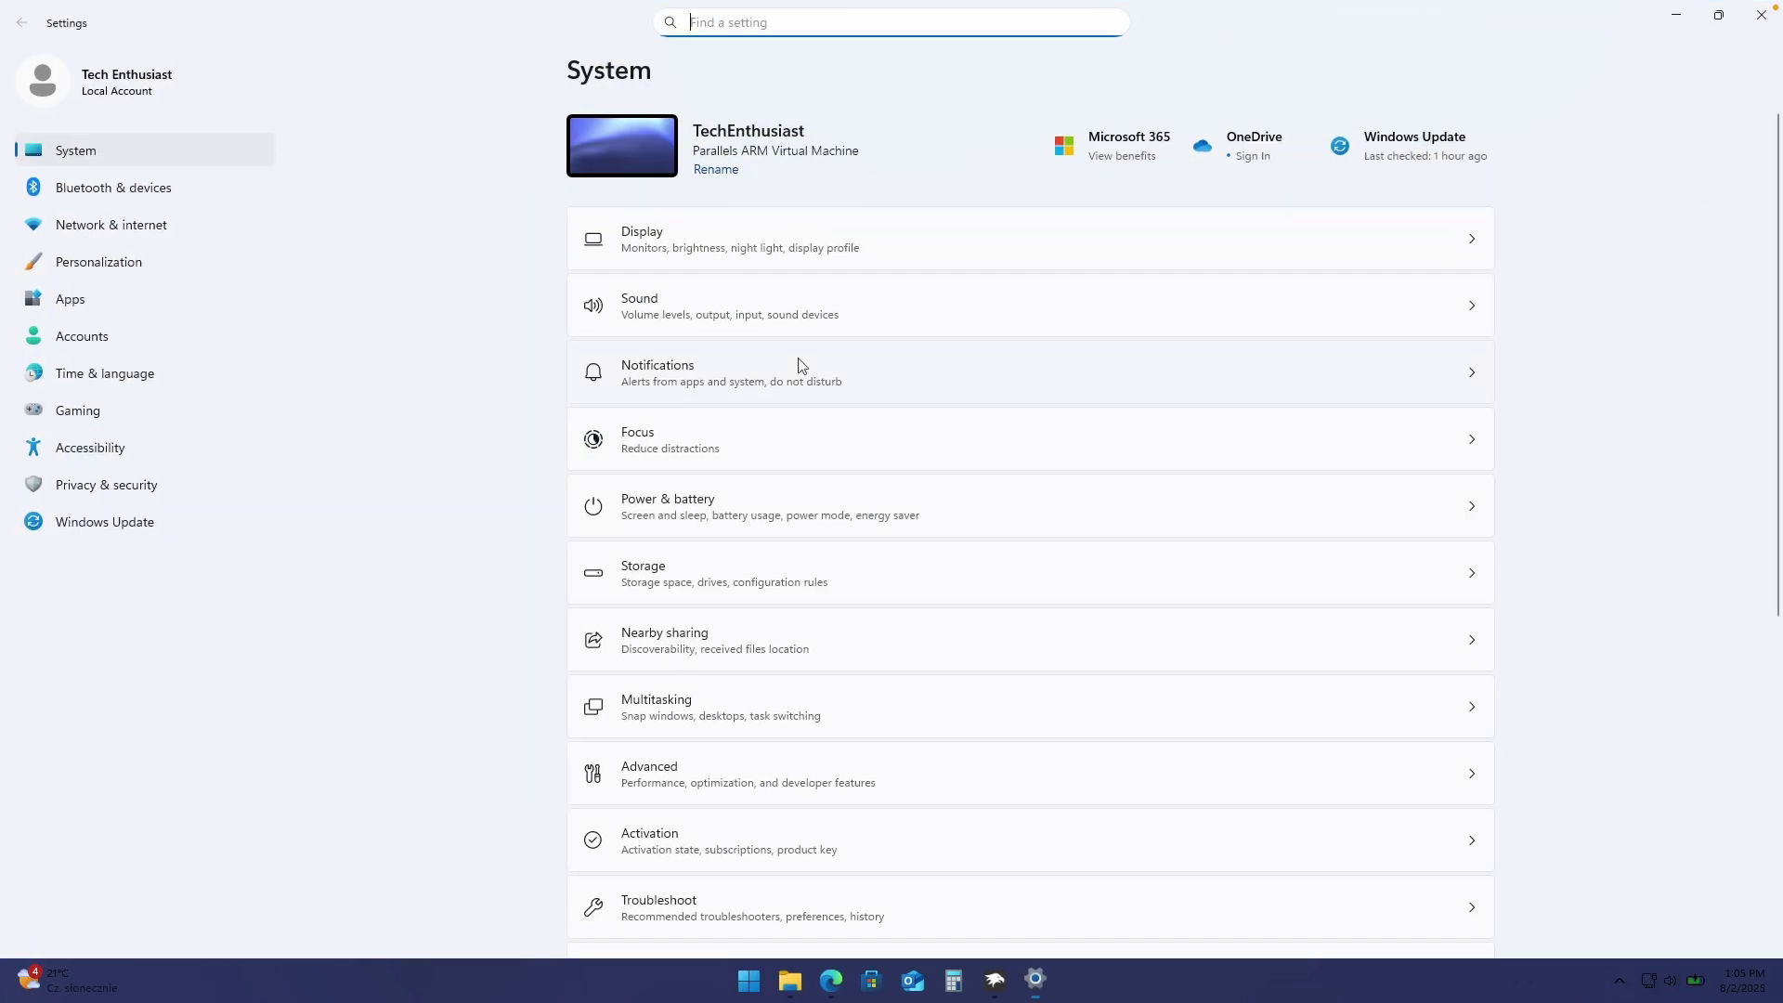
pyautogui.click(158, 259)
pyautogui.click(787, 436)
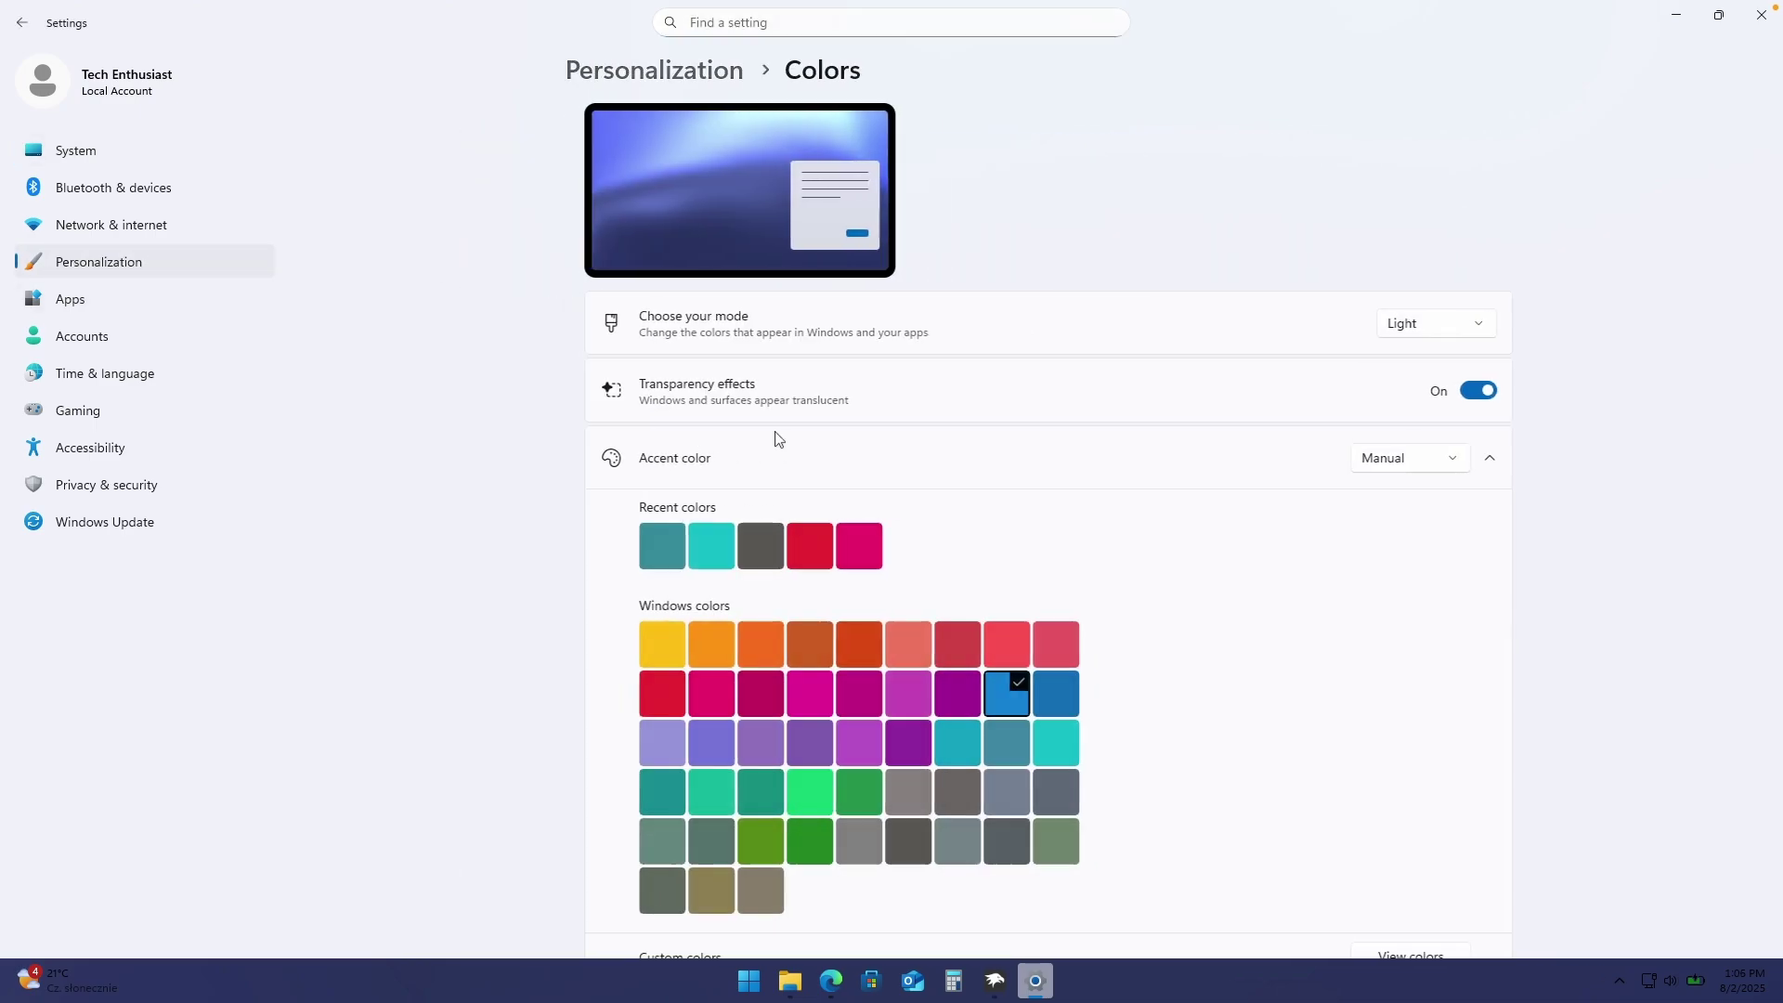
pyautogui.click(1400, 336)
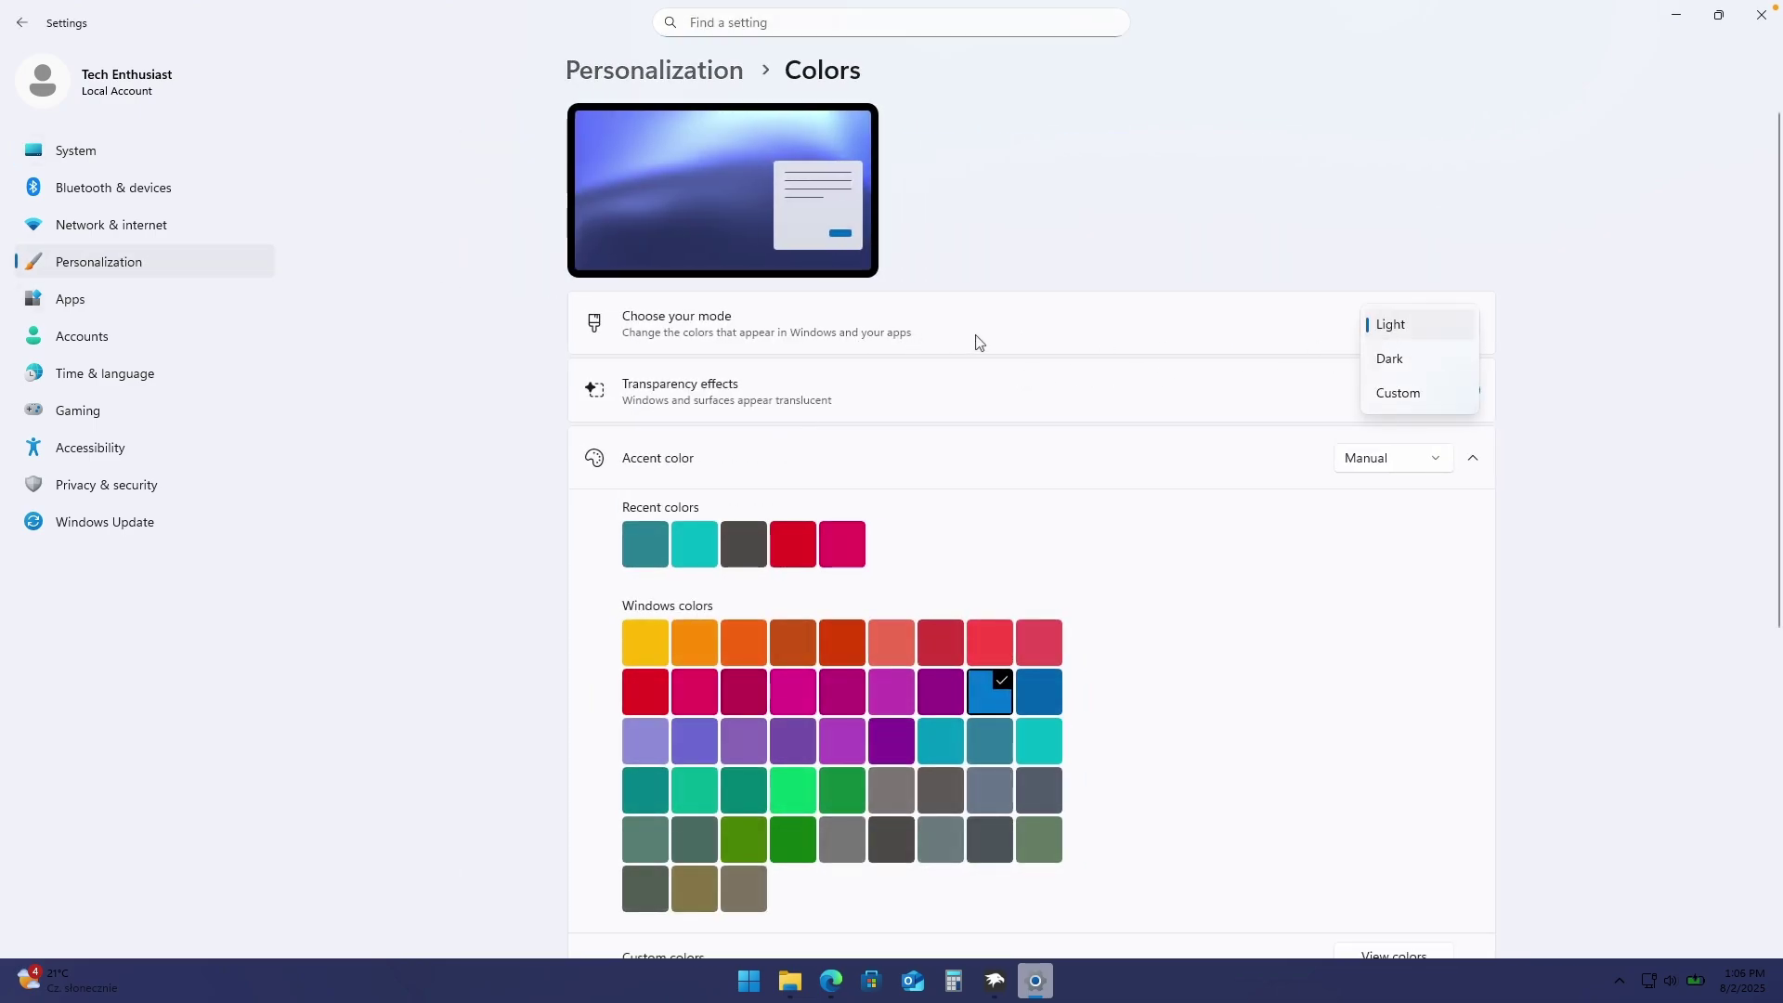
pyautogui.click(1429, 357)
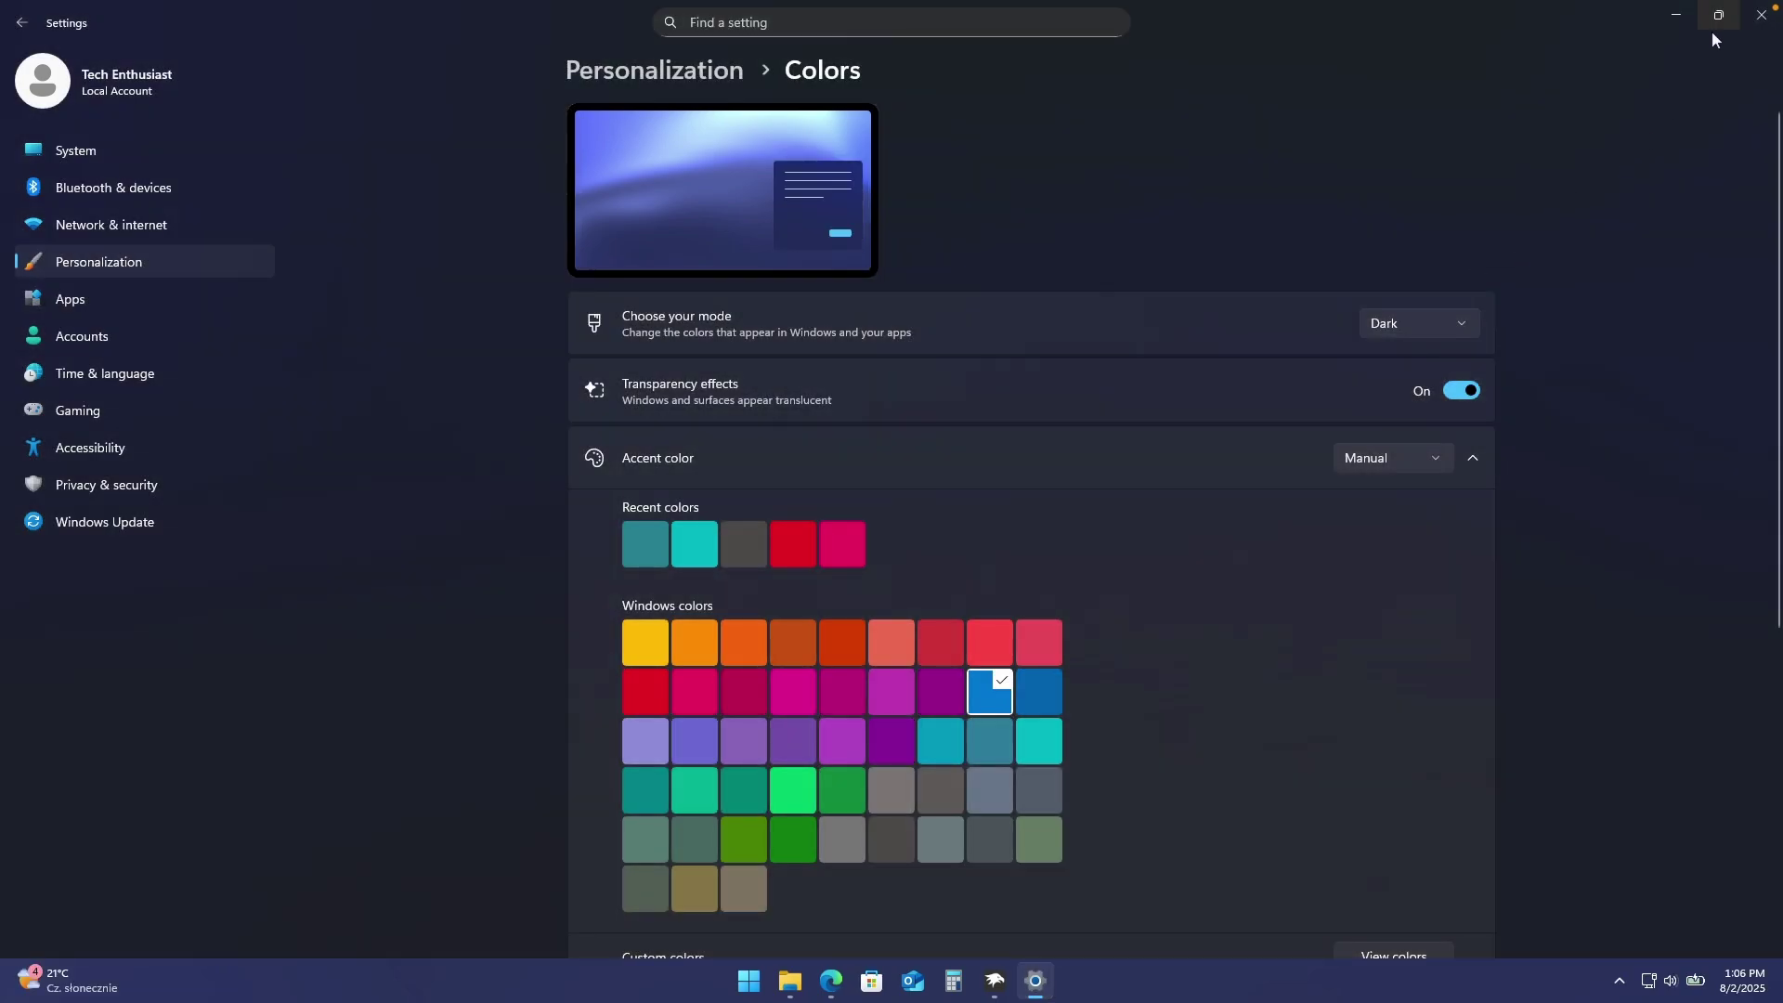
pyautogui.click(1762, 15)
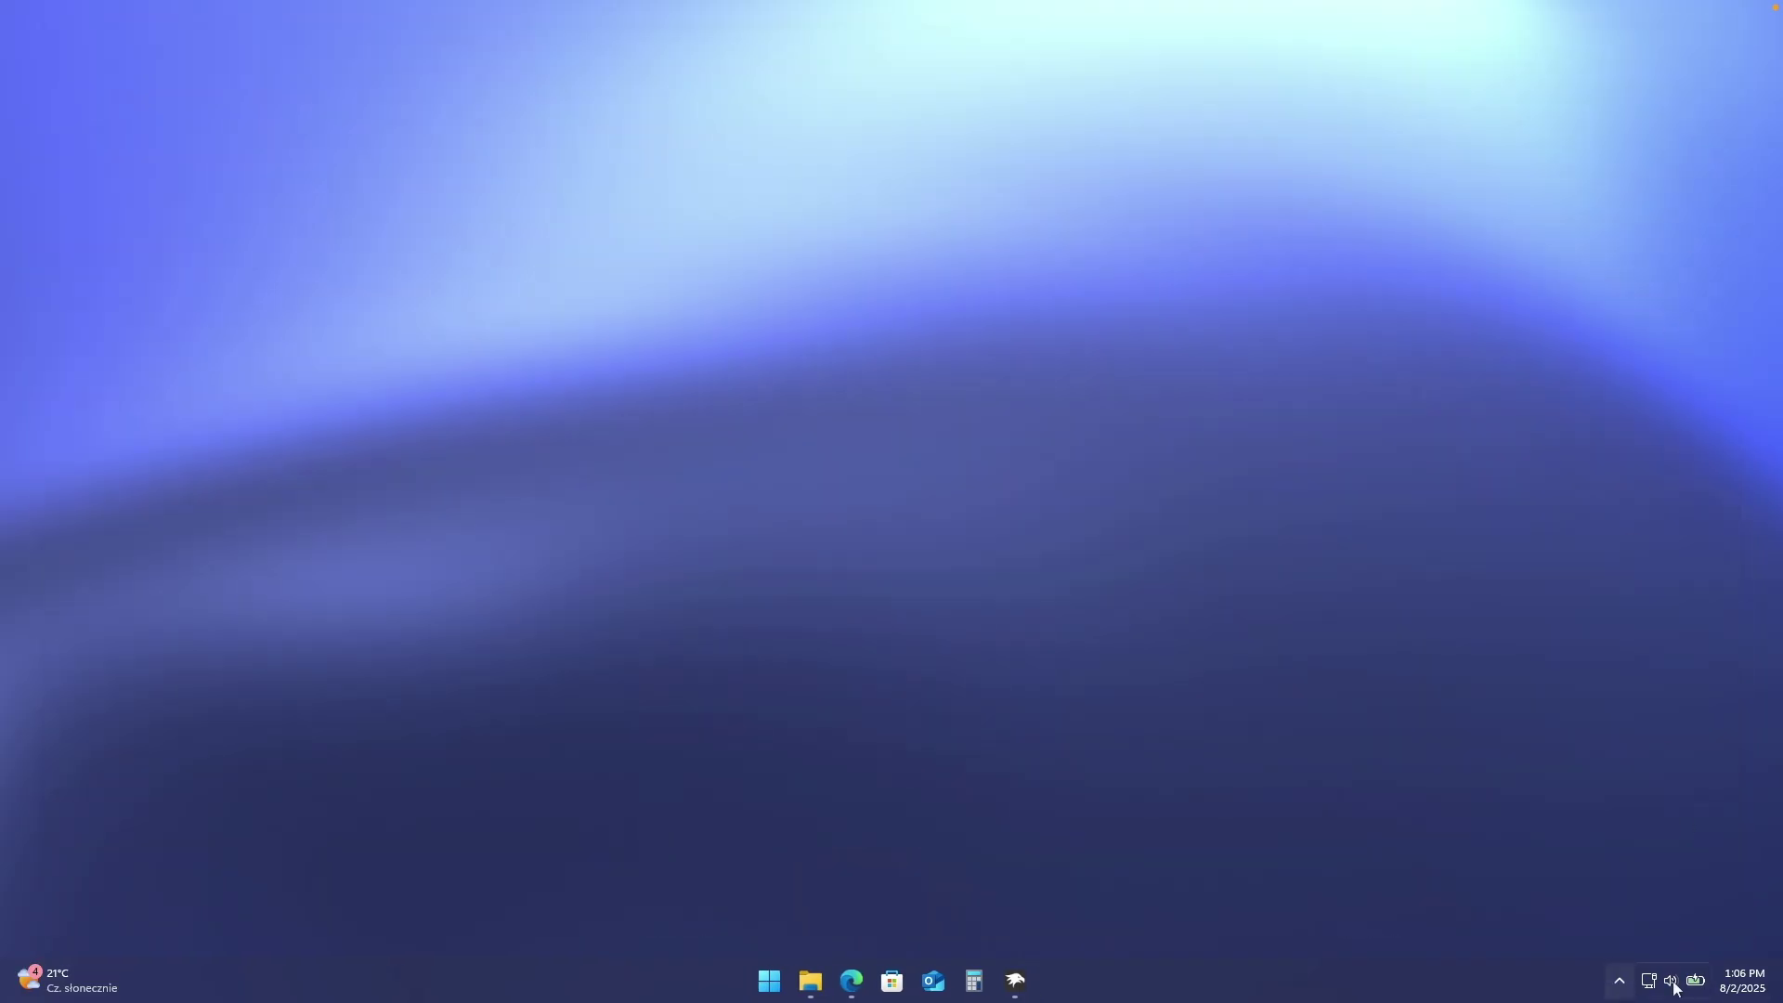
# - Check the Start menu and notification center in dark mode, and bring up Windhawk's installed mods
pyautogui.click(768, 981)
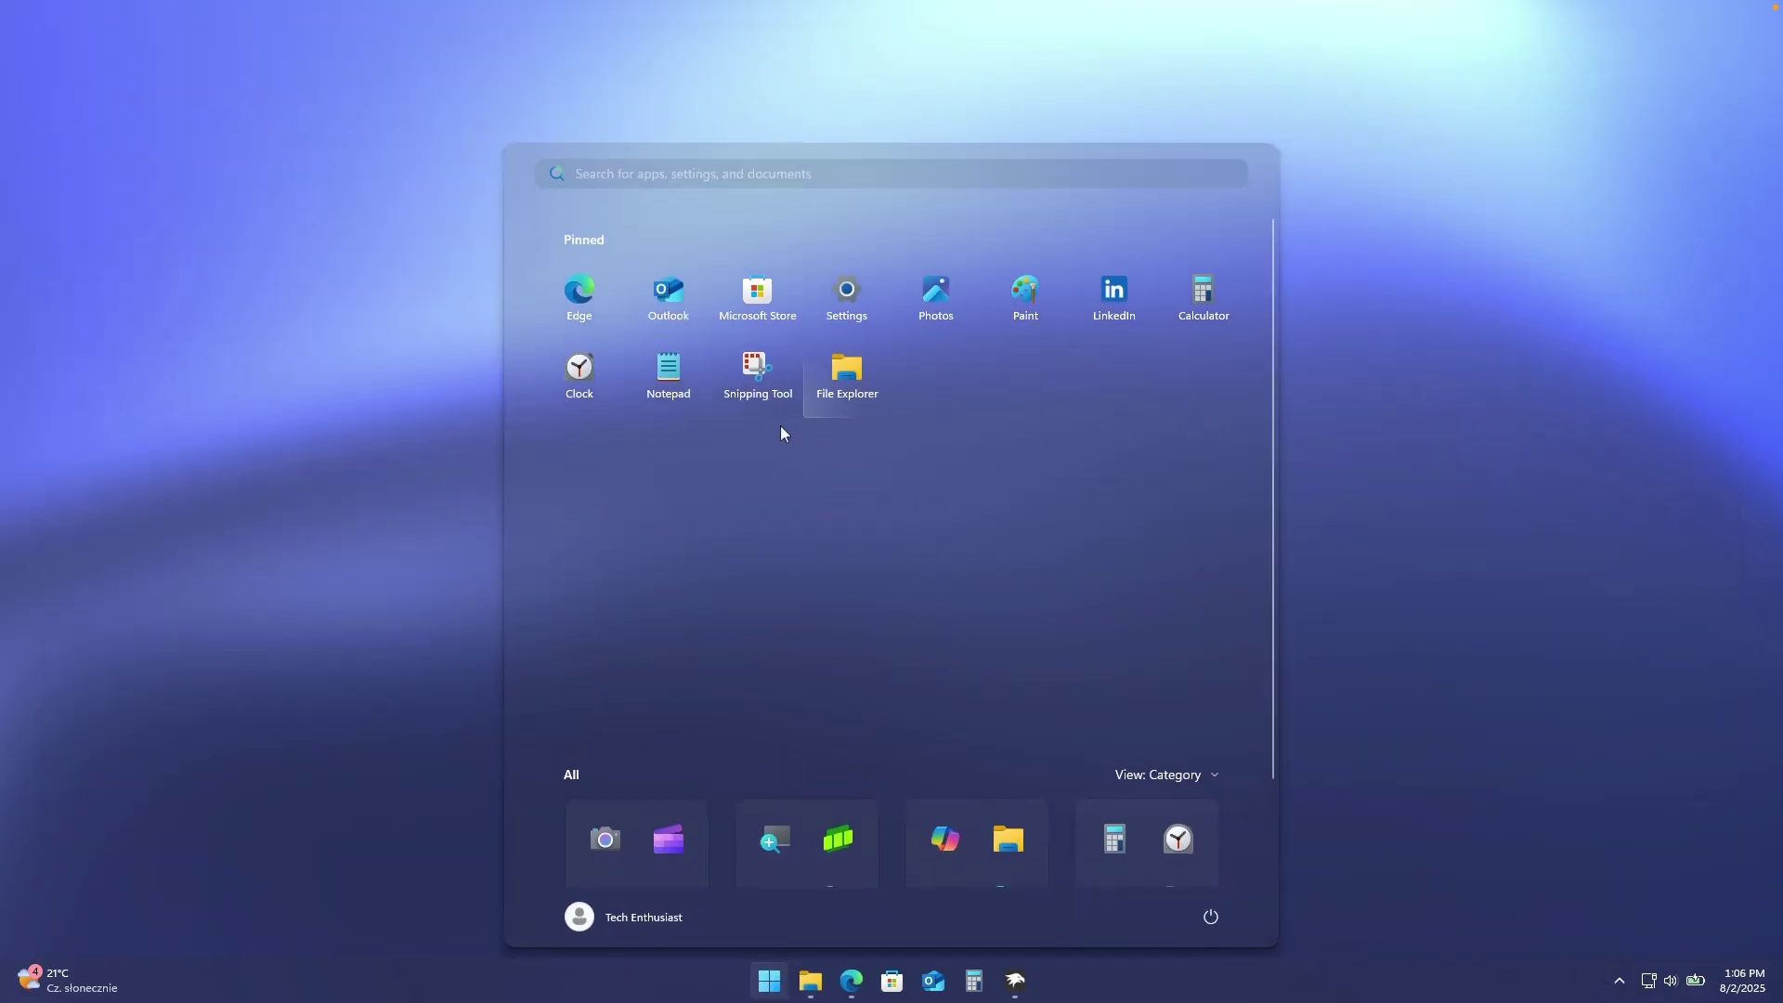
pyautogui.click(1148, 960)
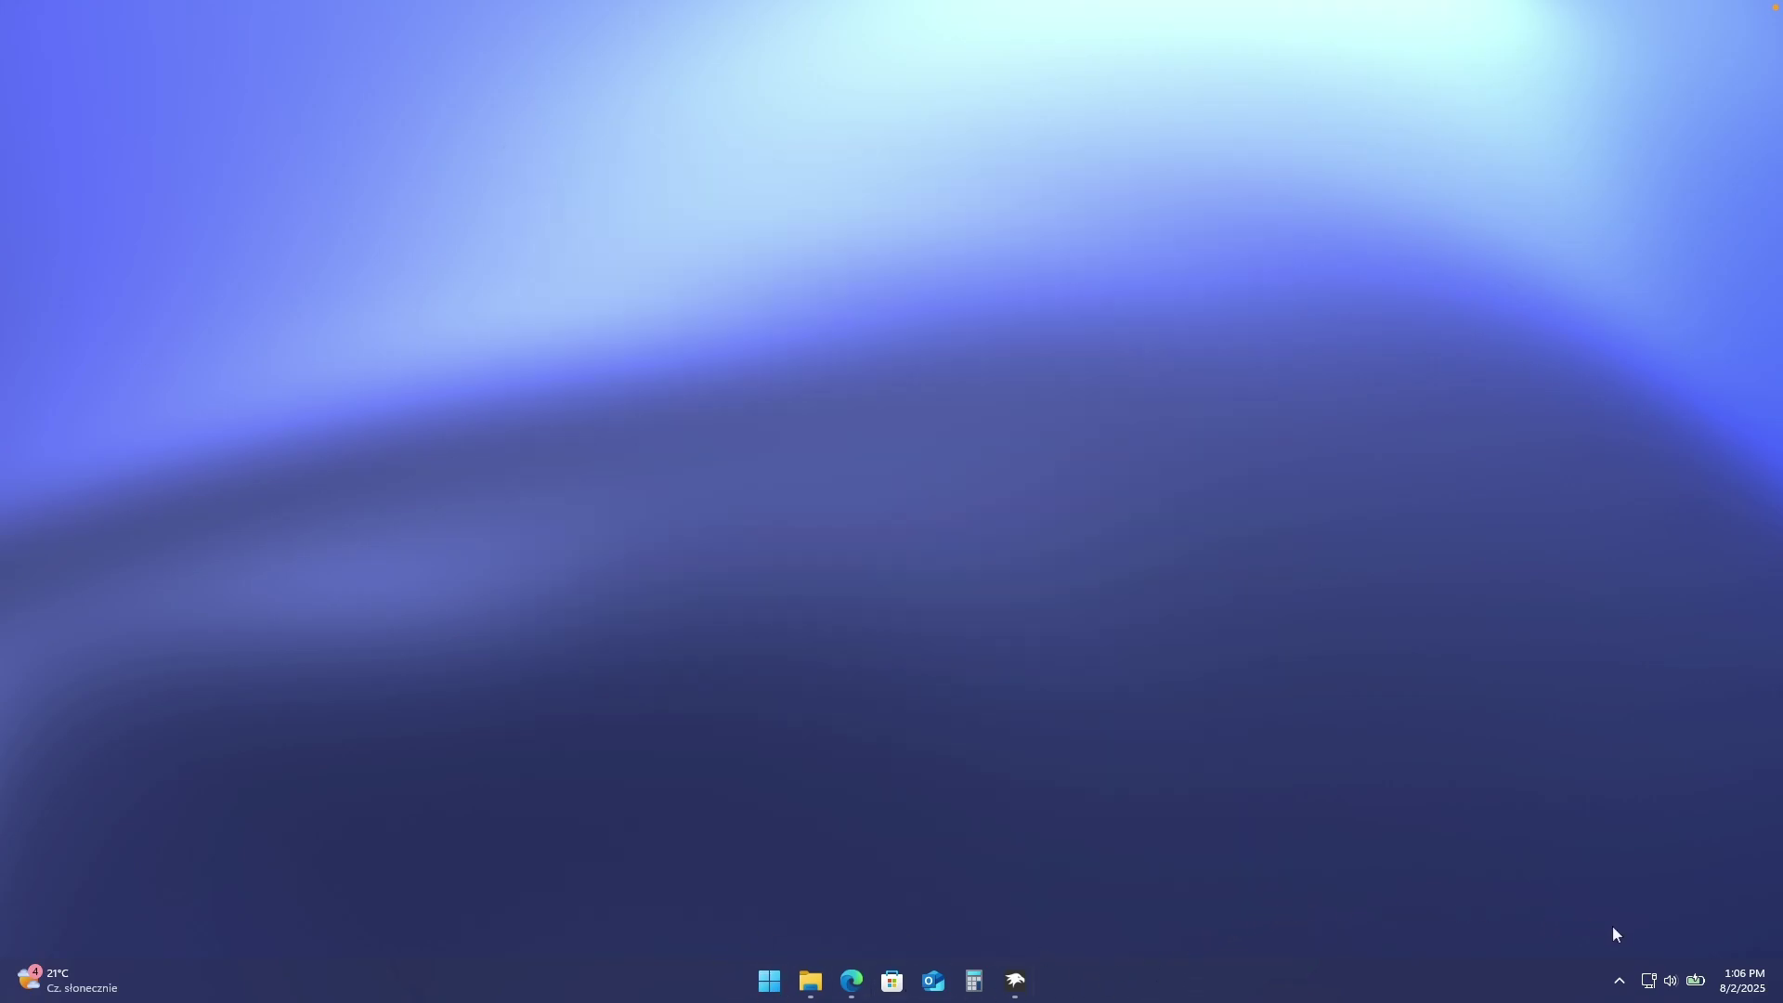
pyautogui.click(1742, 980)
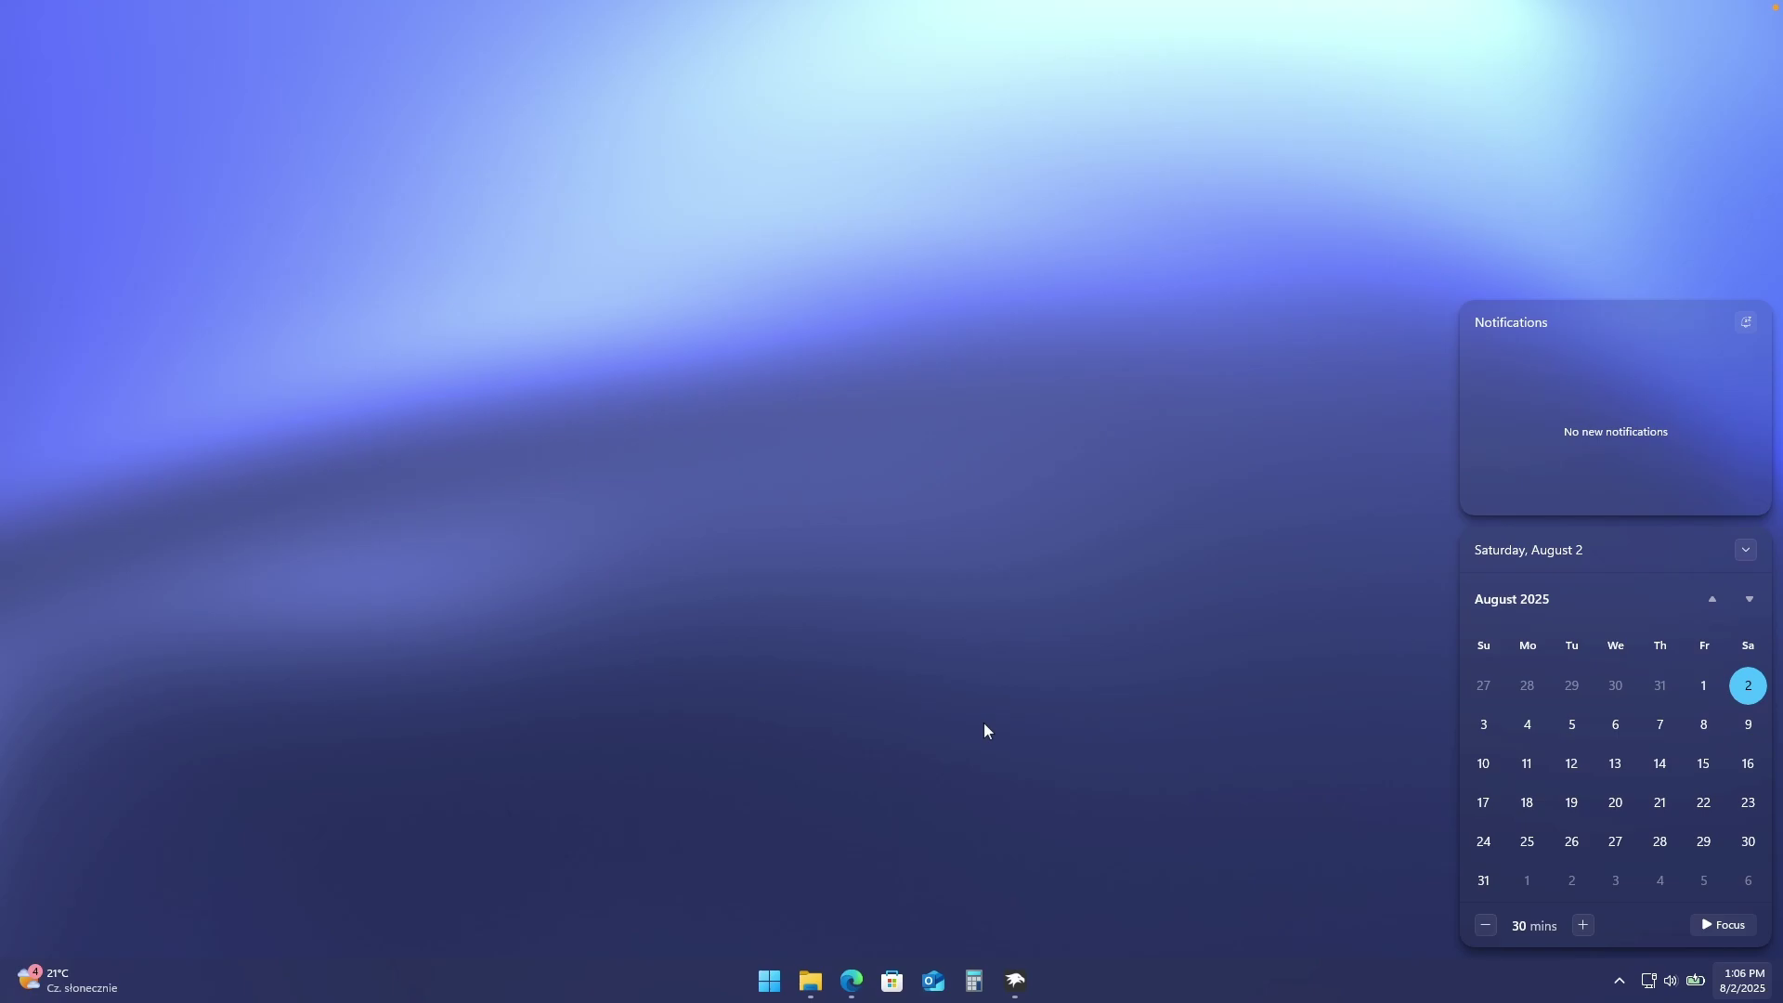
pyautogui.click(1015, 980)
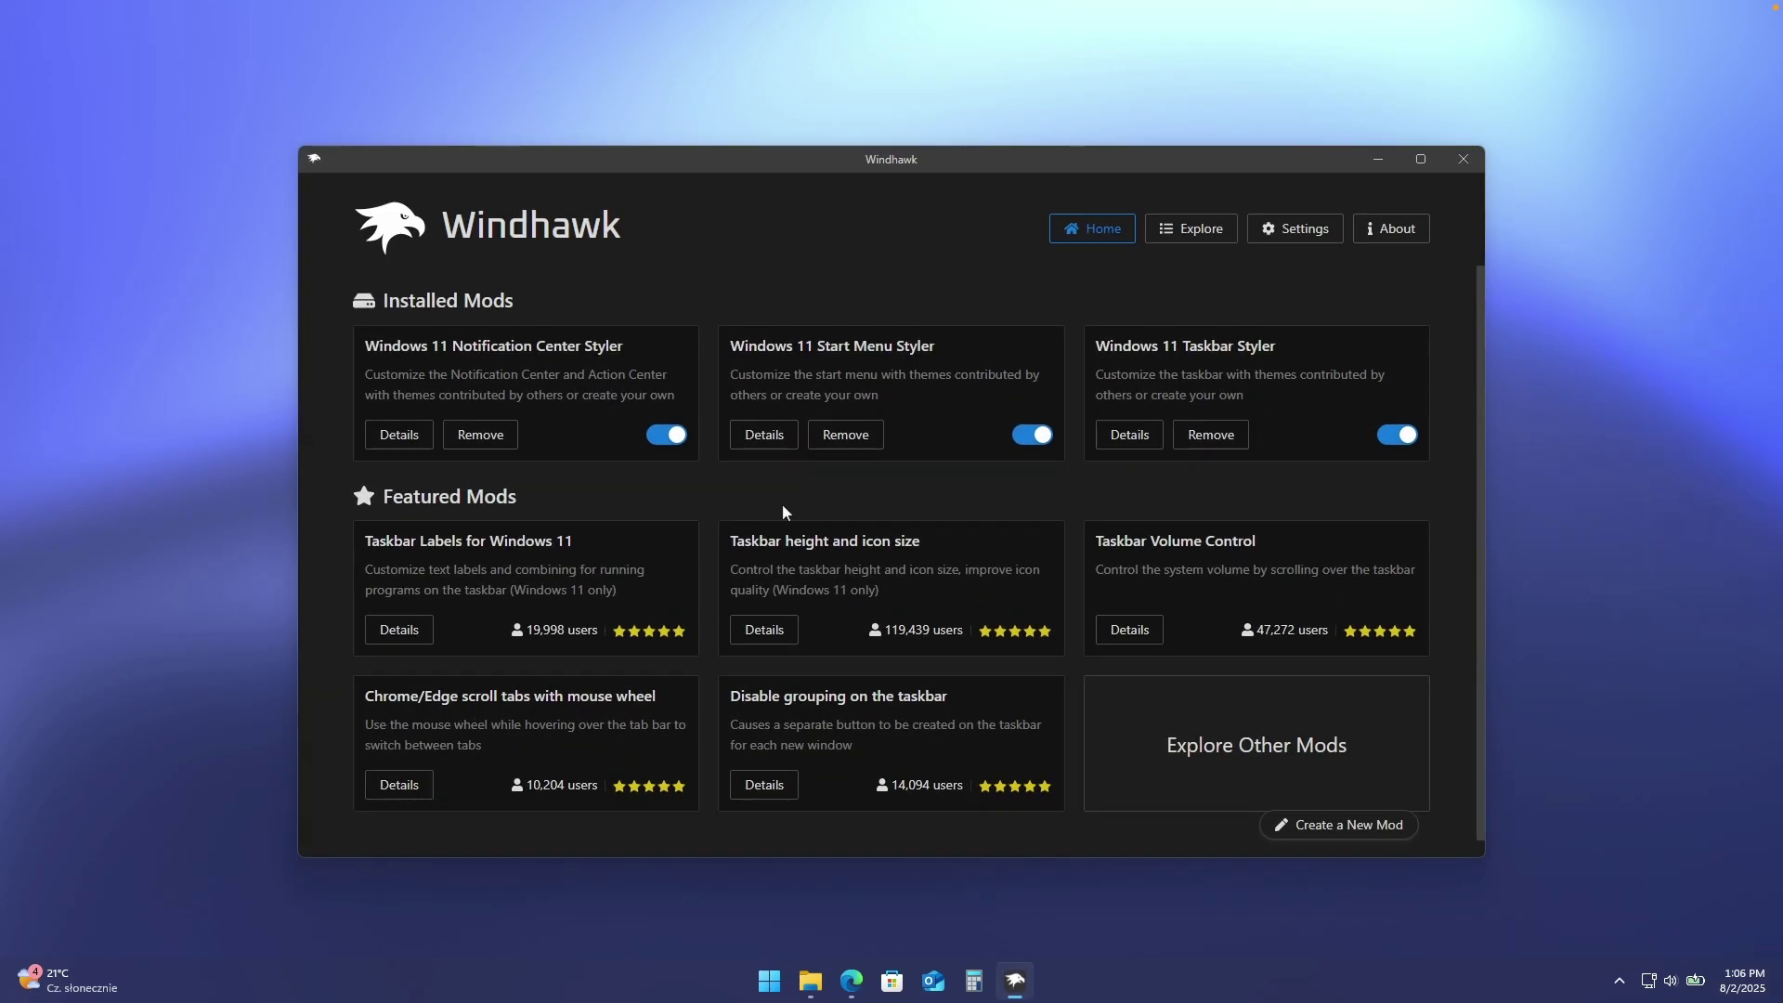
# - Show the desktop, examine the Windhawk processes' CPU and memory usage in Task Manager, and check the Start menu again
pyautogui.press('super+d')
pyautogui.rightClick(1168, 972)
pyautogui.click(1226, 908)
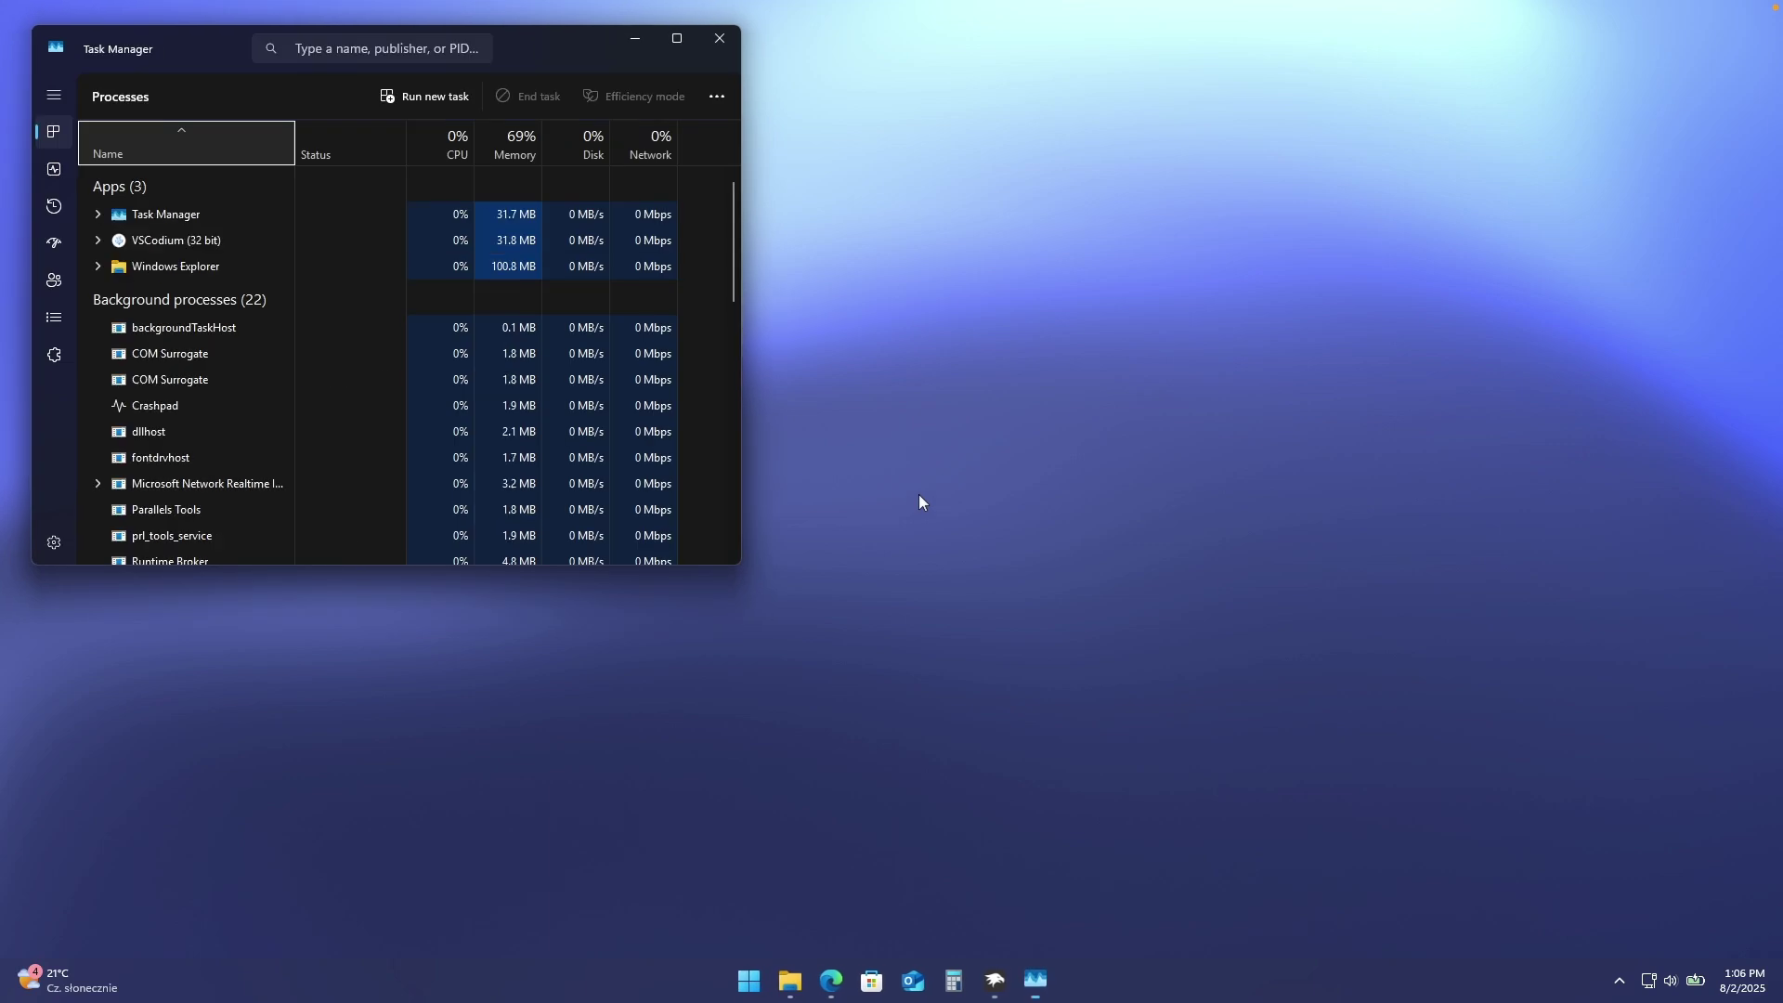
pyautogui.moveTo(566, 36); pyautogui.dragTo(988, 179)
pyautogui.scroll(-5, 695, 530)
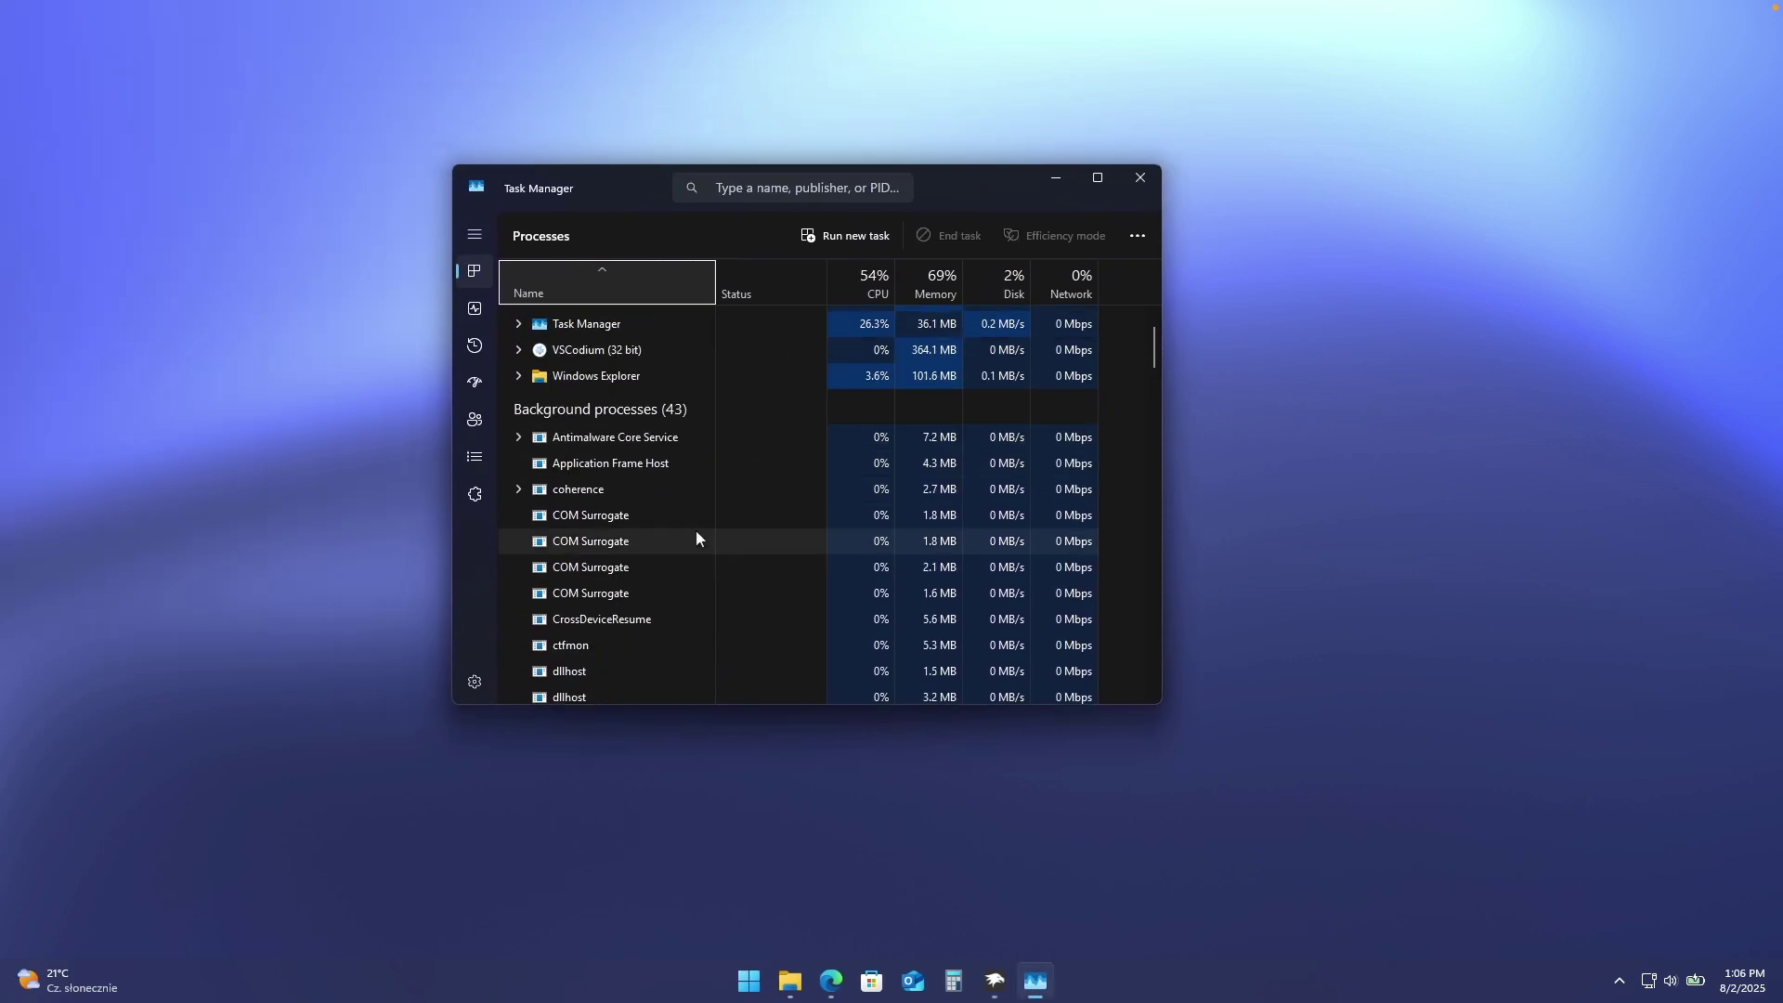
pyautogui.scroll(-6, 701, 501)
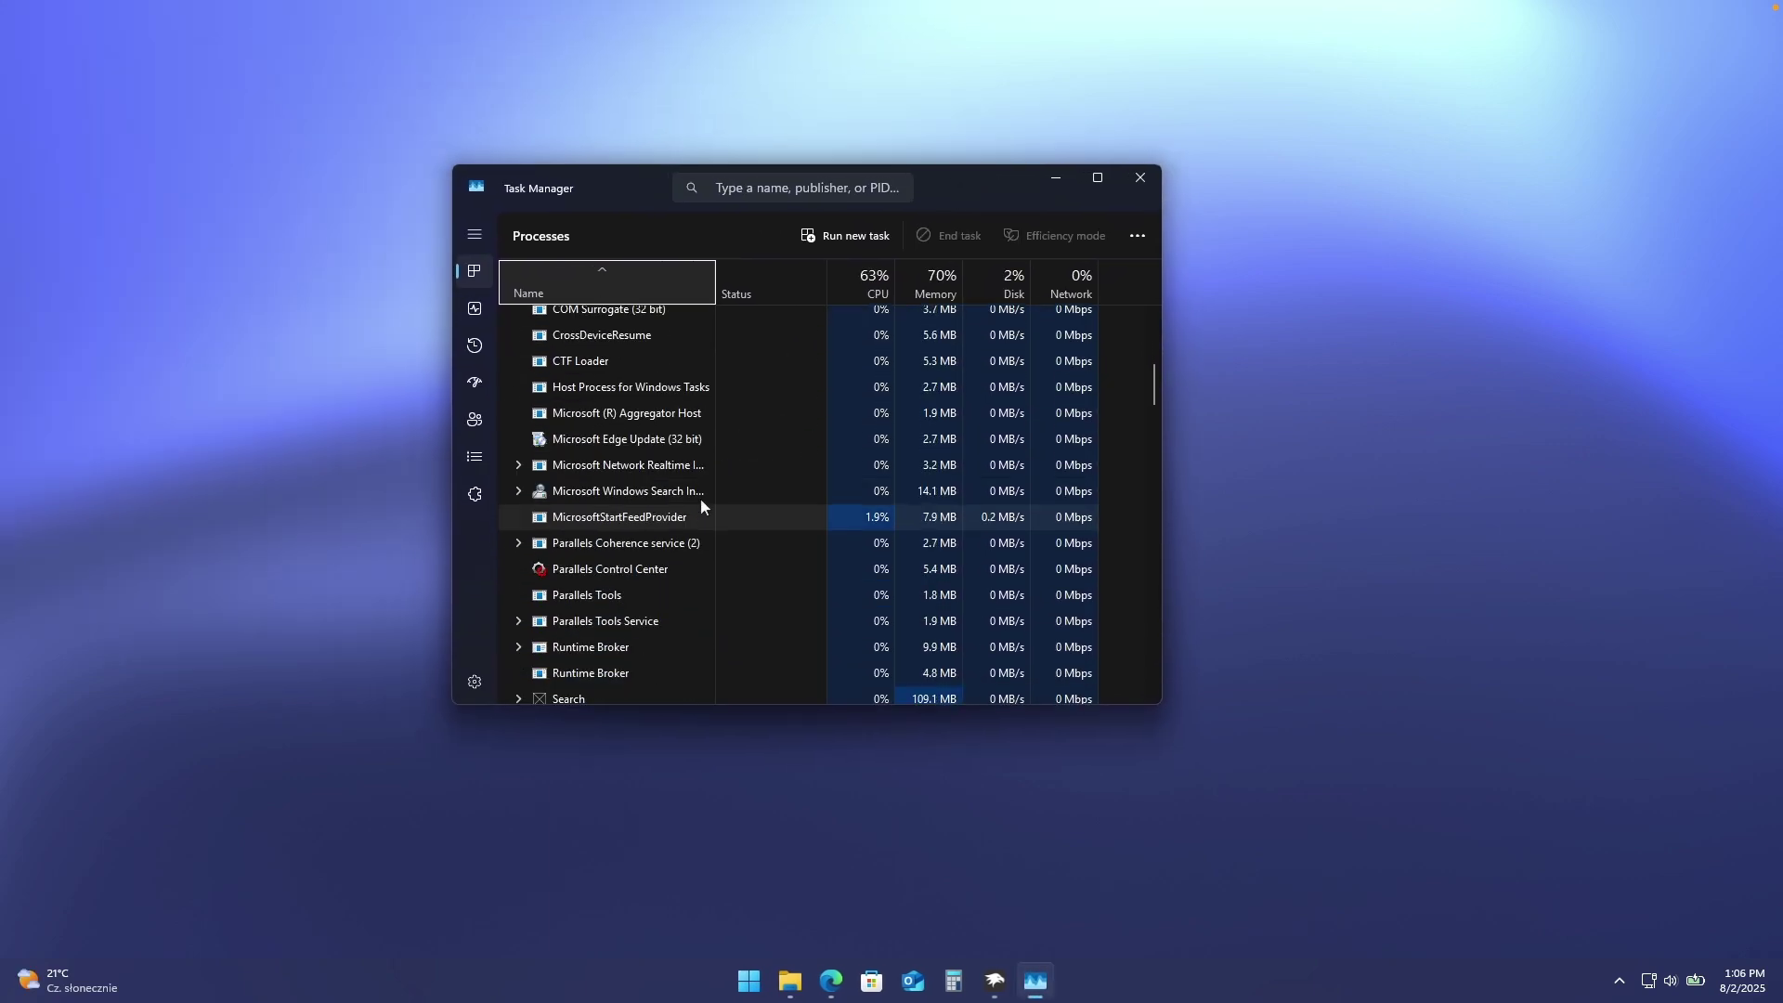
pyautogui.scroll(-3, 732, 518)
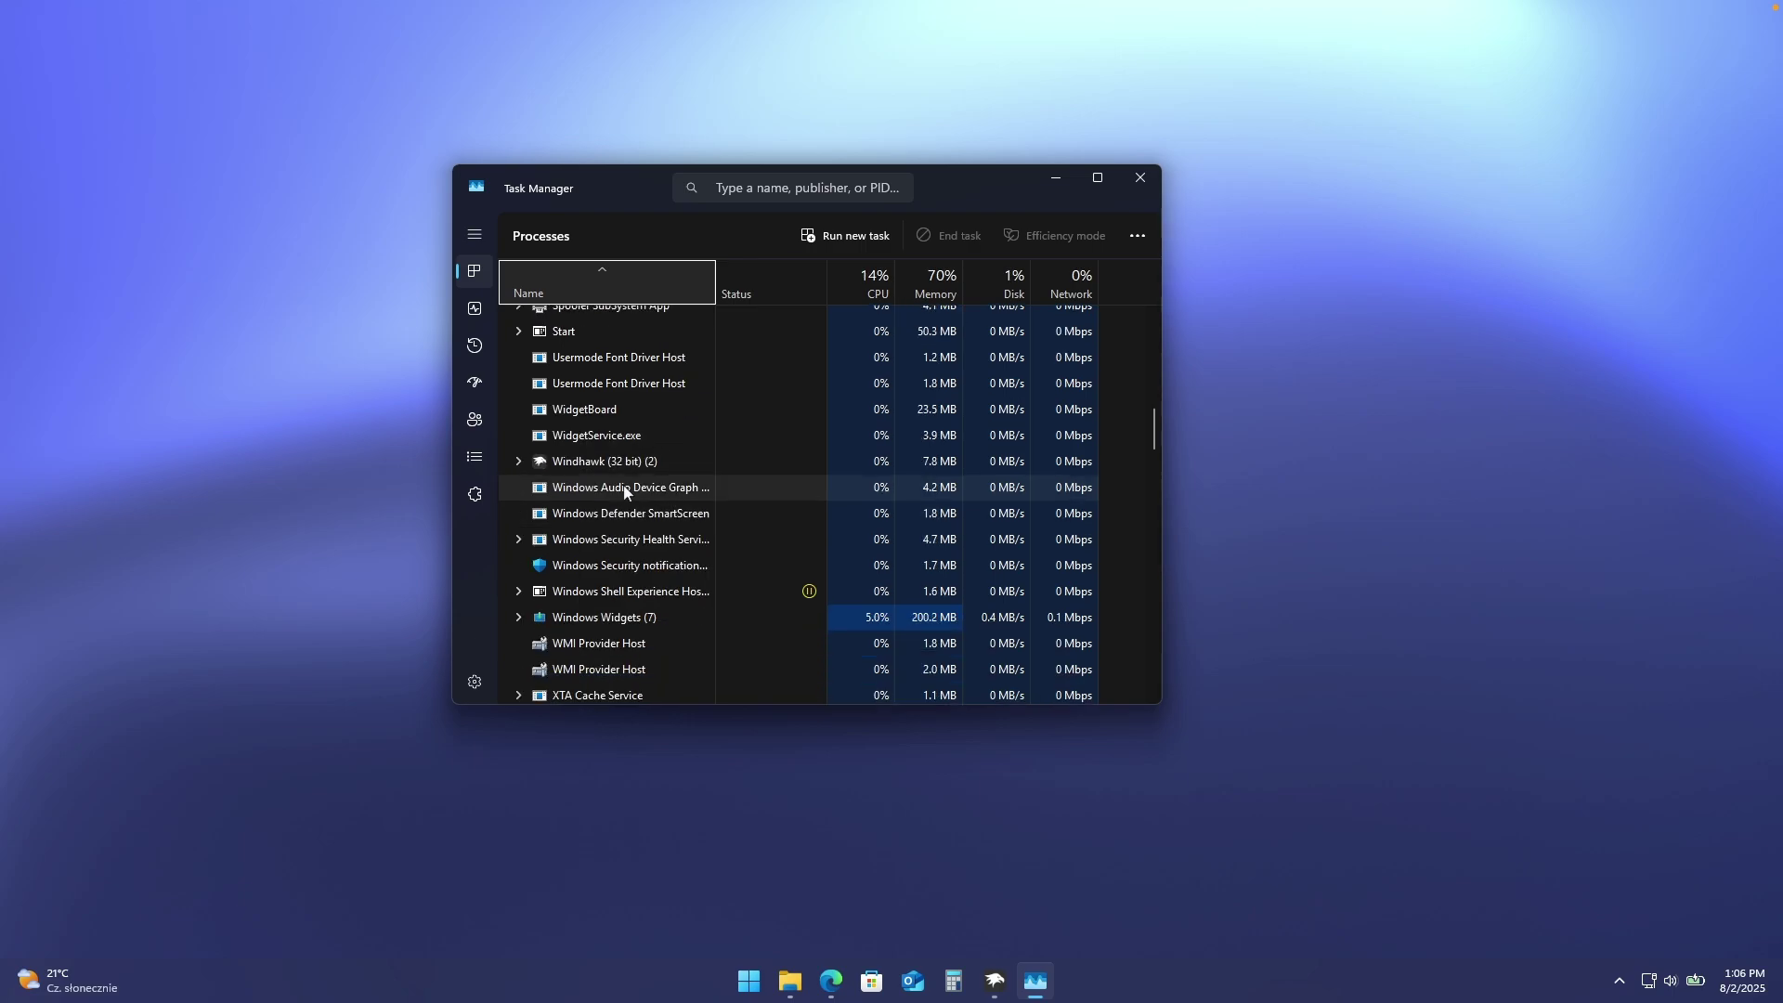
pyautogui.click(537, 465)
pyautogui.doubleClick(539, 464)
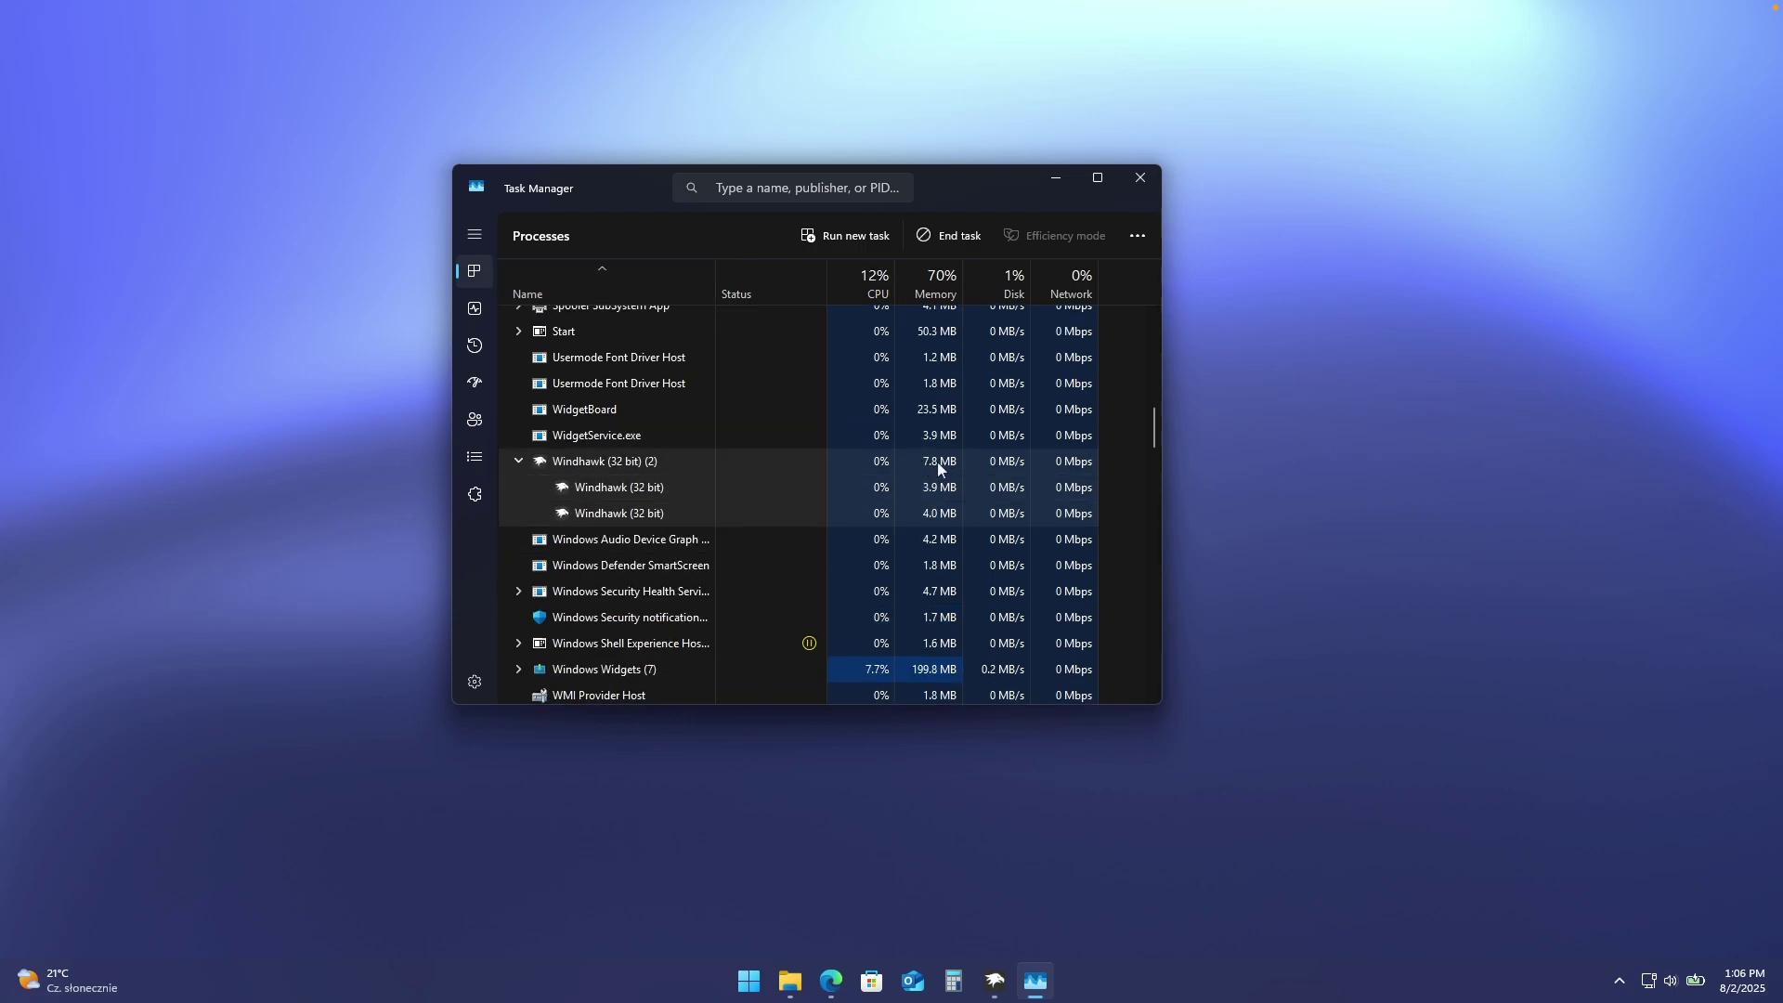
pyautogui.click(518, 462)
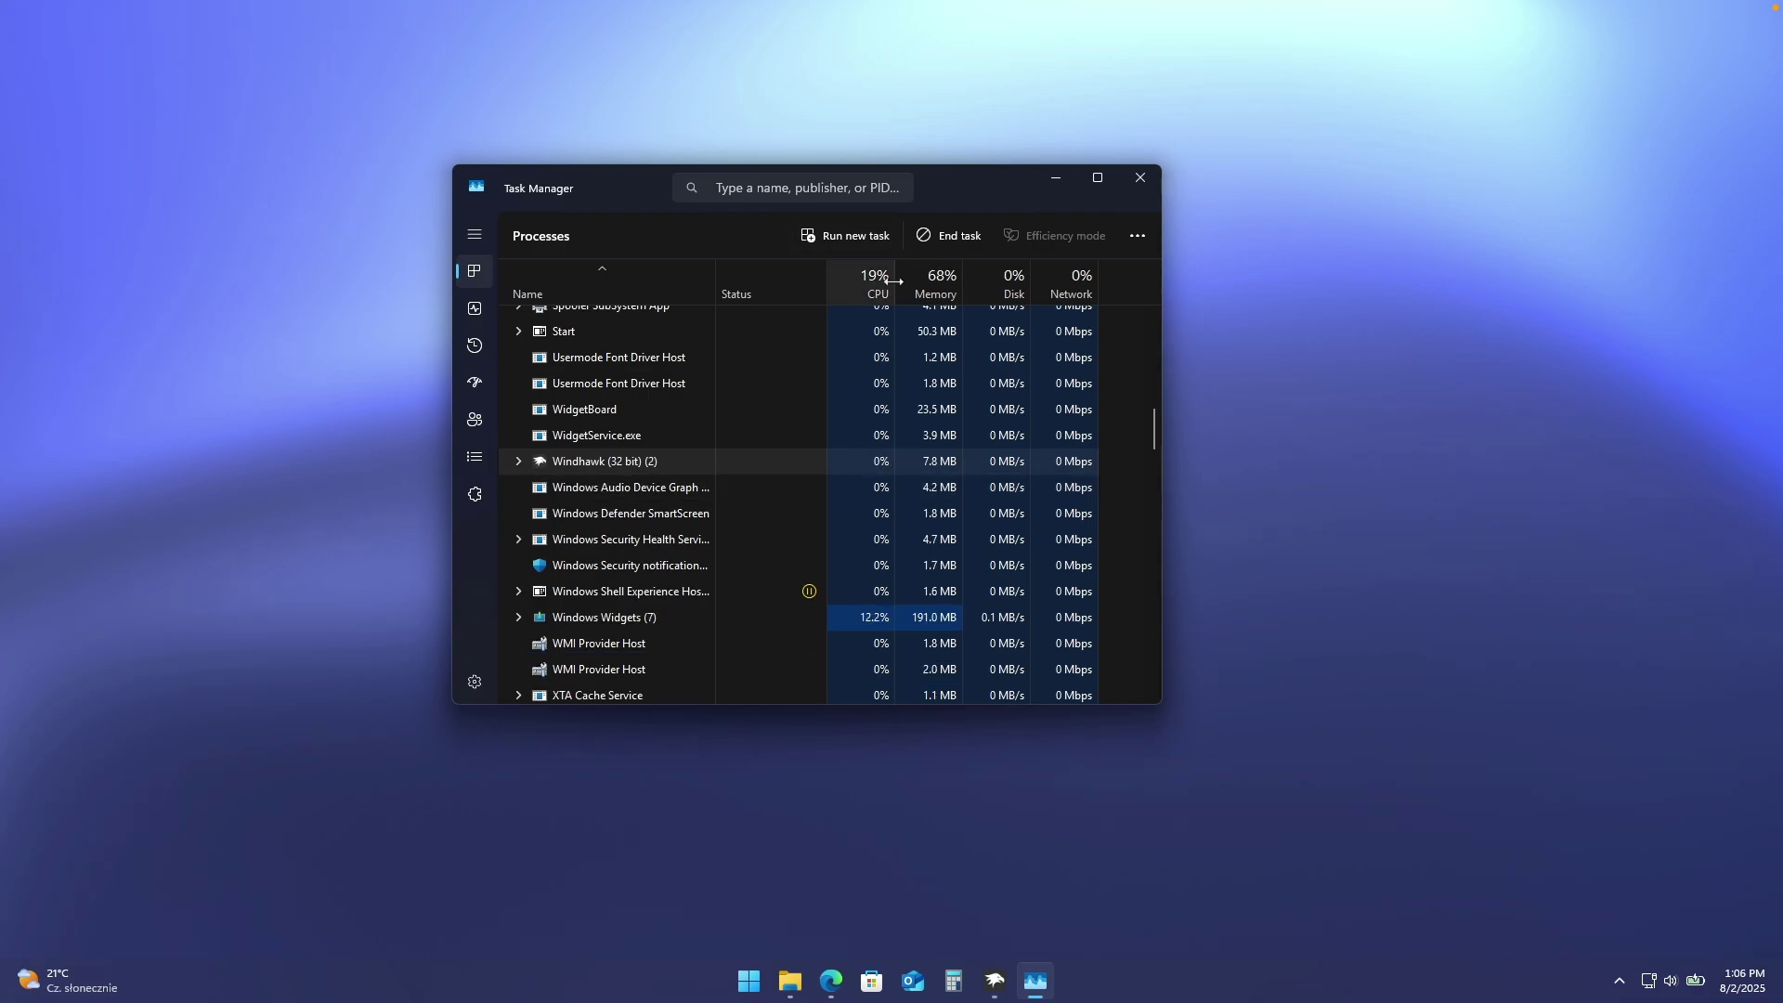
pyautogui.click(1148, 180)
pyautogui.click(769, 981)
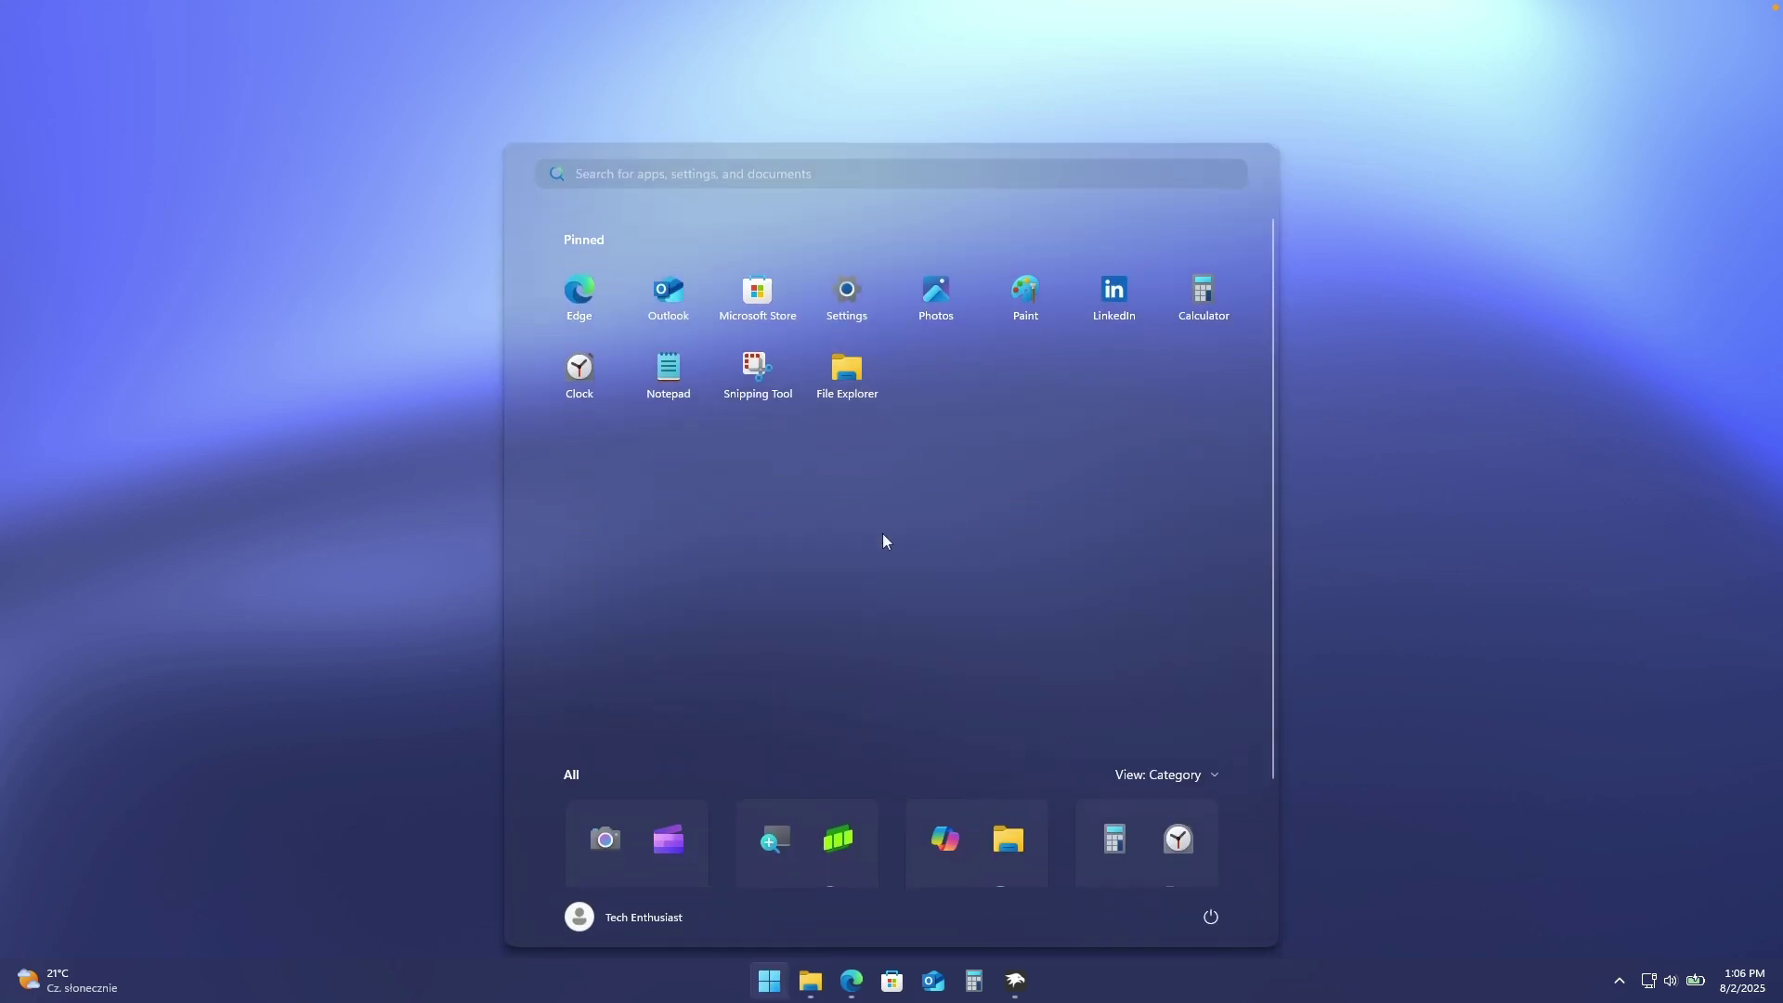
pyautogui.click(1378, 524)
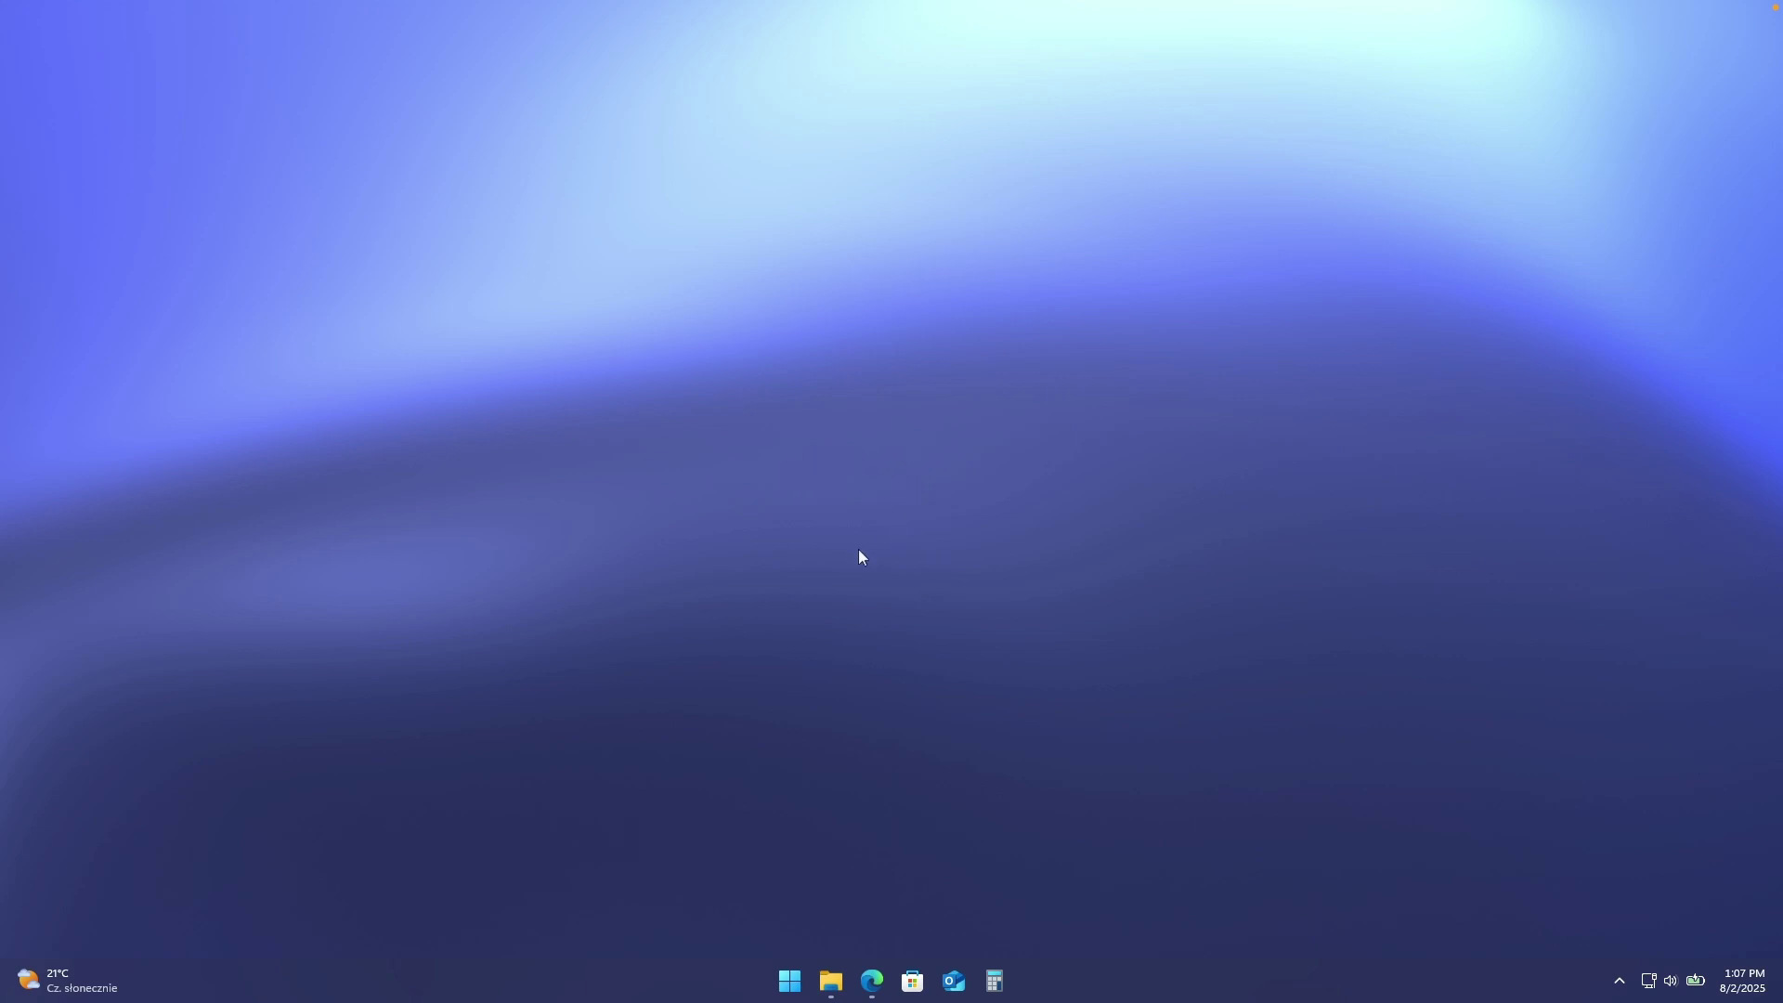
# - In Edge, search the web for "rainemter" and open the official Rainmeter website
pyautogui.click(874, 990)
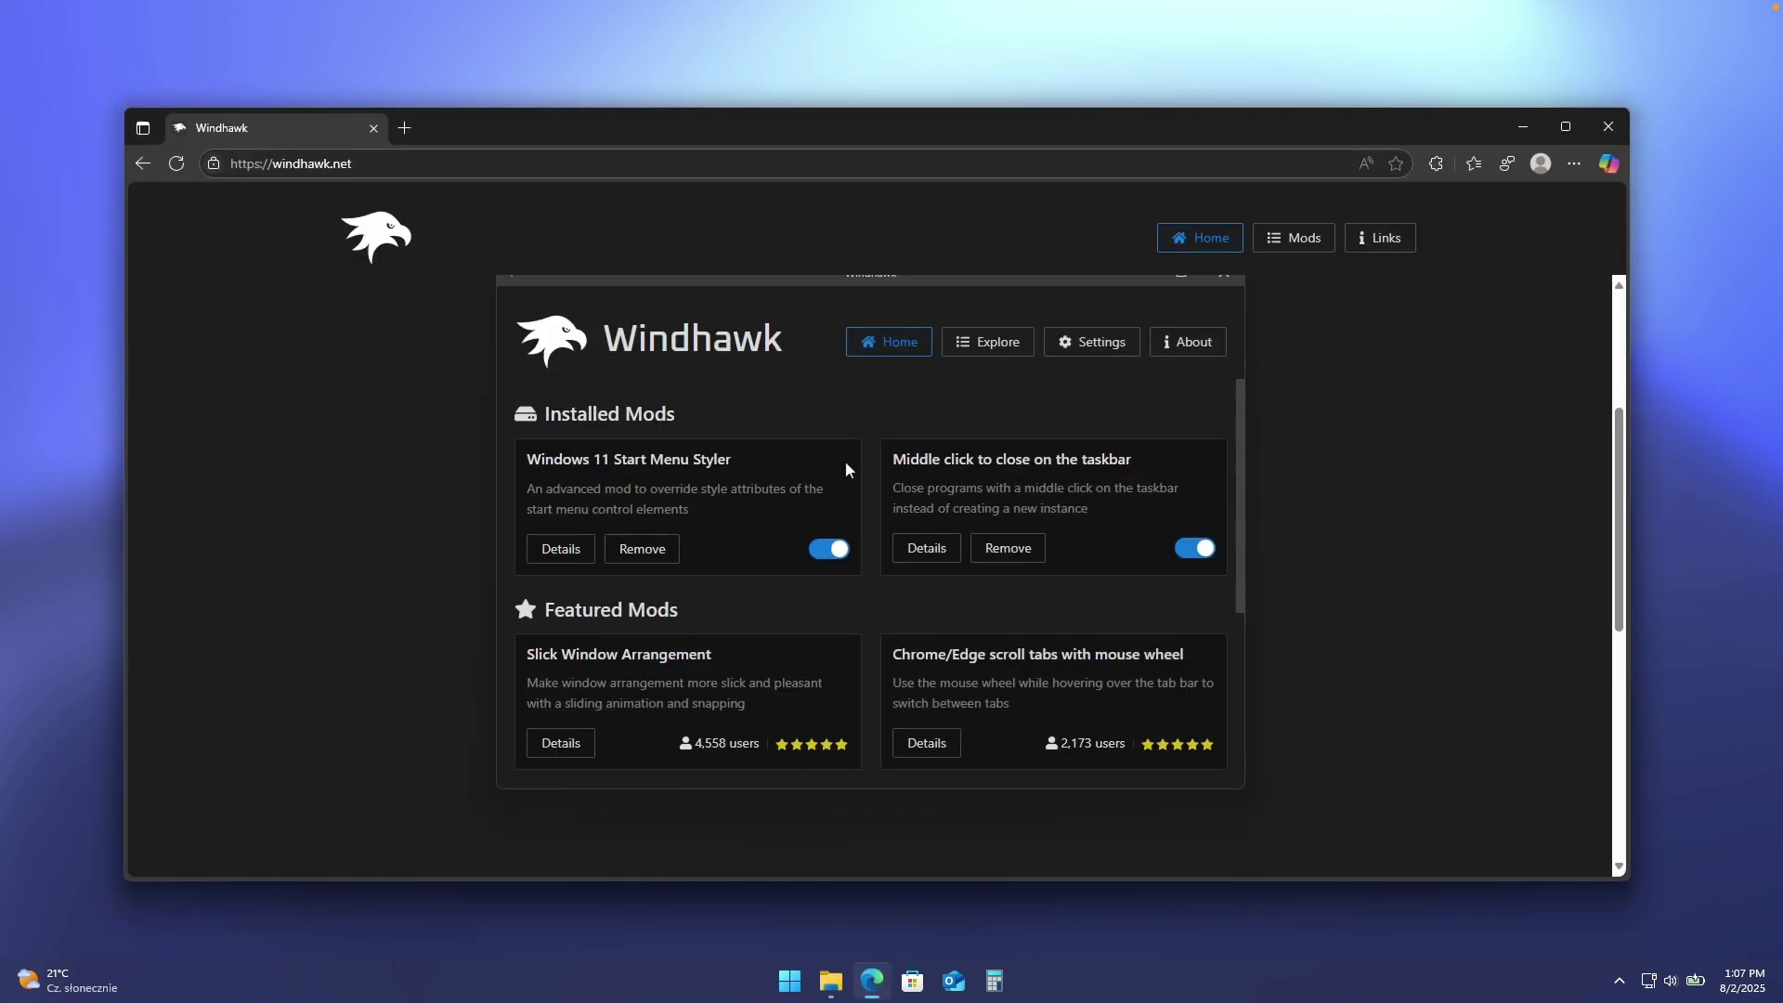
pyautogui.click(658, 166)
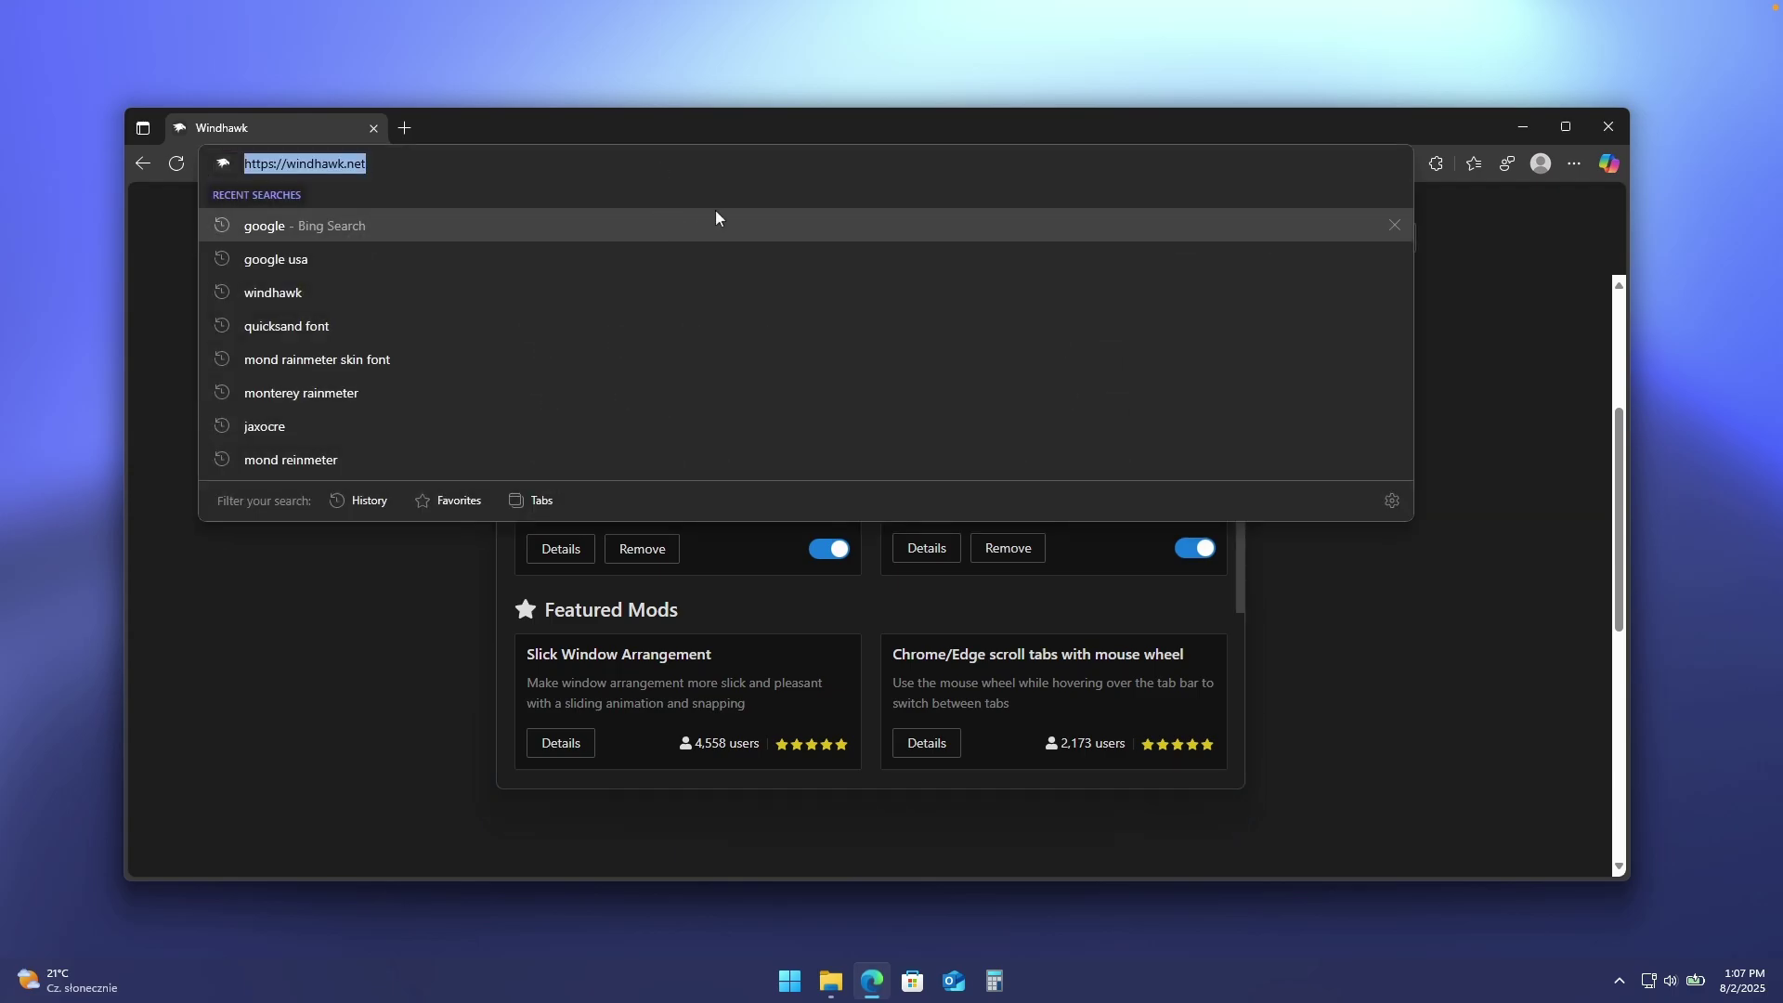
pyautogui.write('rainemter')
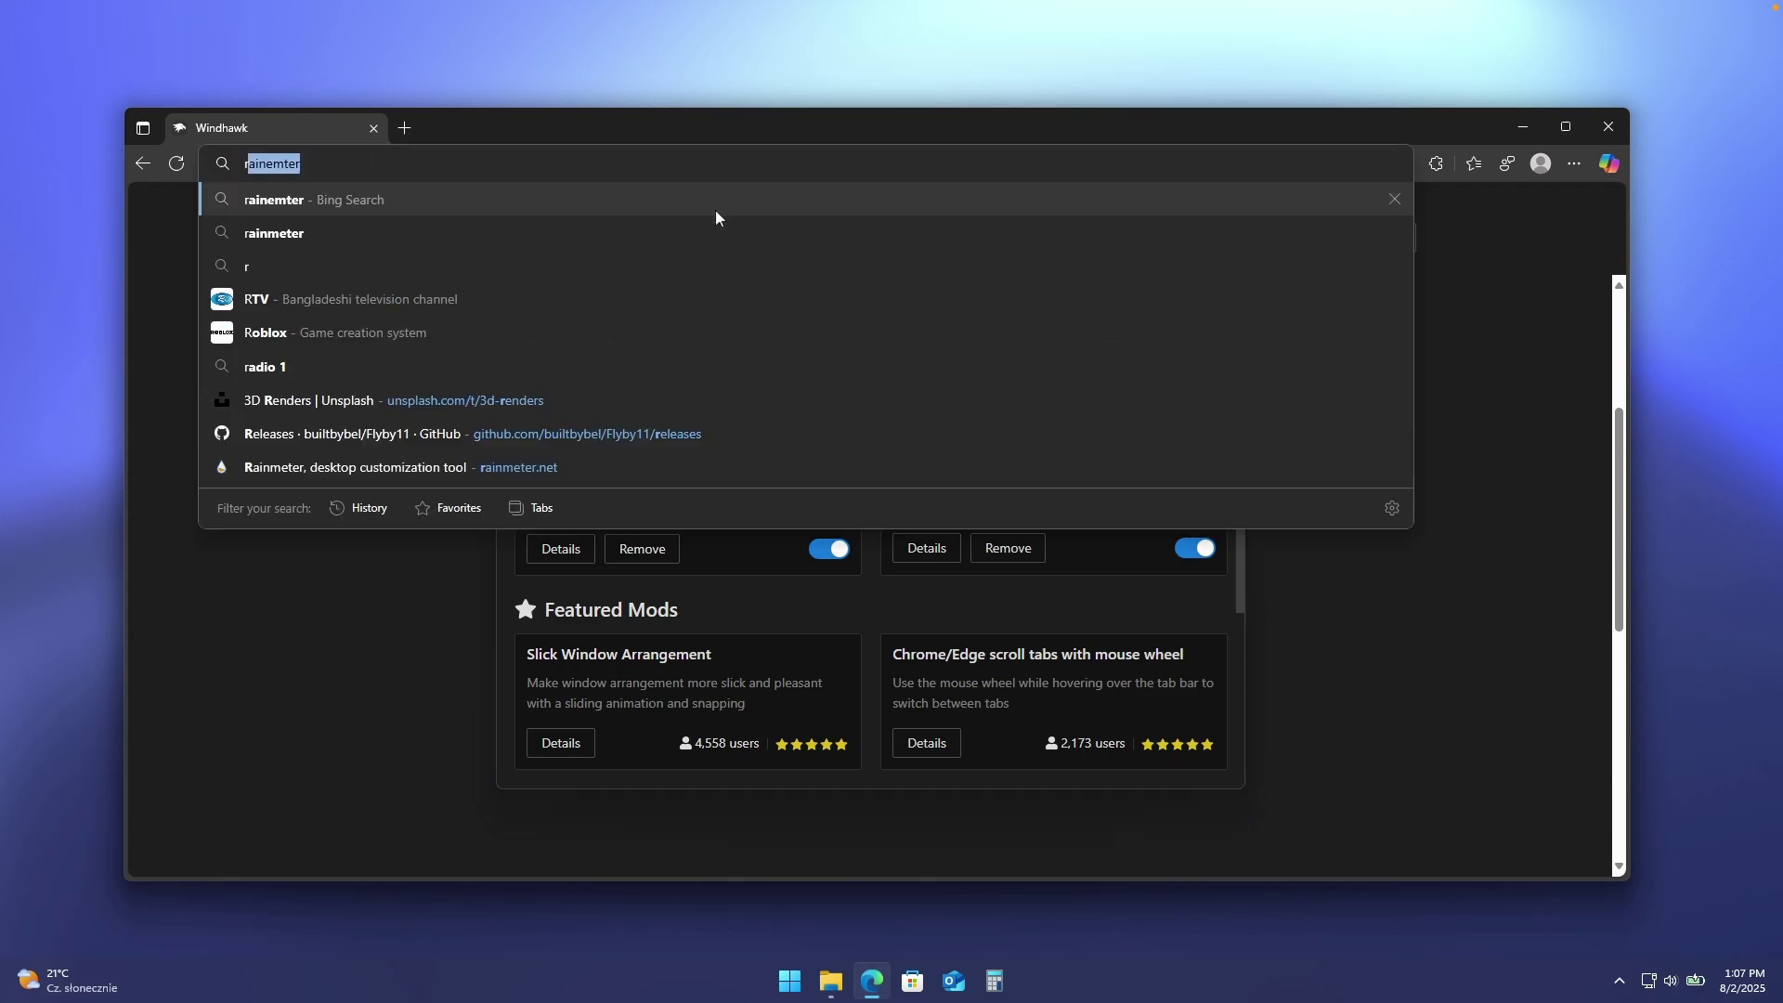
pyautogui.press('Return')
pyautogui.click(671, 446)
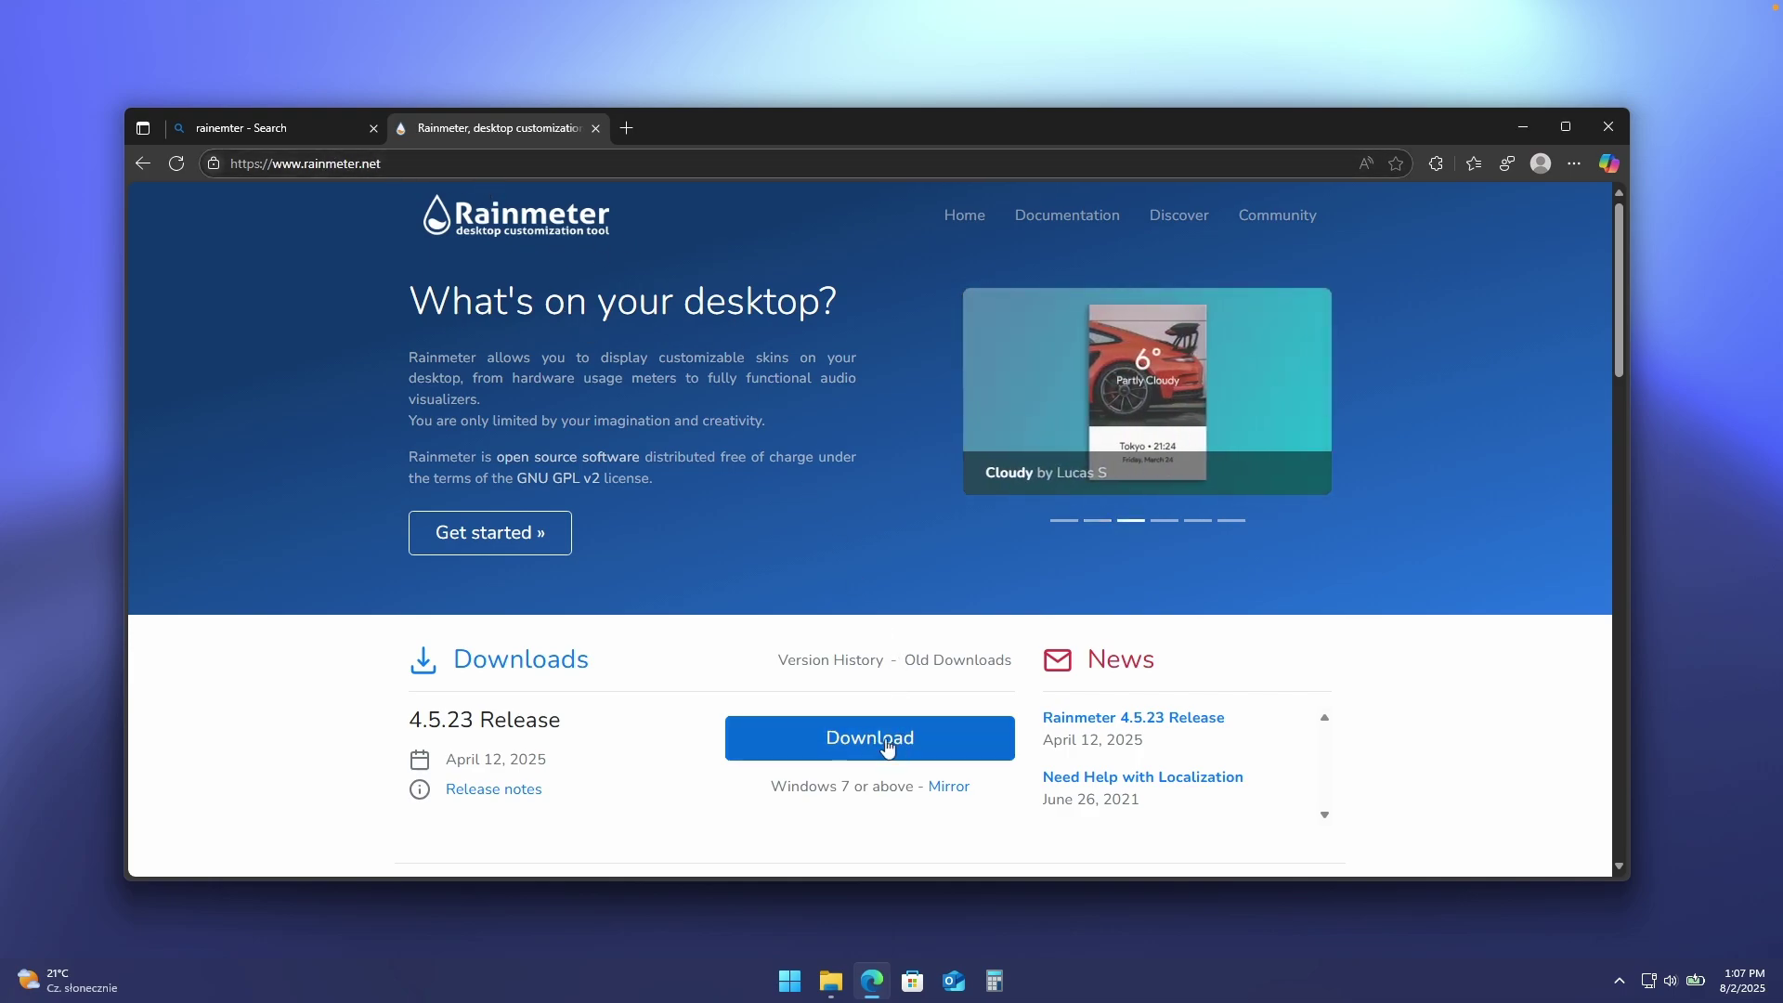
# - Locate the Rainmeter-4.5.23 installer in File Explorer's Downloads folder
pyautogui.click(836, 983)
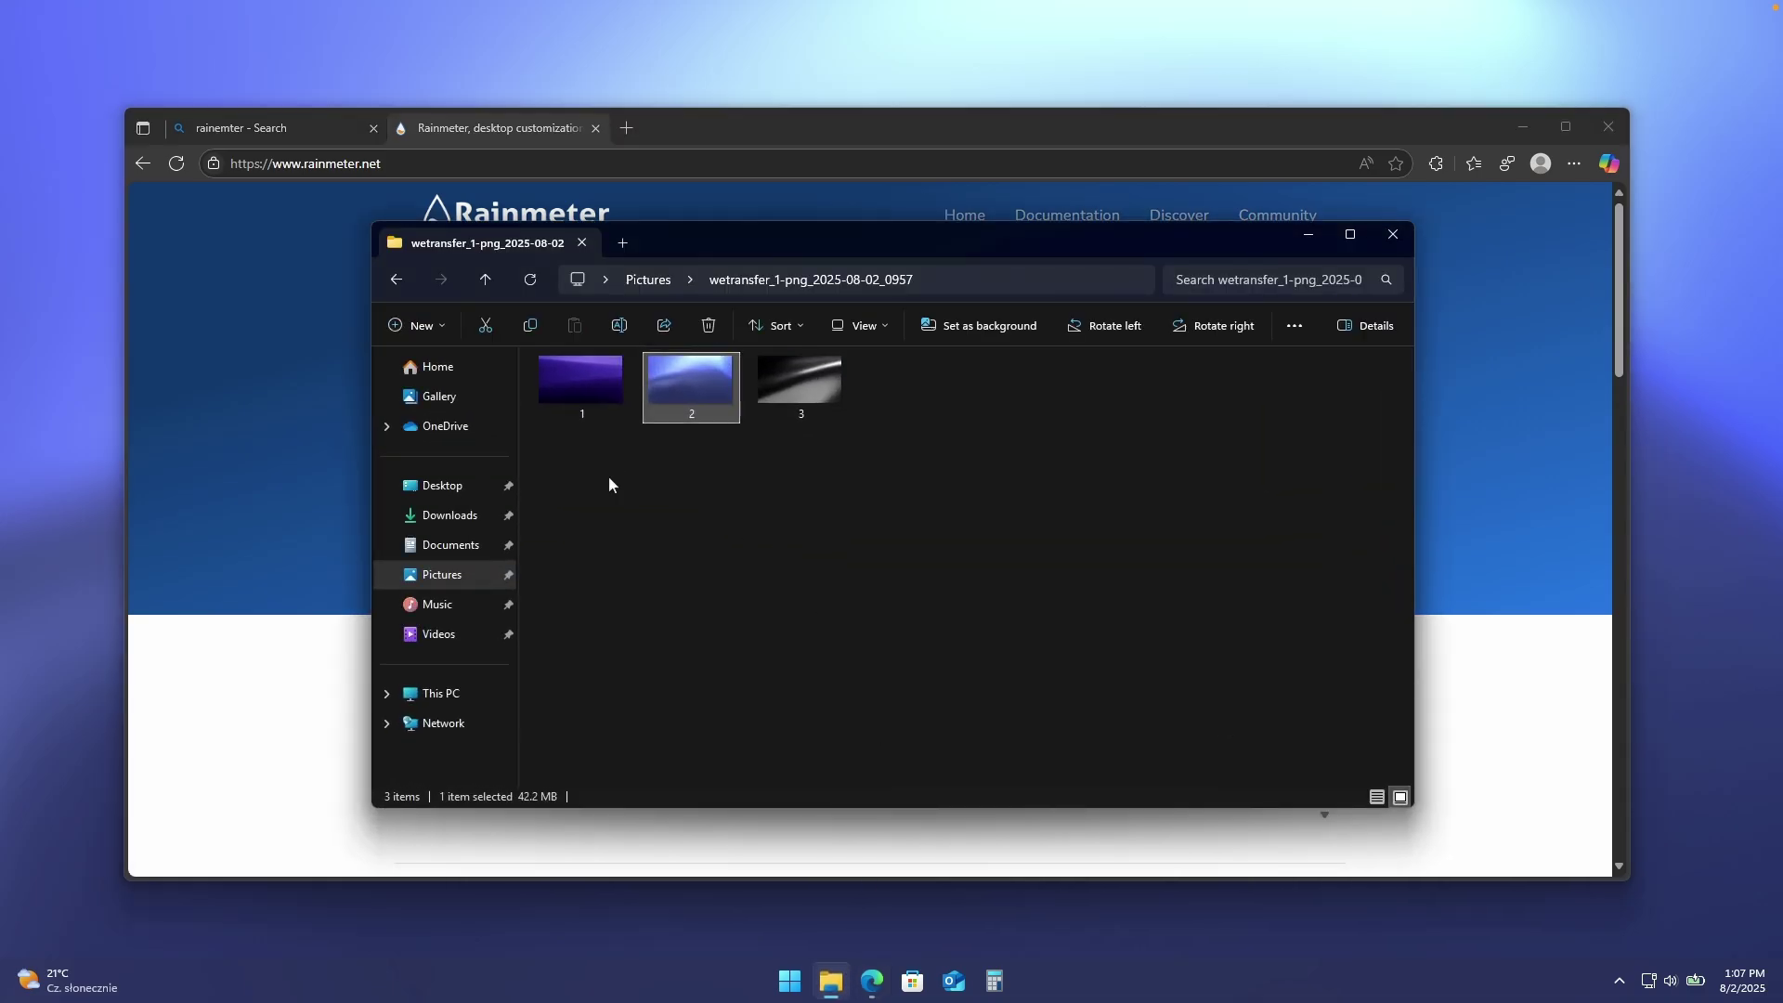
pyautogui.click(455, 516)
pyautogui.click(610, 493)
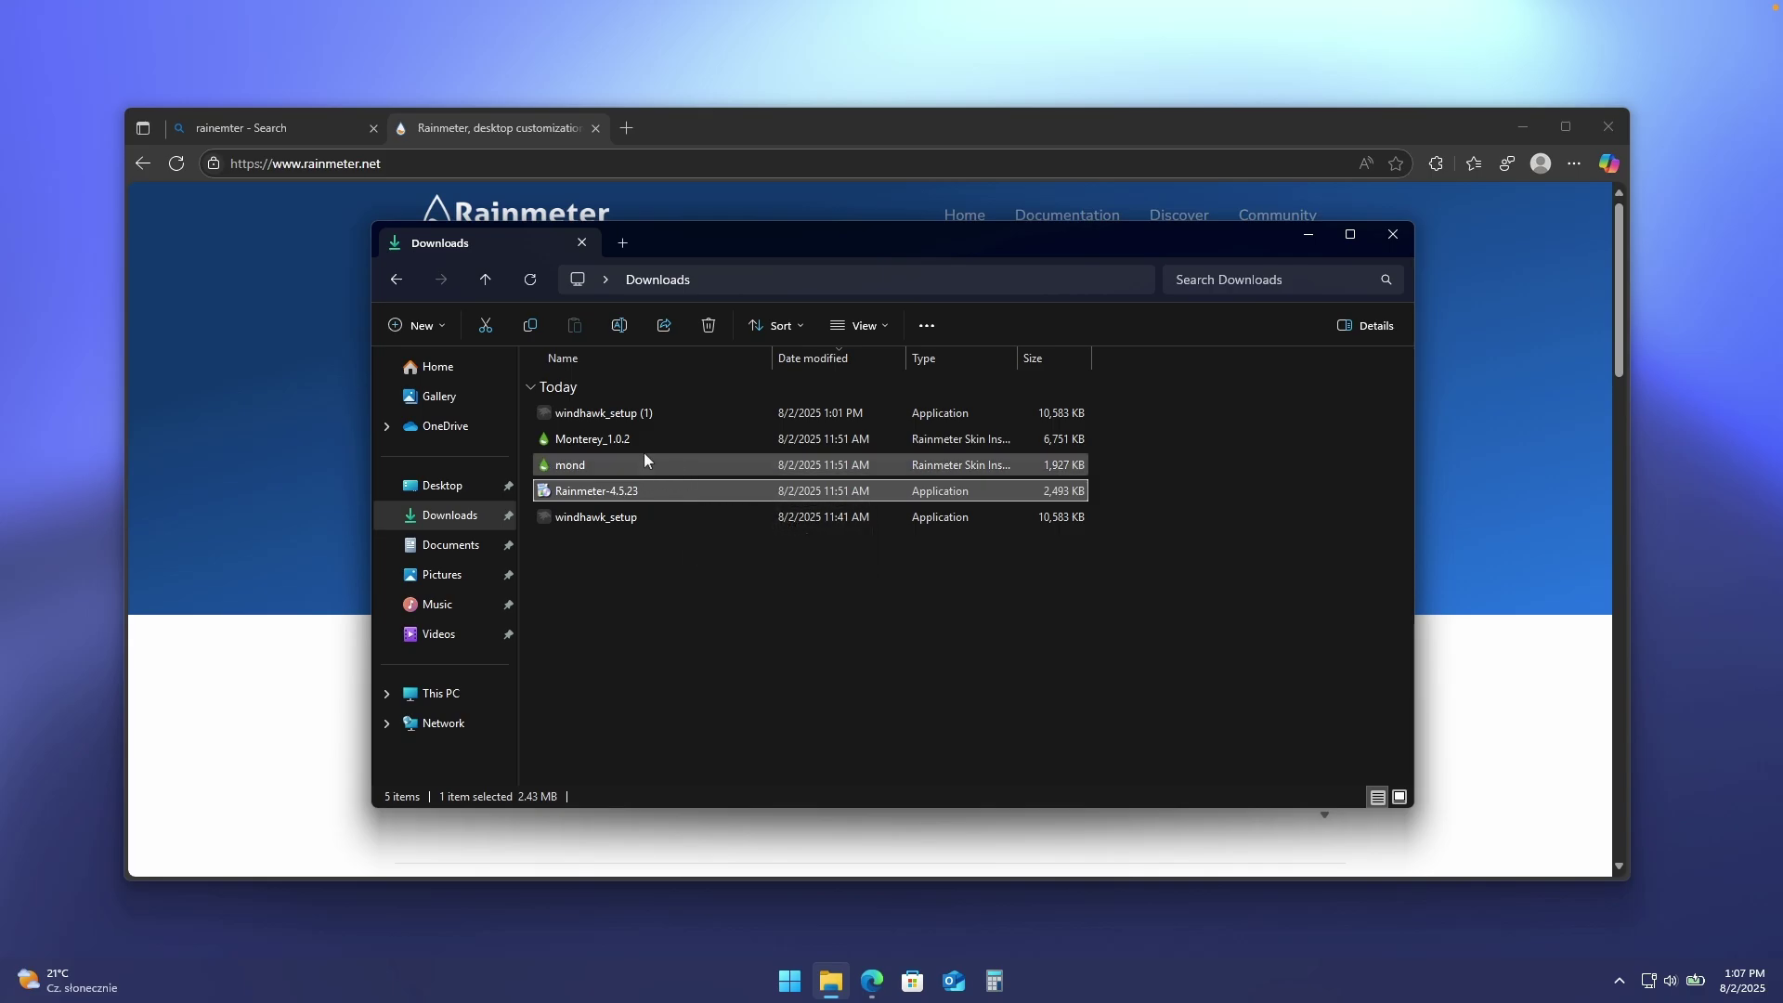
# - Back in Edge, search for "monterey rainmter", open the creewick/MontereyRainmeter releases page on GitHub, and close the search results tab
pyautogui.click(448, 186)
pyautogui.click(372, 164)
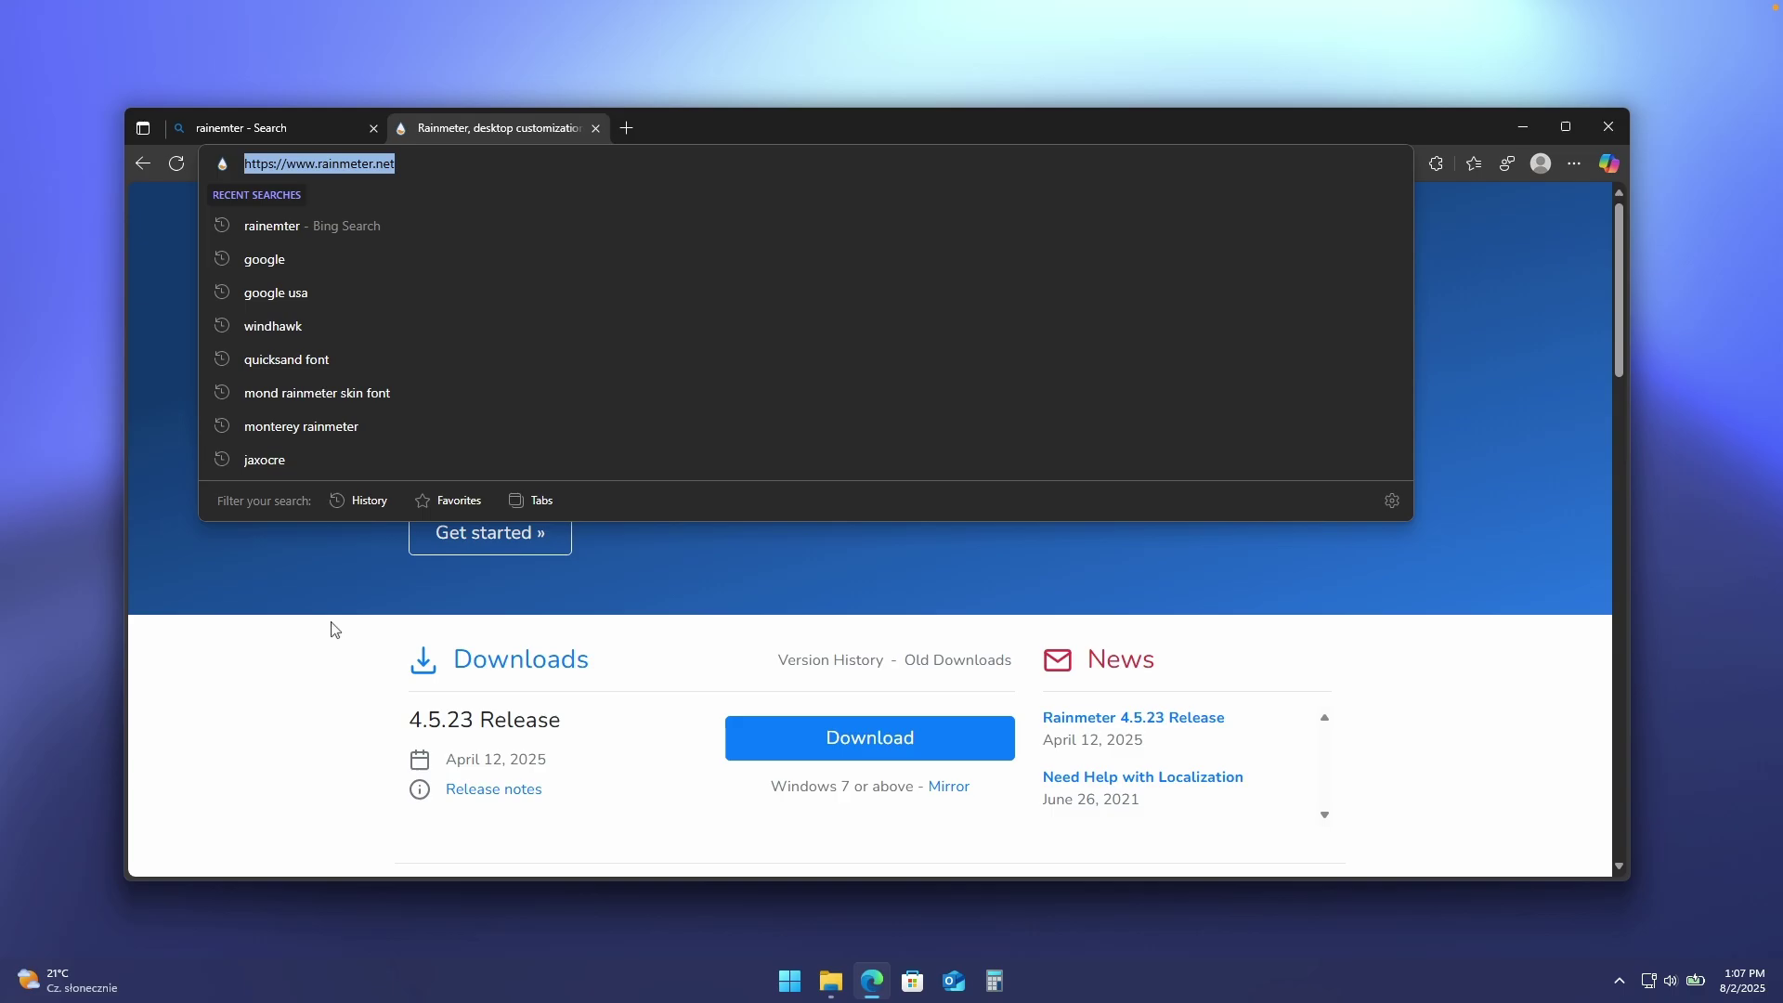
pyautogui.hotkey('alt', 'Left')
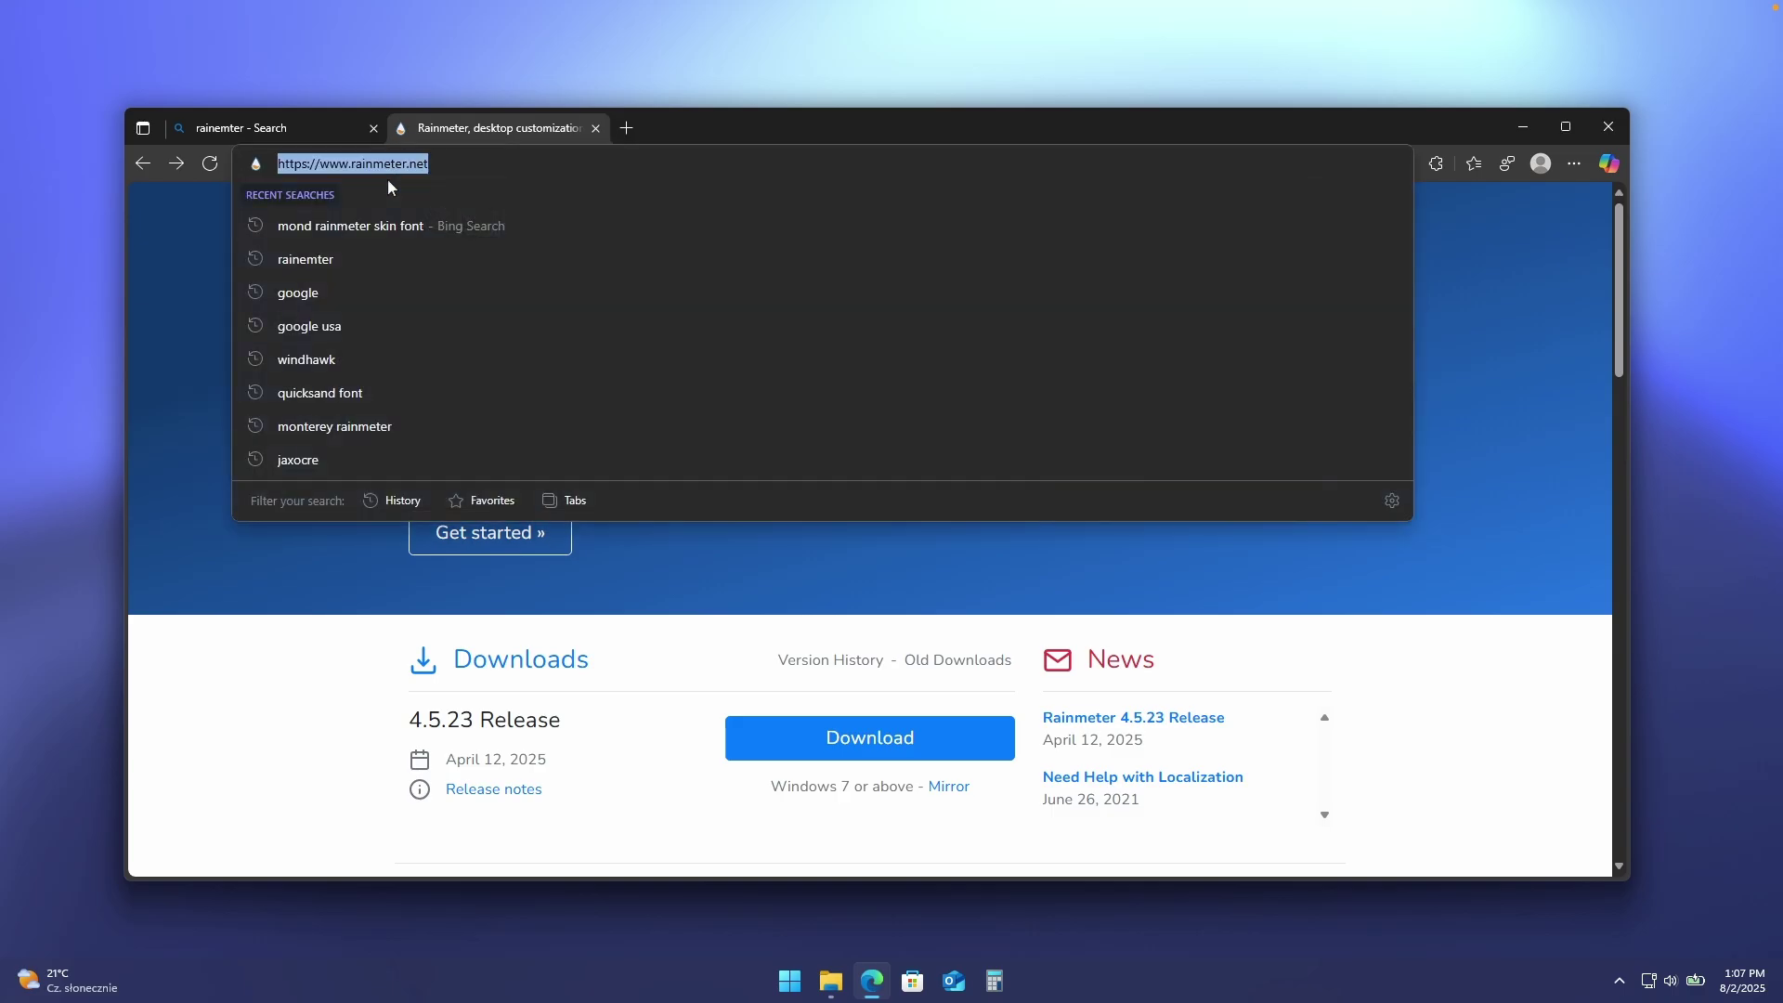
pyautogui.write('mon')
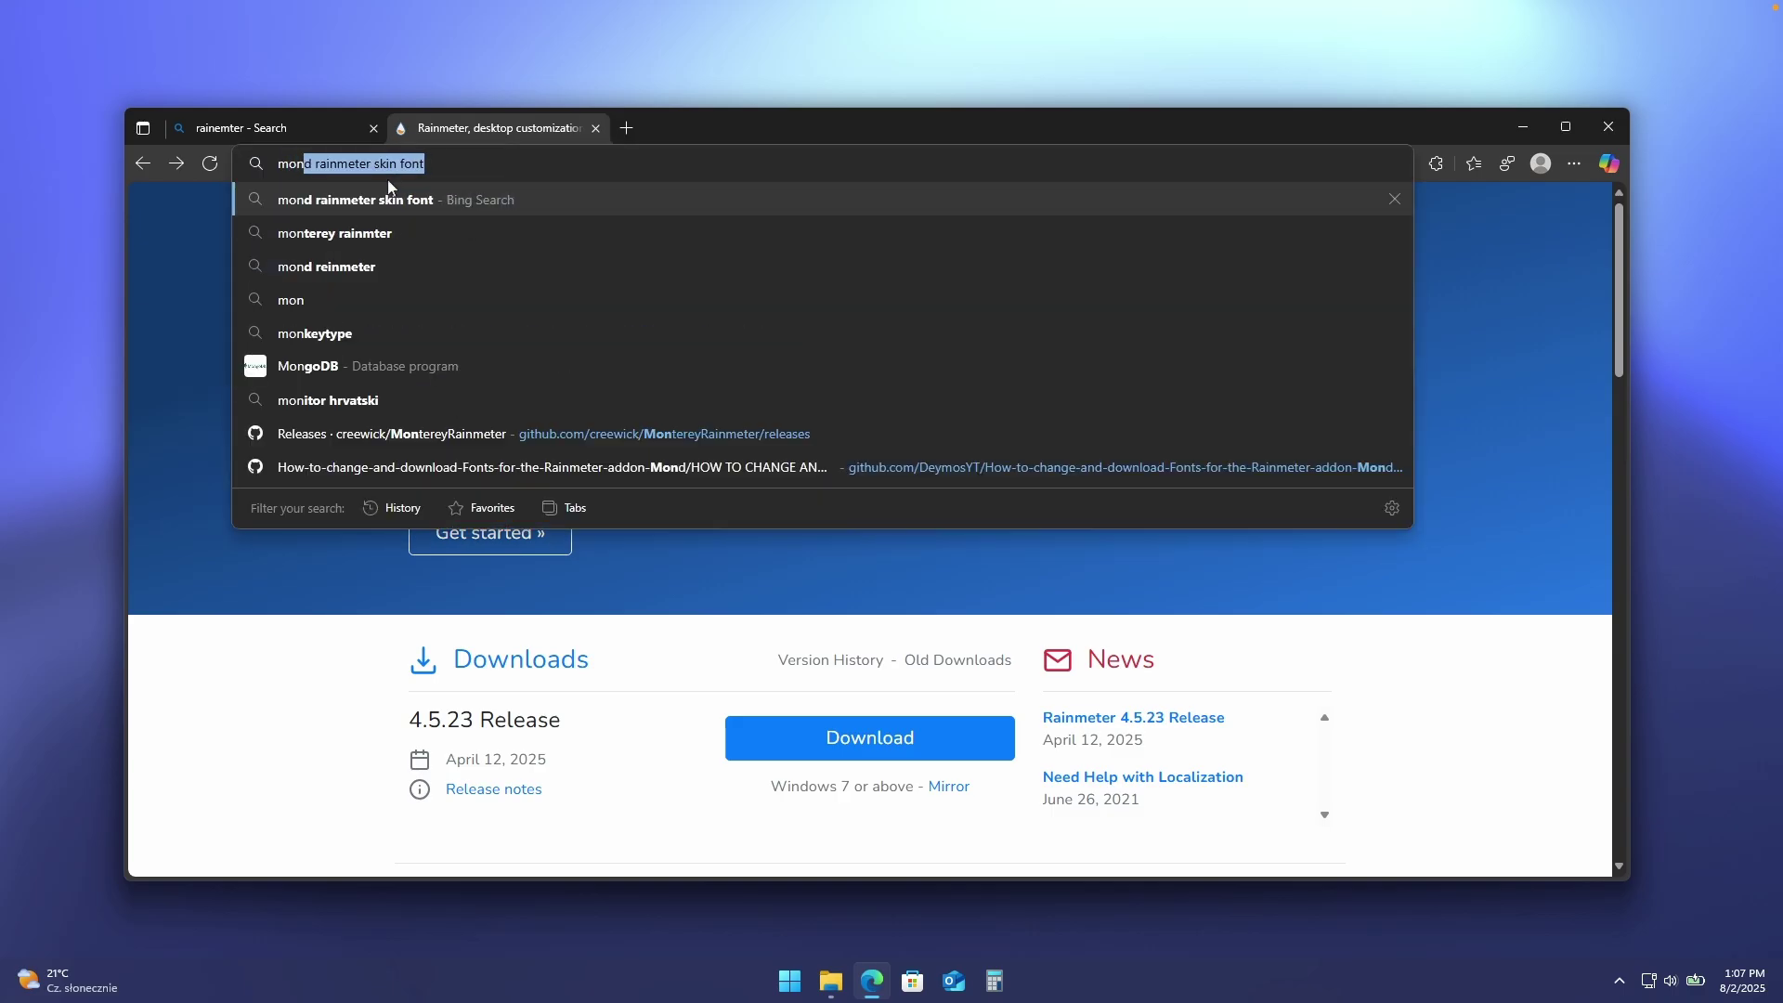
pyautogui.press('Down')
pyautogui.press('Return')
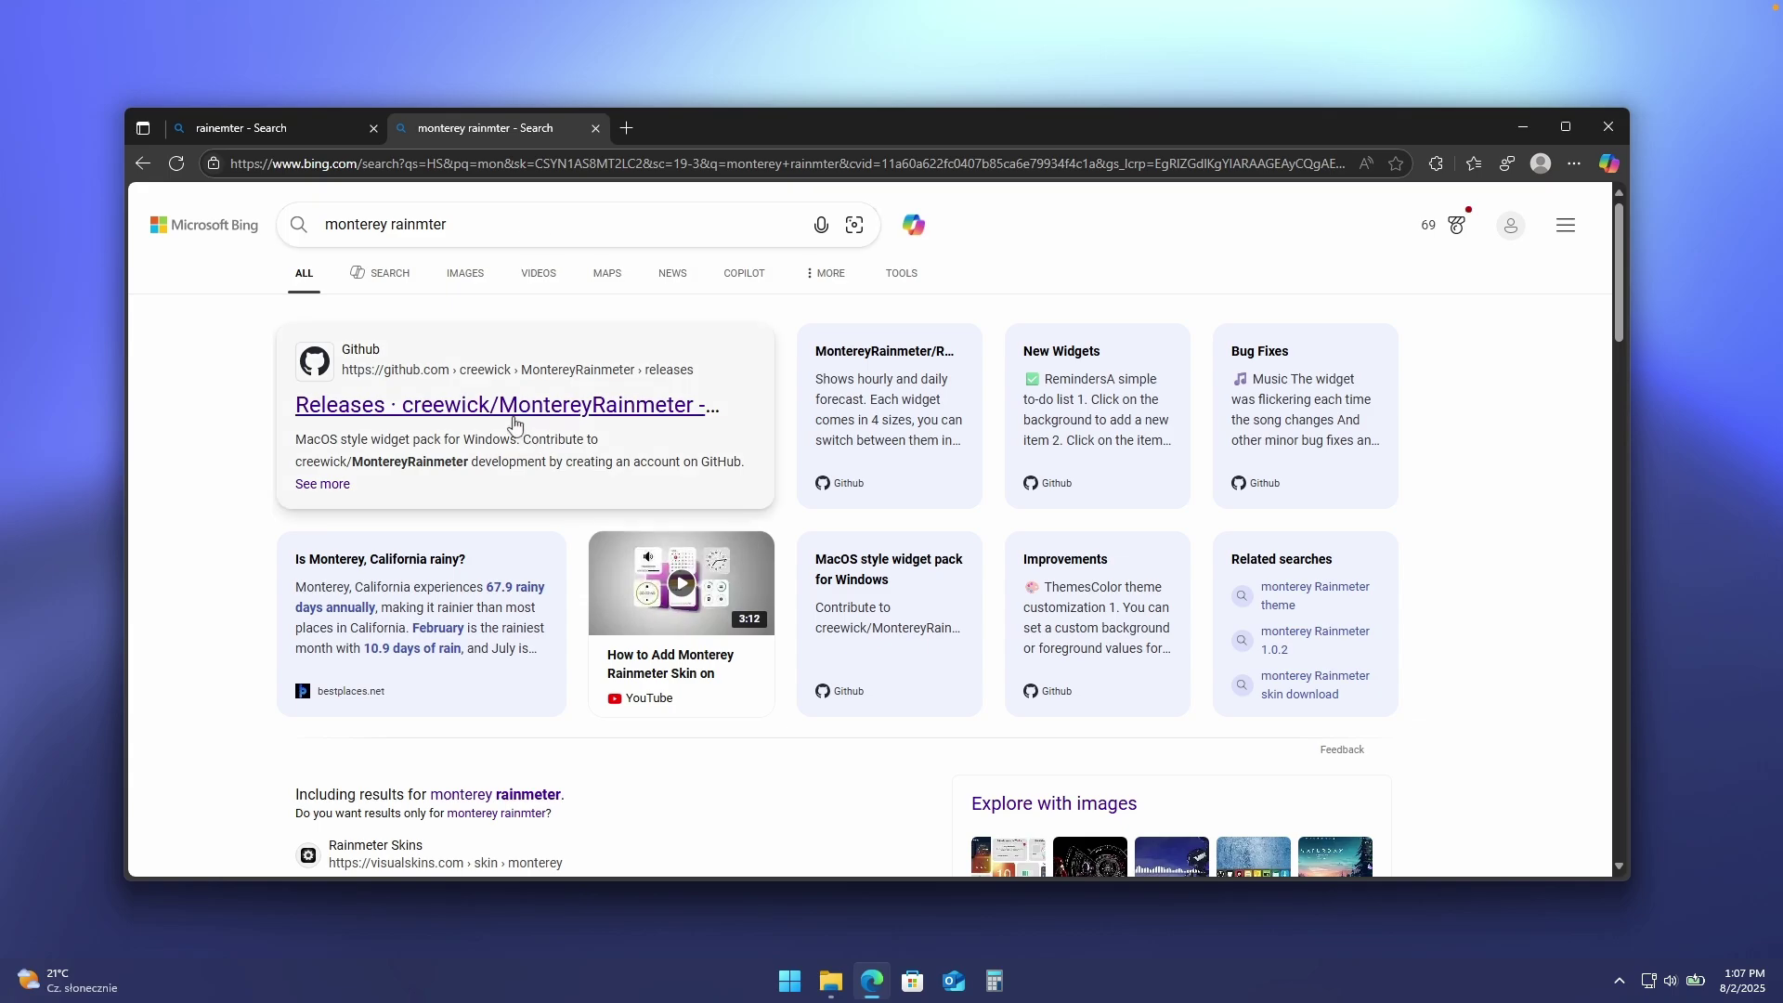
pyautogui.click(515, 418)
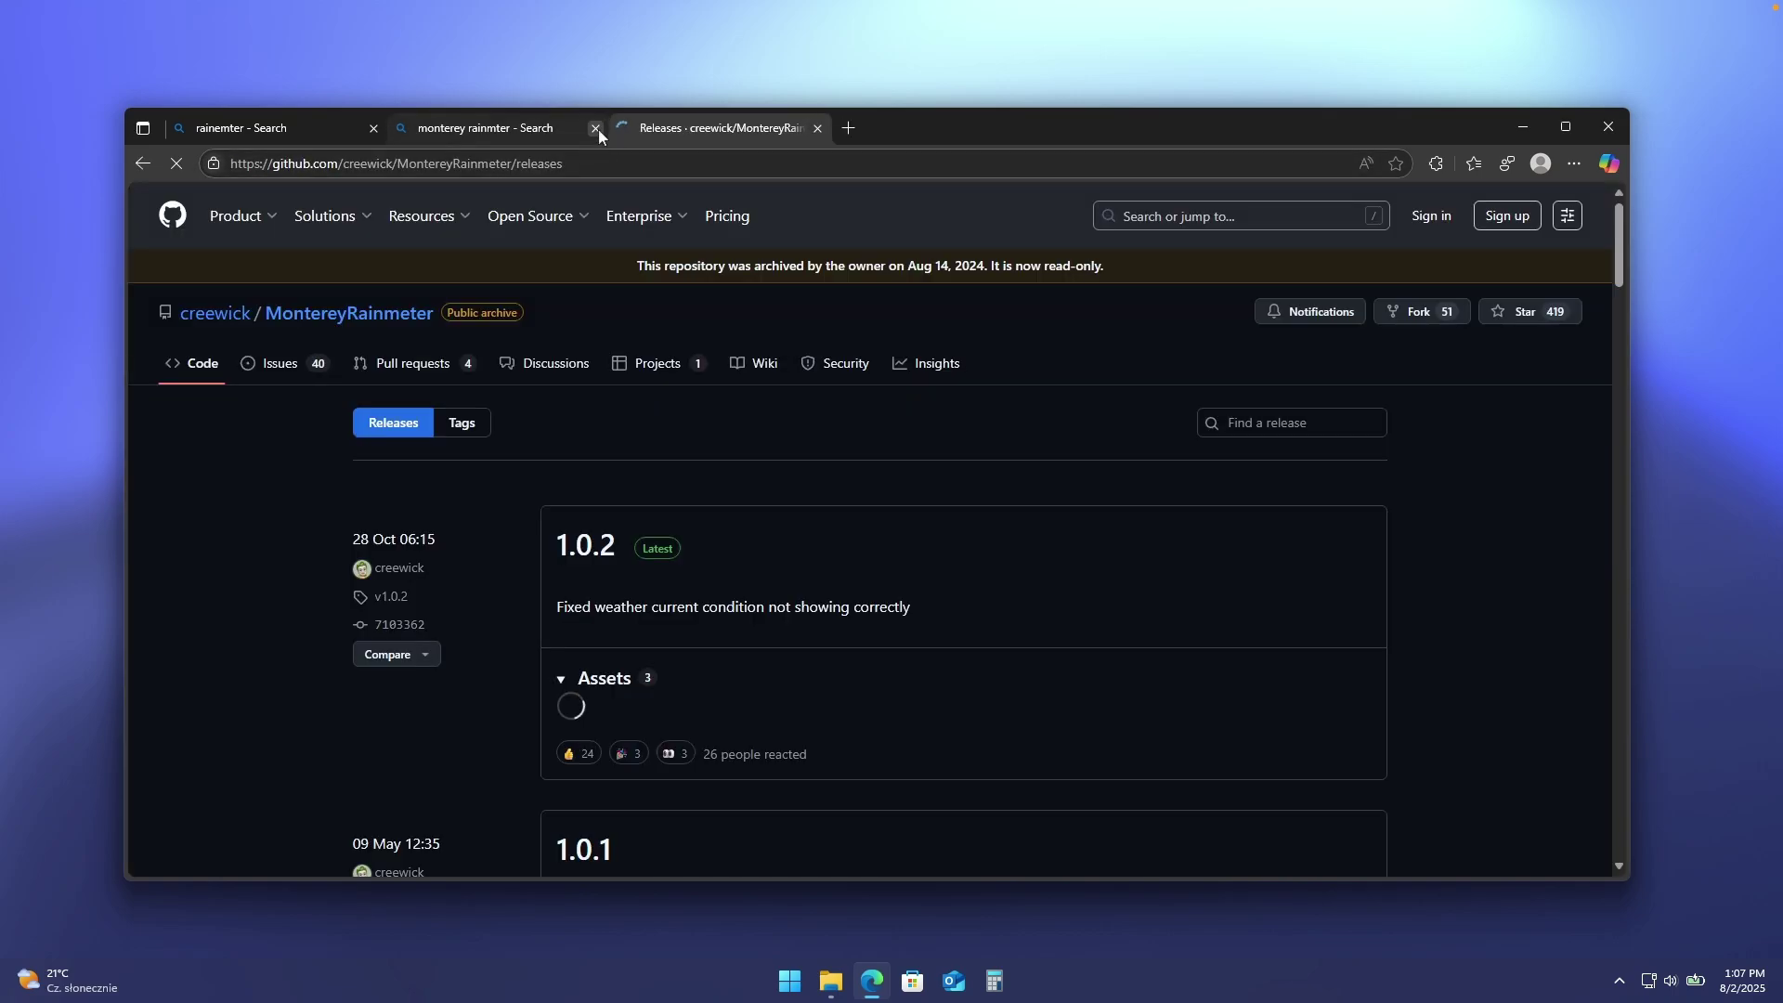
pyautogui.click(595, 128)
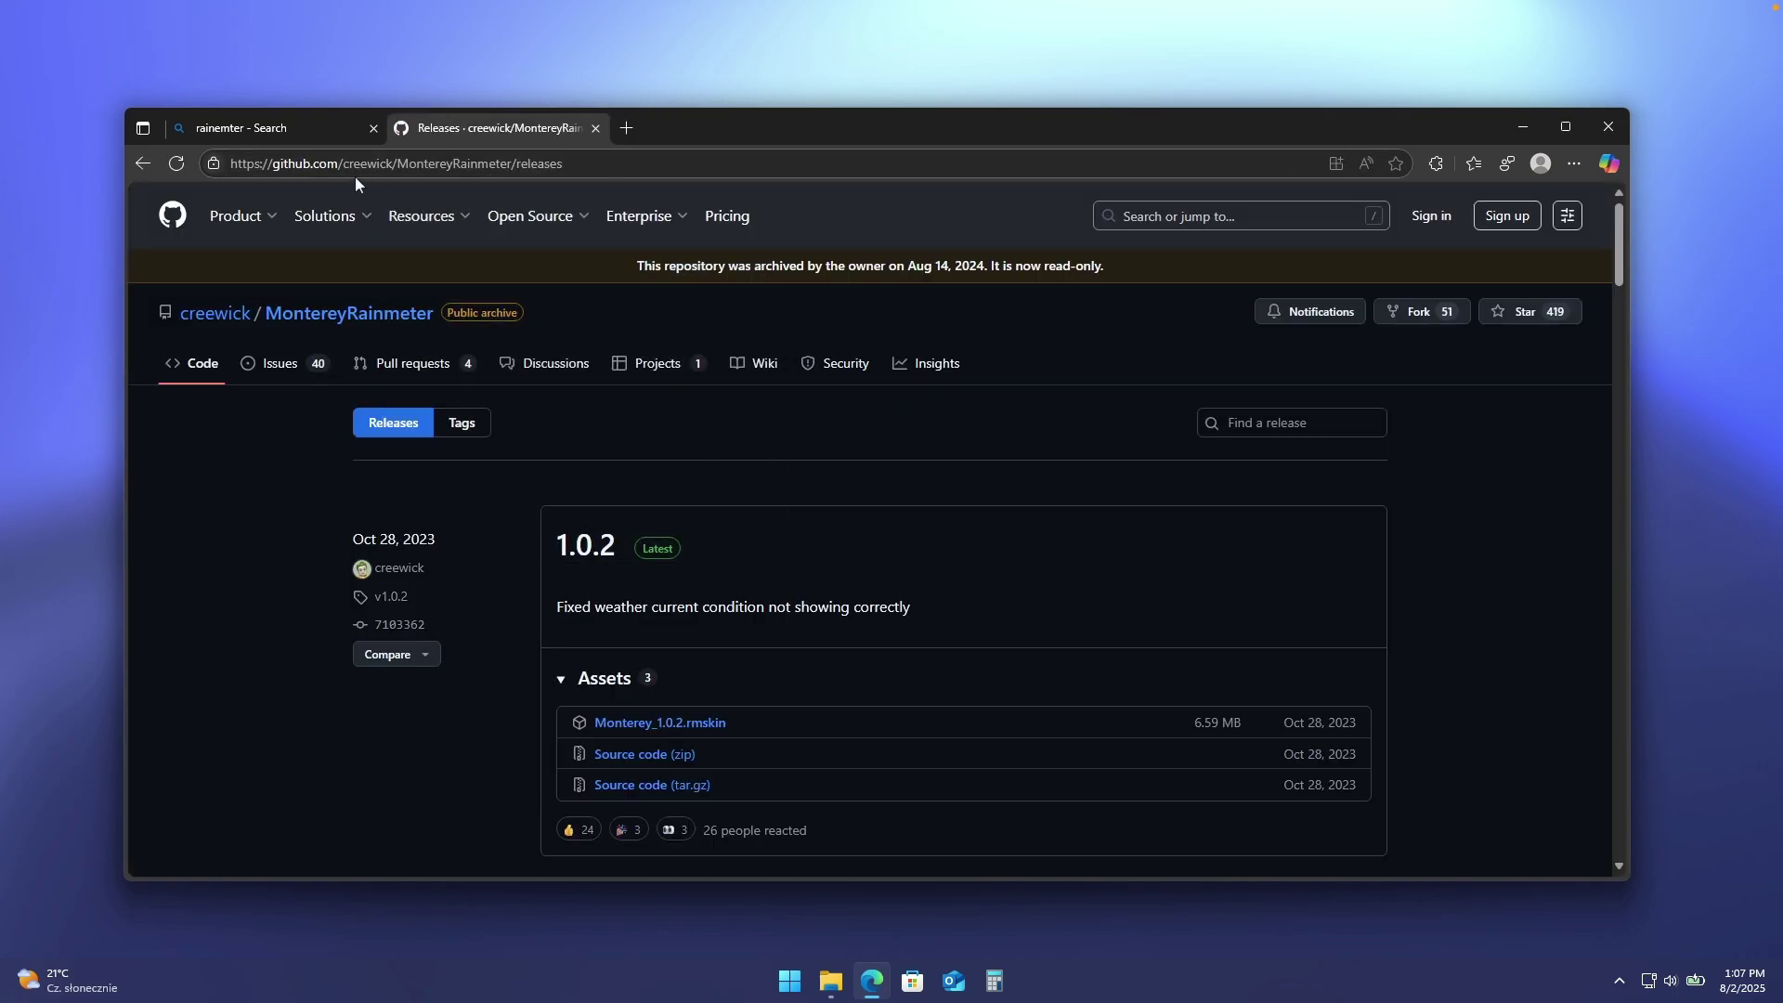
pyautogui.click(414, 171)
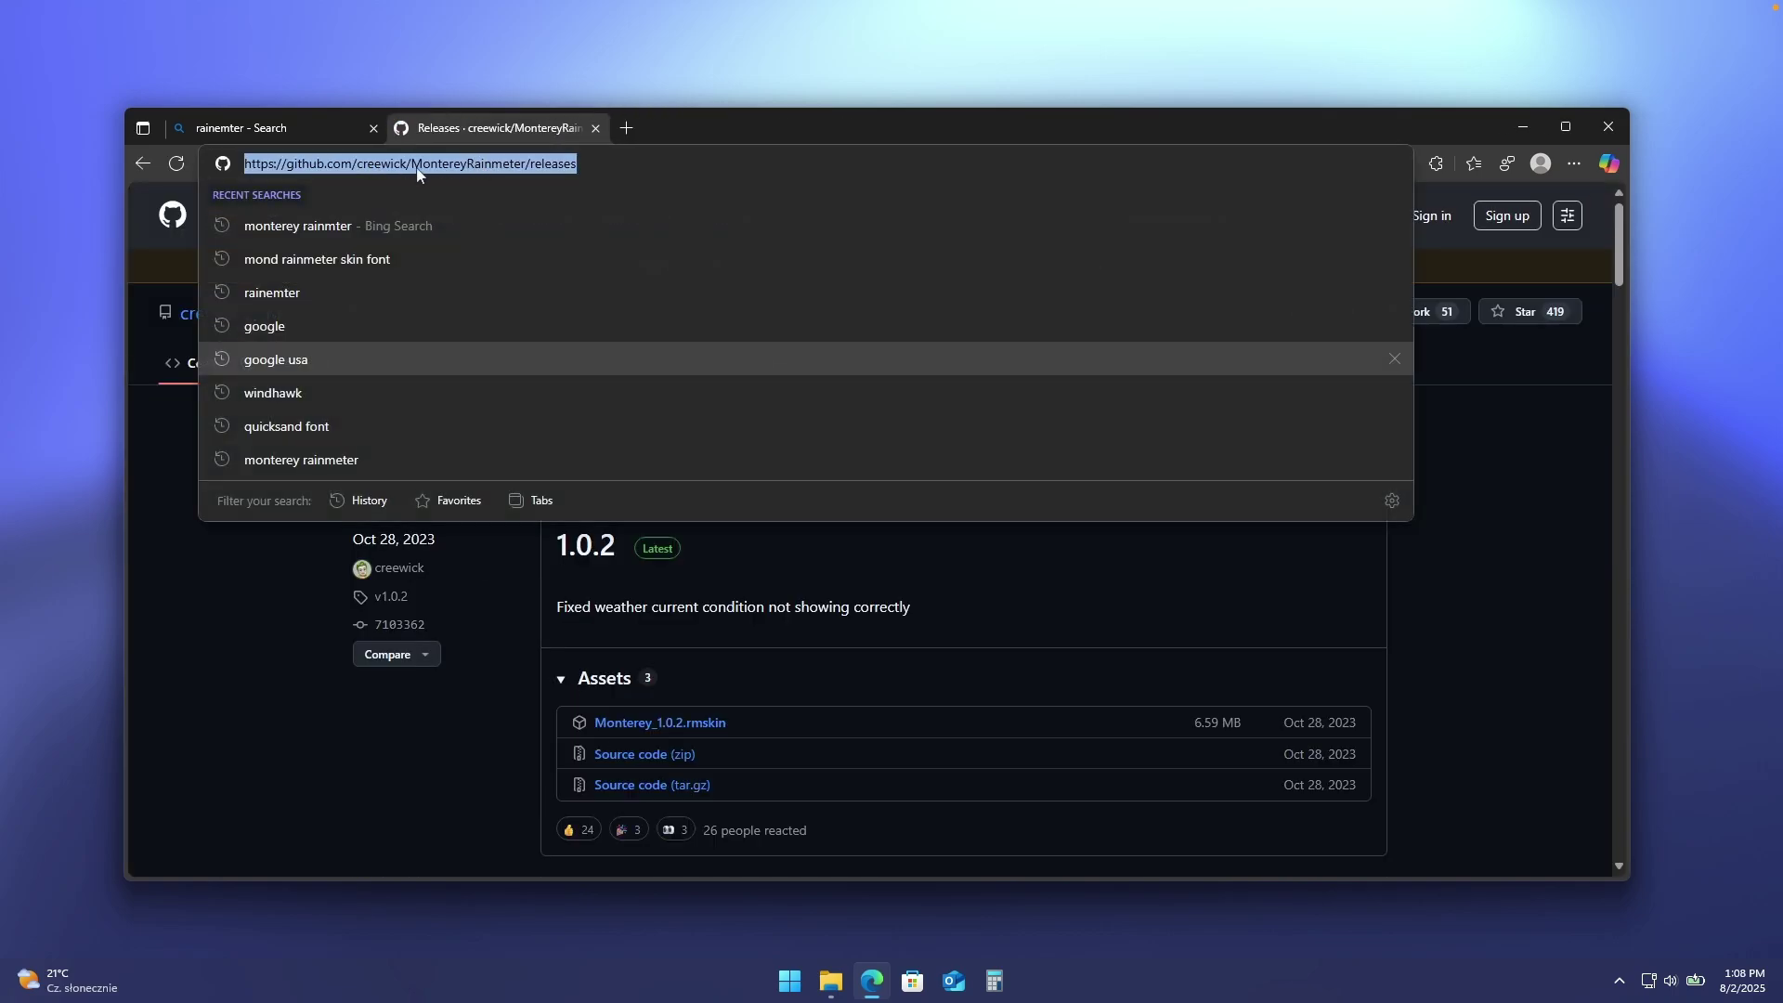
pyautogui.click(286, 632)
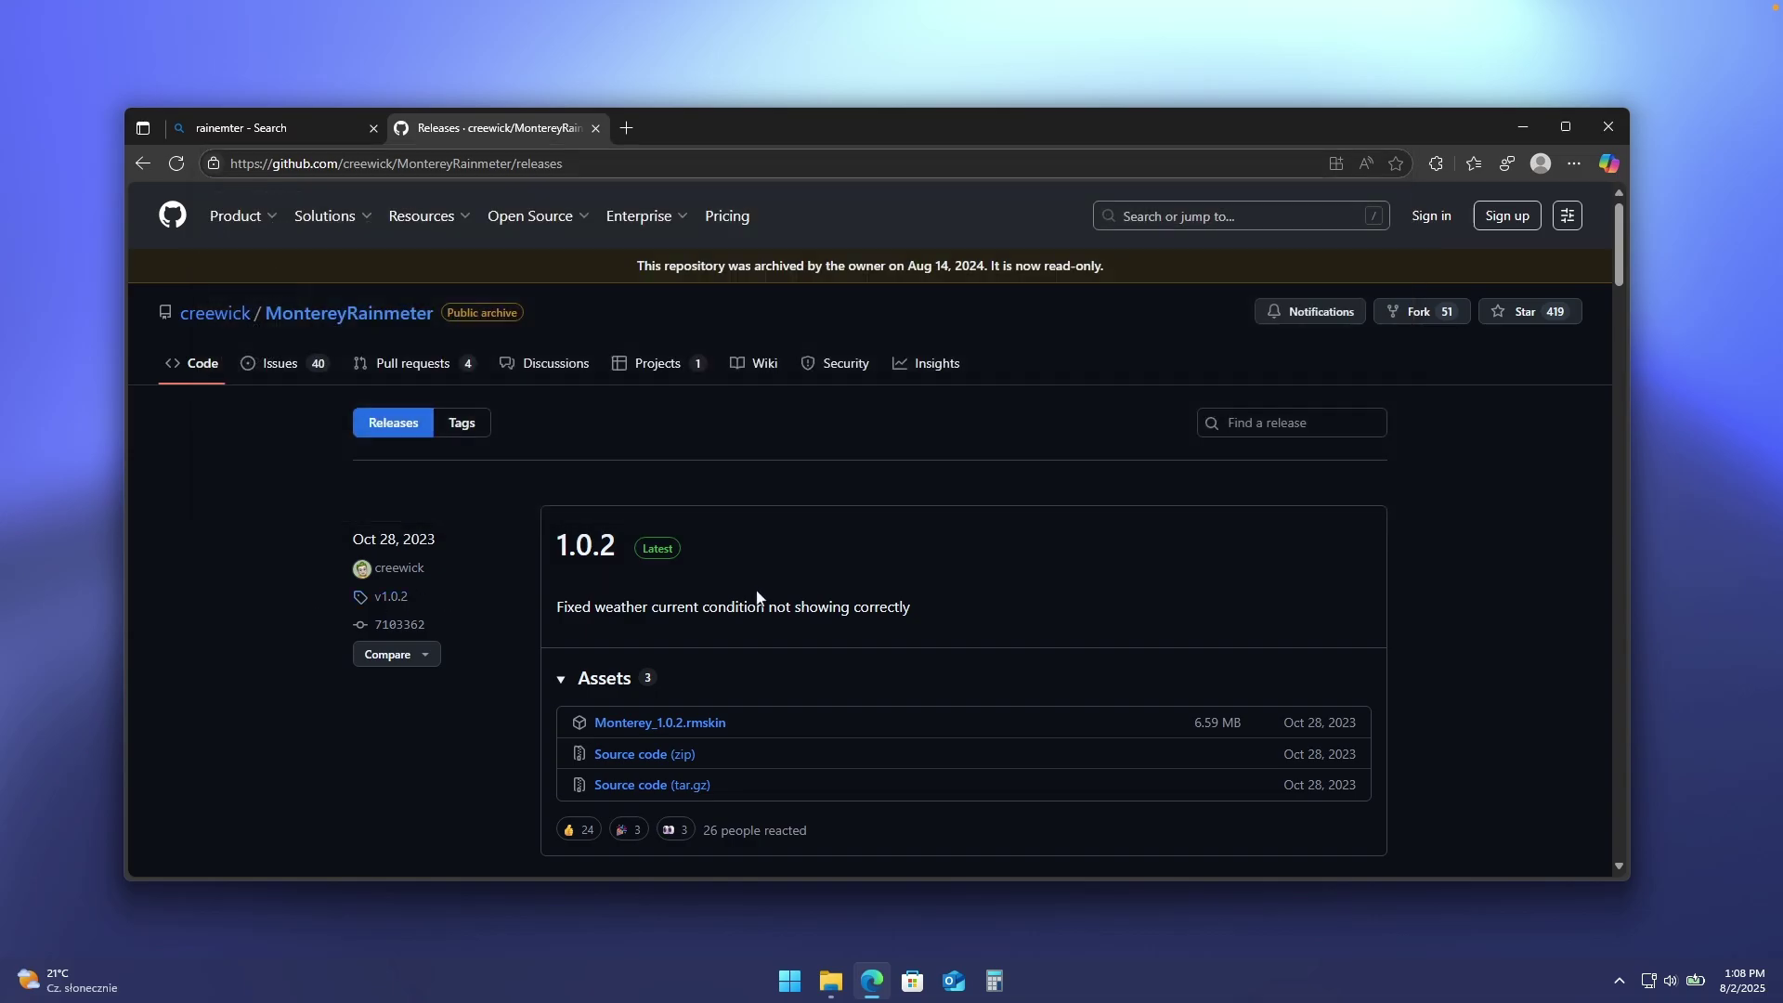
pyautogui.scroll(-1, 751, 661)
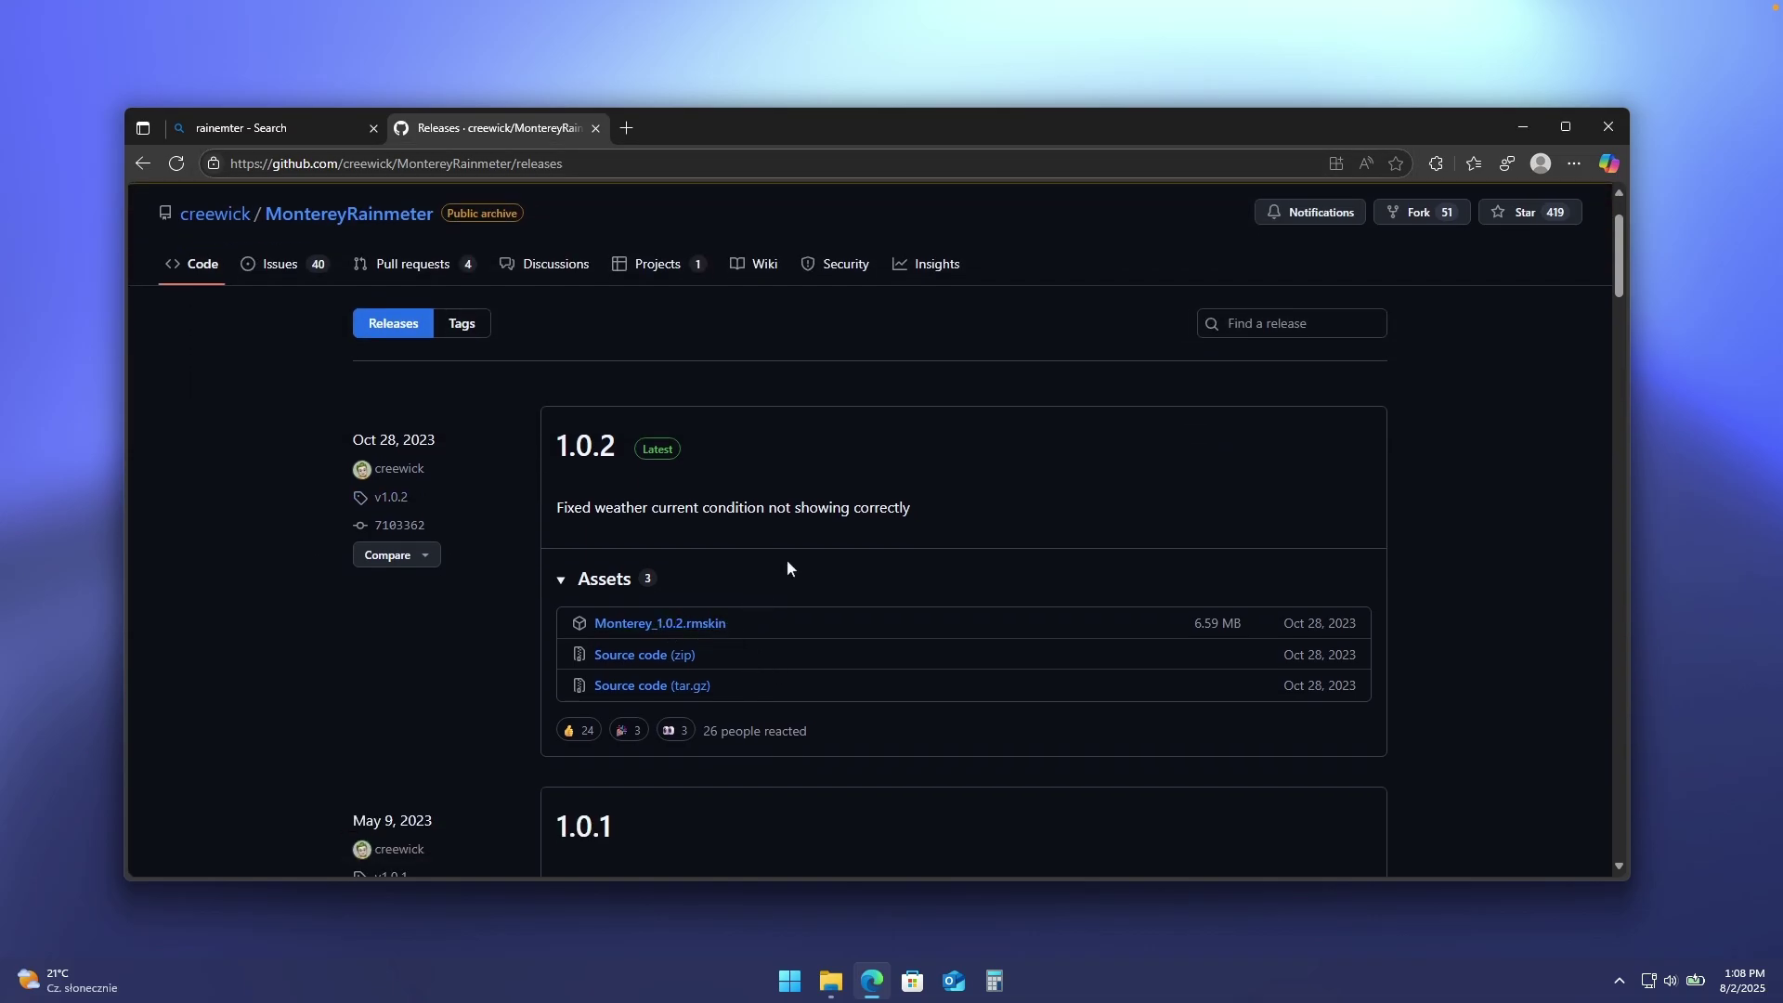
# - Minimize the browser and install the Monterey_1.0.2 Rainmeter skin from Downloads with its included skins loaded
pyautogui.click(1523, 127)
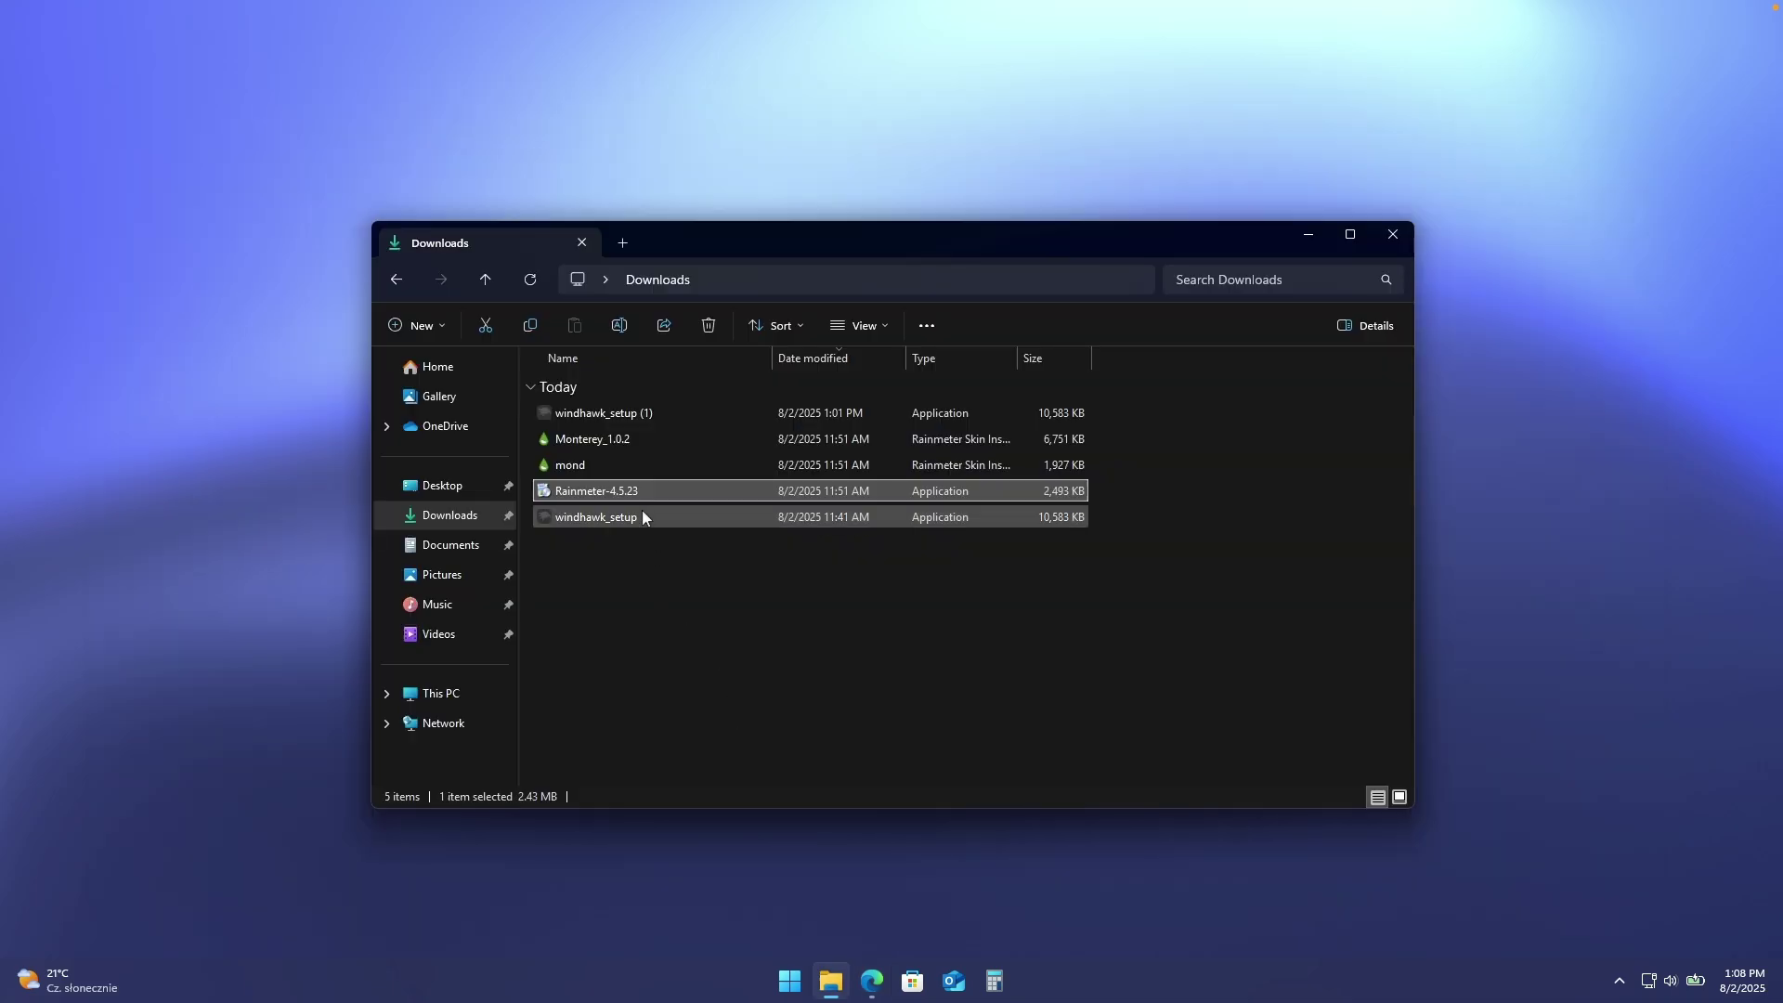
pyautogui.click(640, 436)
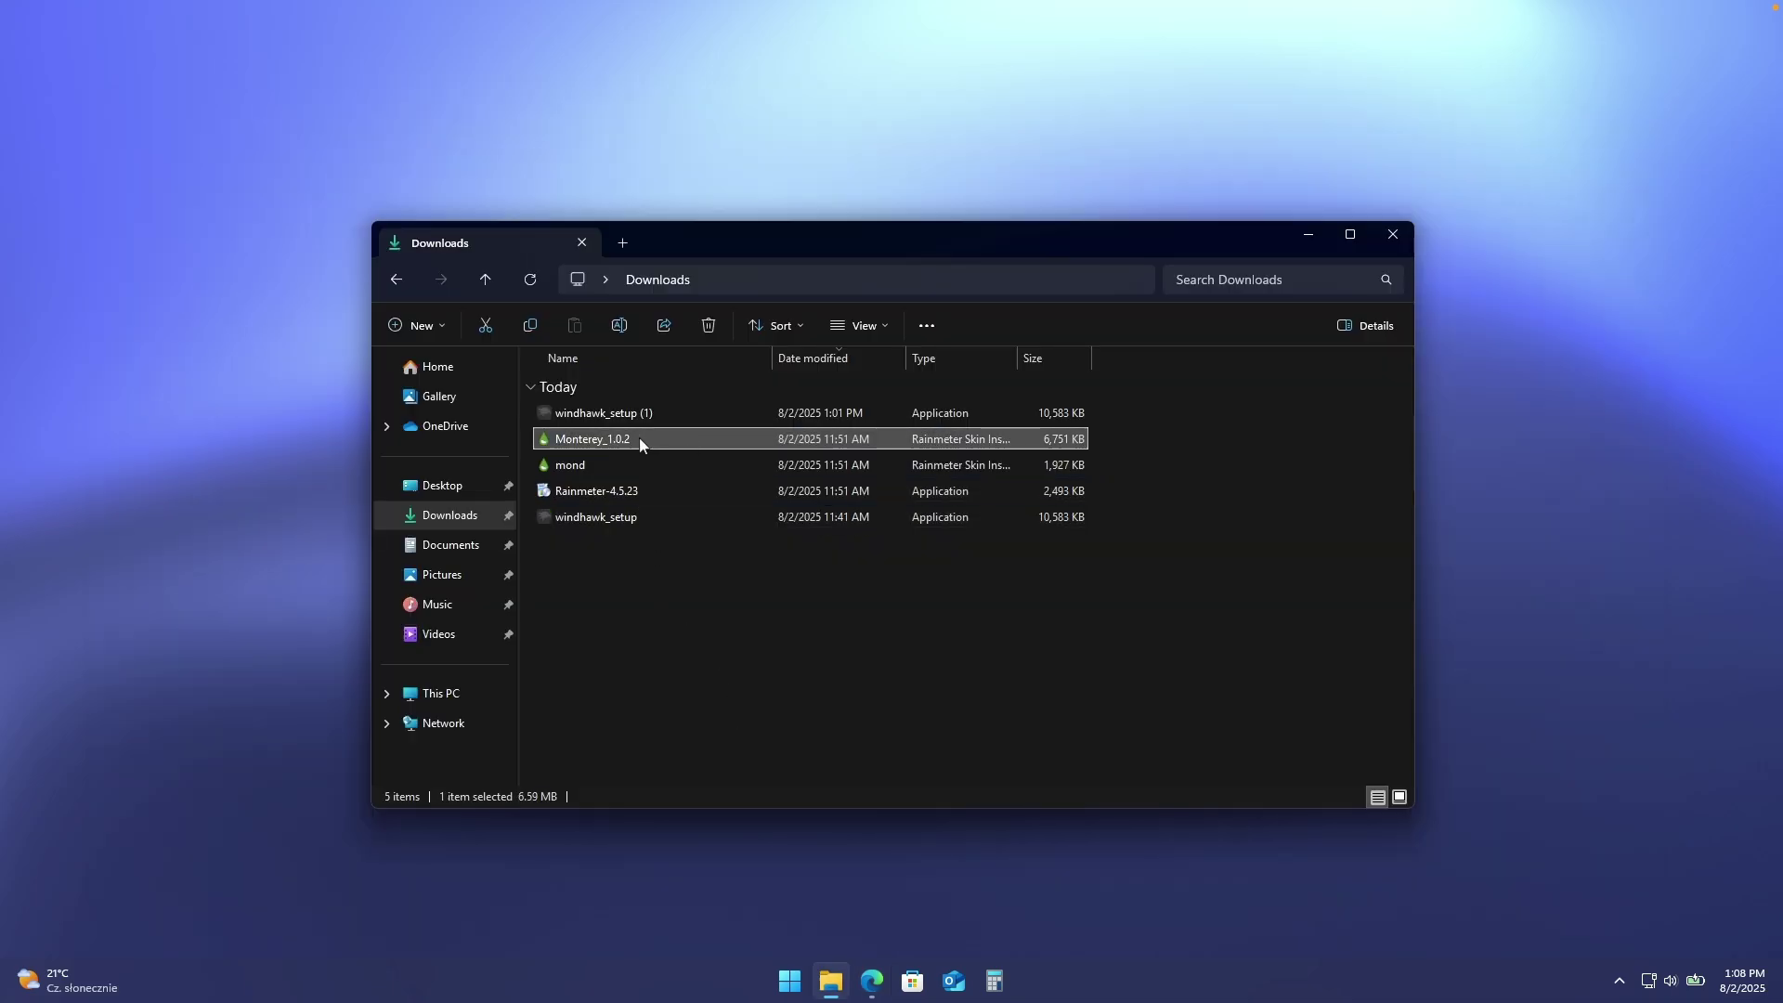
pyautogui.doubleClick(736, 440)
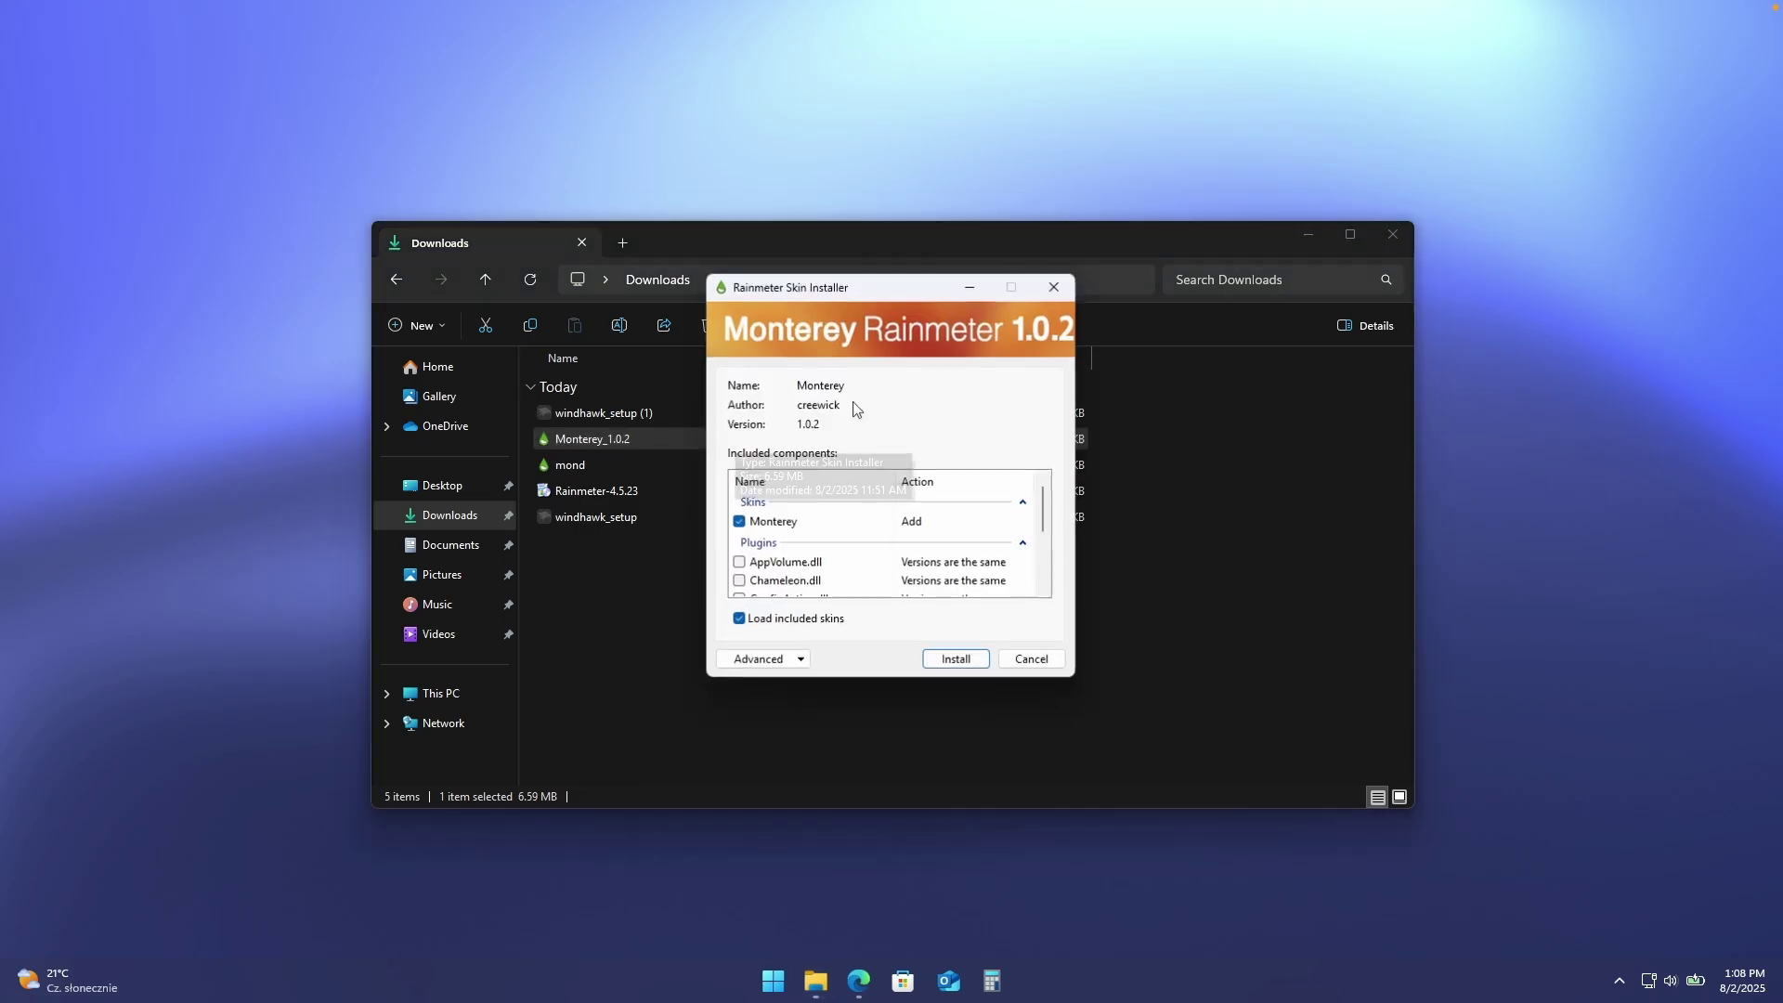
pyautogui.click(964, 660)
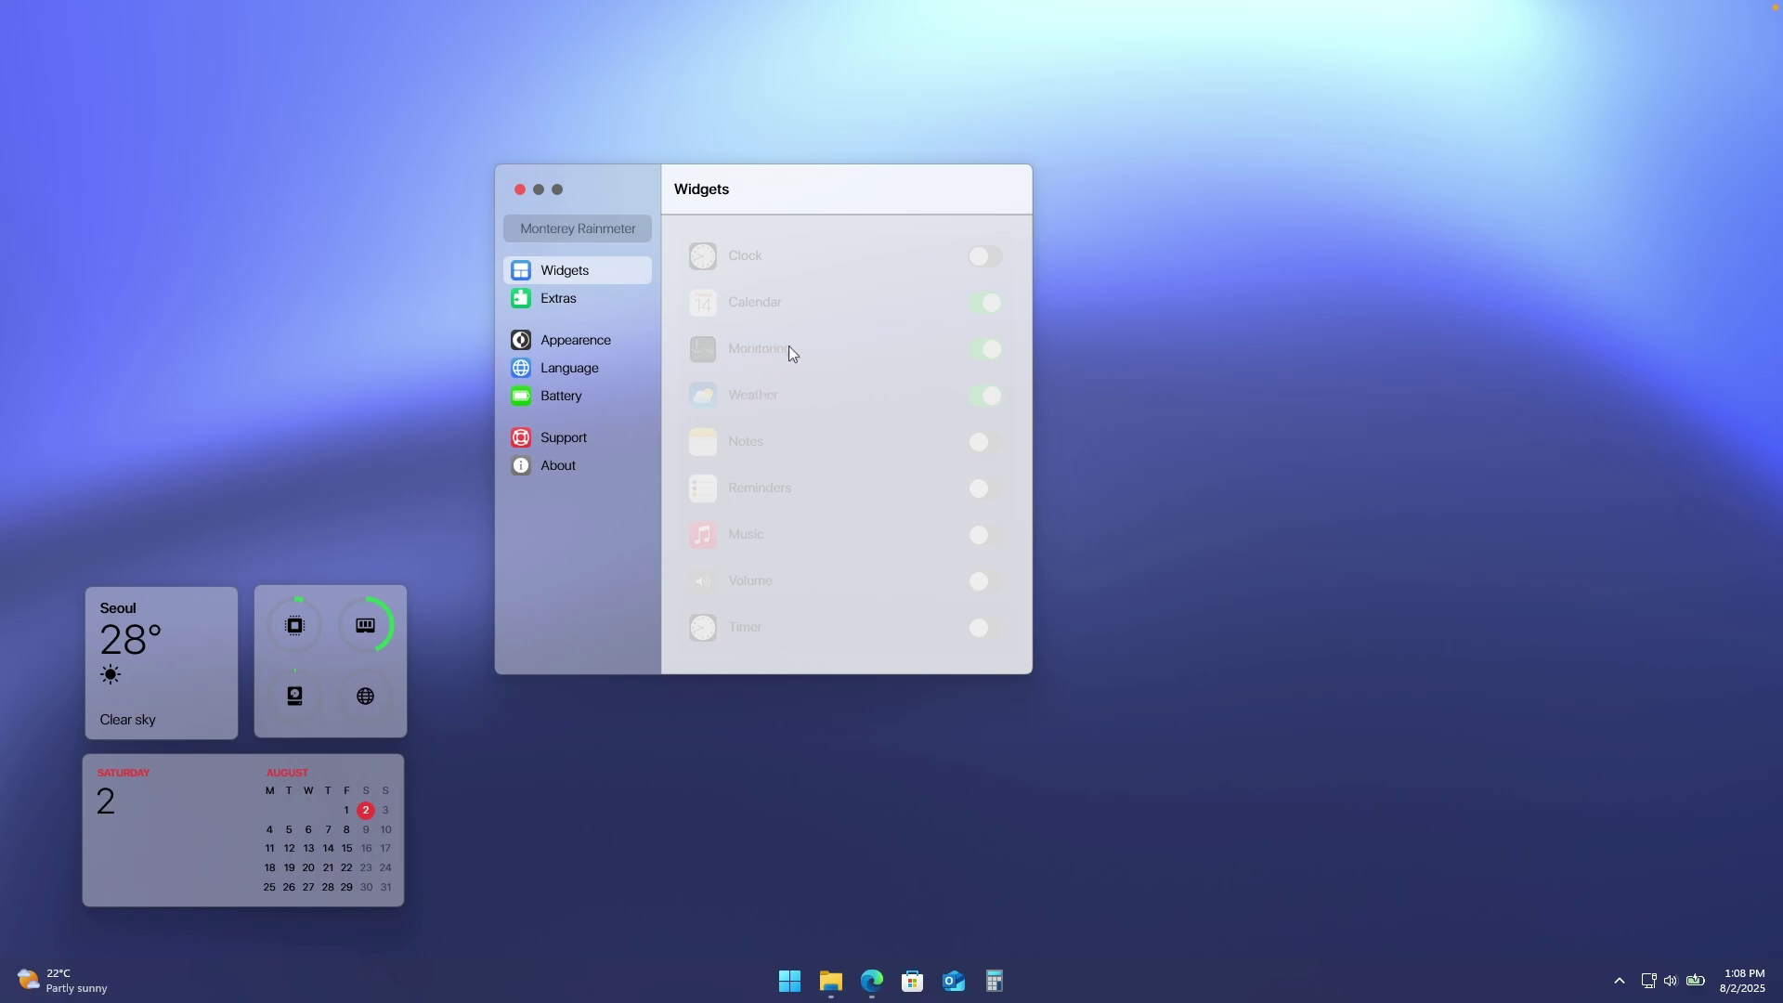
# - Dismiss the Monterey Rainmeter settings window and adjust the placement of the weather and calendar widgets on the desktop
pyautogui.click(538, 190)
pyautogui.moveTo(193, 627); pyautogui.dragTo(185, 662)
pyautogui.moveTo(193, 828); pyautogui.dragTo(193, 812)
pyautogui.moveTo(179, 716); pyautogui.dragTo(182, 690)
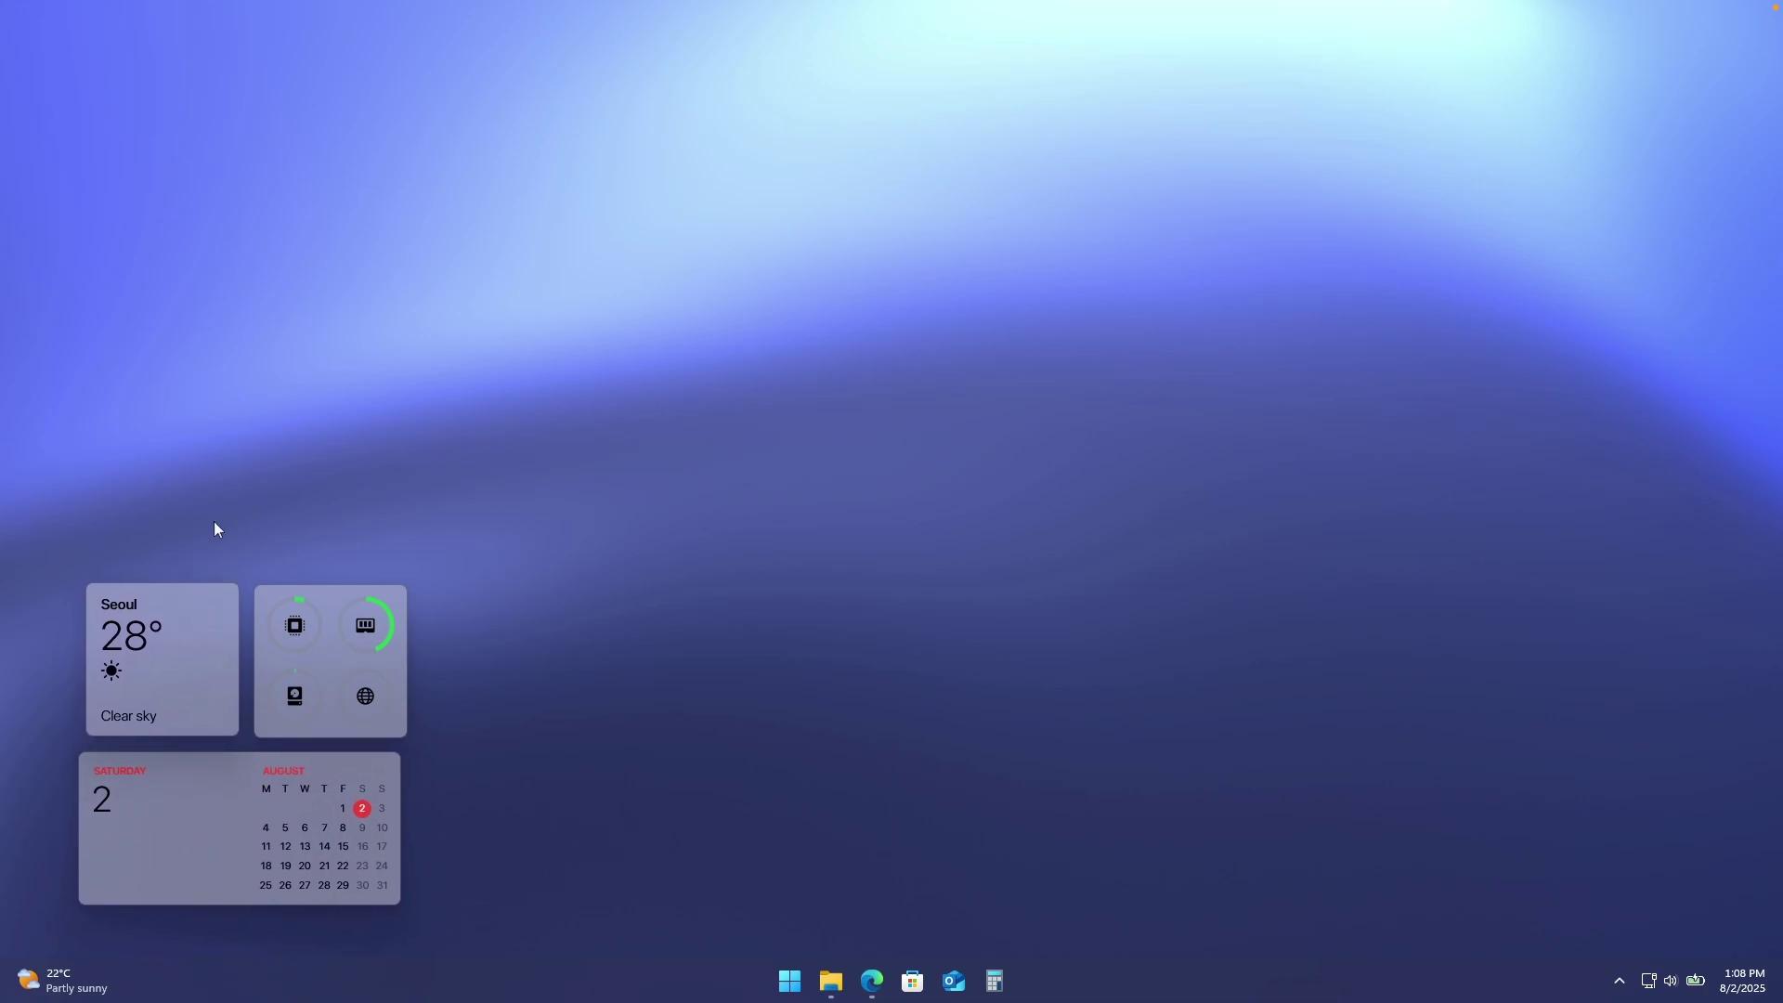
# - Try the Wide size on the weather widget, switch it back to Medium, and return it above the calendar
pyautogui.rightClick(203, 632)
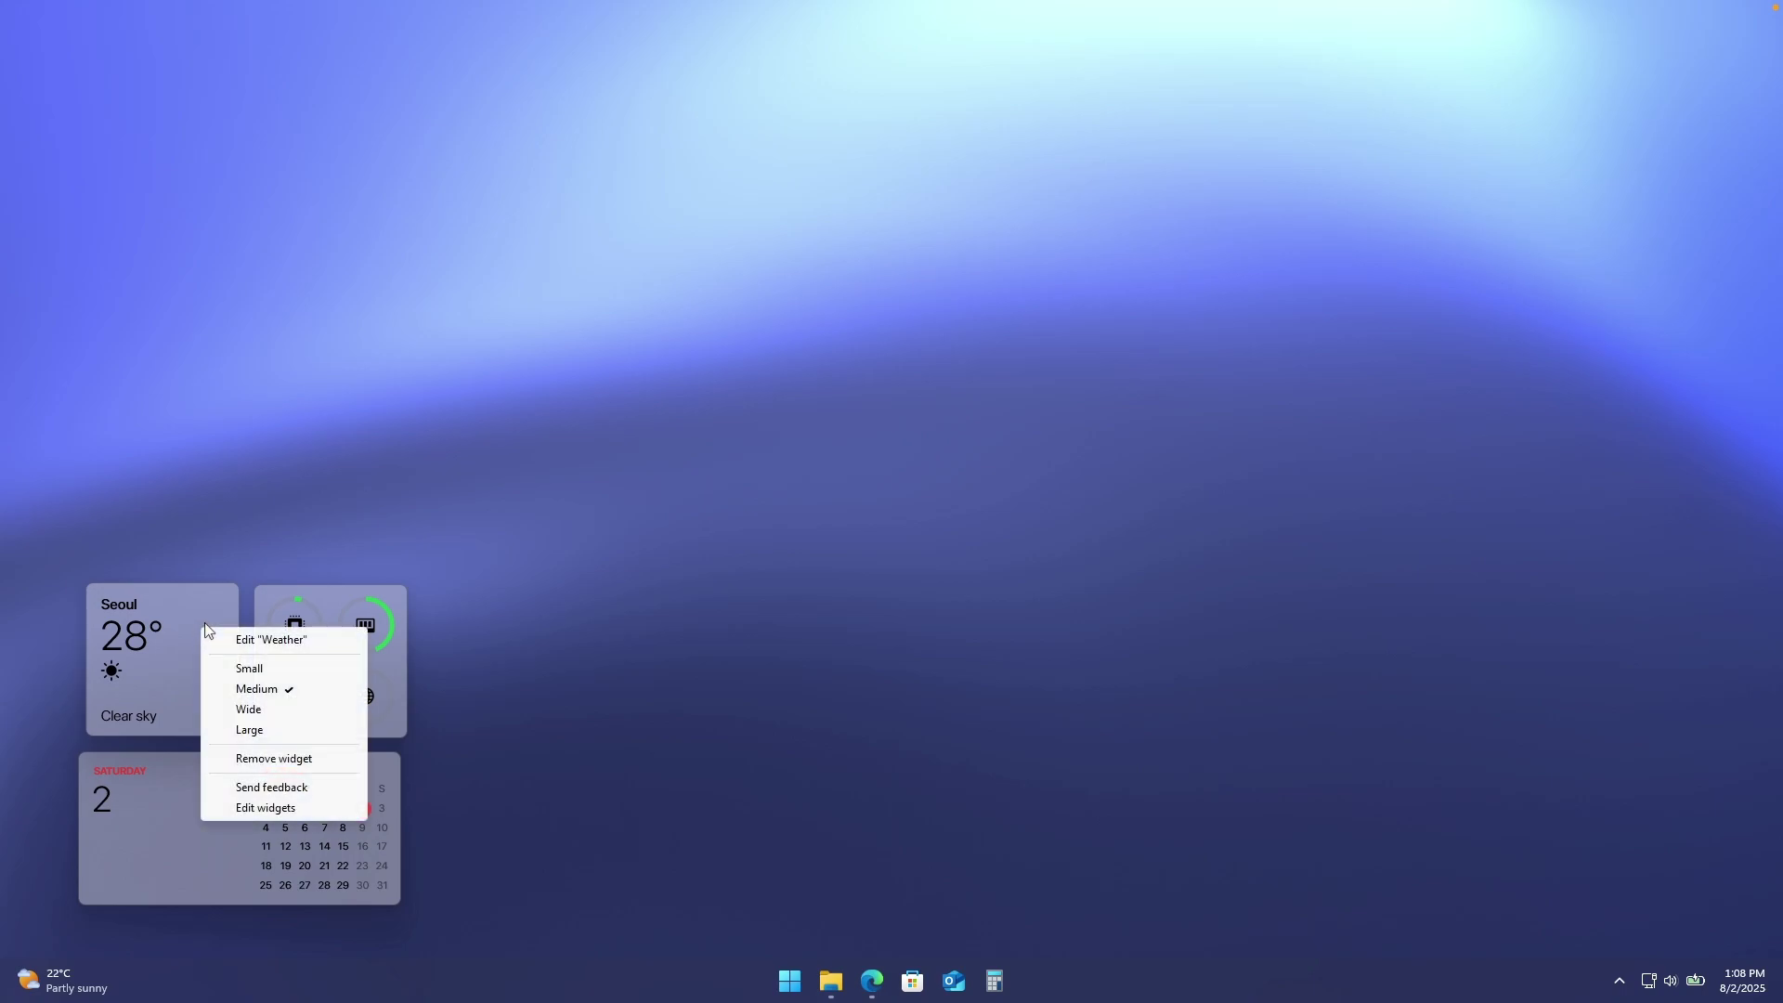
pyautogui.click(283, 716)
pyautogui.moveTo(259, 641); pyautogui.dragTo(271, 498)
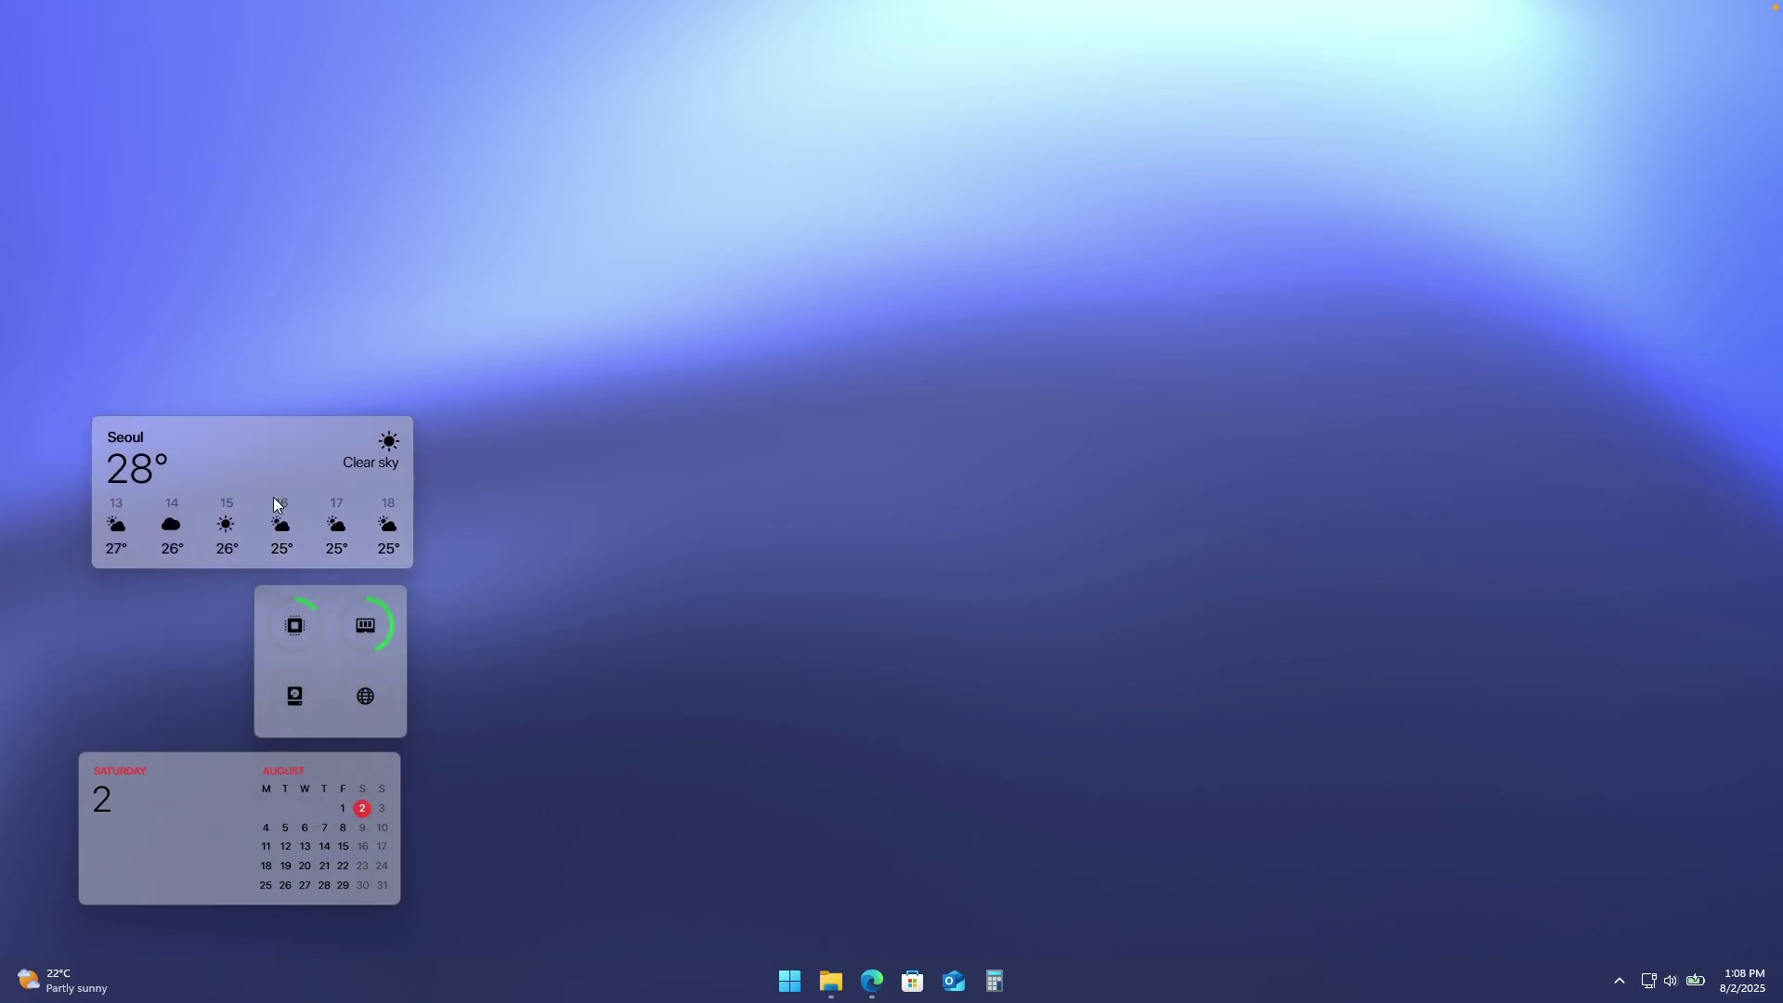
pyautogui.rightClick(259, 448)
pyautogui.click(343, 505)
pyautogui.moveTo(204, 475); pyautogui.dragTo(195, 641)
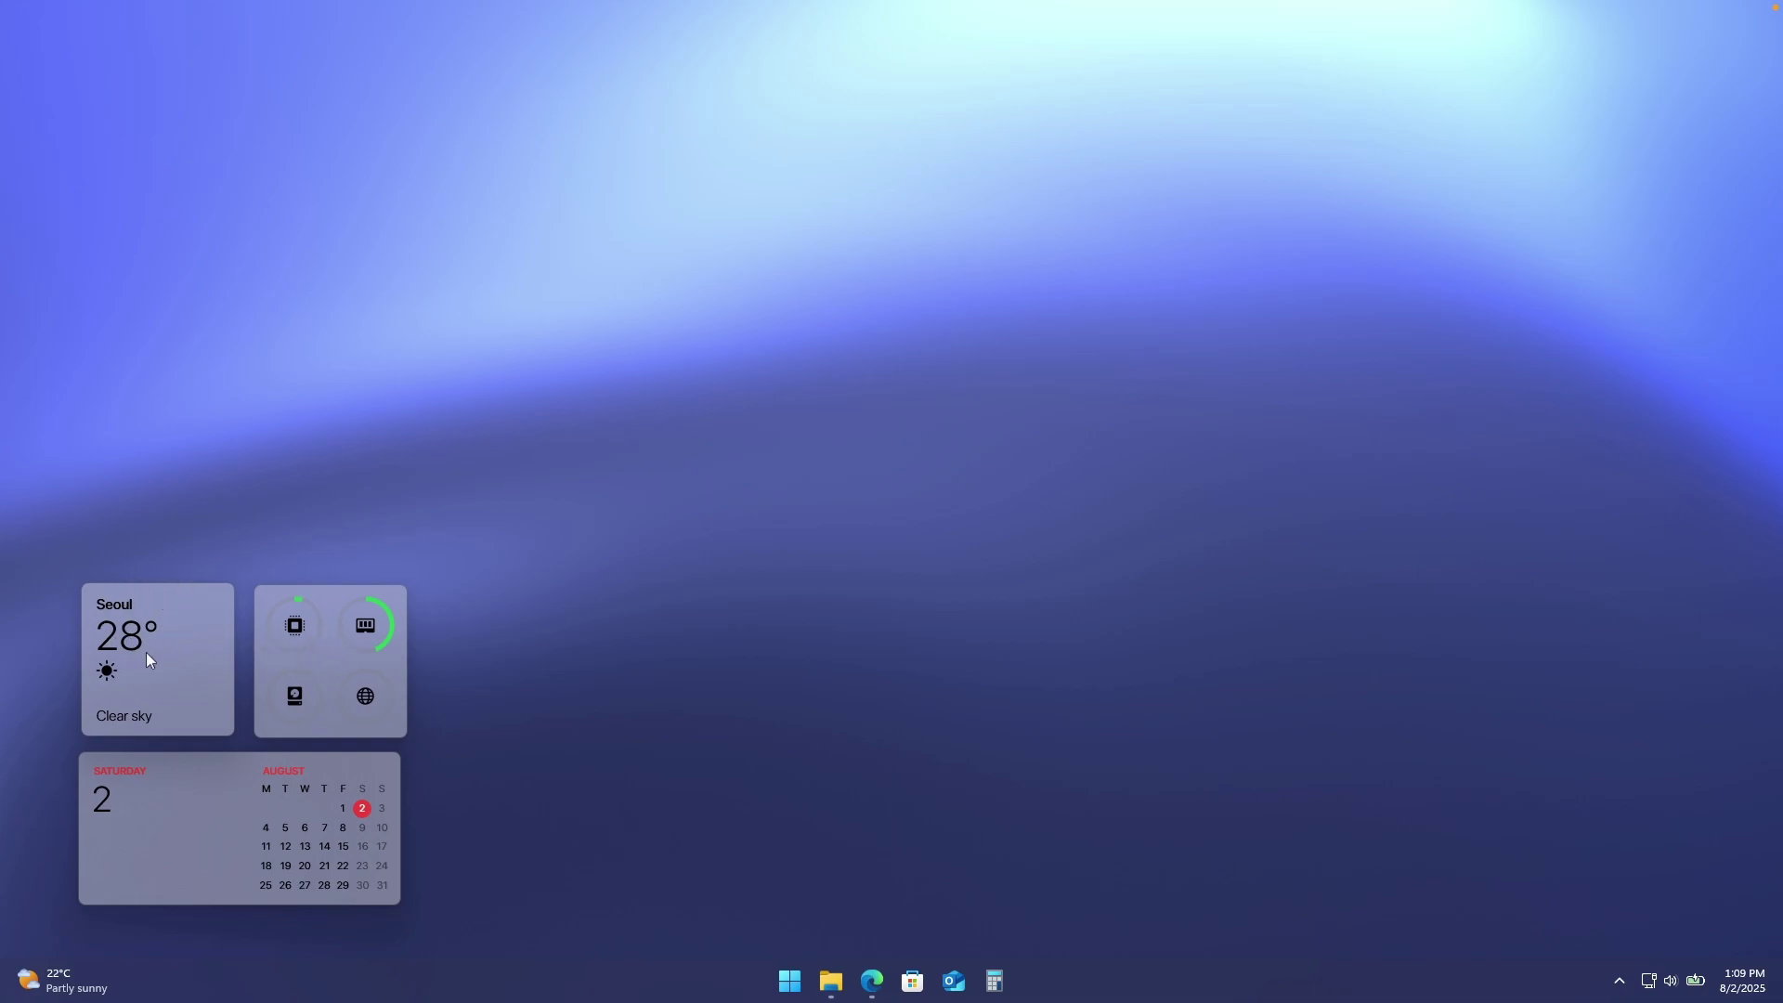
# - Edit the weather widget to use London as its city and save the change
pyautogui.rightClick(201, 637)
pyautogui.click(290, 652)
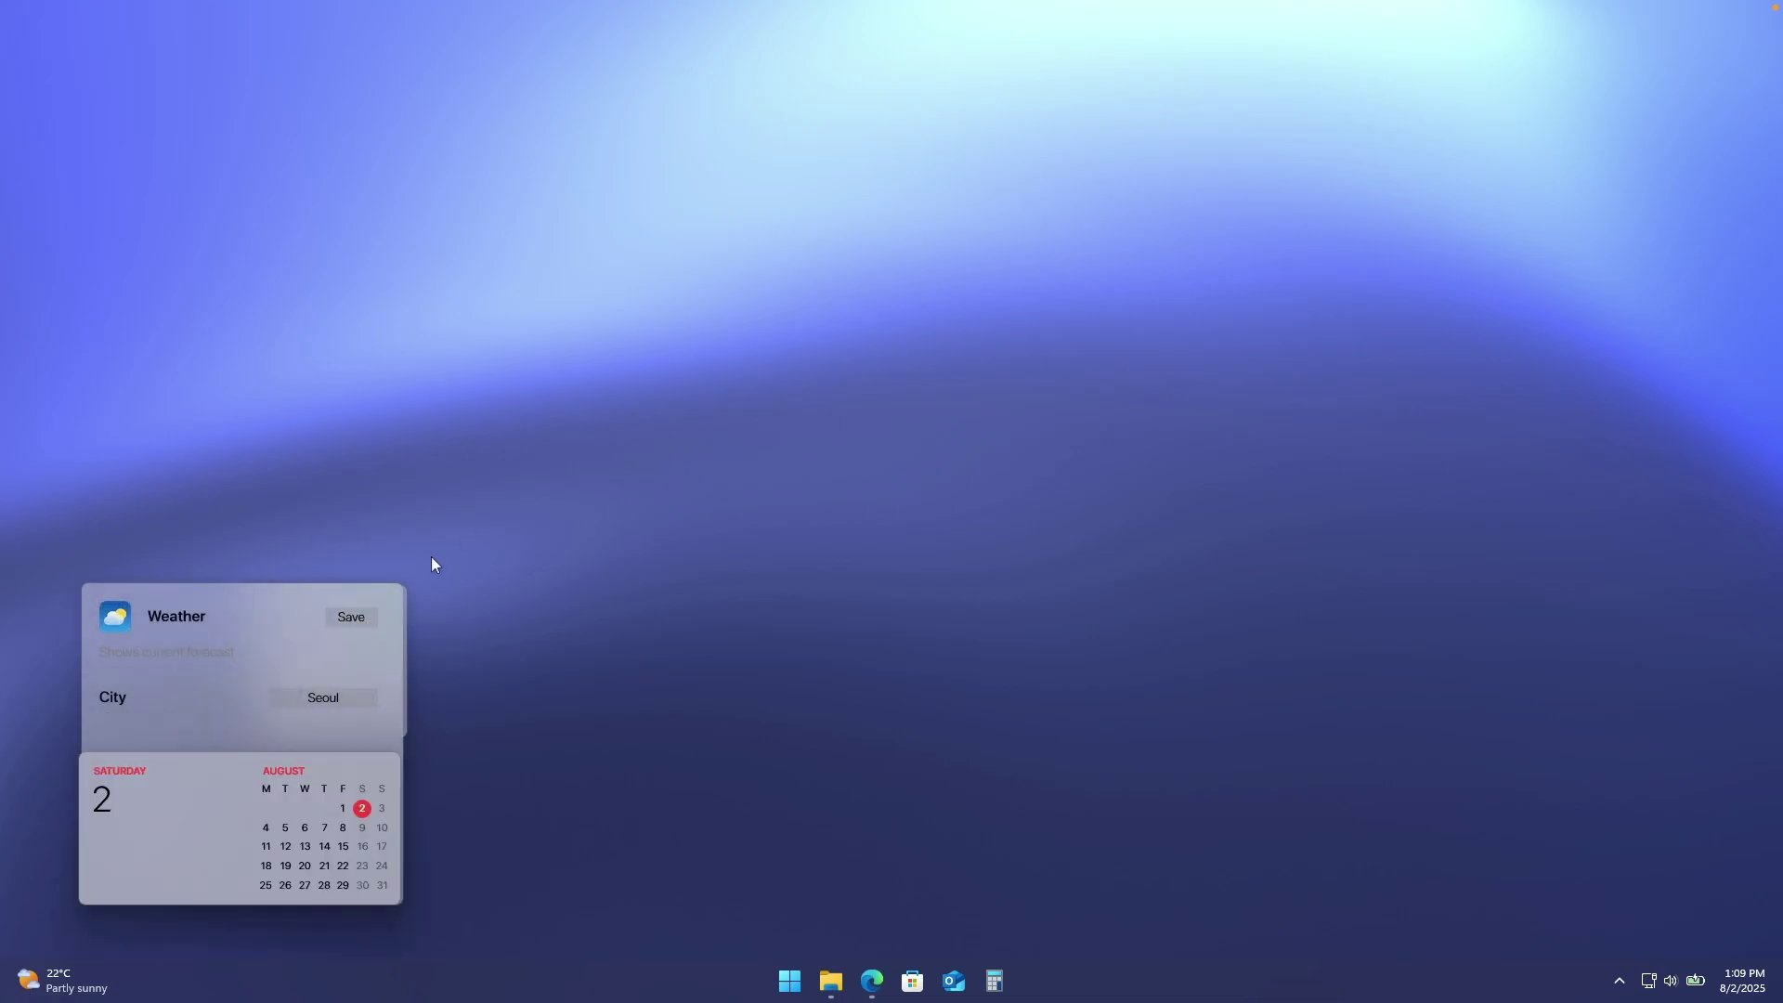
pyautogui.click(342, 695)
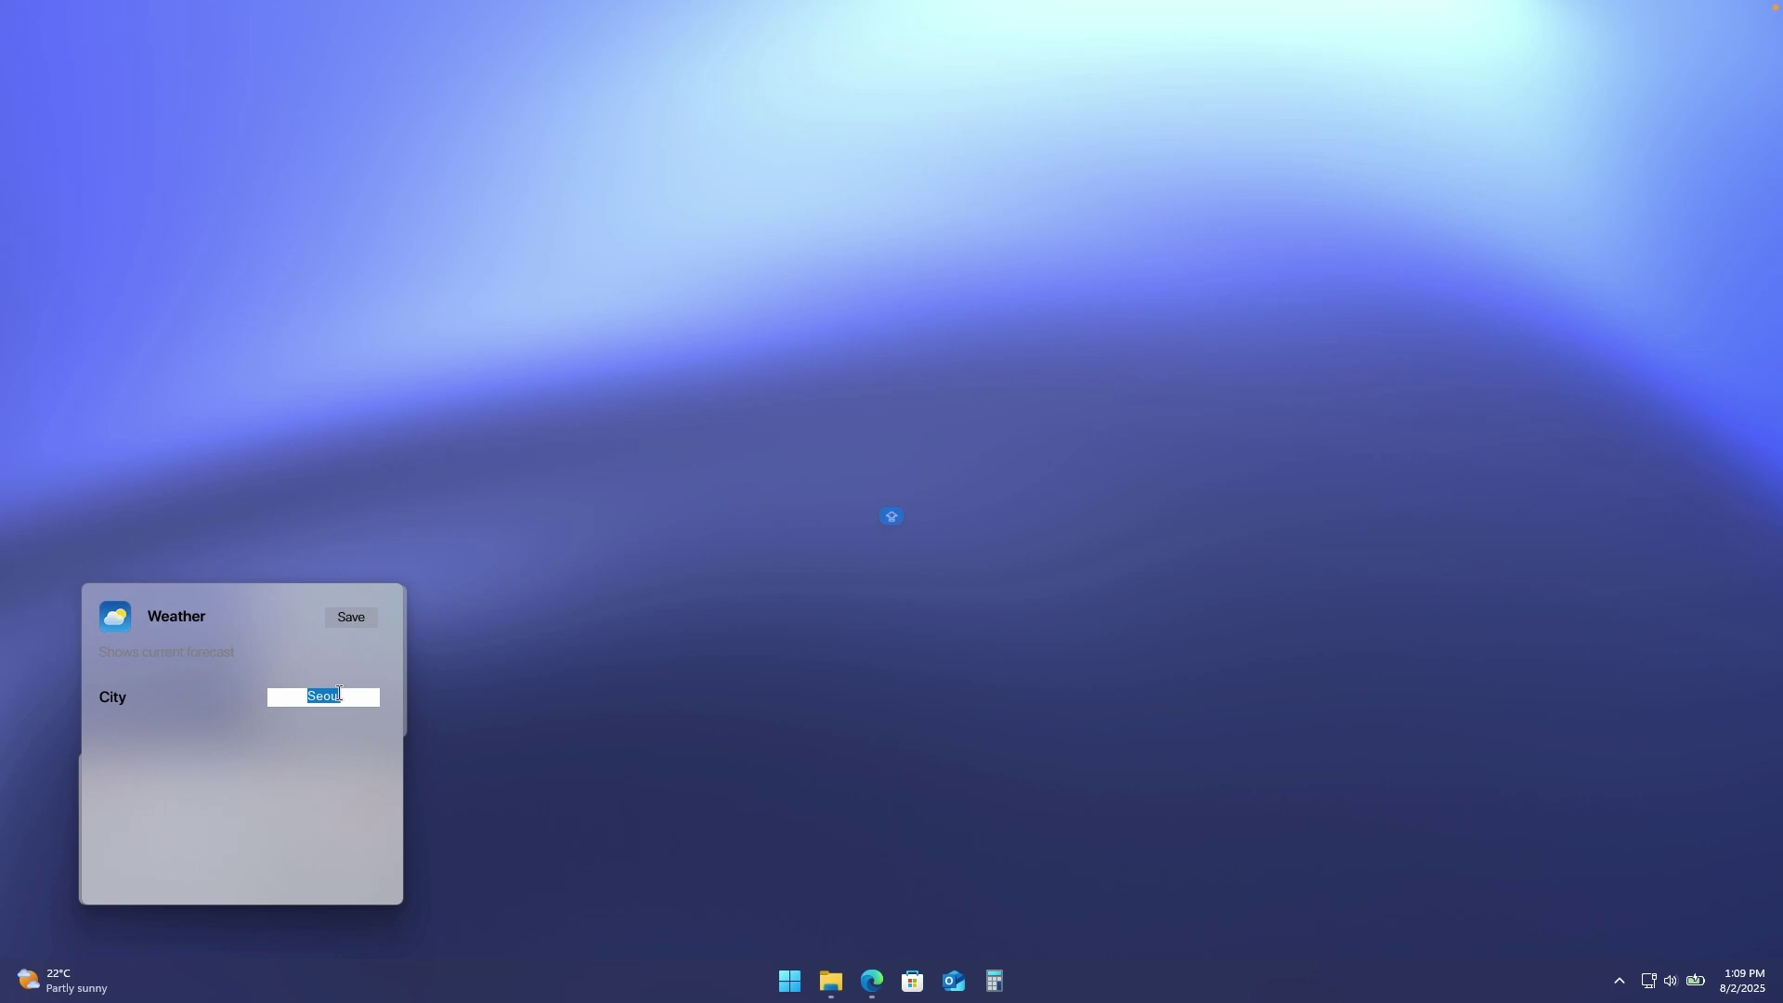
pyautogui.press('capslock')
pyautogui.write('L')
pyautogui.press('capslock')
pyautogui.write('ondon')
pyautogui.press('Return')
pyautogui.click(351, 618)
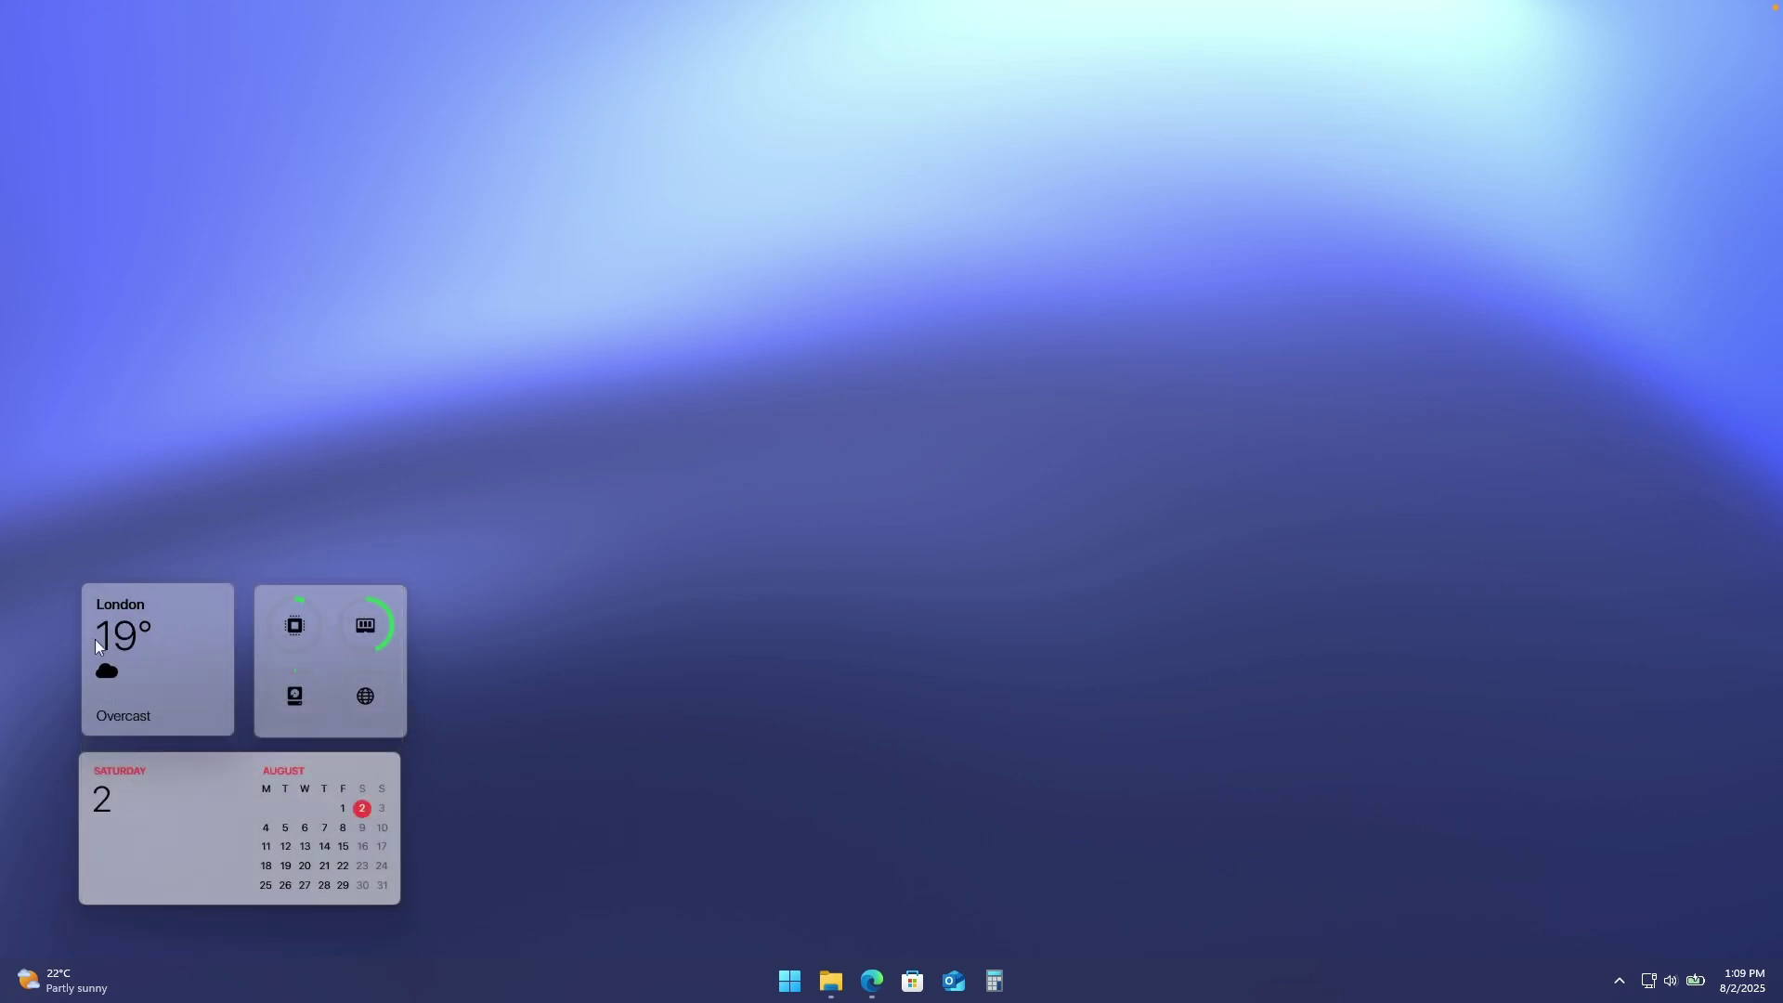
# - Open the Monterey Rainmeter settings from the weather widget, look over the available widgets, and dismiss the window
pyautogui.rightClick(192, 617)
pyautogui.click(272, 799)
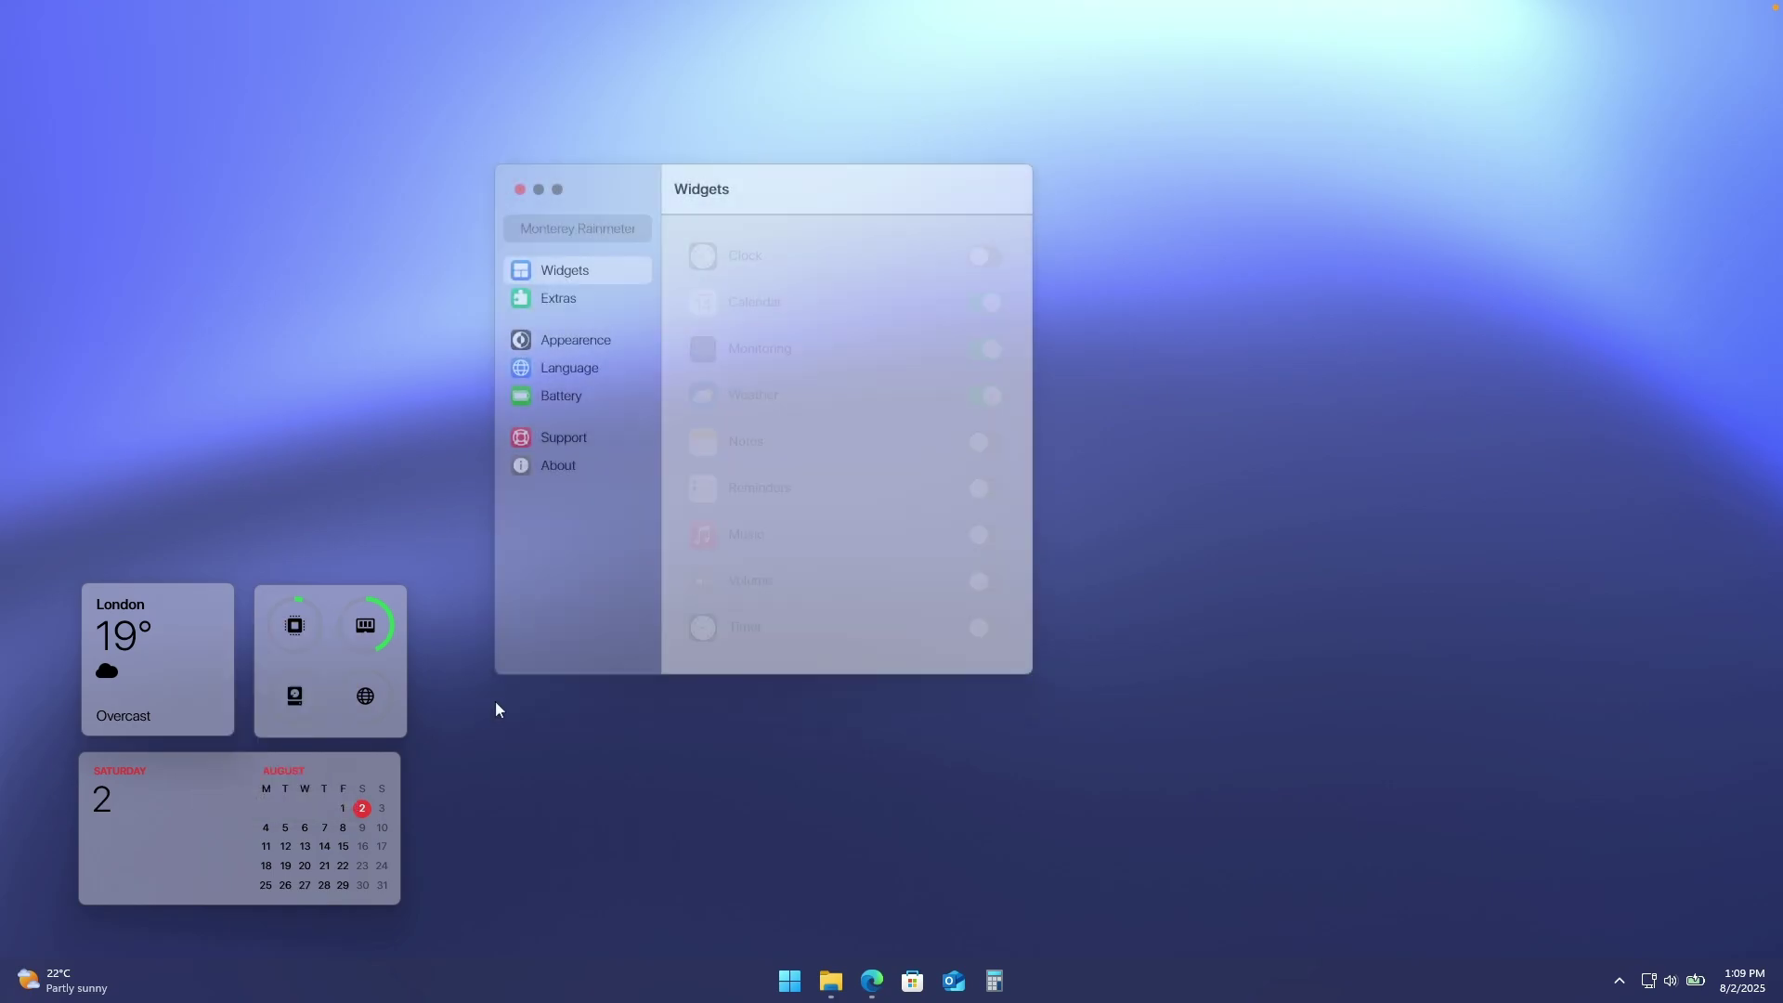
pyautogui.click(982, 585)
pyautogui.click(540, 189)
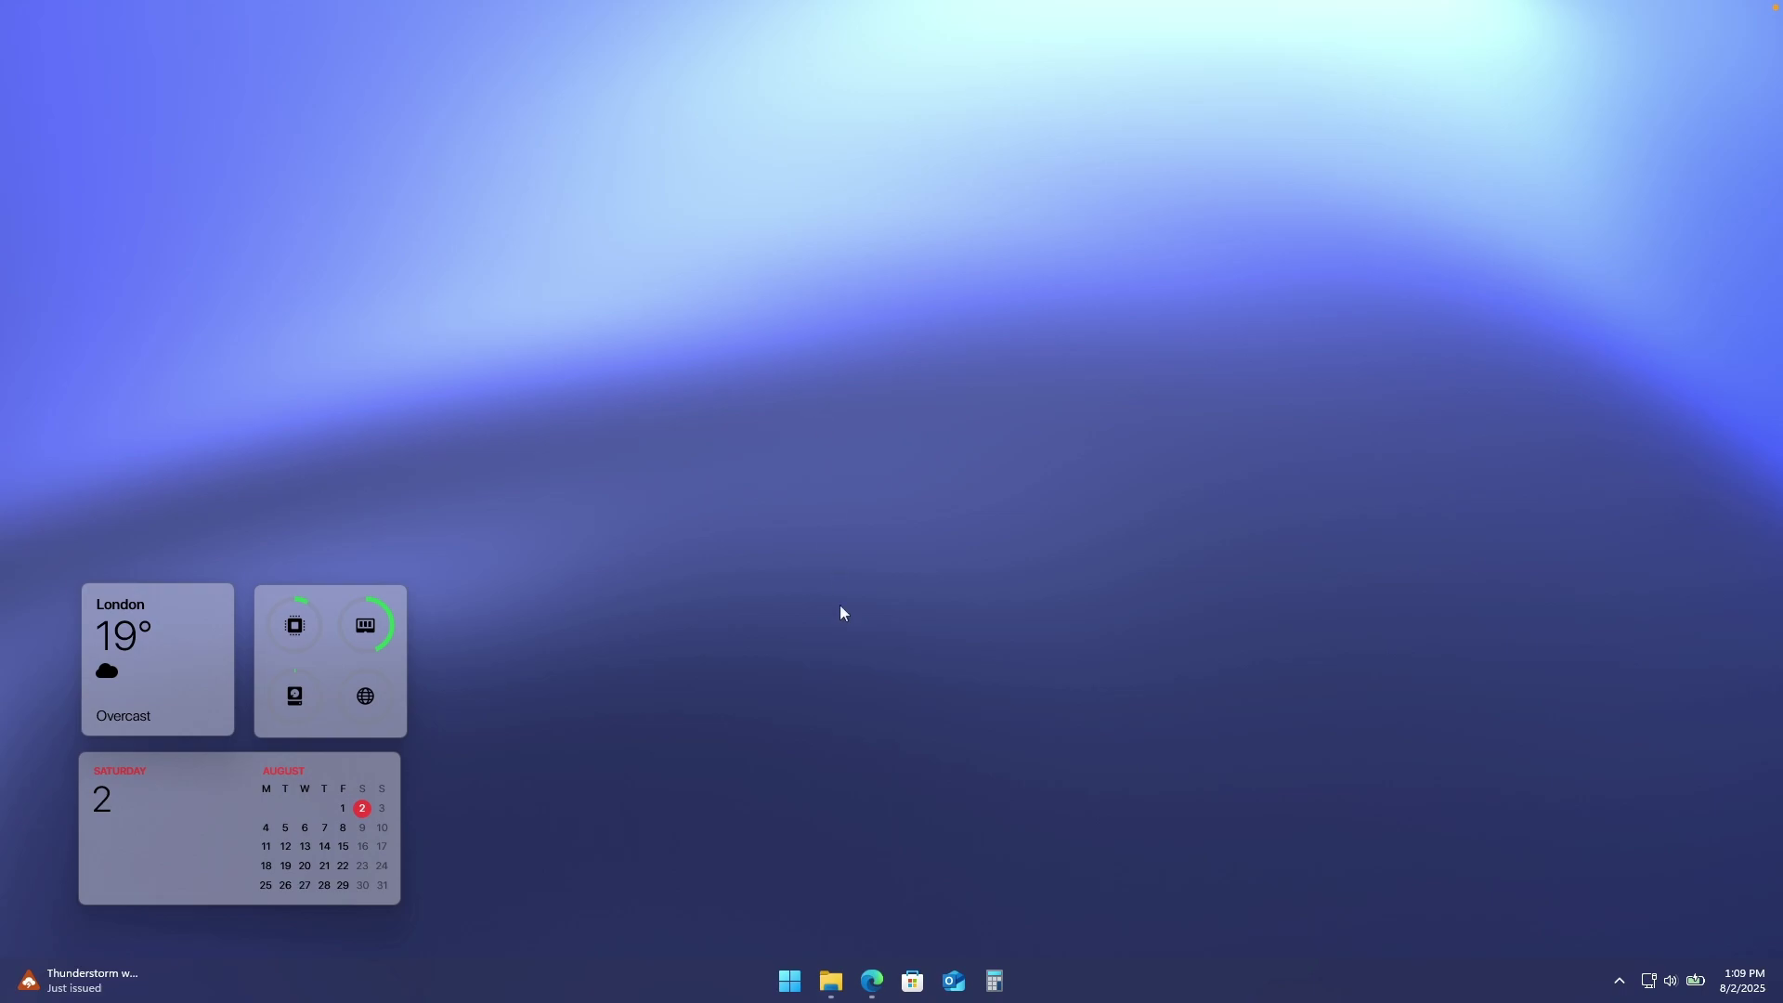
# - Switch to the Edge browser, search the web for jaxcore, and open the JaxCore for Windows site
pyautogui.click(871, 981)
pyautogui.click(710, 173)
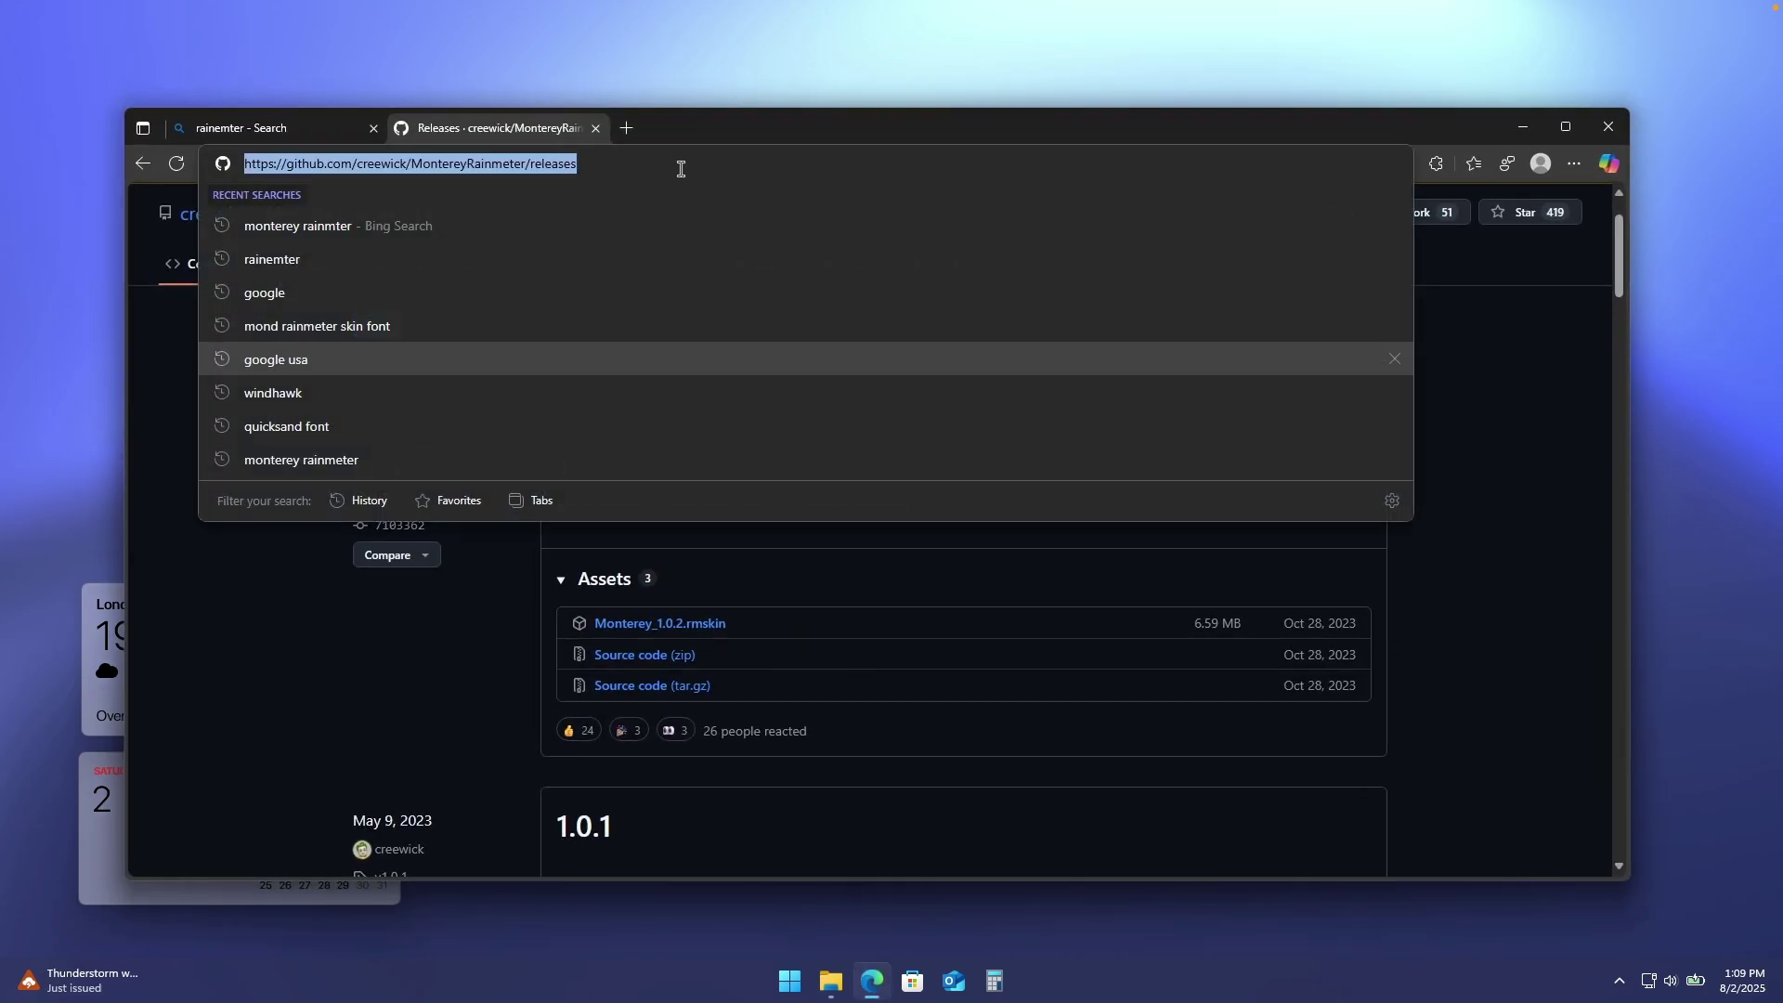
pyautogui.write('jaxcore')
pyautogui.press('Return')
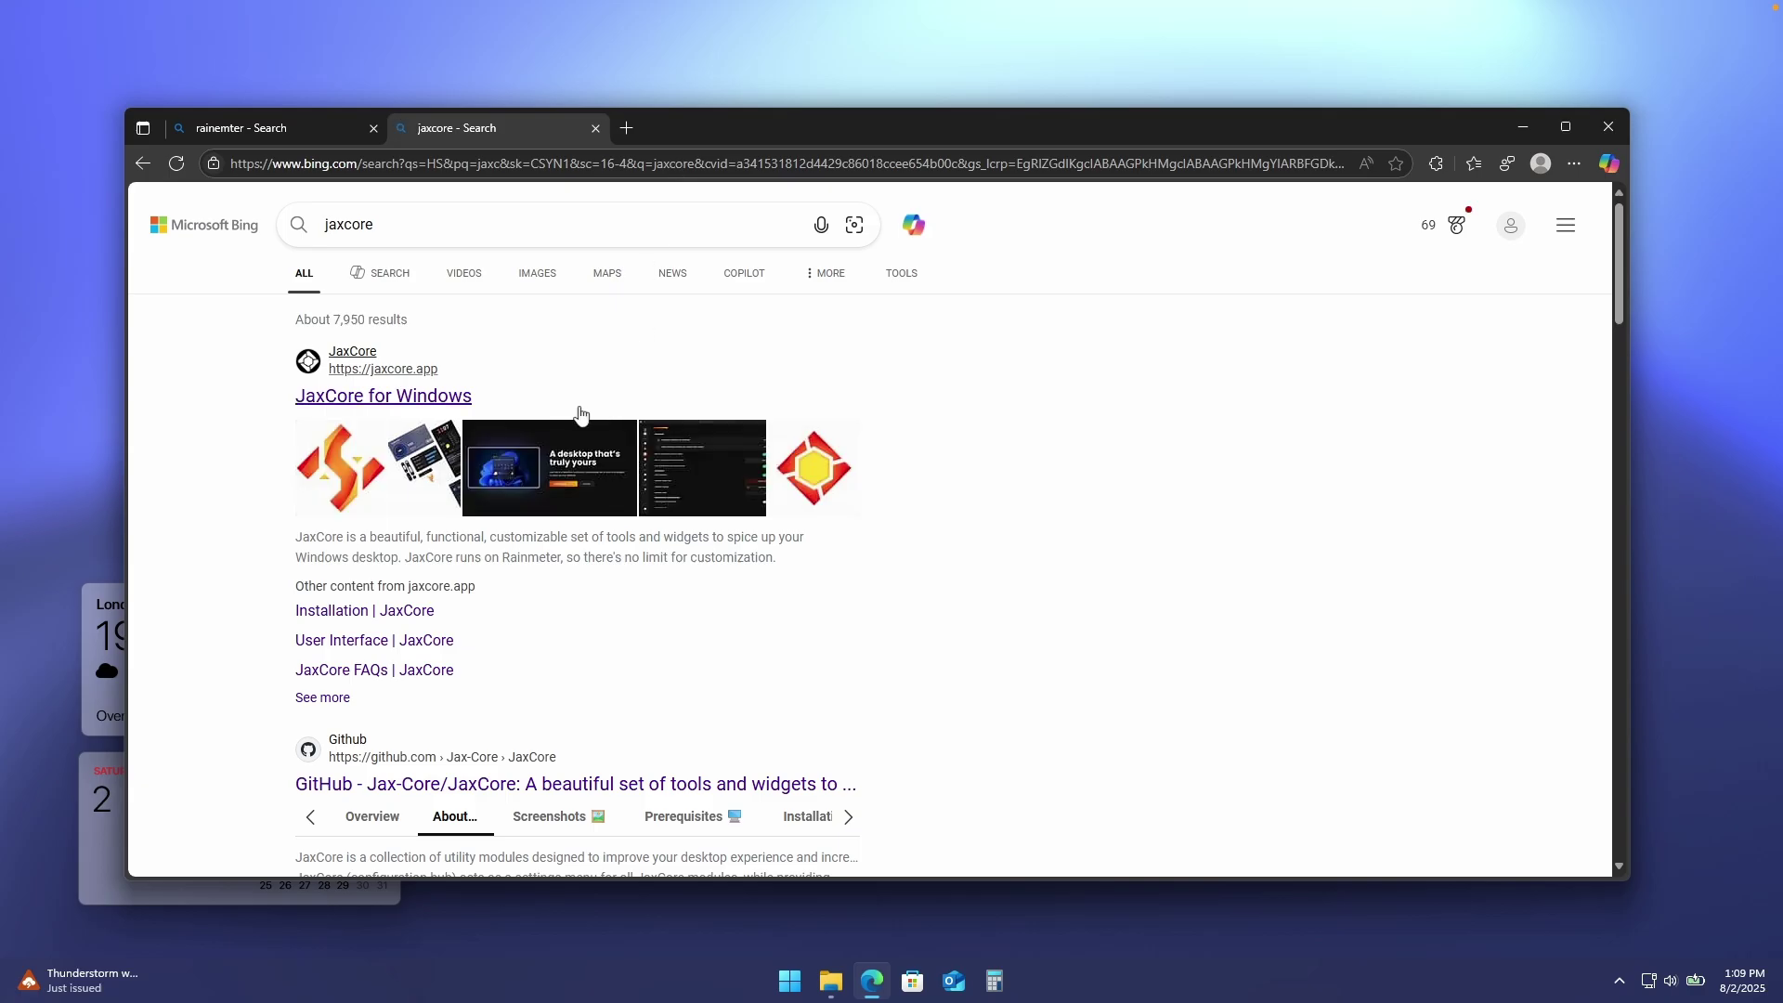
pyautogui.click(431, 402)
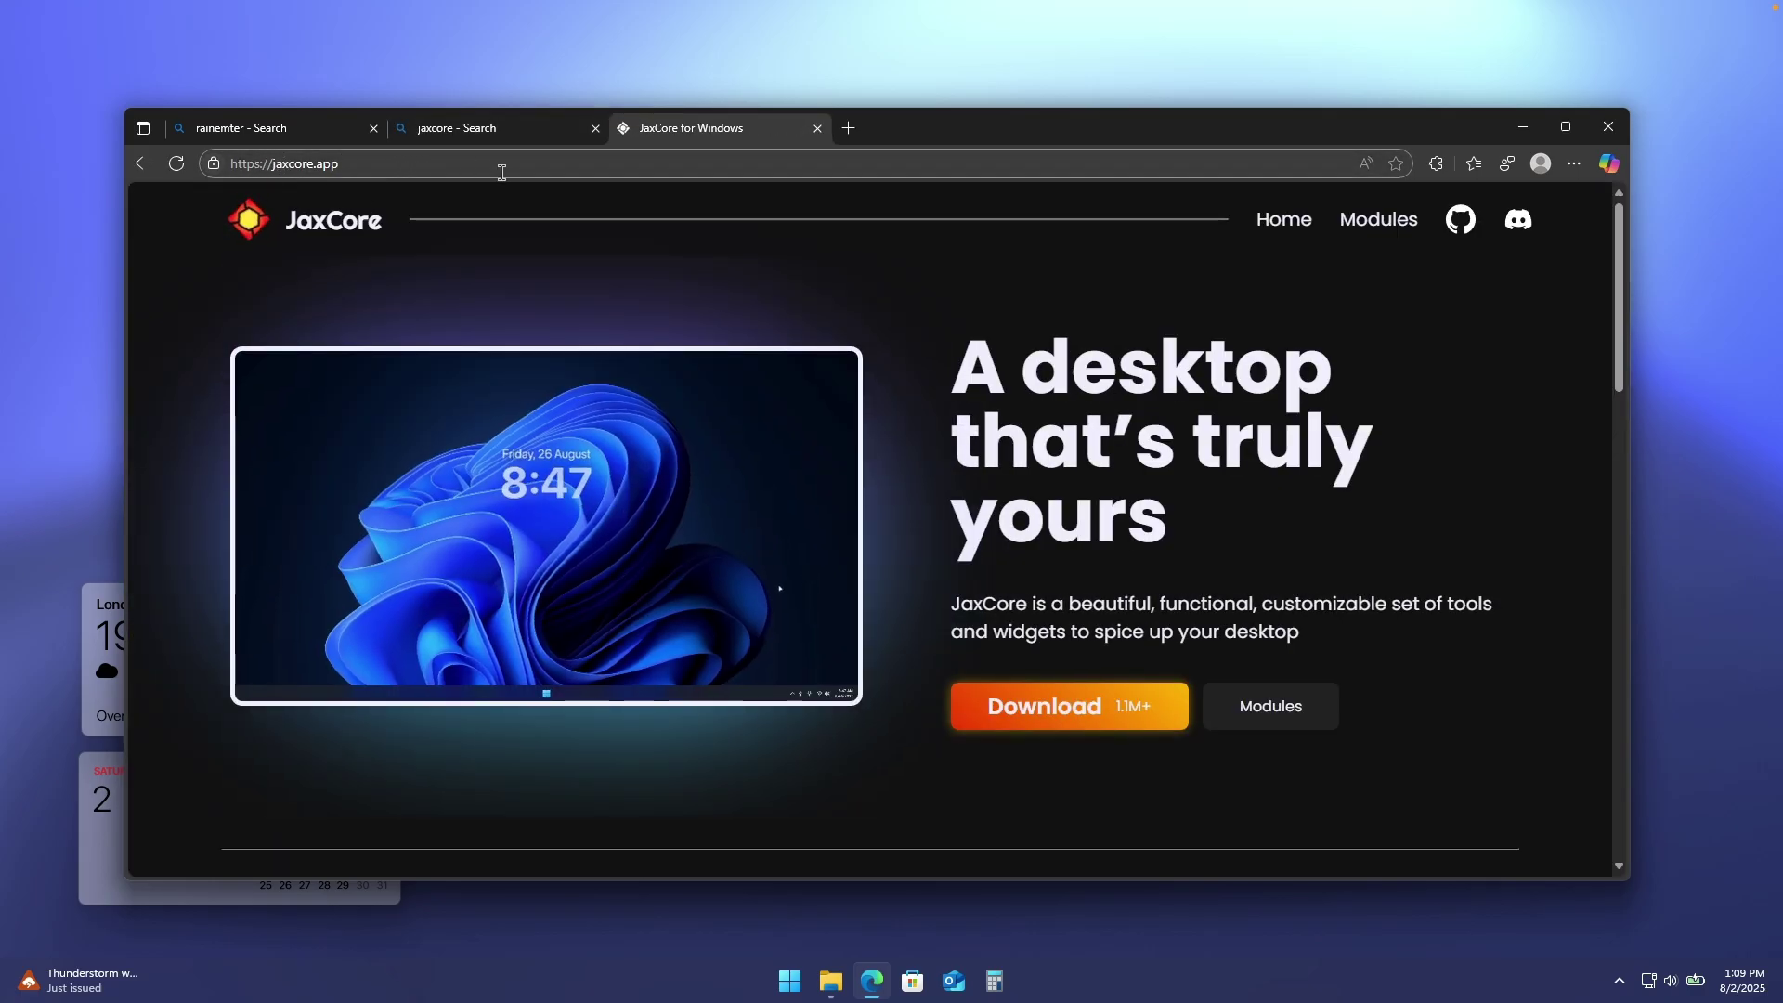
# - Download the JaxCore installer, acknowledging the development notice and dismissing the download message
pyautogui.click(1055, 708)
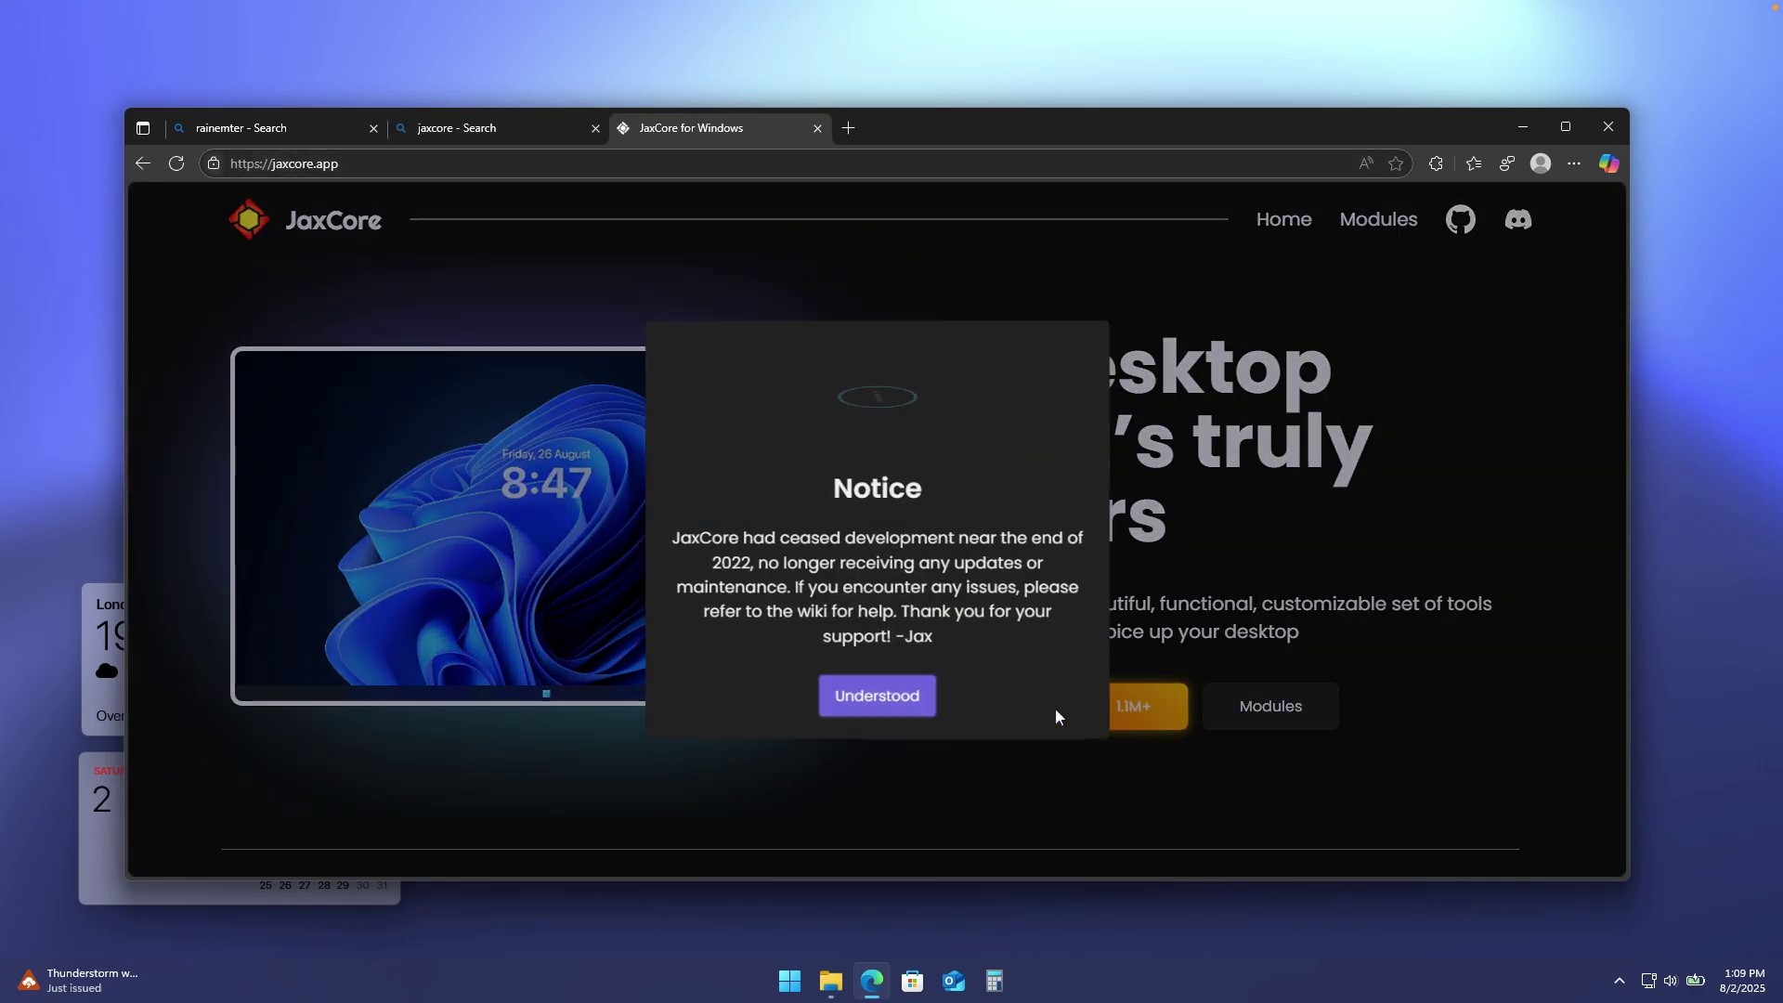
pyautogui.click(872, 699)
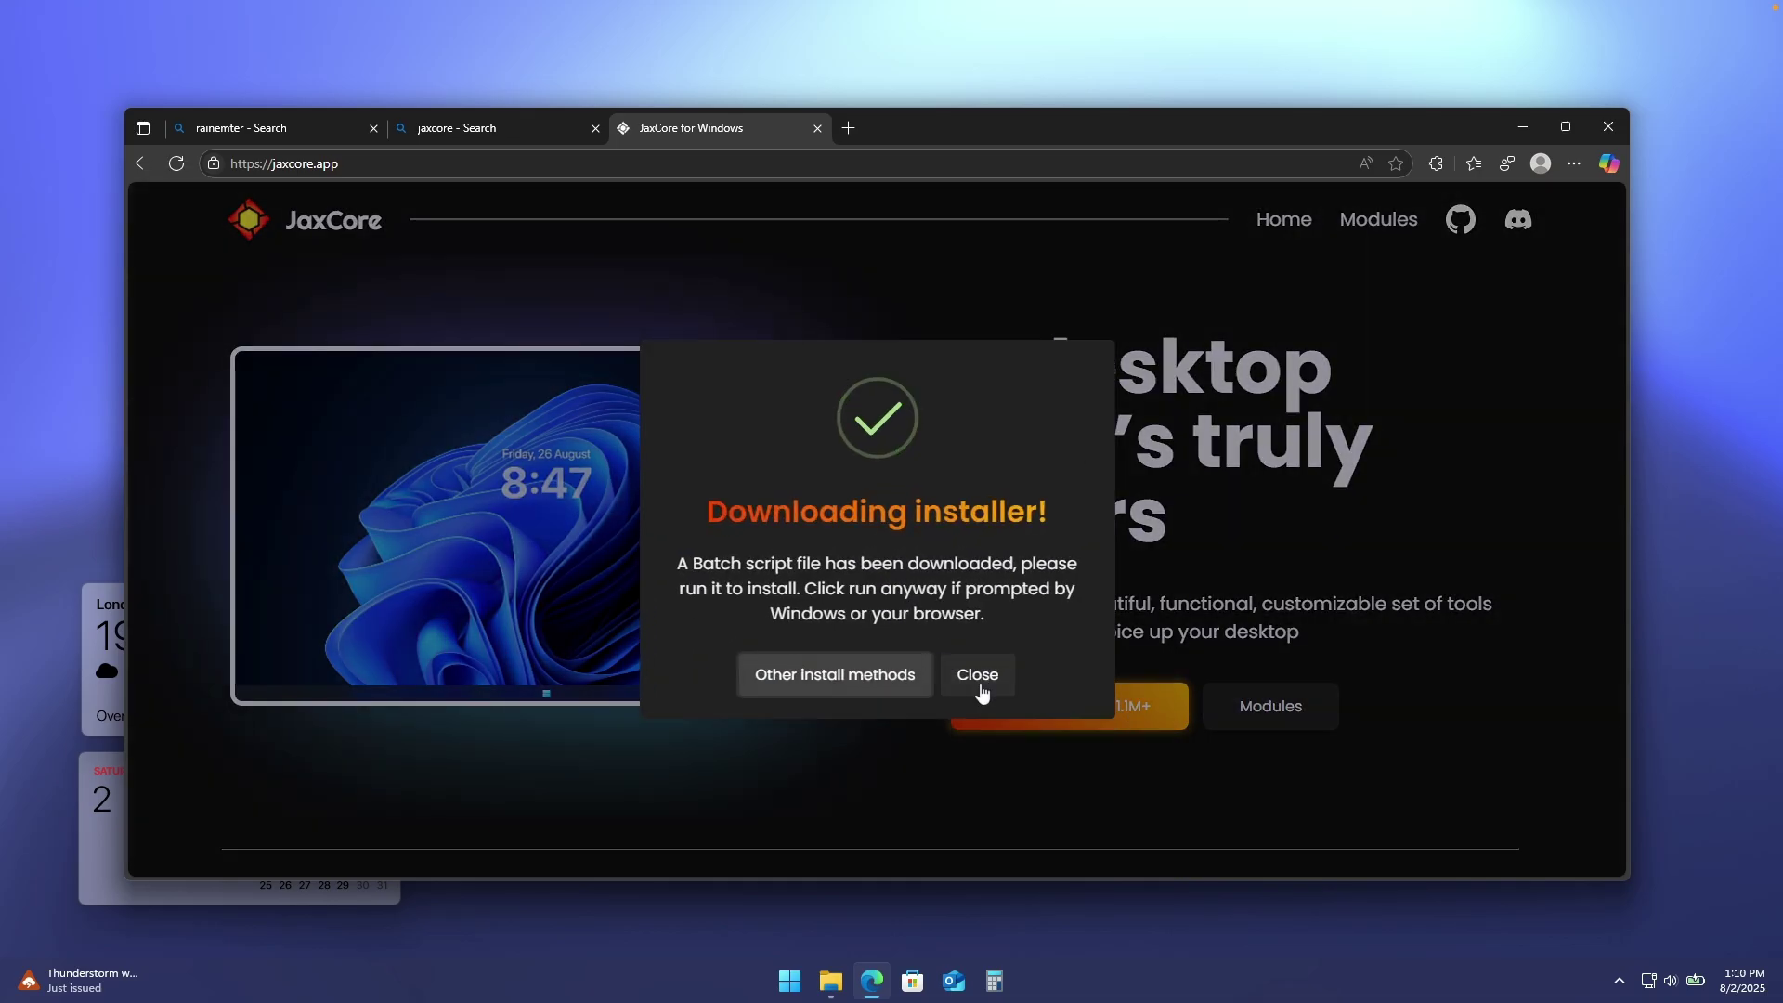
pyautogui.click(974, 686)
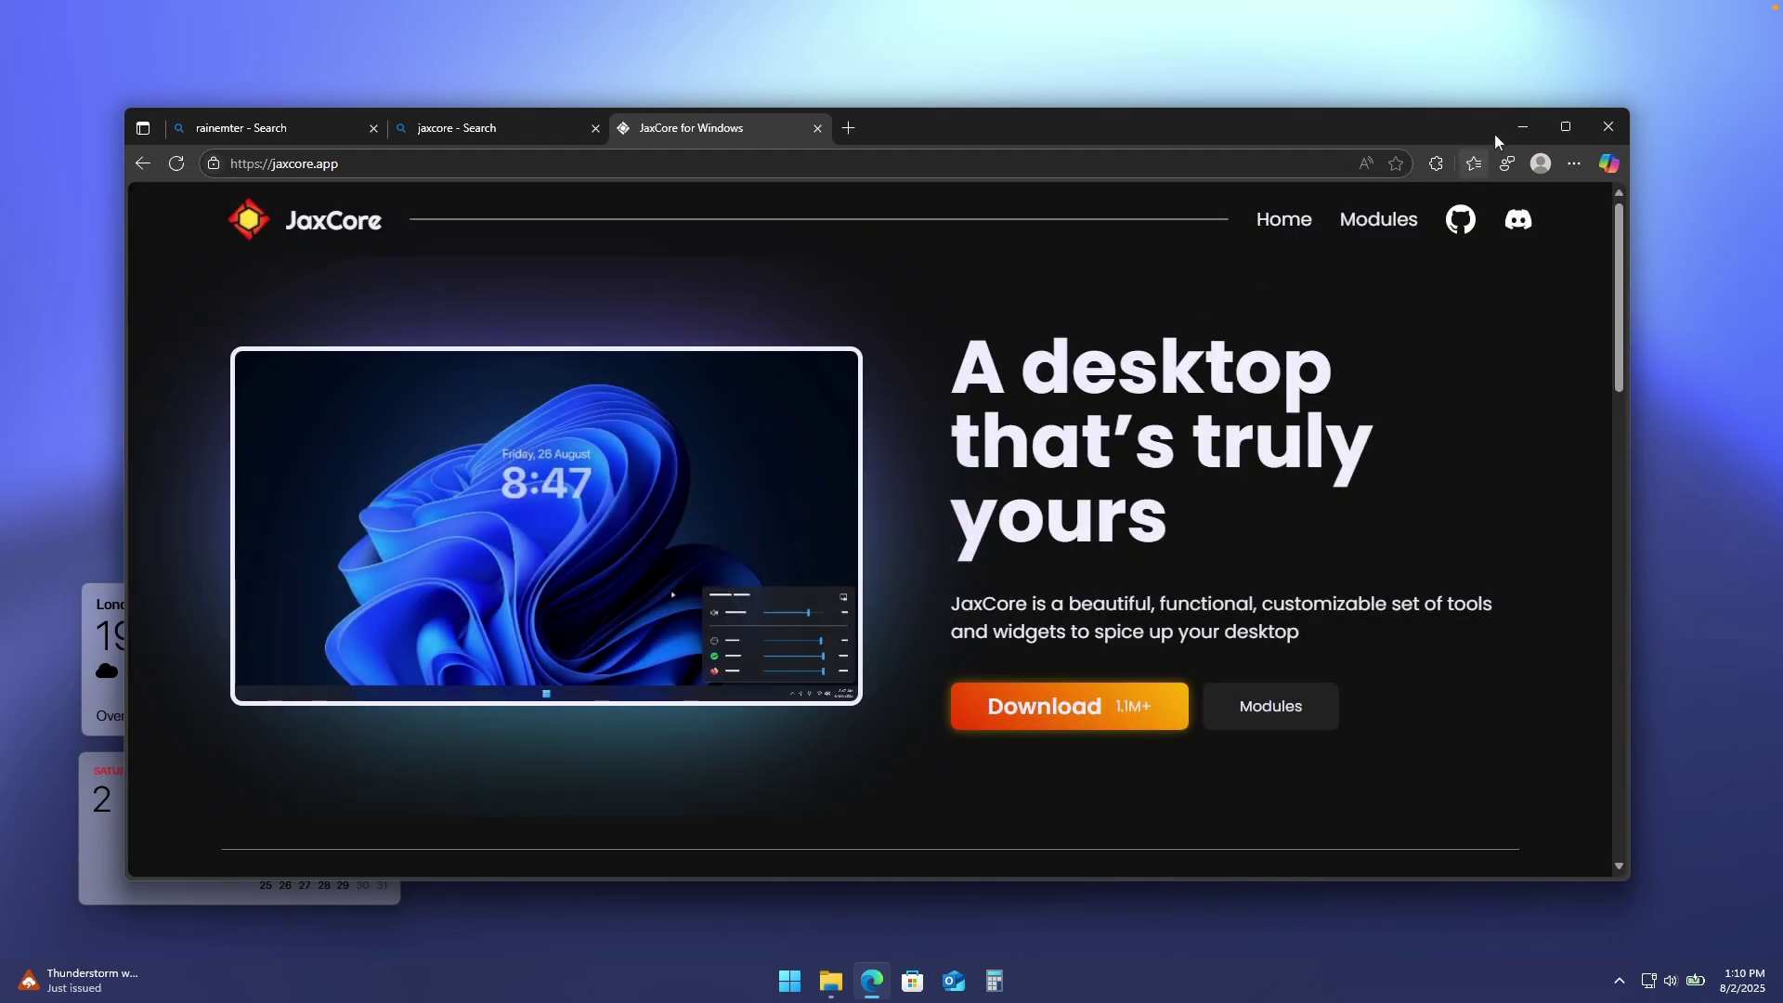
# - Minimize the browser, run JaxCoreSetup from the Downloads folder, and get started with JaxCore
pyautogui.click(830, 981)
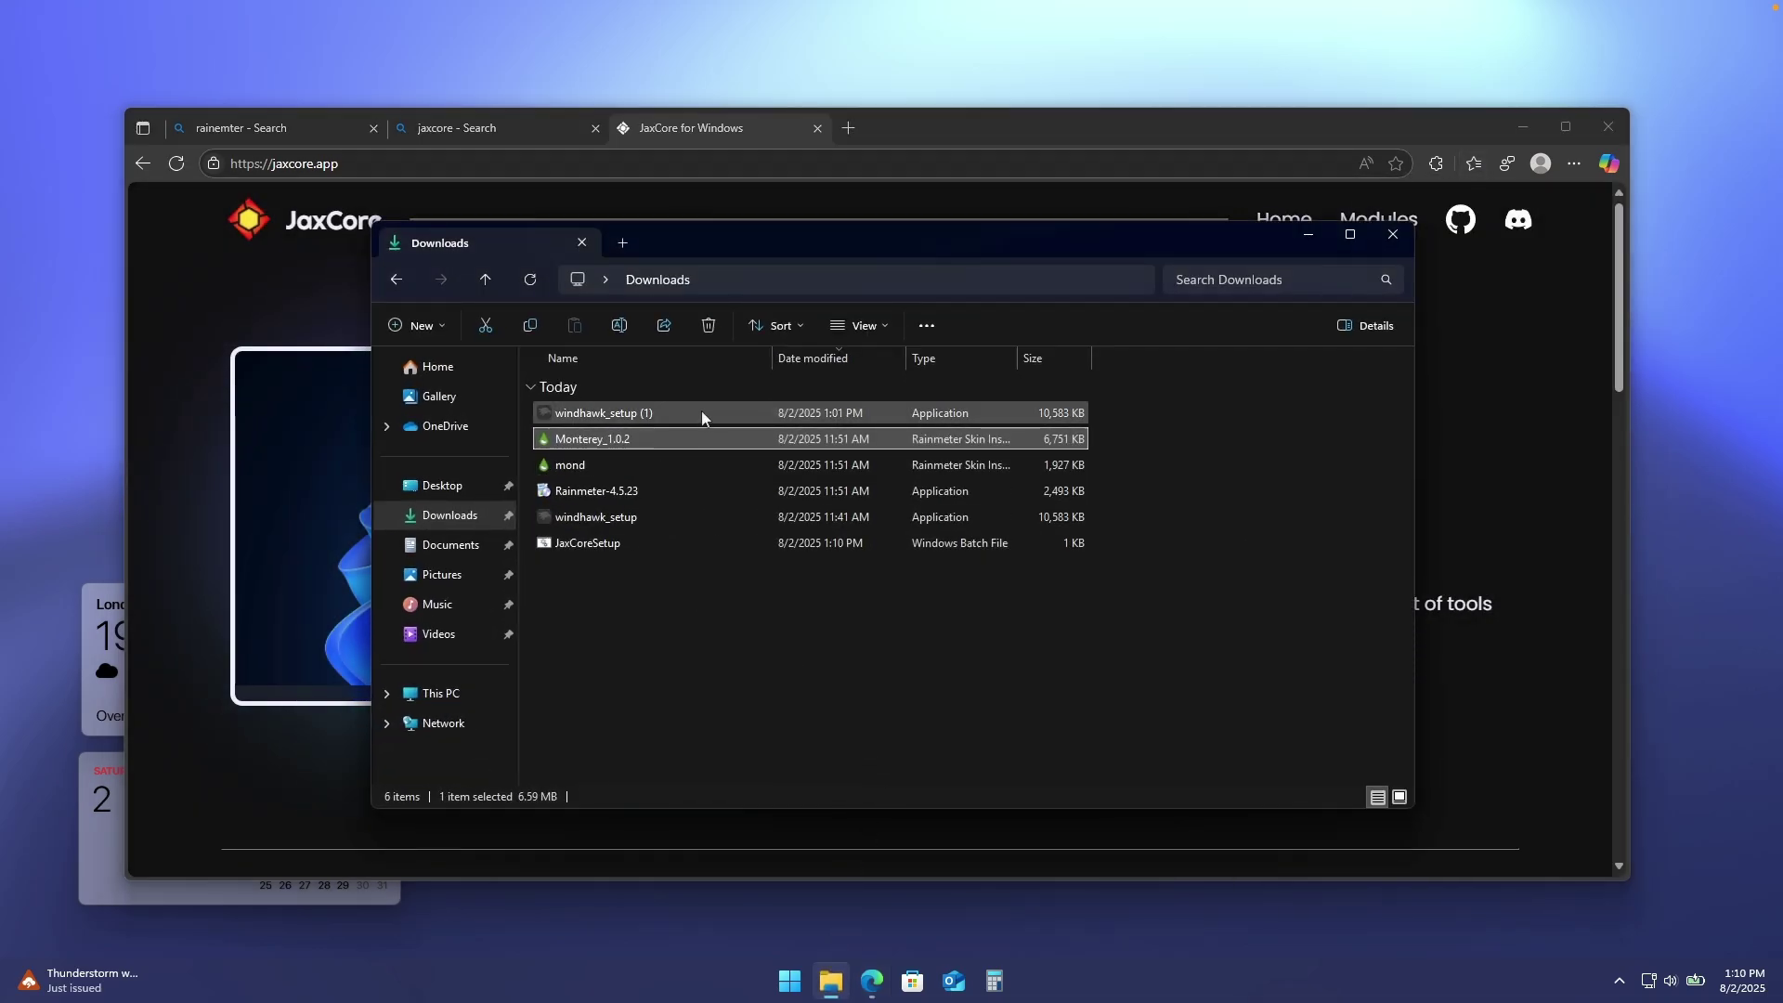
pyautogui.click(1523, 127)
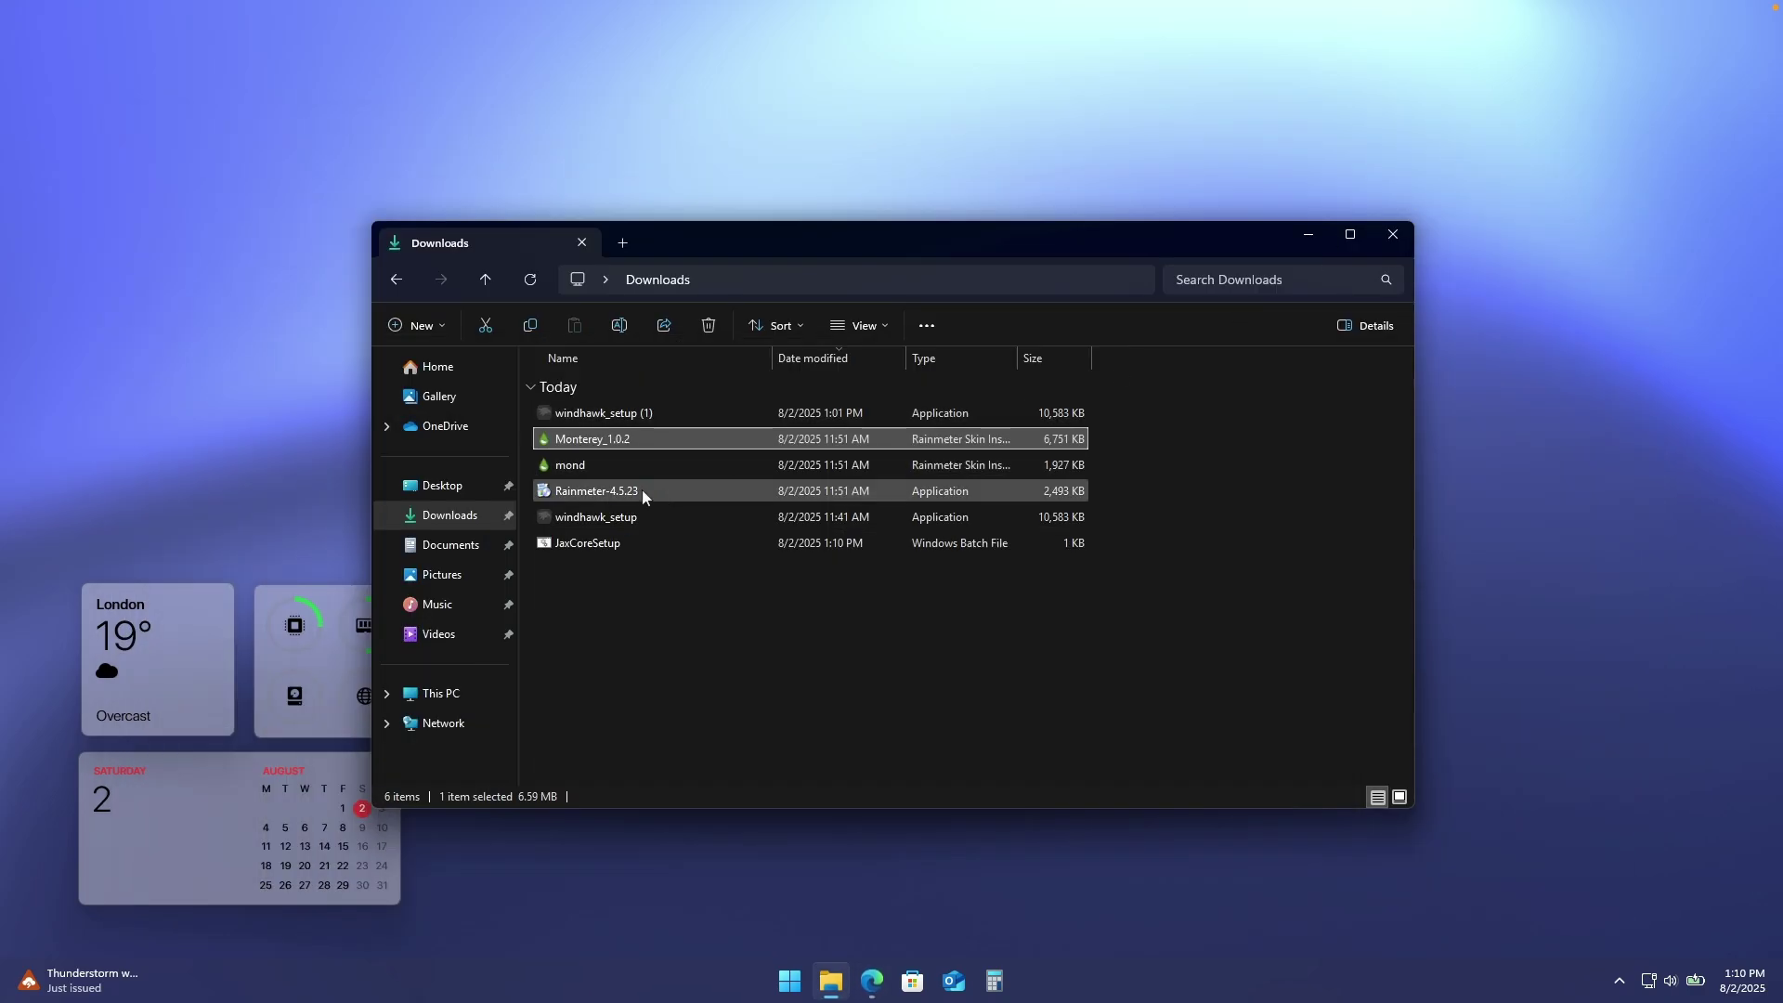
pyautogui.click(622, 548)
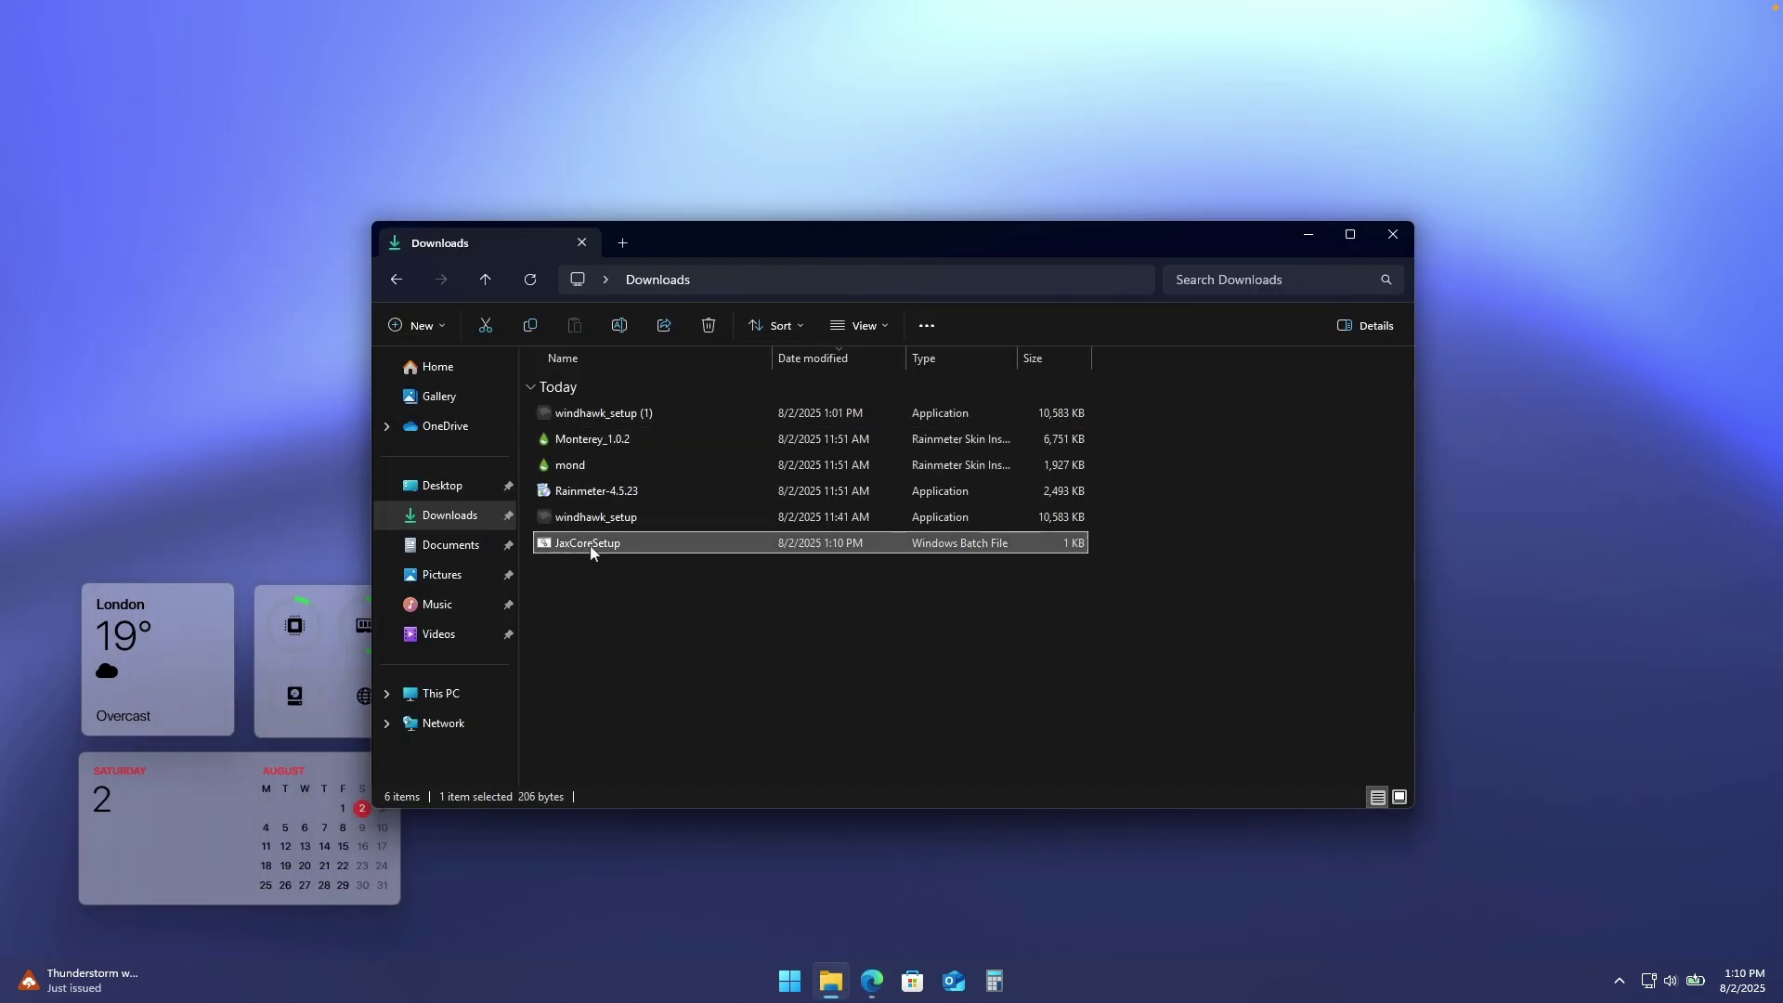
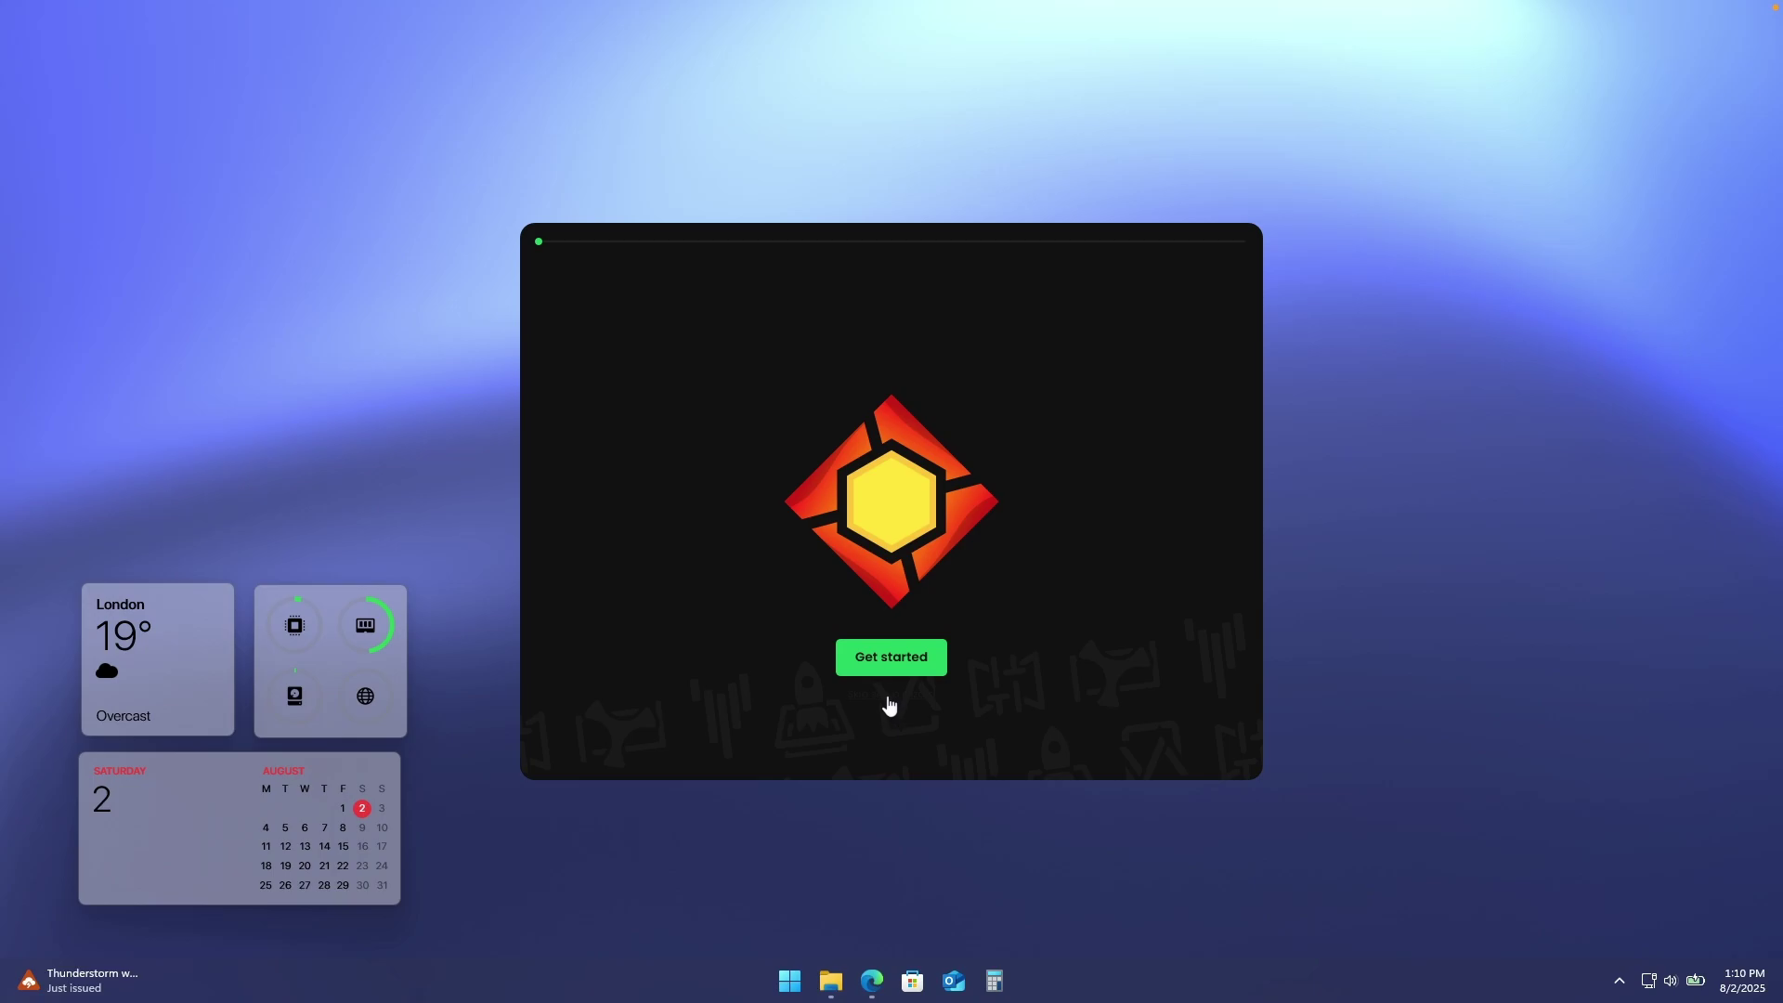
pyautogui.click(929, 662)
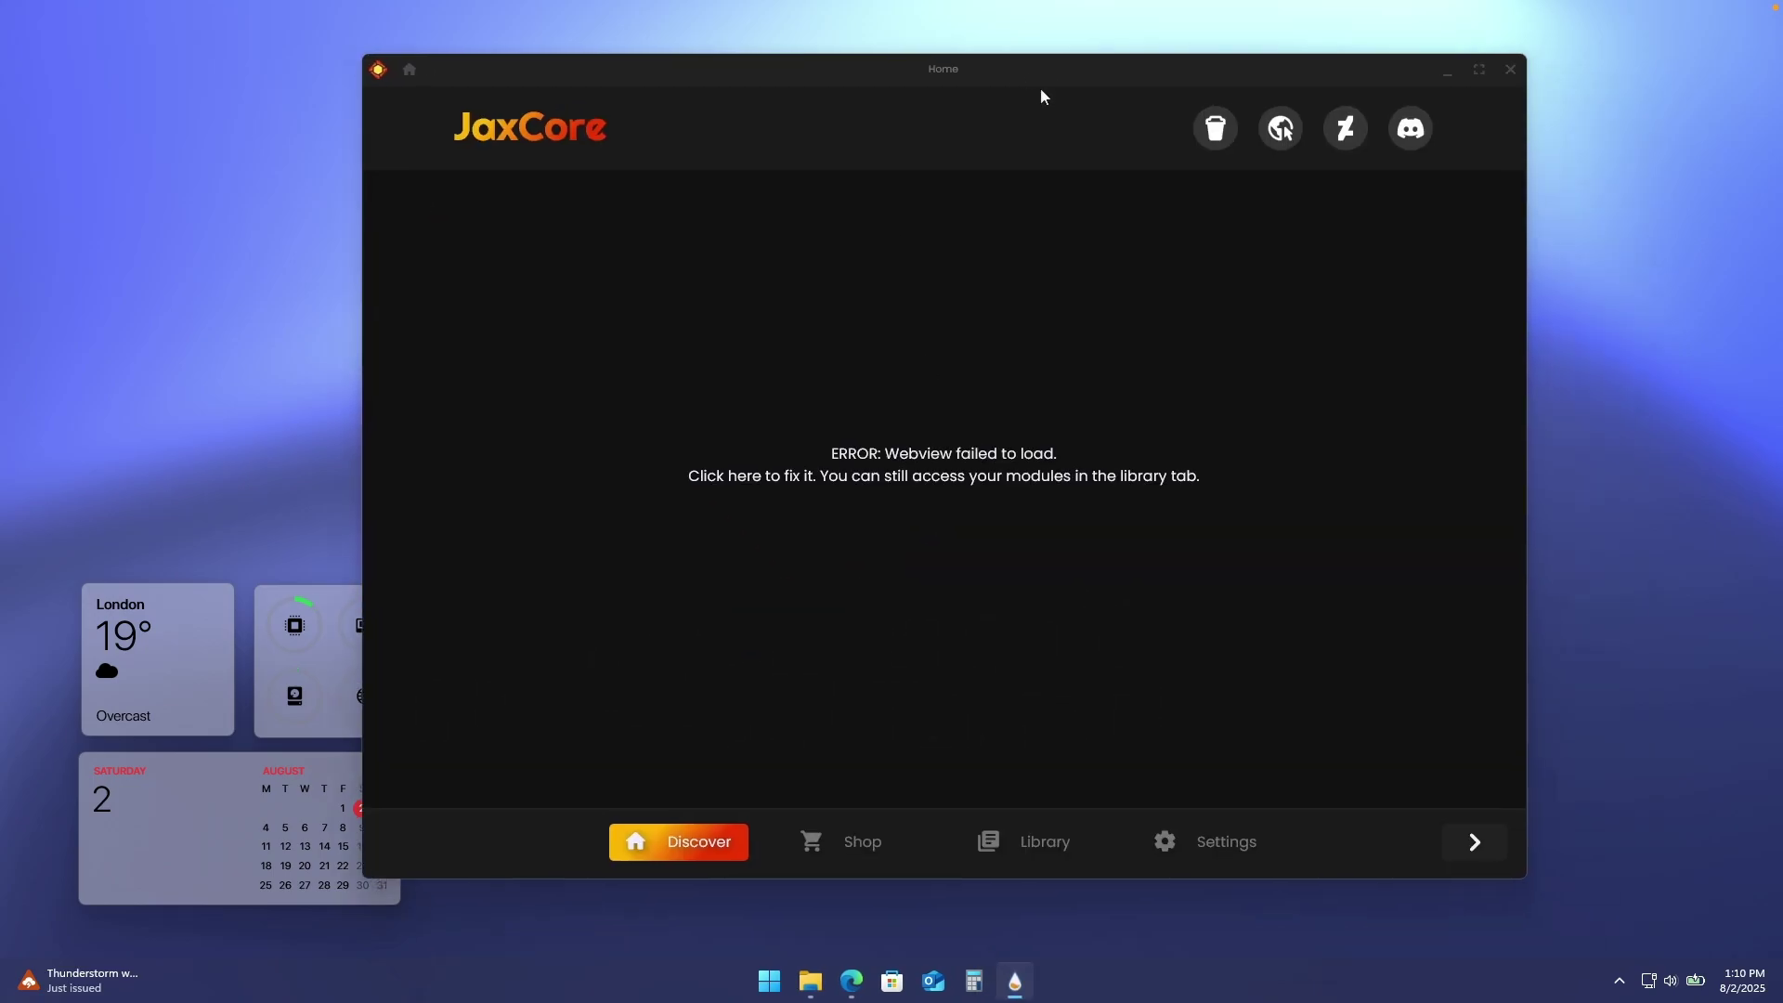
# - Install the ModularPlayers widget from the JaxCore library and activate it
pyautogui.click(1042, 842)
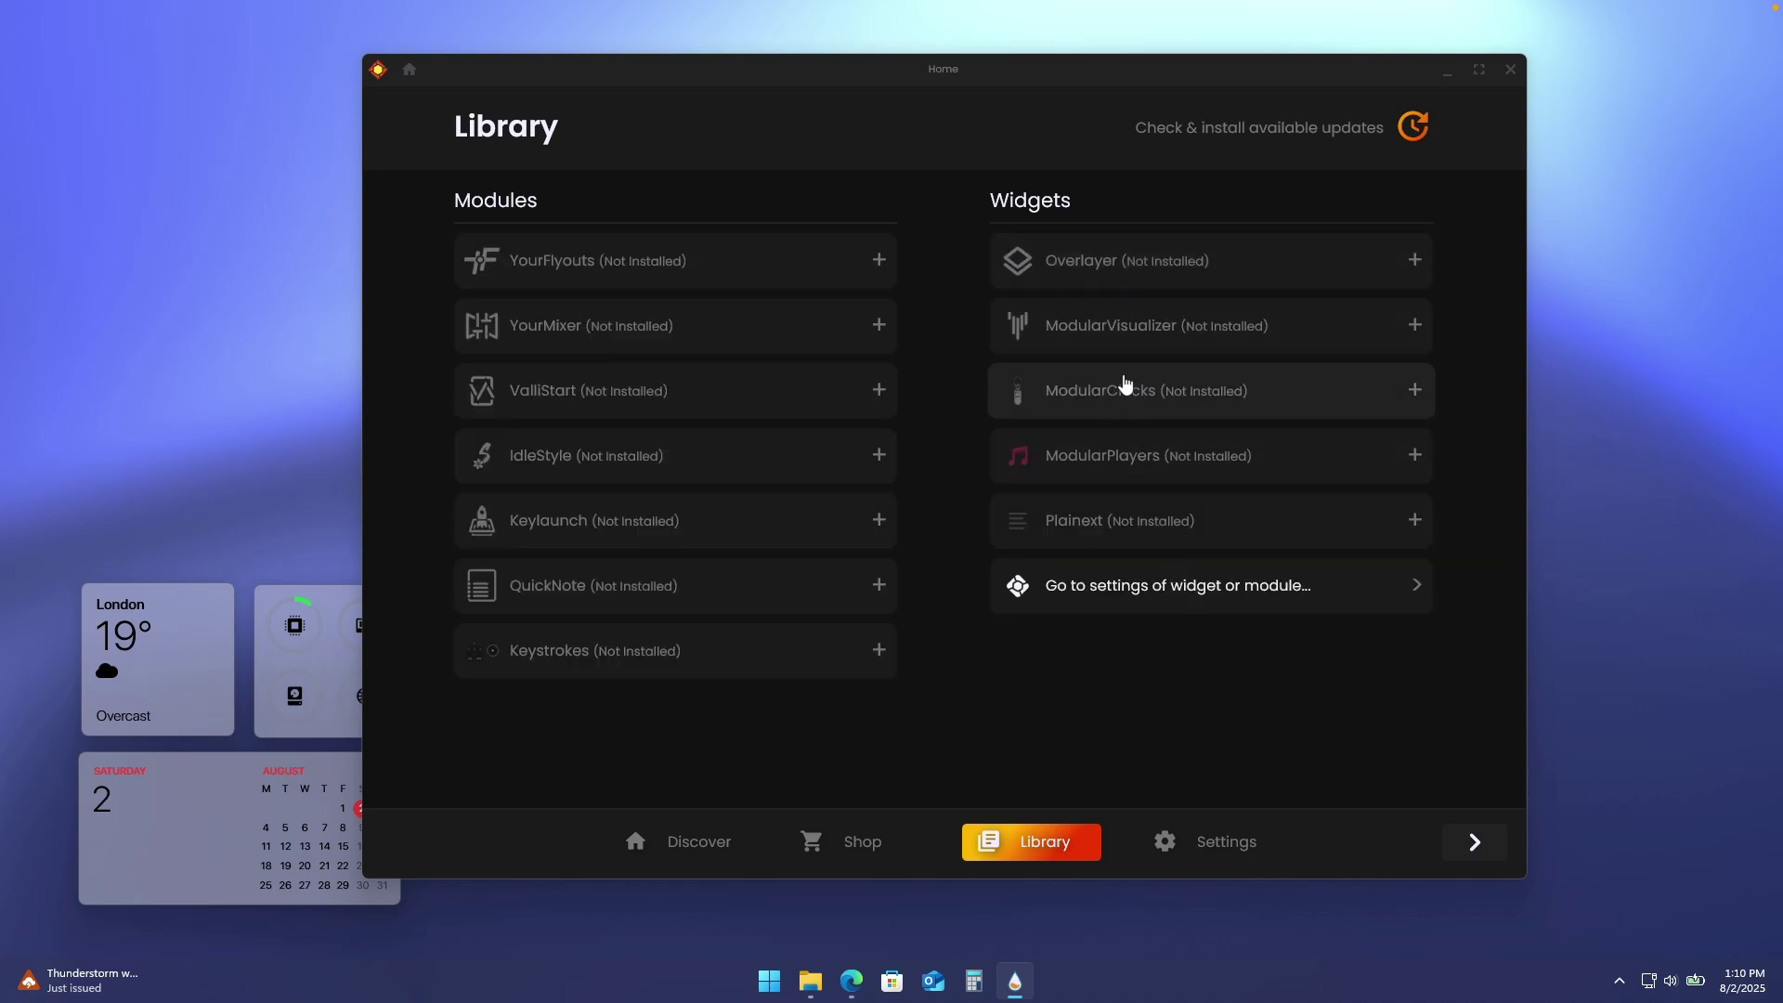
pyautogui.click(1147, 464)
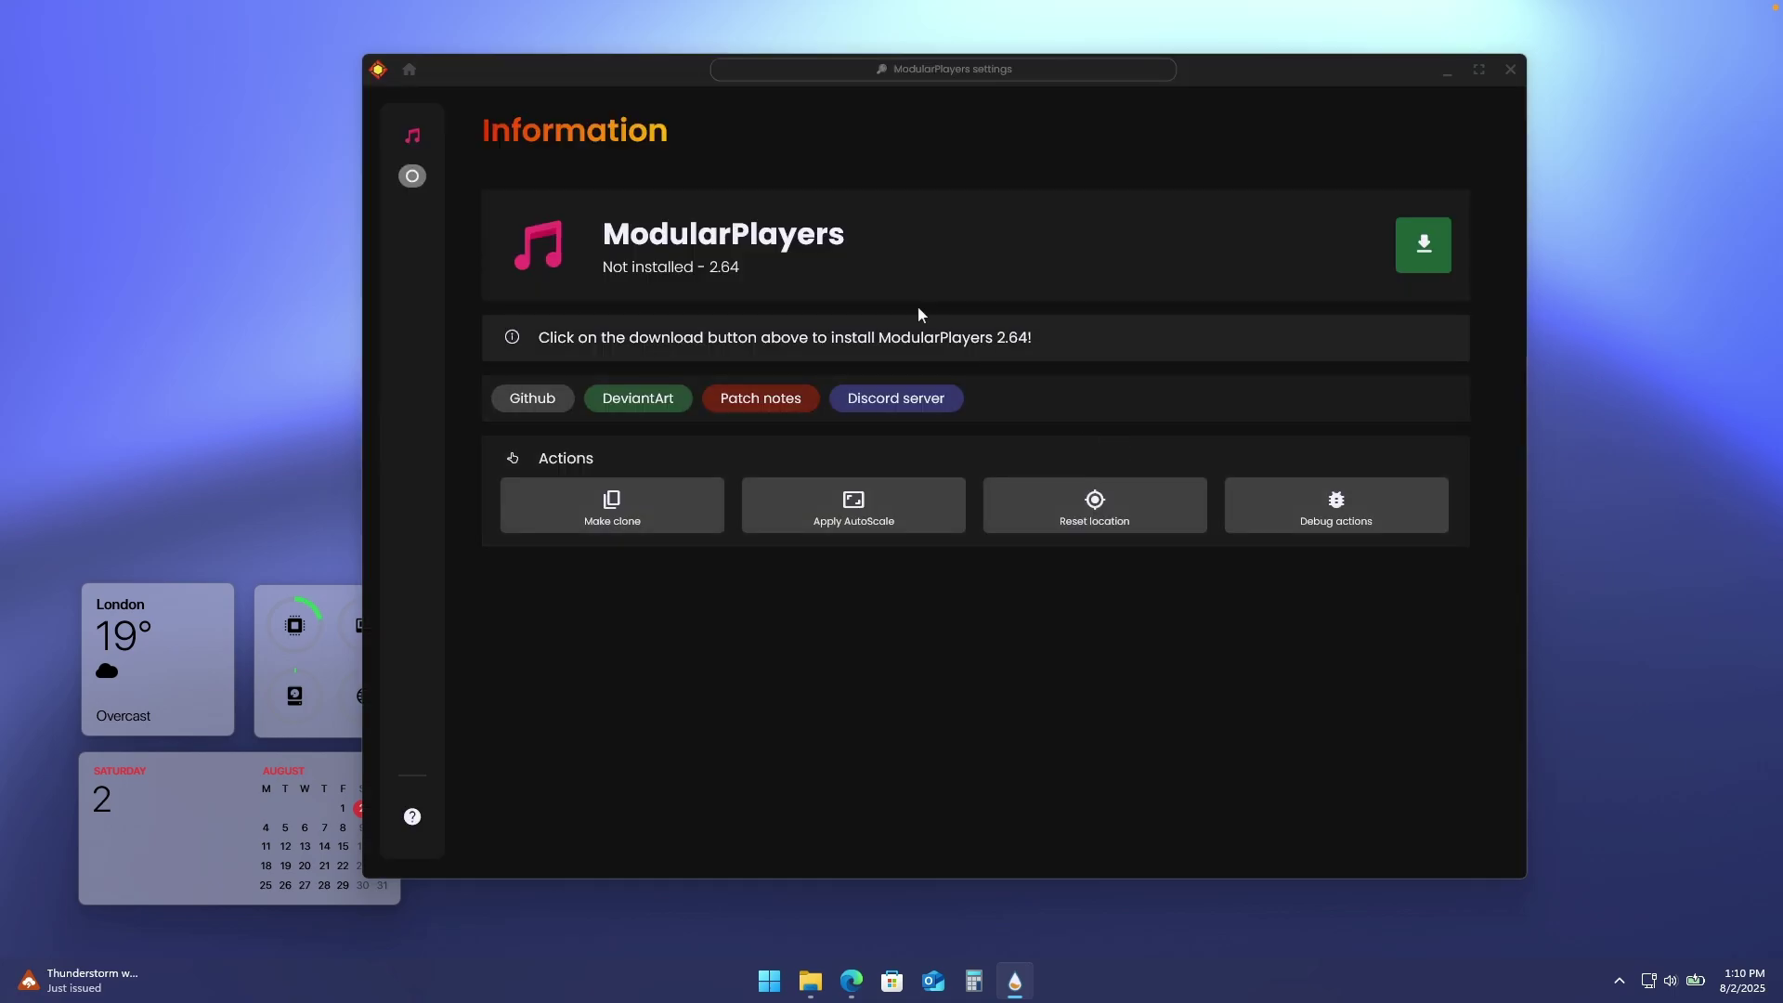
pyautogui.click(1424, 244)
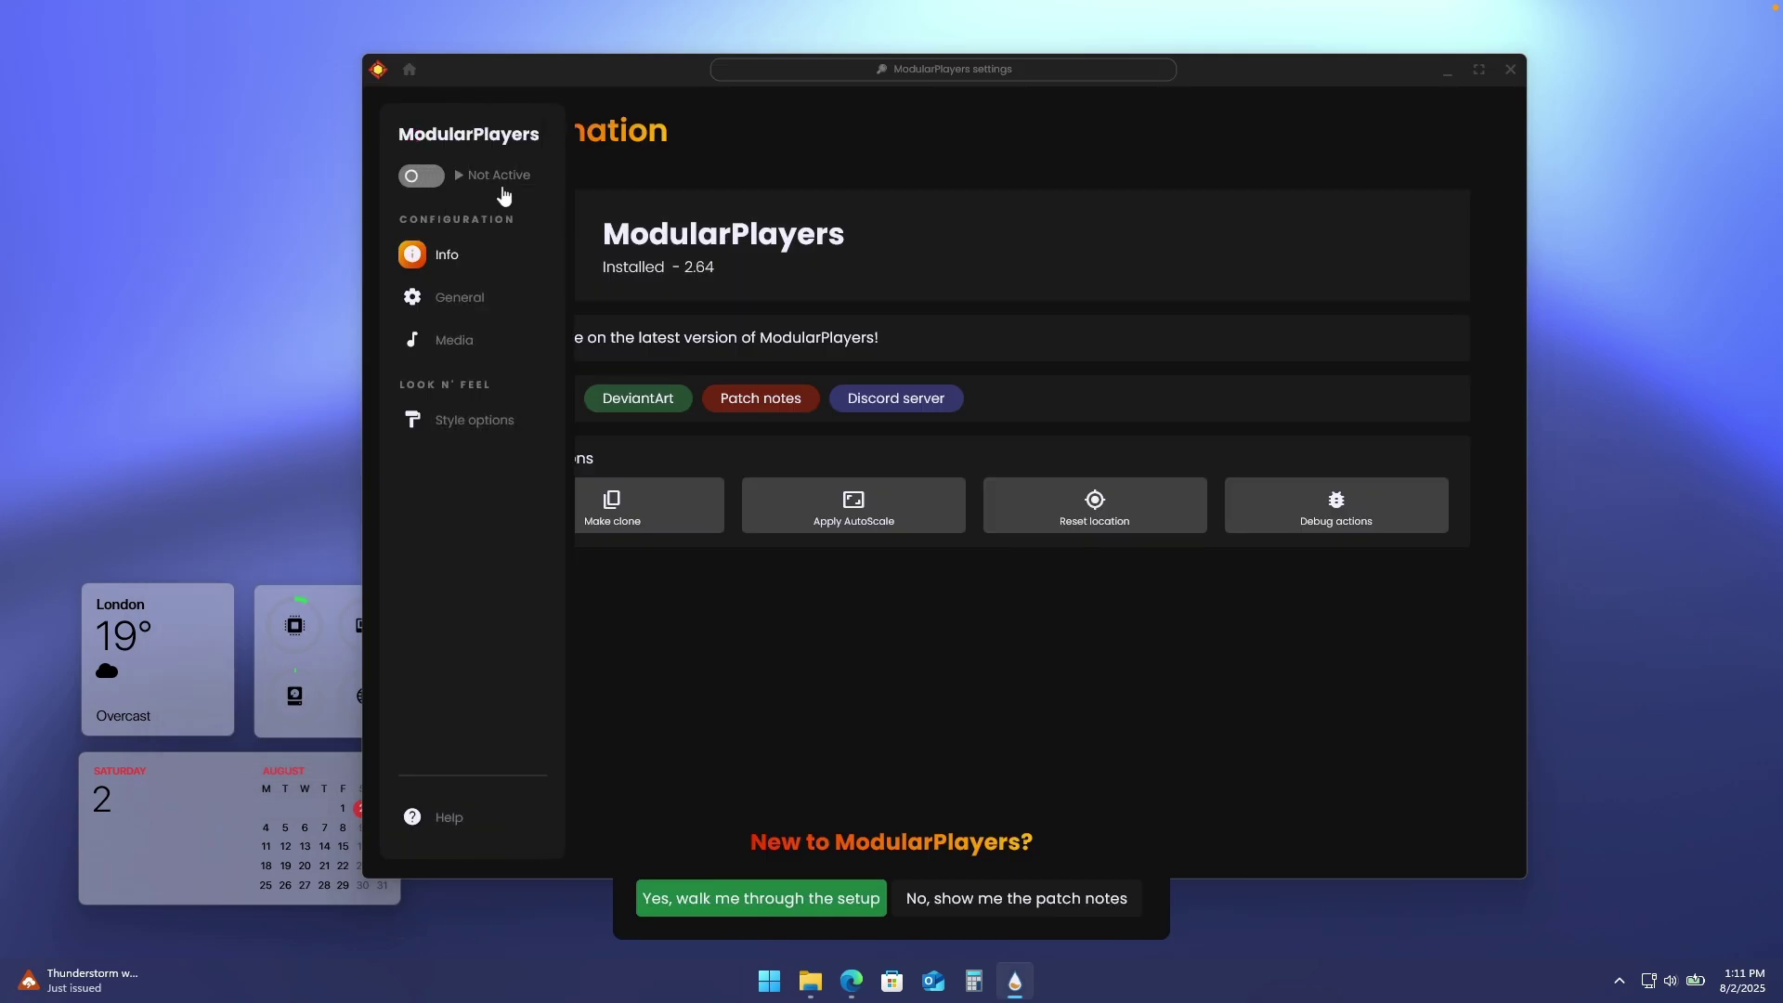
pyautogui.click(446, 176)
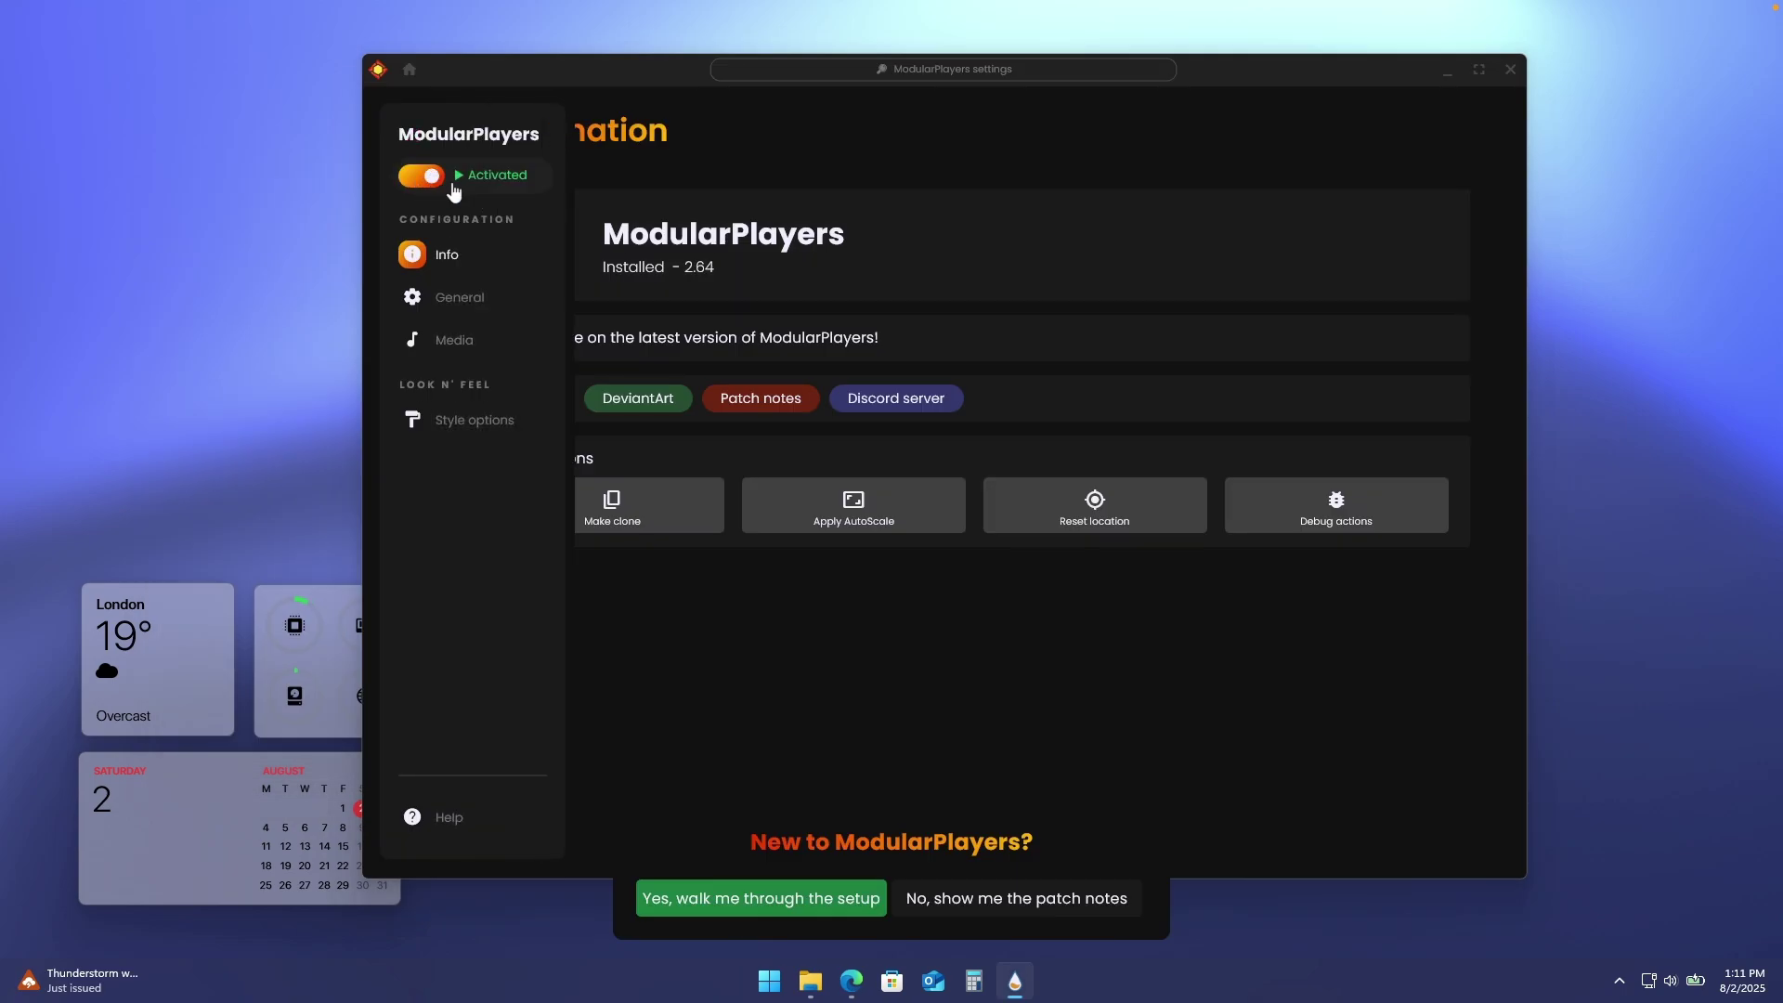
# - Apply the Win11 player style to ModularPlayers and set its rounding to Standard
pyautogui.click(461, 298)
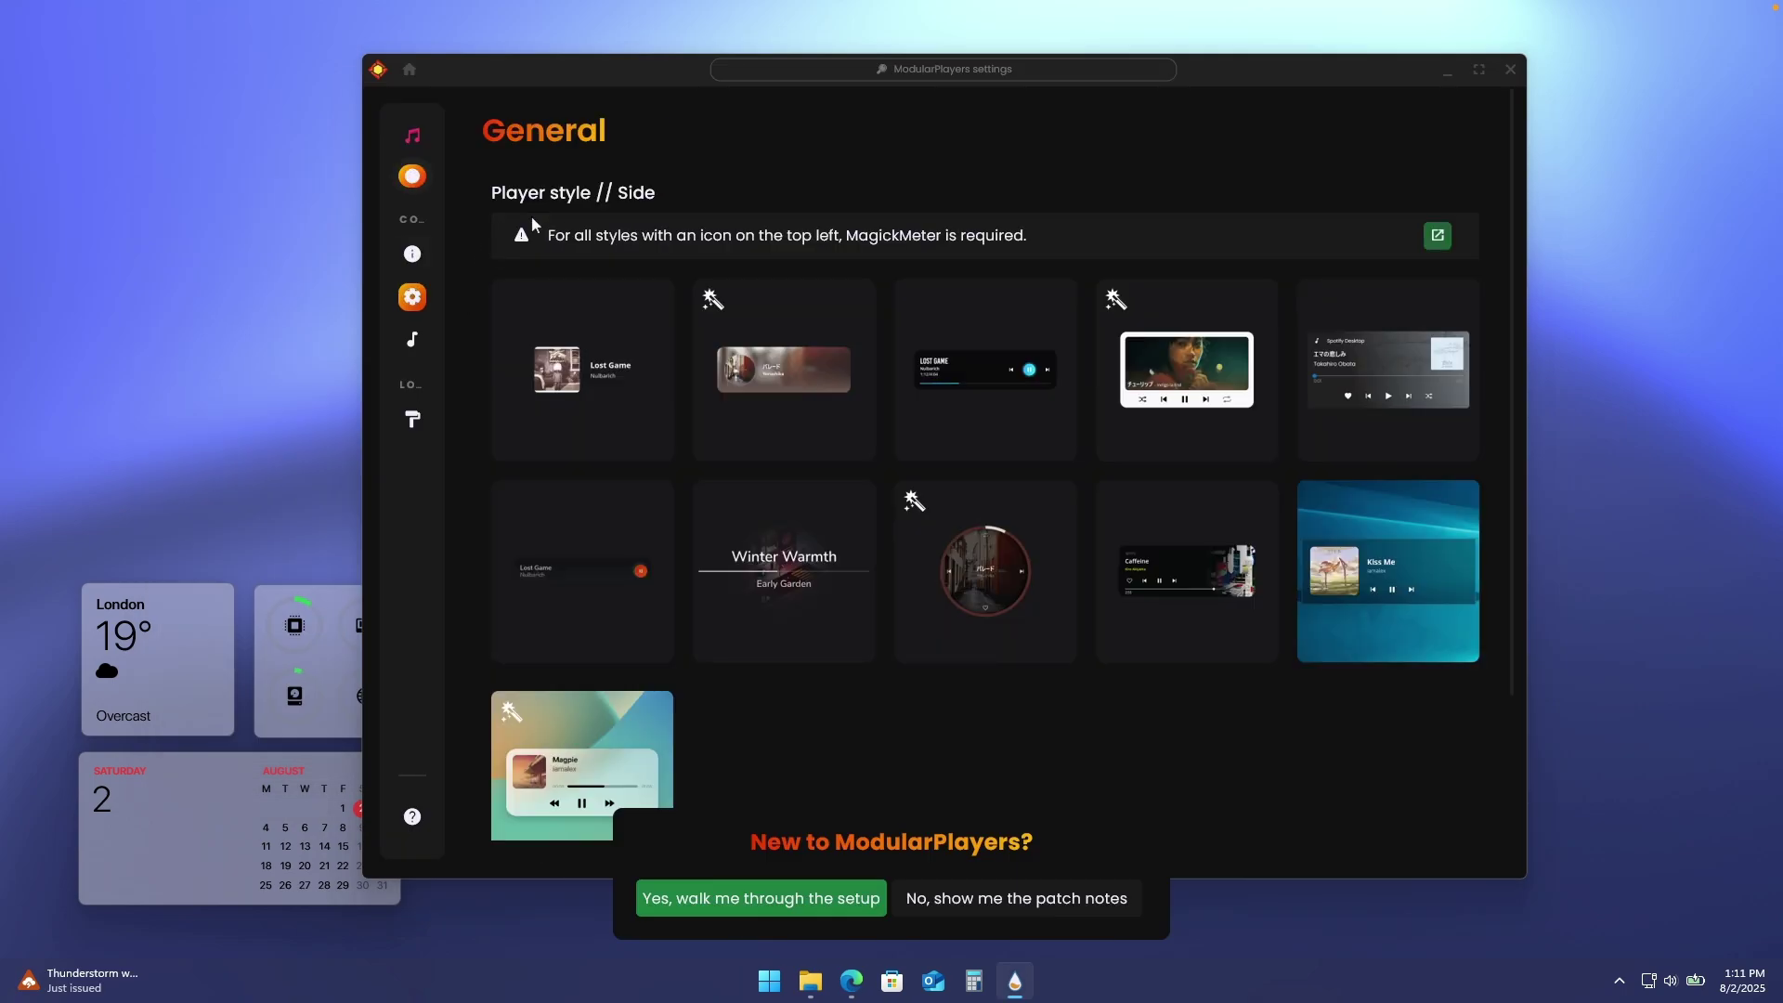
pyautogui.click(1373, 580)
pyautogui.moveTo(461, 373)
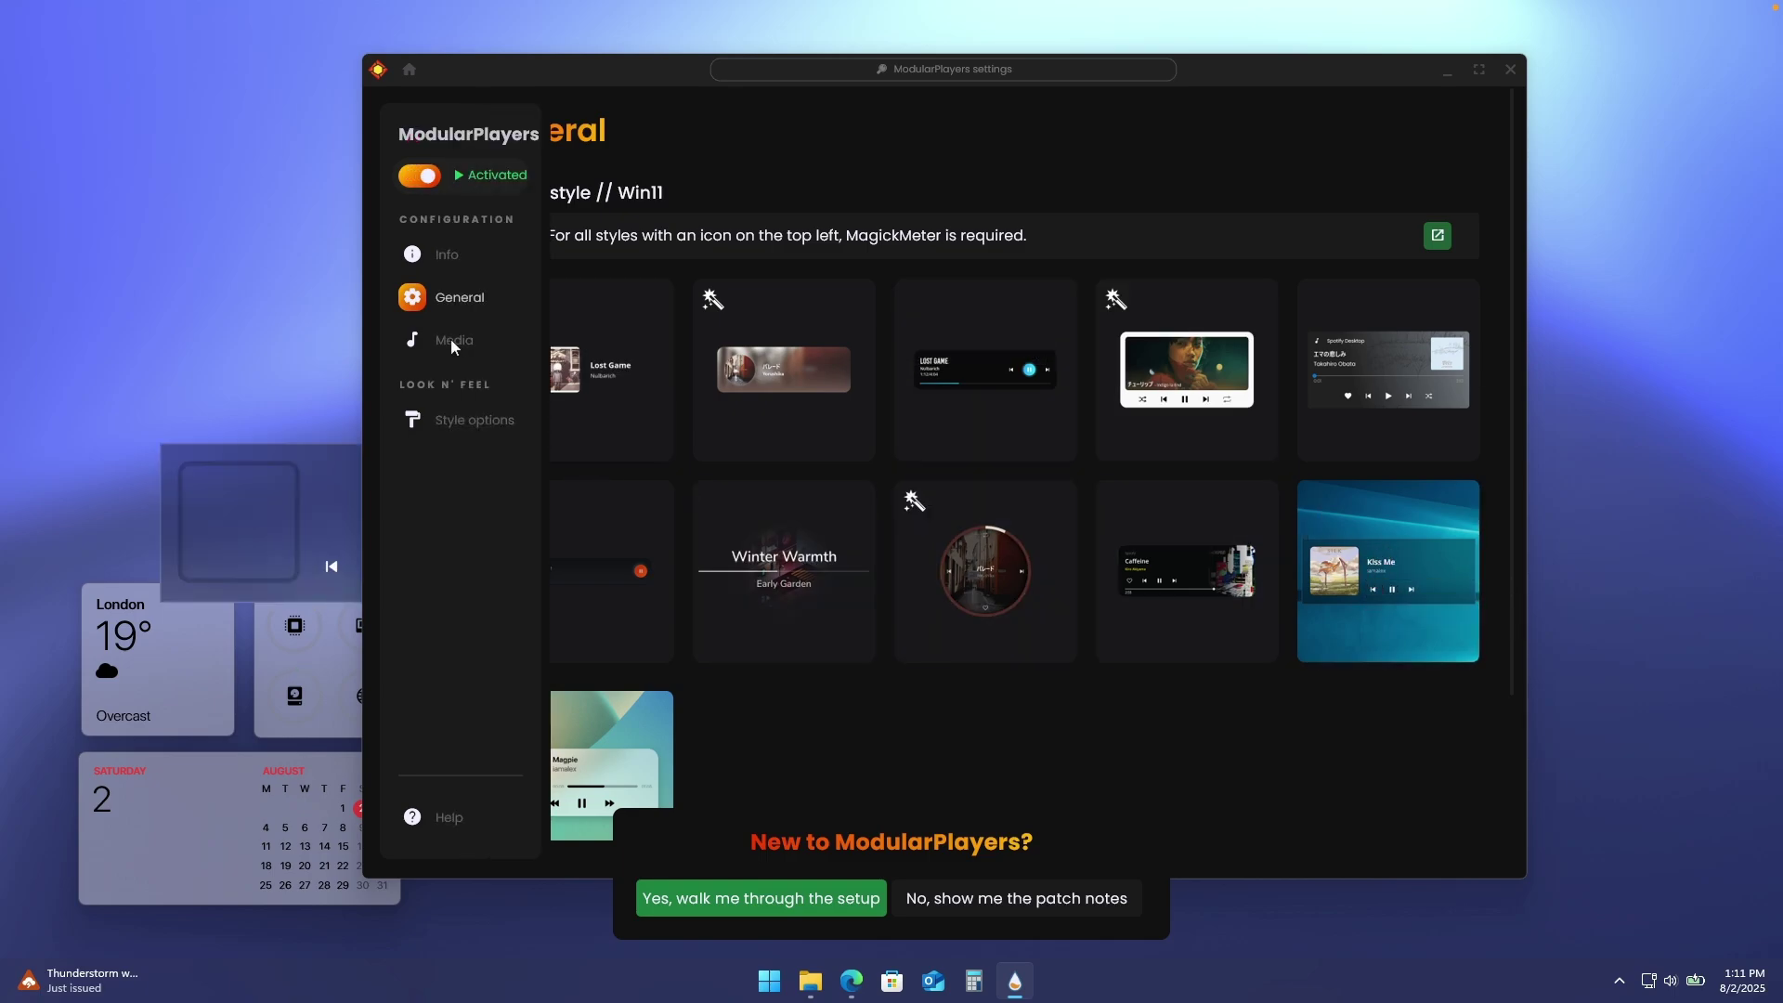
pyautogui.click(471, 421)
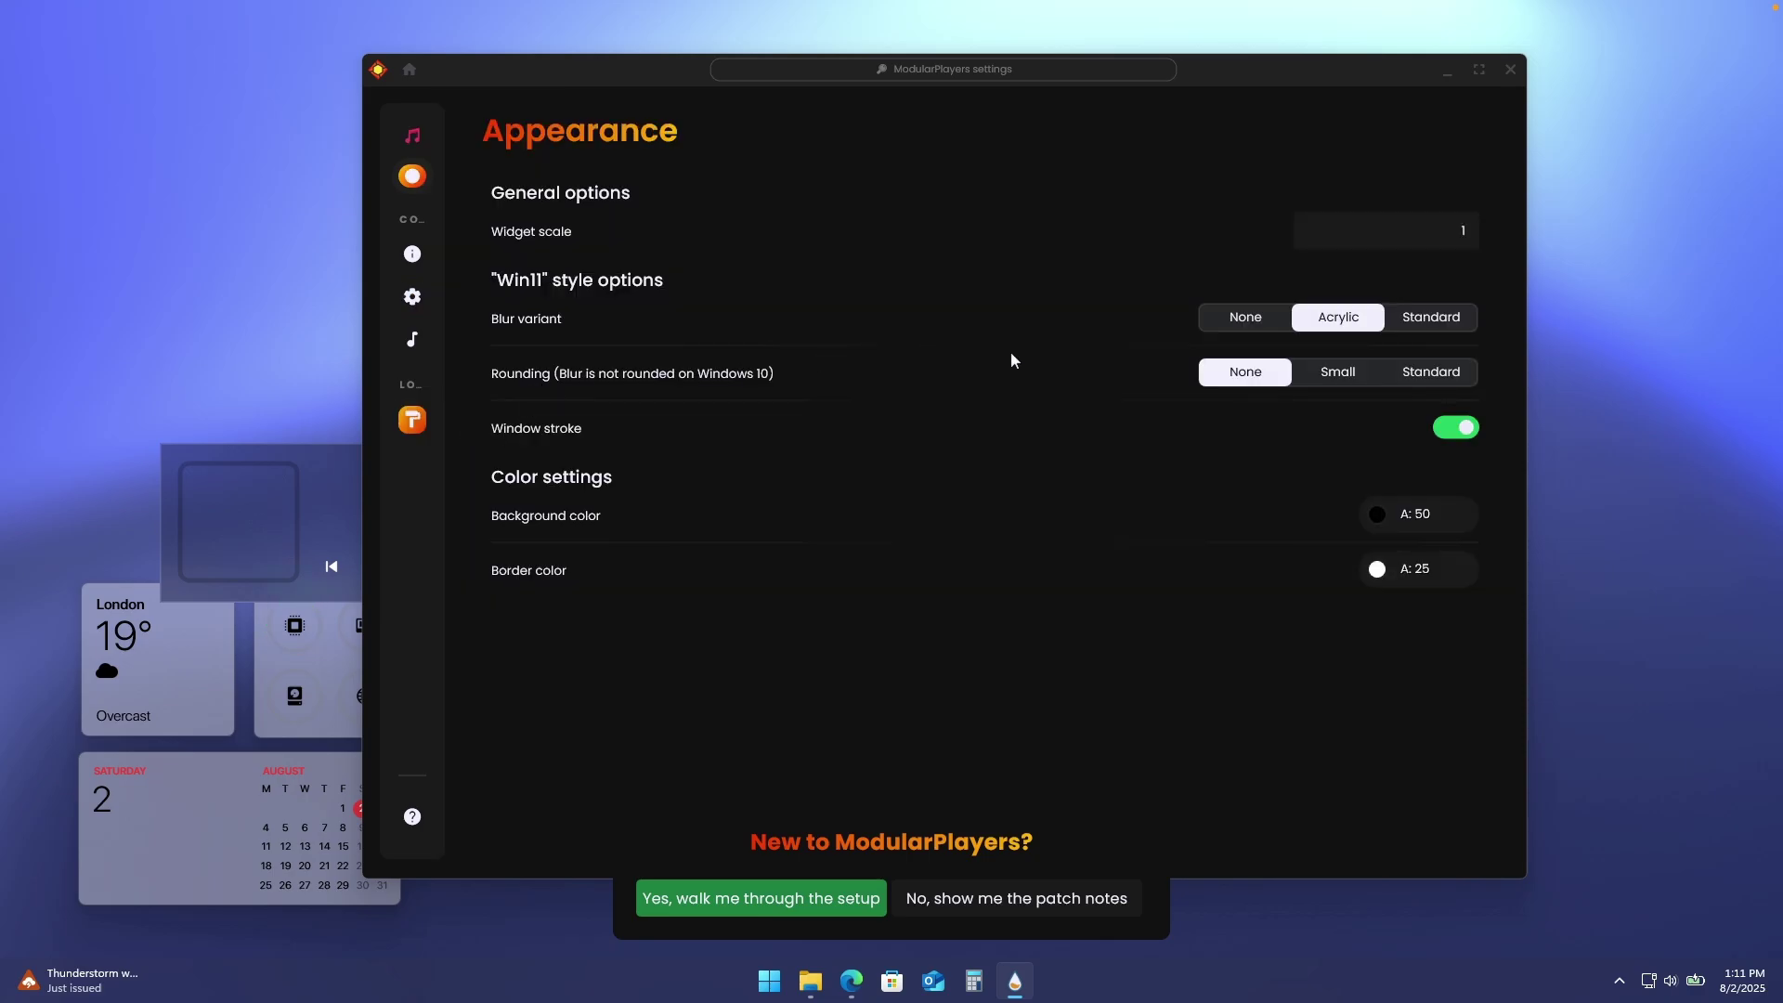
pyautogui.click(1437, 376)
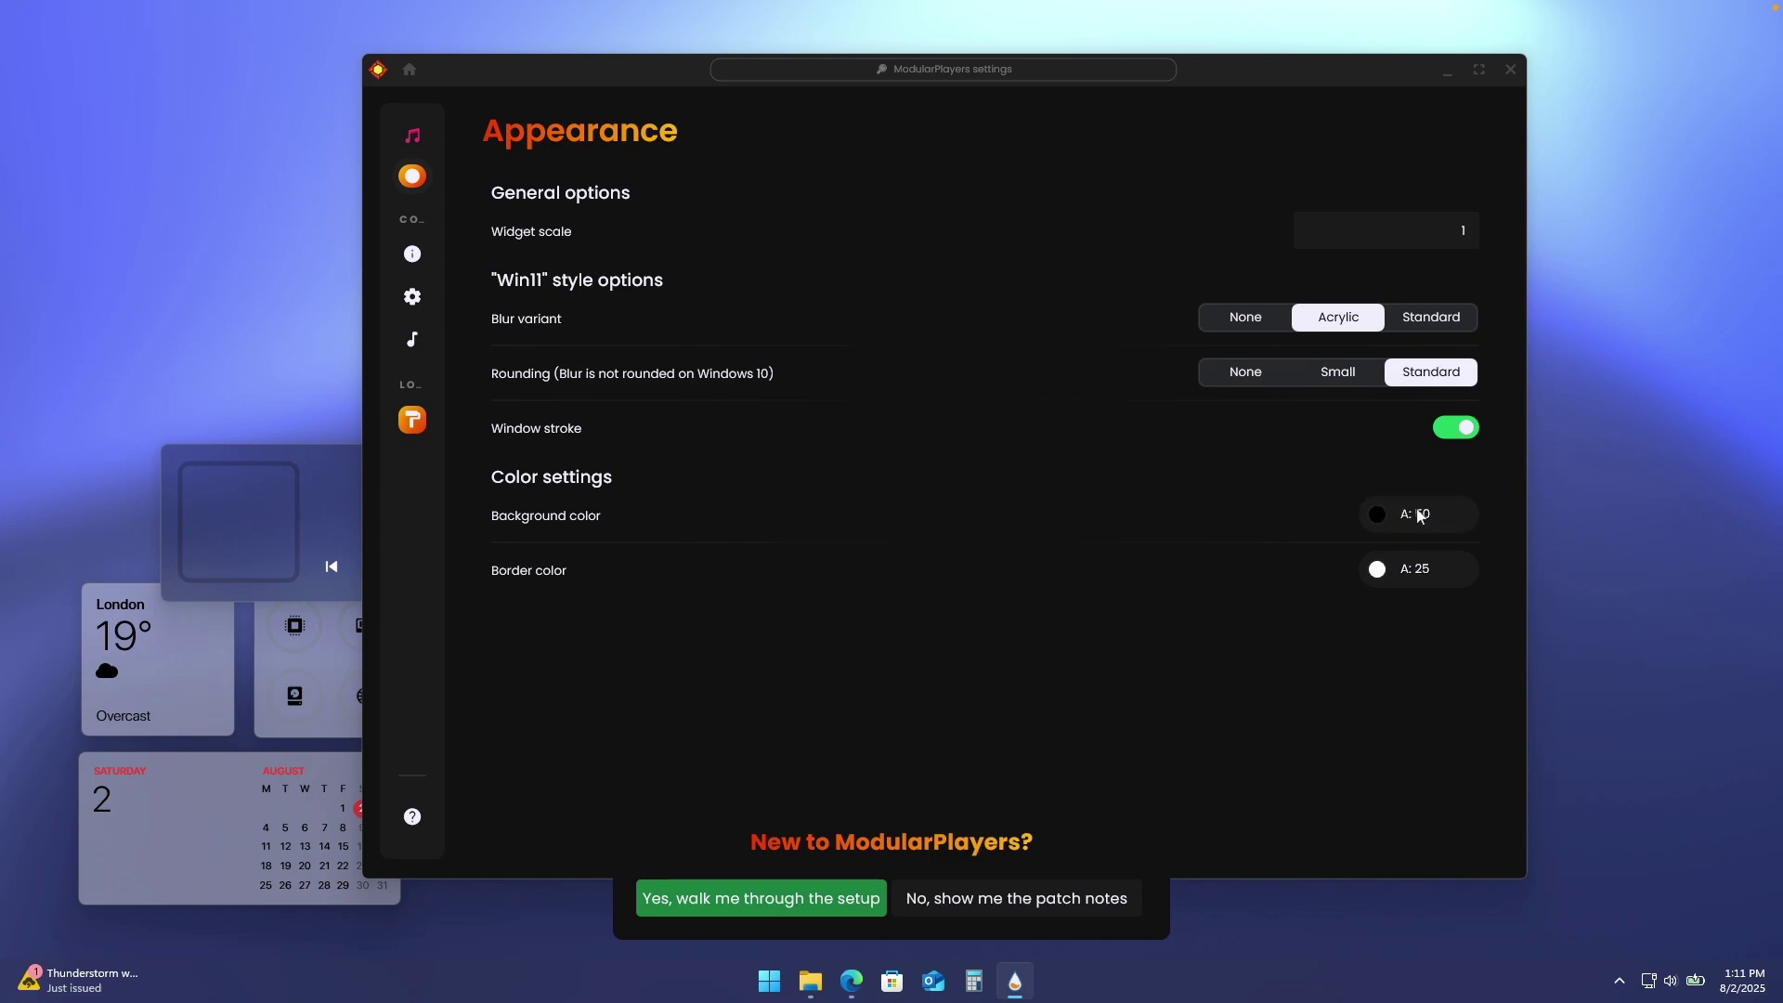
# - Set the ModularPlayers background color to white, 255,255,255
pyautogui.click(1375, 513)
pyautogui.write('255,255,255')
pyautogui.press('Return')
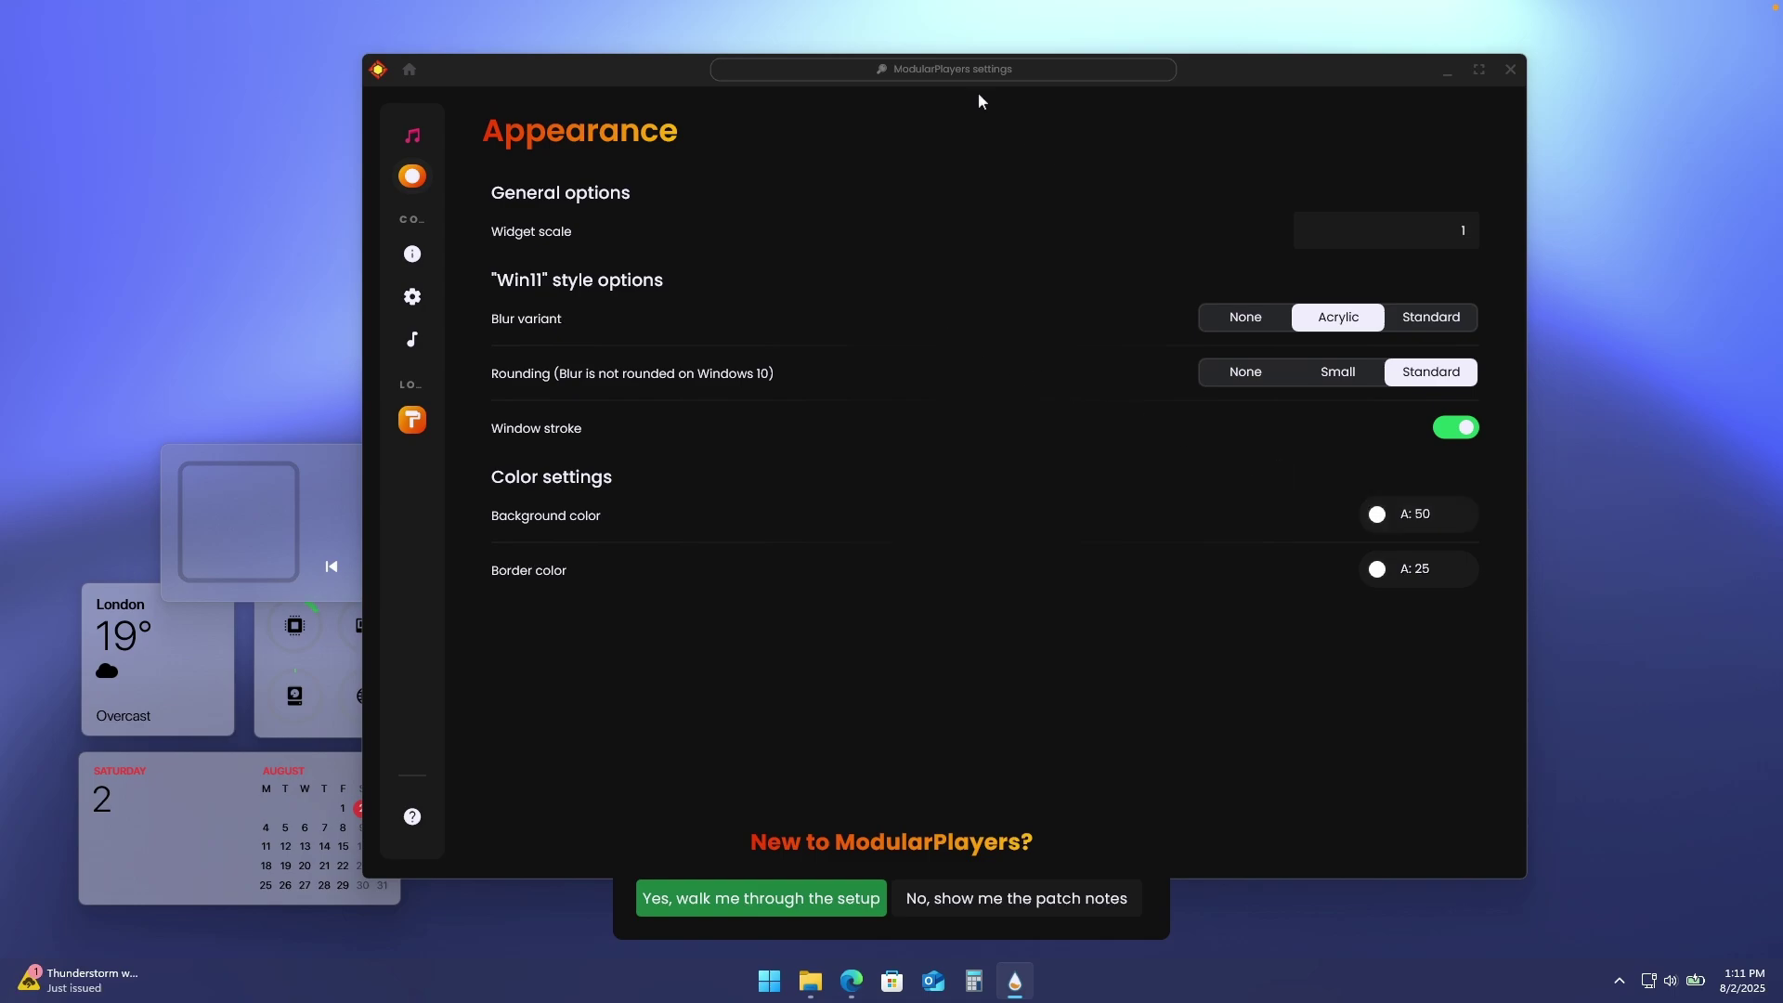
# - Move the music player clear of the weather and monitoring widgets and set its widget scale to 0.6
pyautogui.moveTo(1206, 80); pyautogui.dragTo(1377, 85)
pyautogui.moveTo(460, 489); pyautogui.dragTo(394, 354)
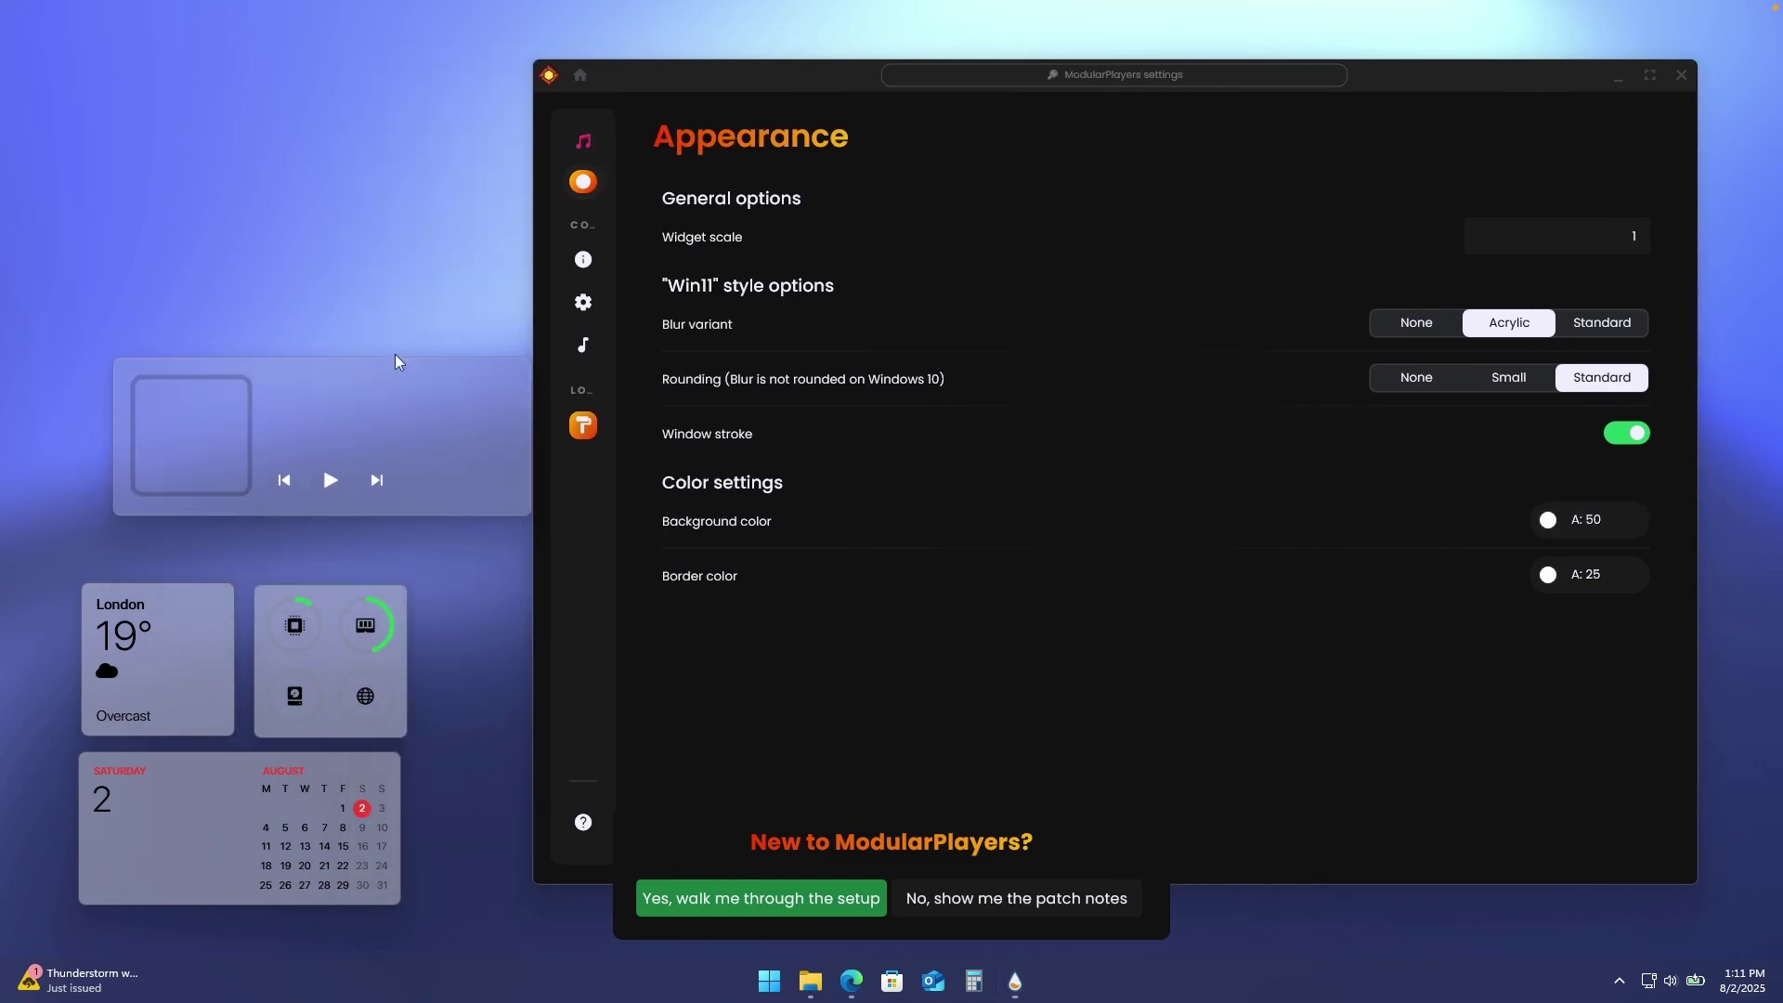
pyautogui.click(1610, 234)
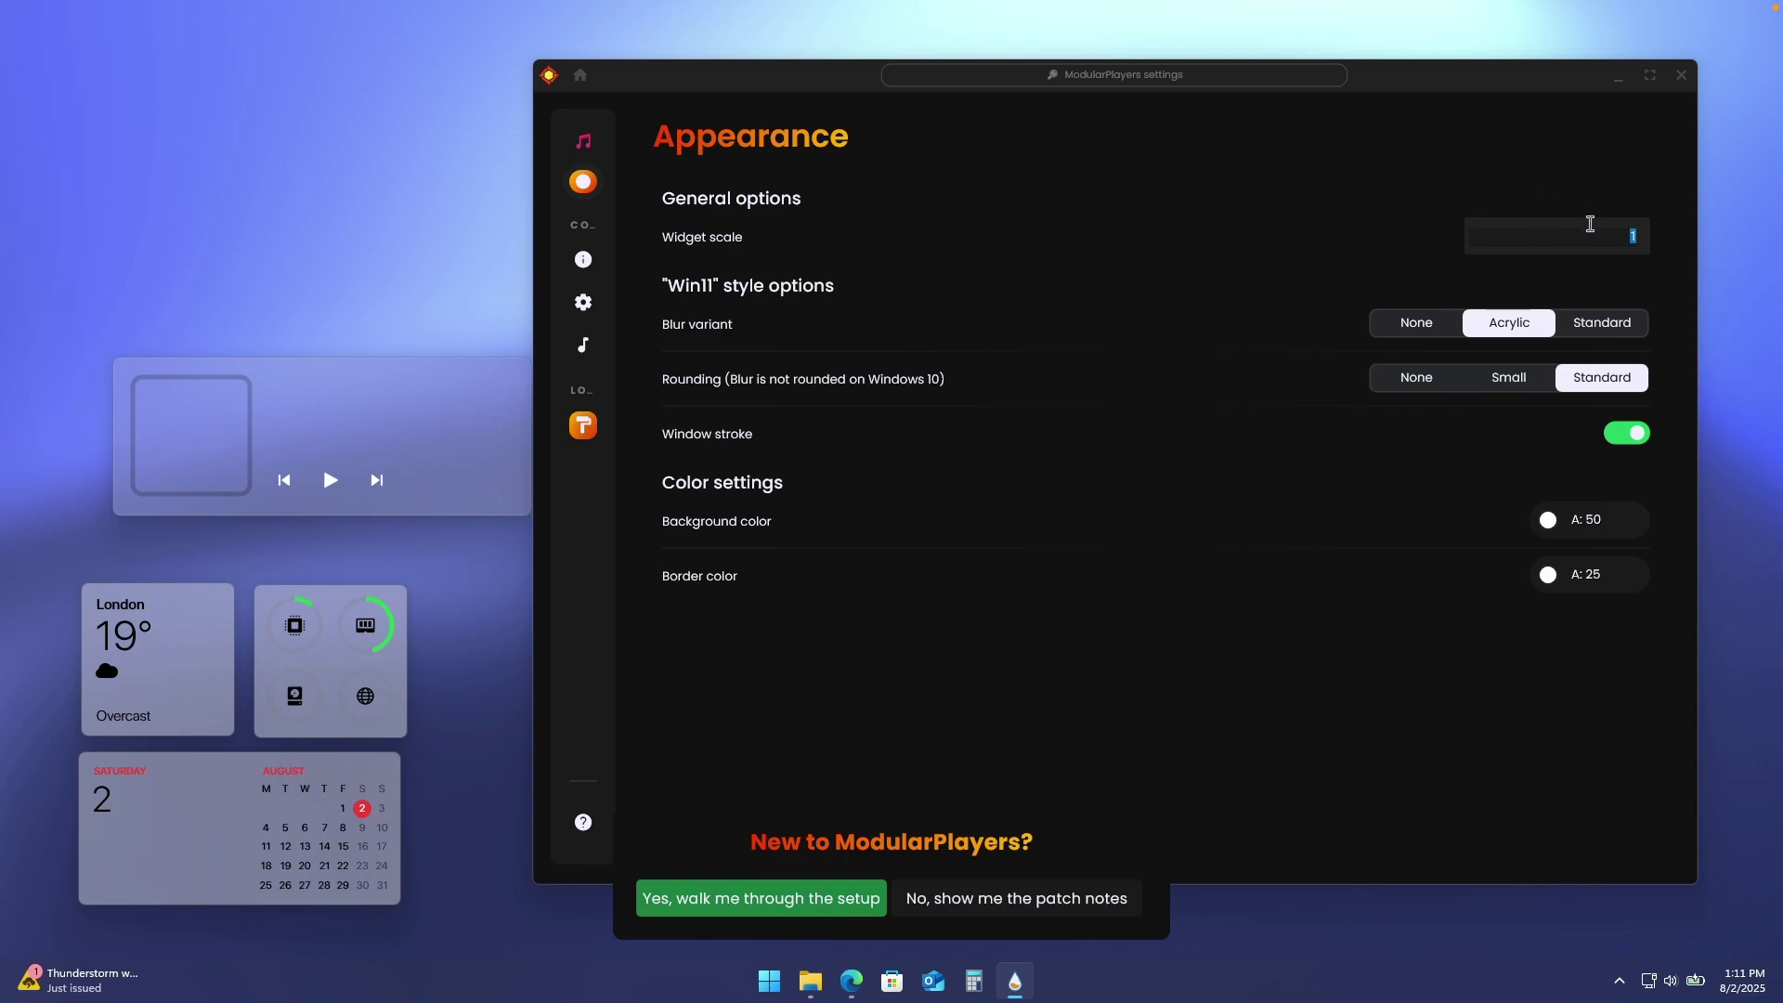
pyautogui.write('0.6')
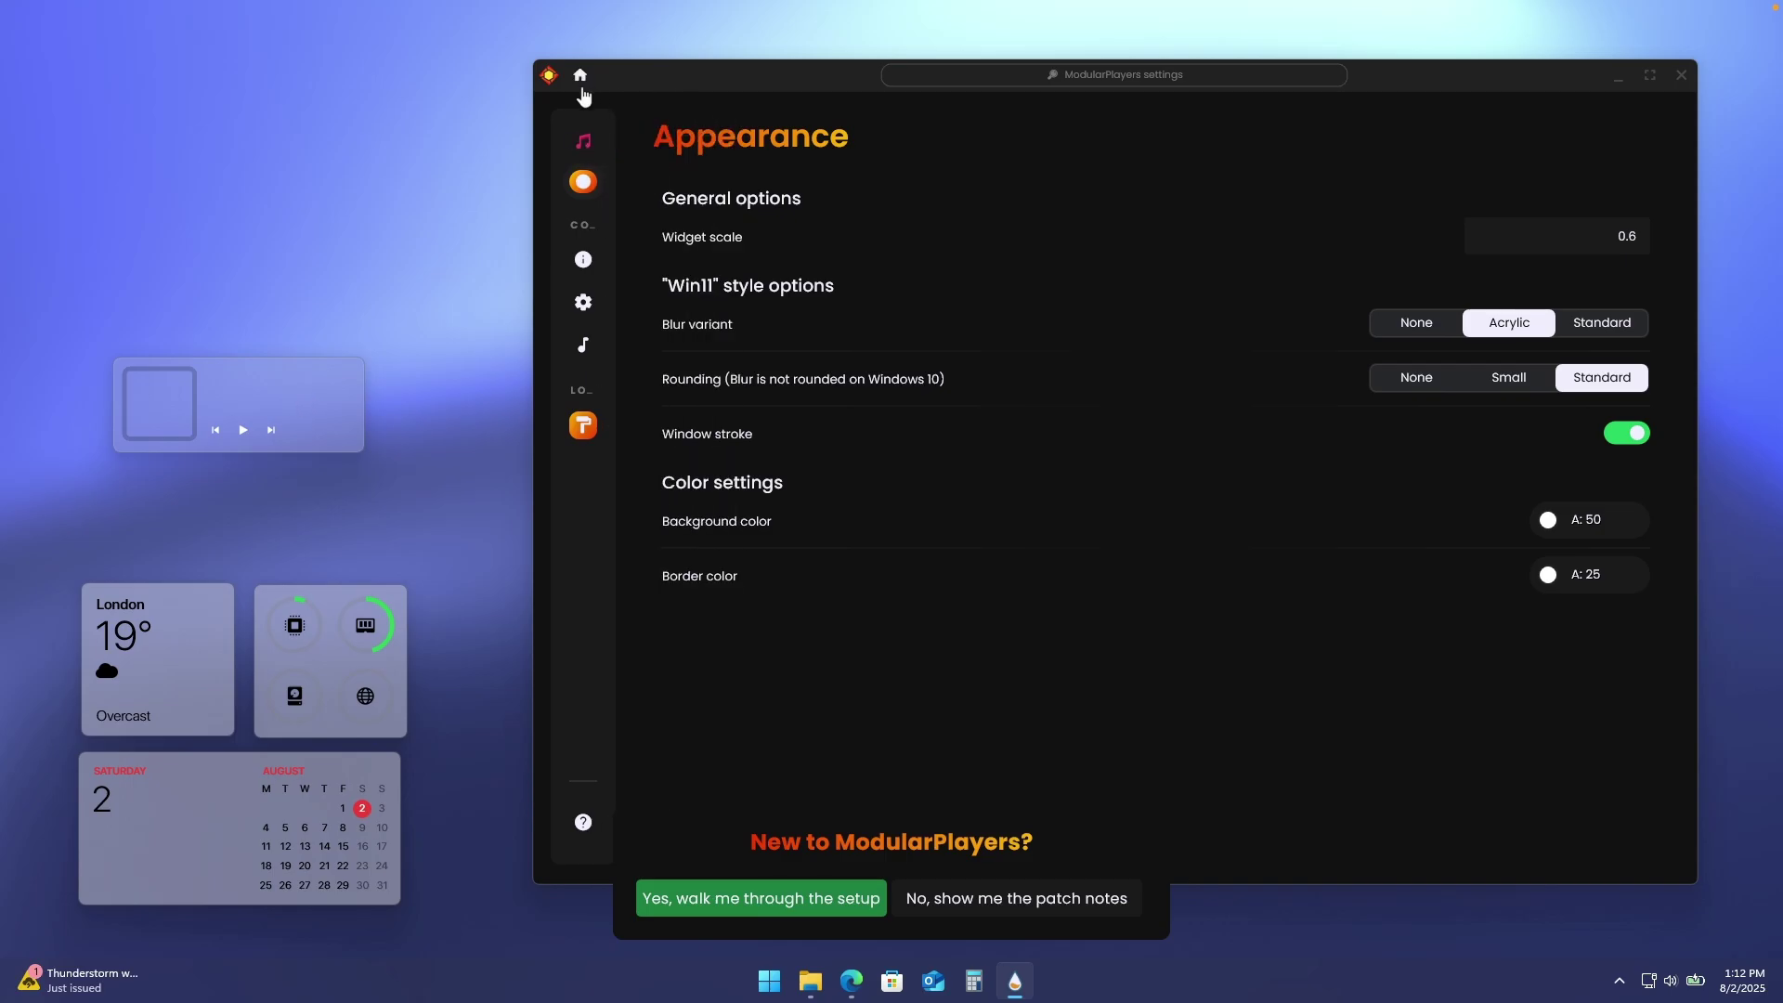
# - Move the ModularPlayers settings window aside and decline the setup walkthrough, dismissing the patch notes
pyautogui.moveTo(627, 78); pyautogui.dragTo(1133, 86)
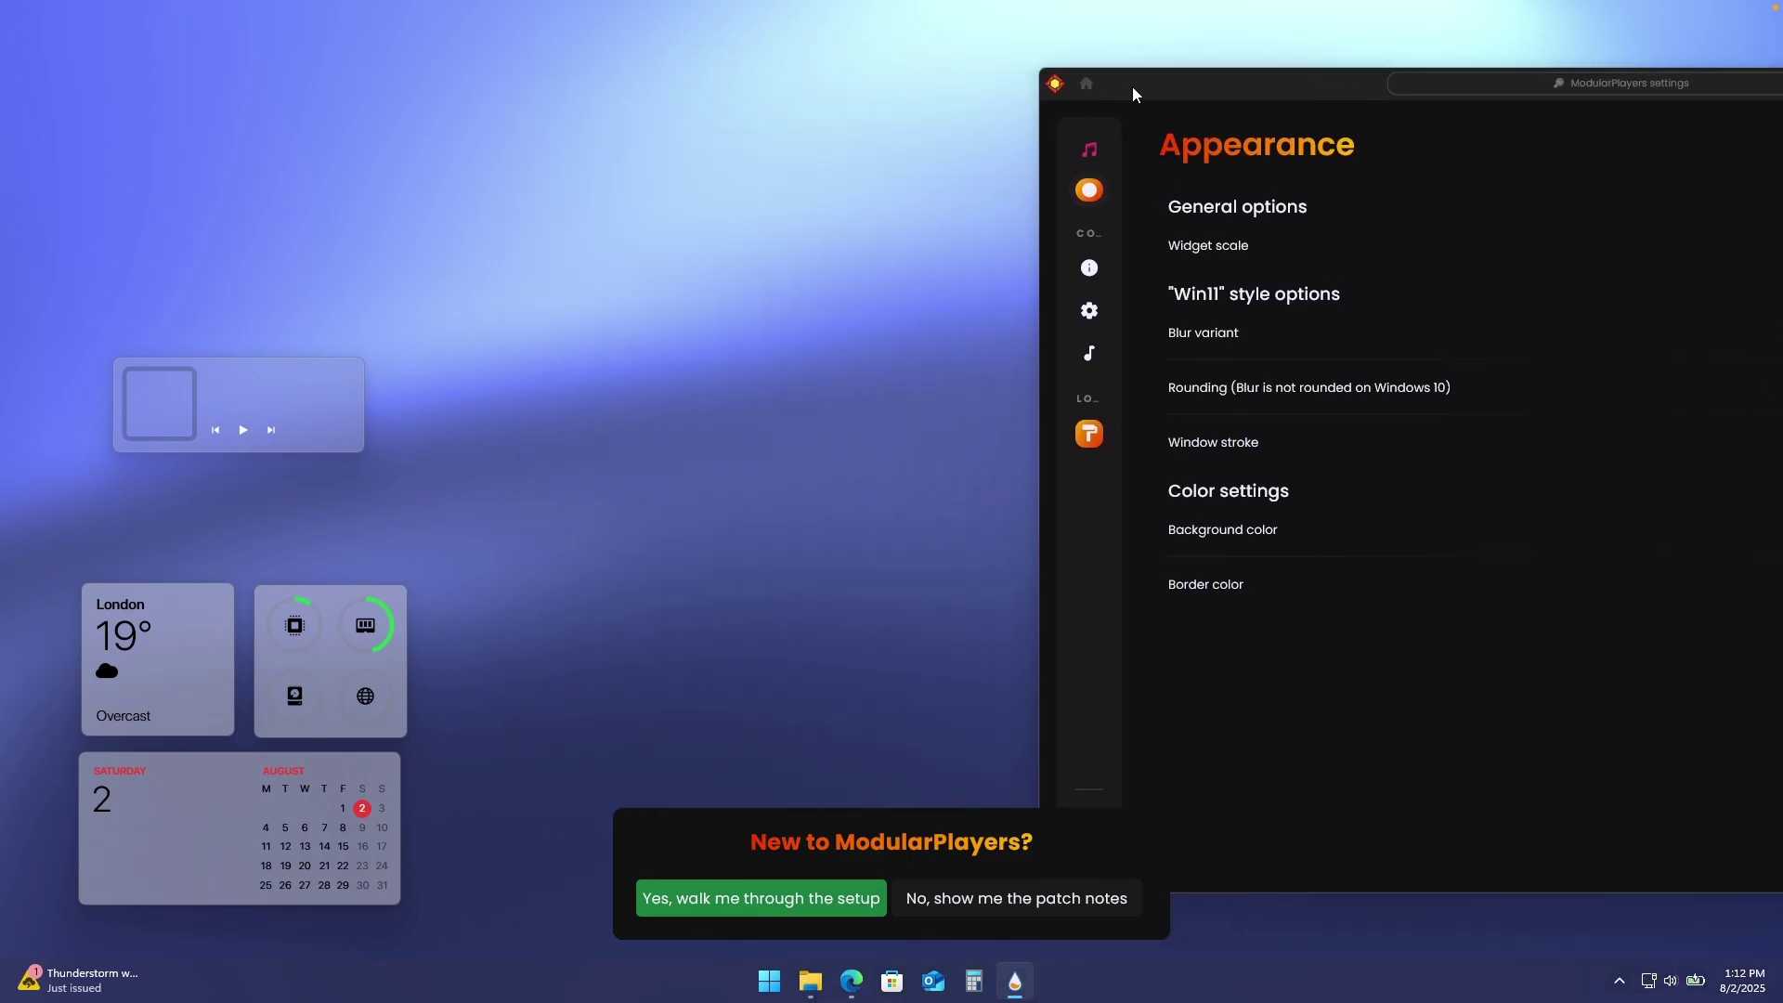
pyautogui.click(1000, 901)
pyautogui.click(1158, 537)
# - Place the music player just above the taskbar and align it horizontally centered on the desktop
pyautogui.moveTo(330, 410); pyautogui.dragTo(985, 894)
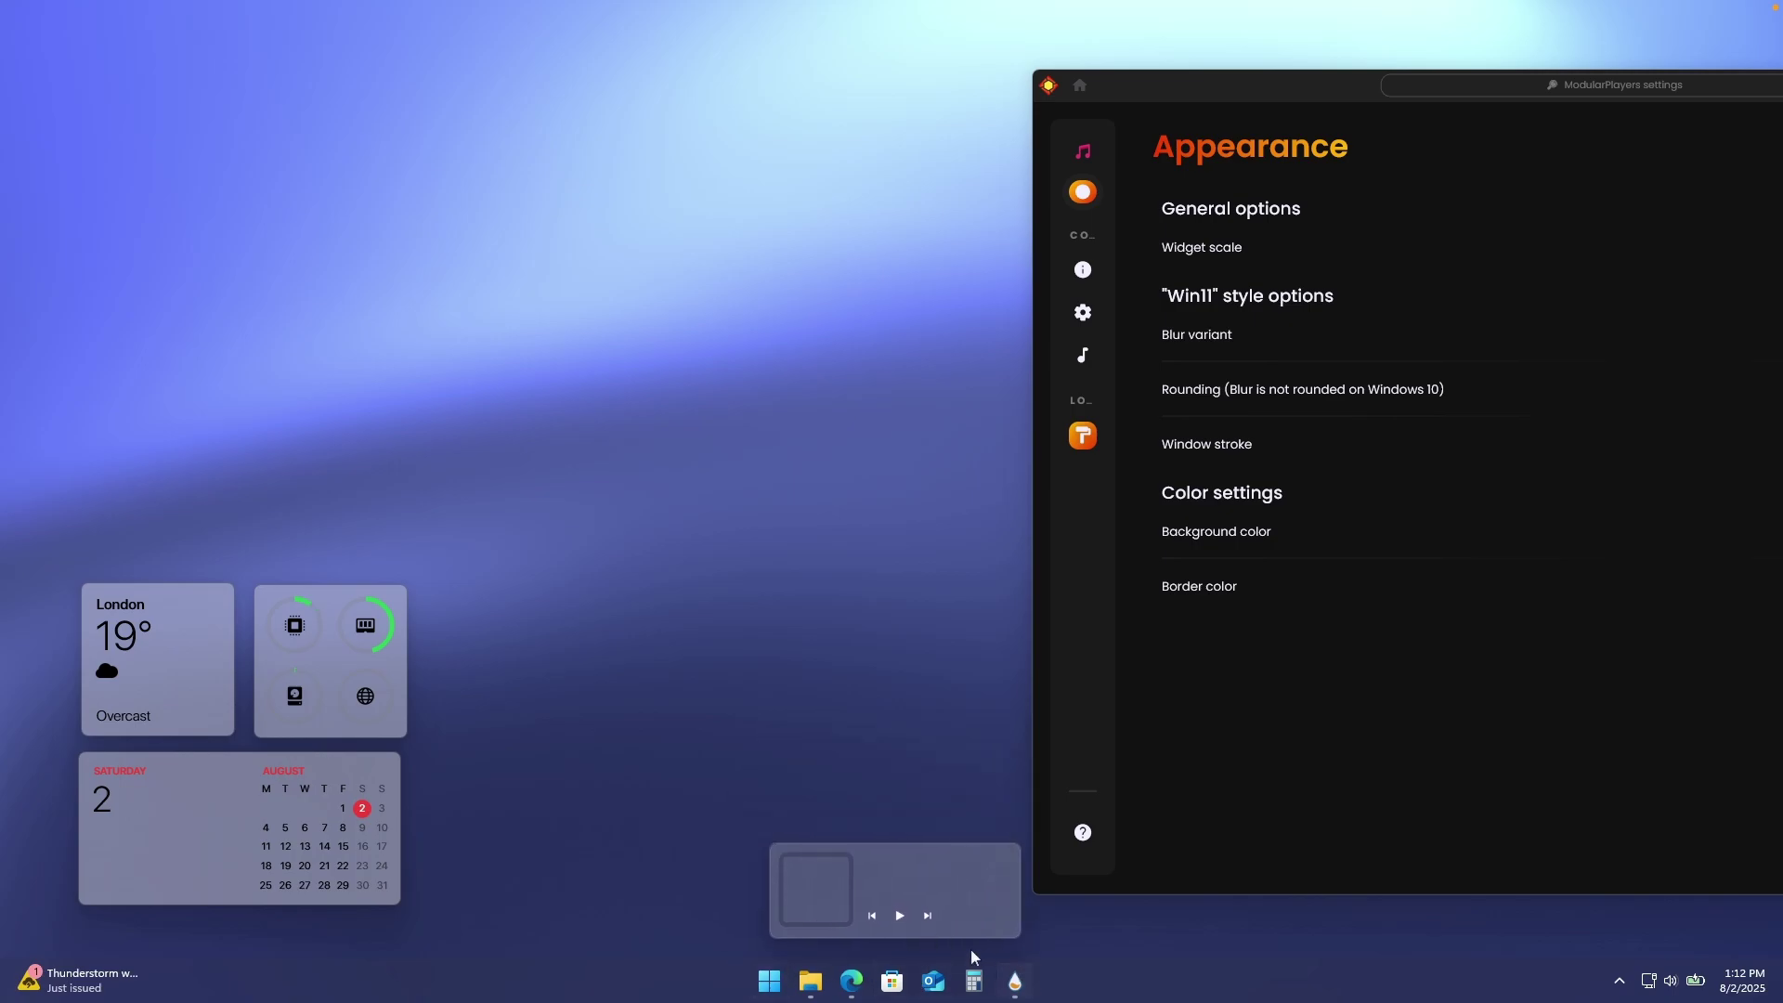
pyautogui.rightClick(909, 879)
pyautogui.moveTo(975, 598)
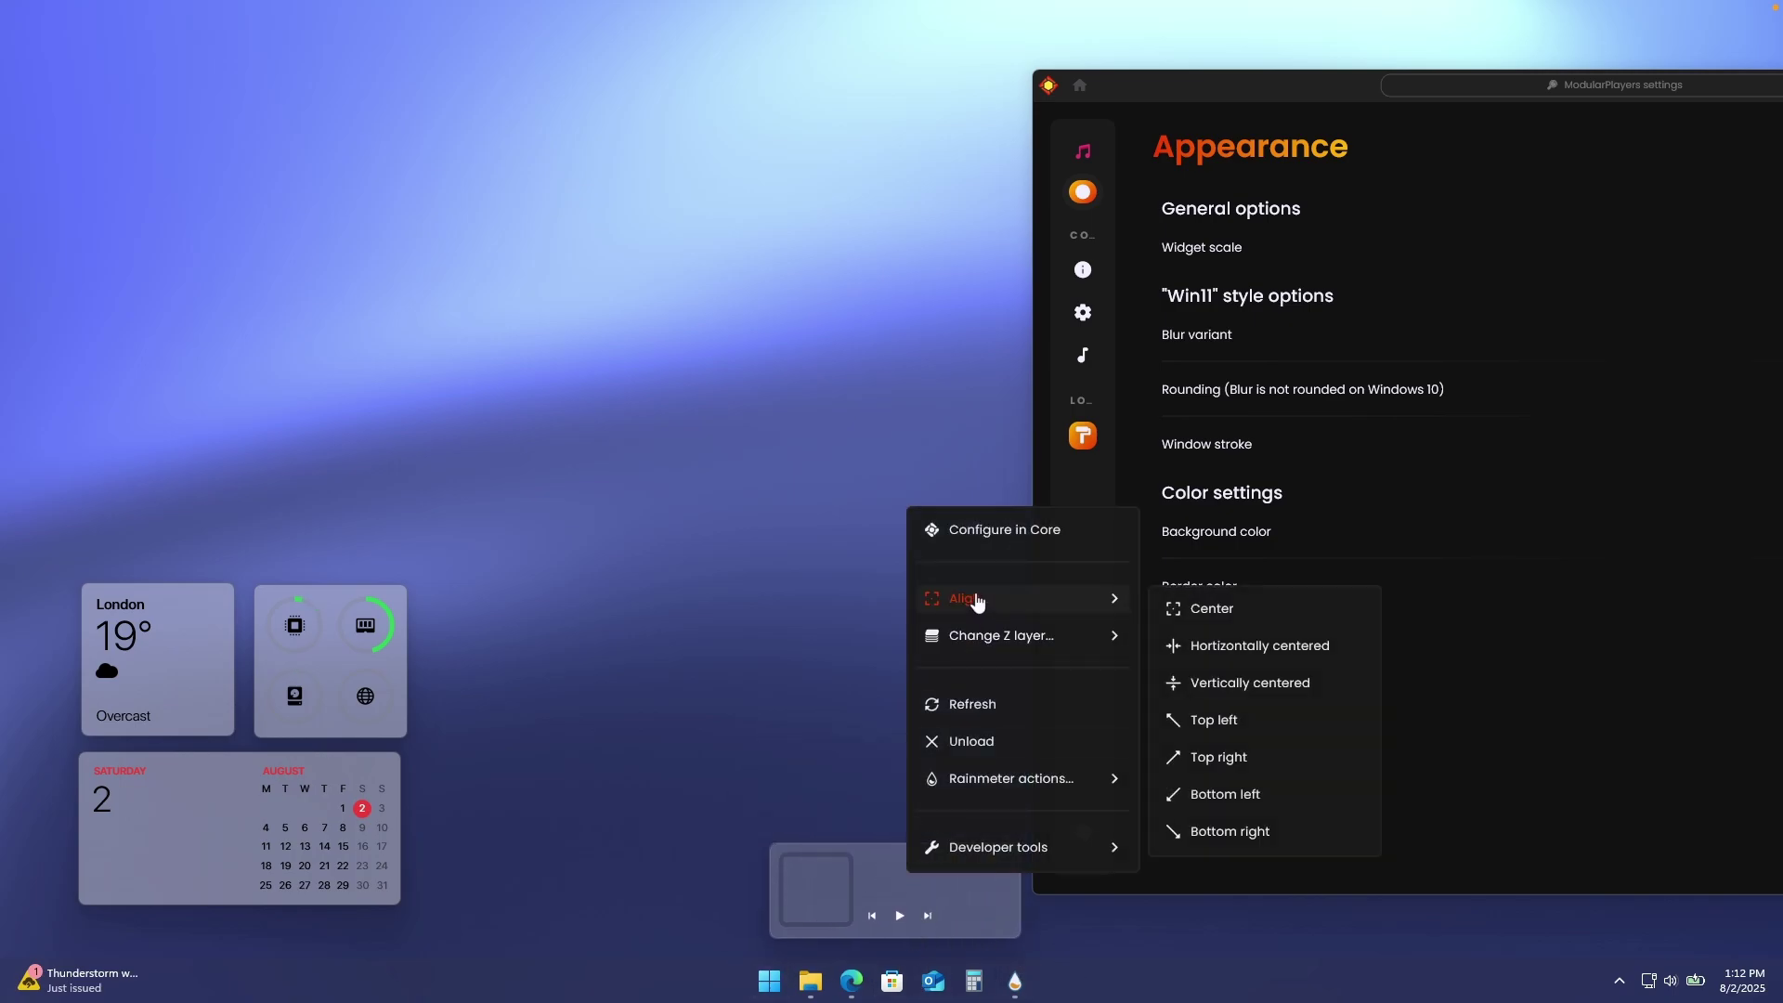
pyautogui.click(1276, 644)
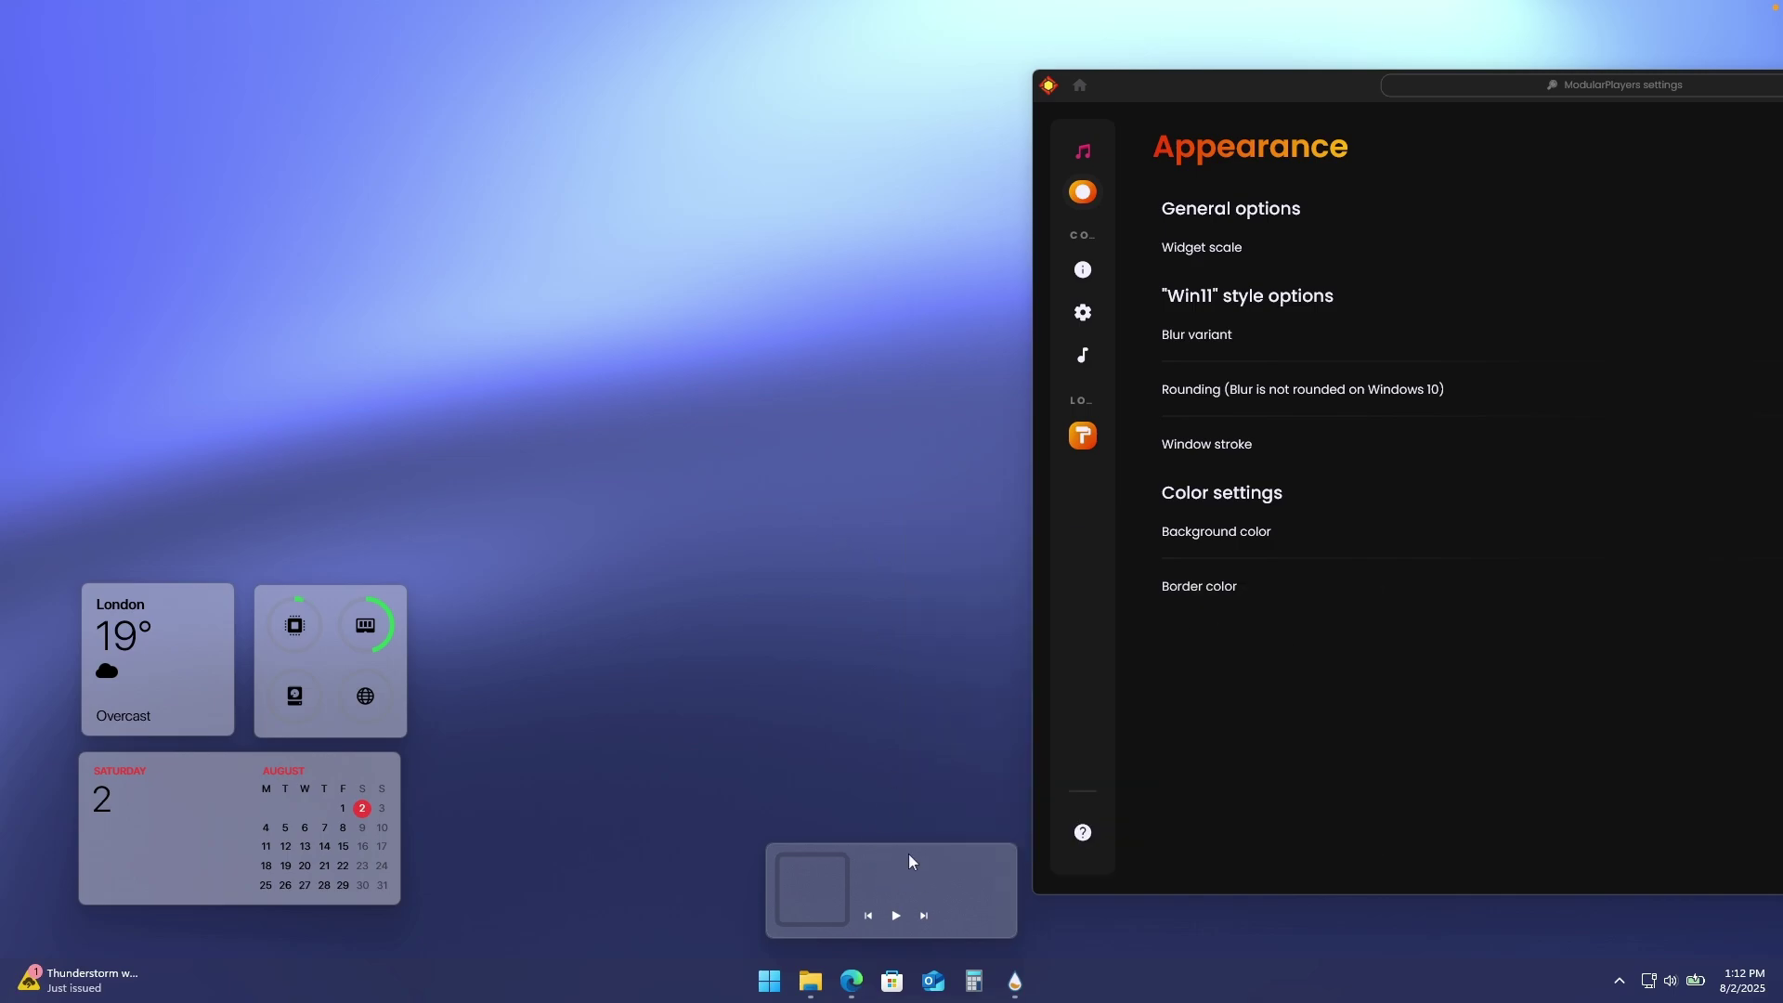
# - Return to the JaxCore library and install the ModularClocks widget
pyautogui.moveTo(1175, 89); pyautogui.dragTo(940, 93)
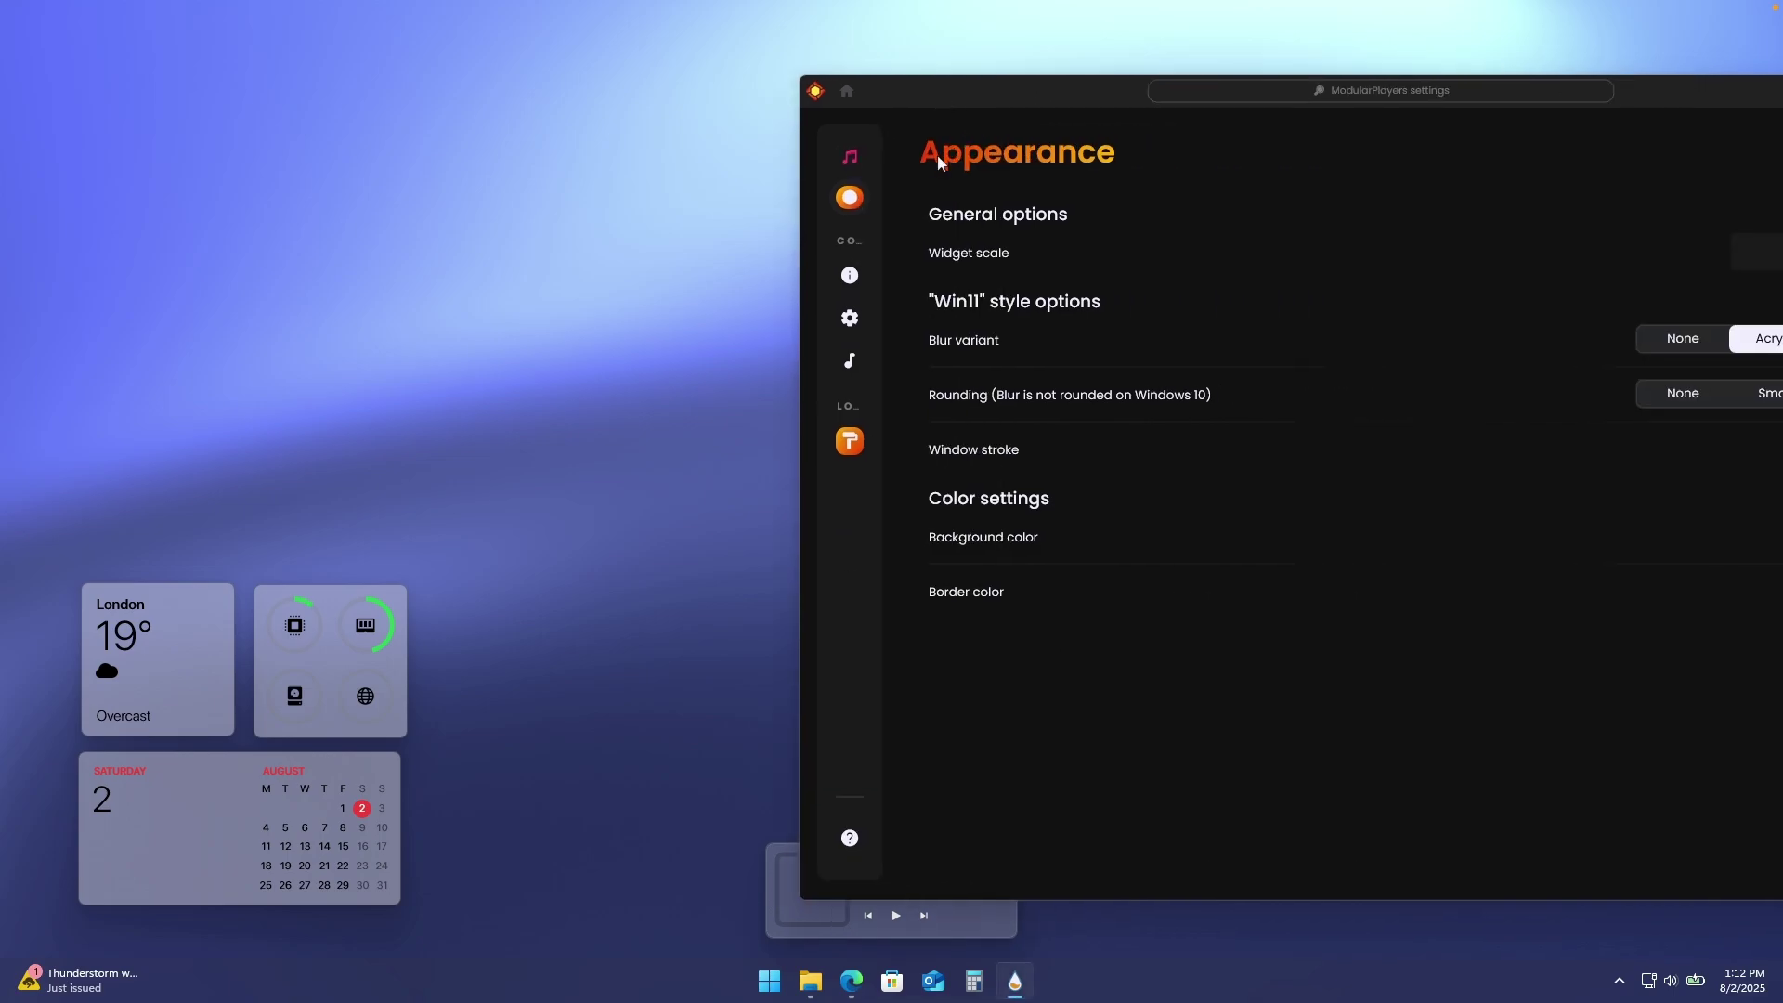
pyautogui.click(847, 90)
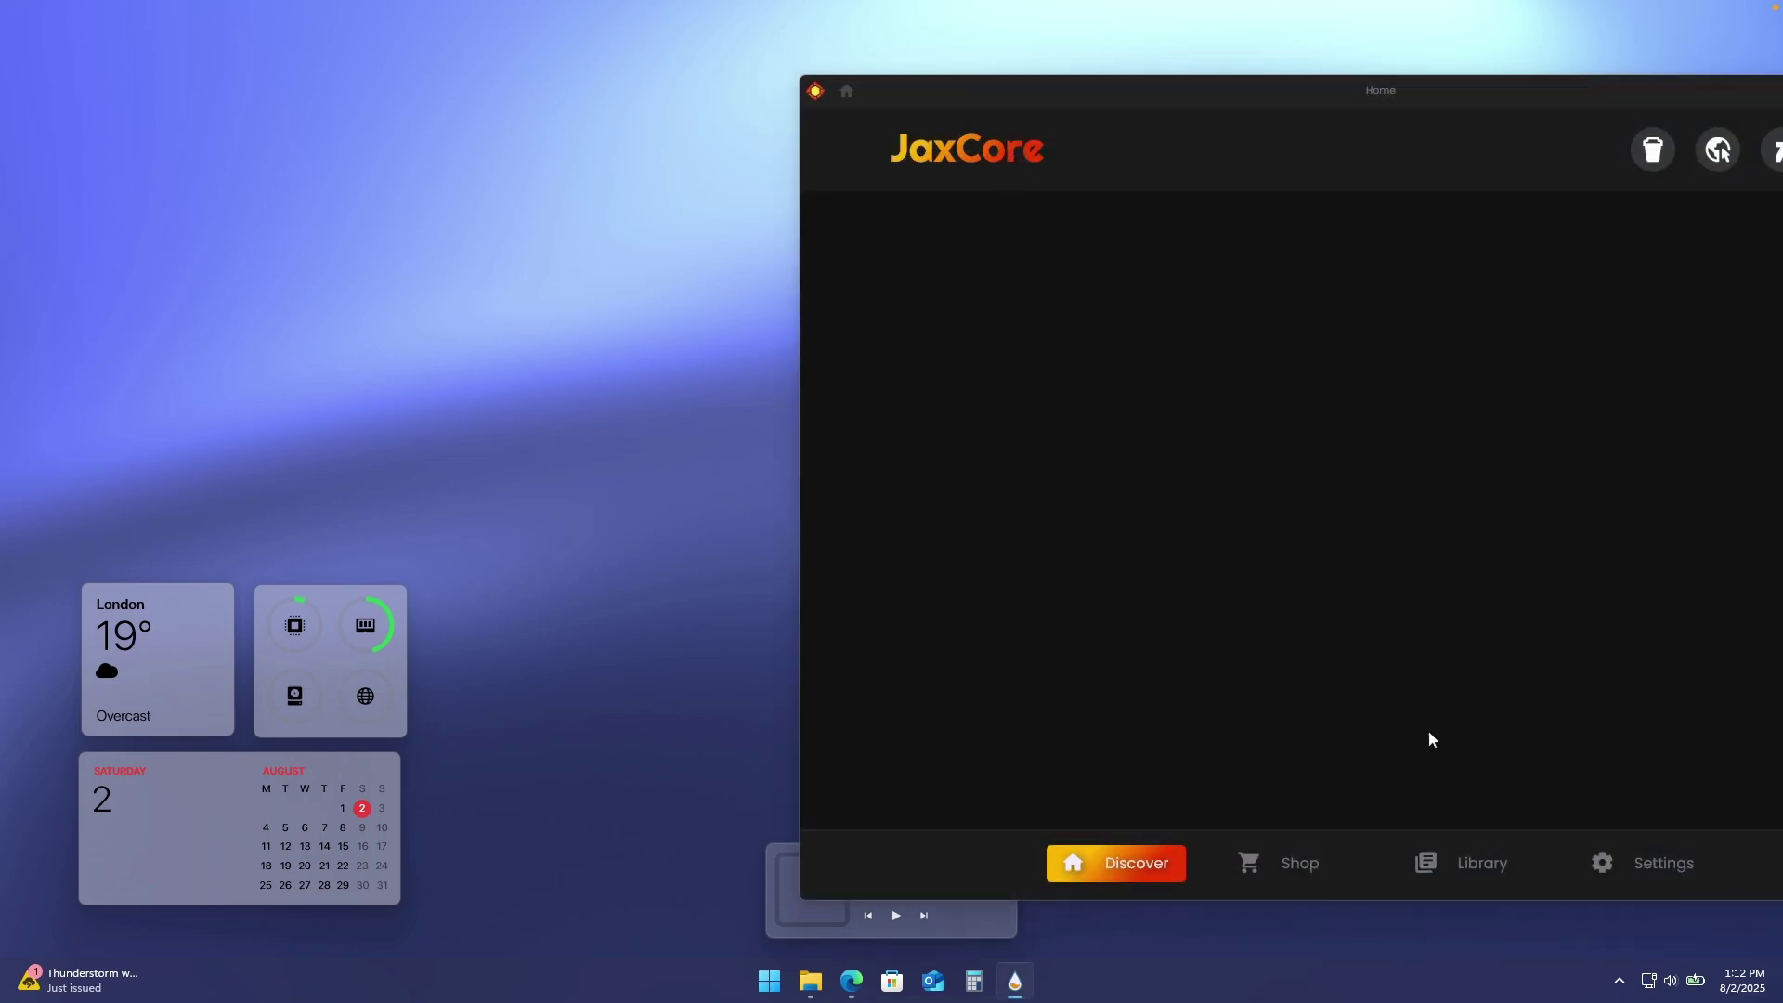
pyautogui.click(1464, 878)
pyautogui.moveTo(1307, 94); pyautogui.dragTo(994, 71)
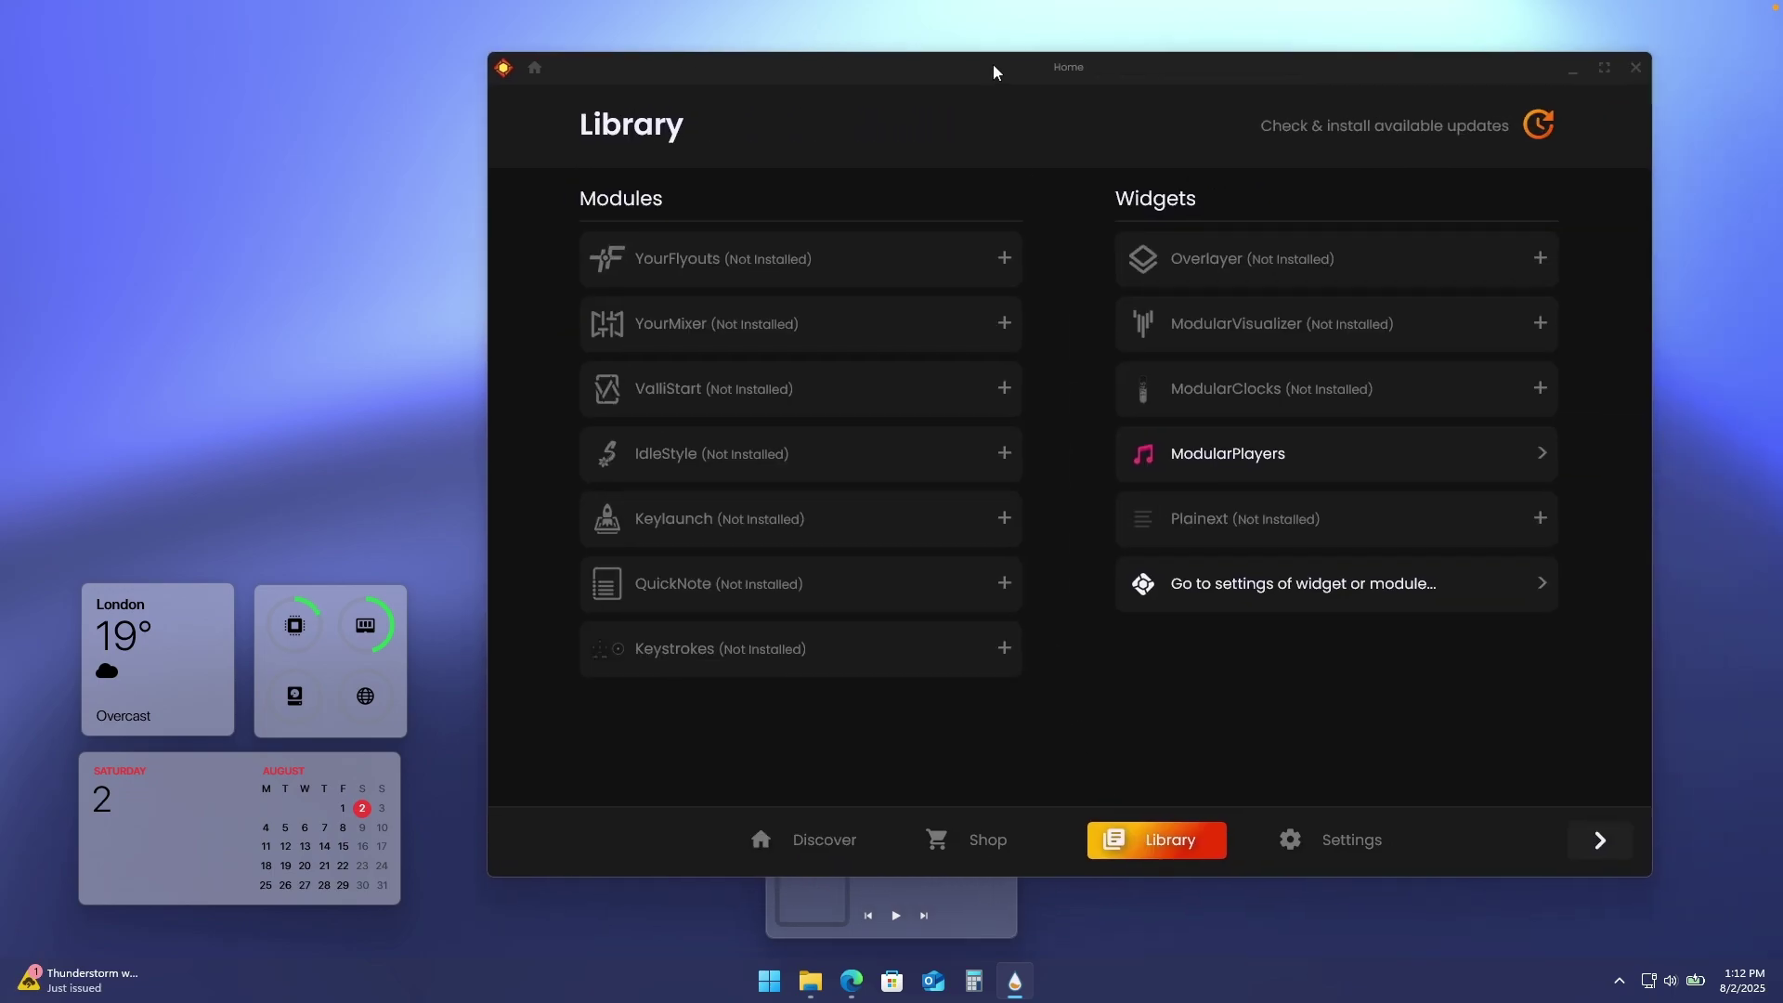
pyautogui.click(1272, 389)
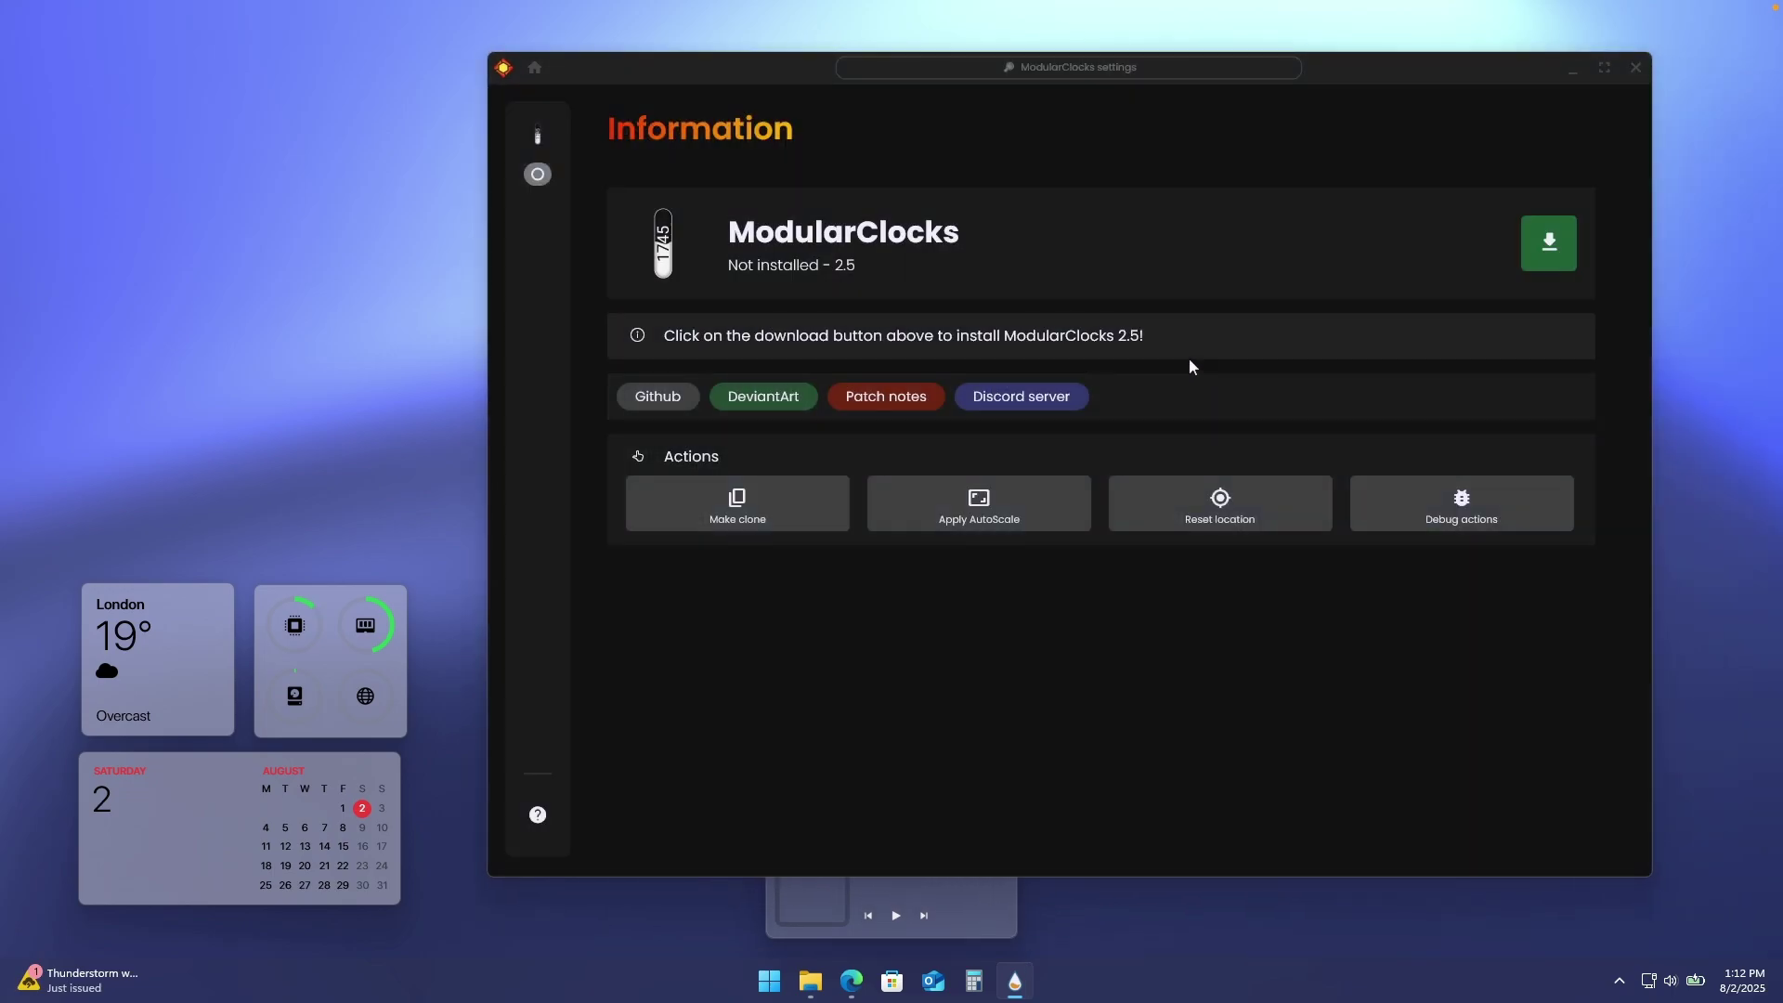
pyautogui.click(1550, 243)
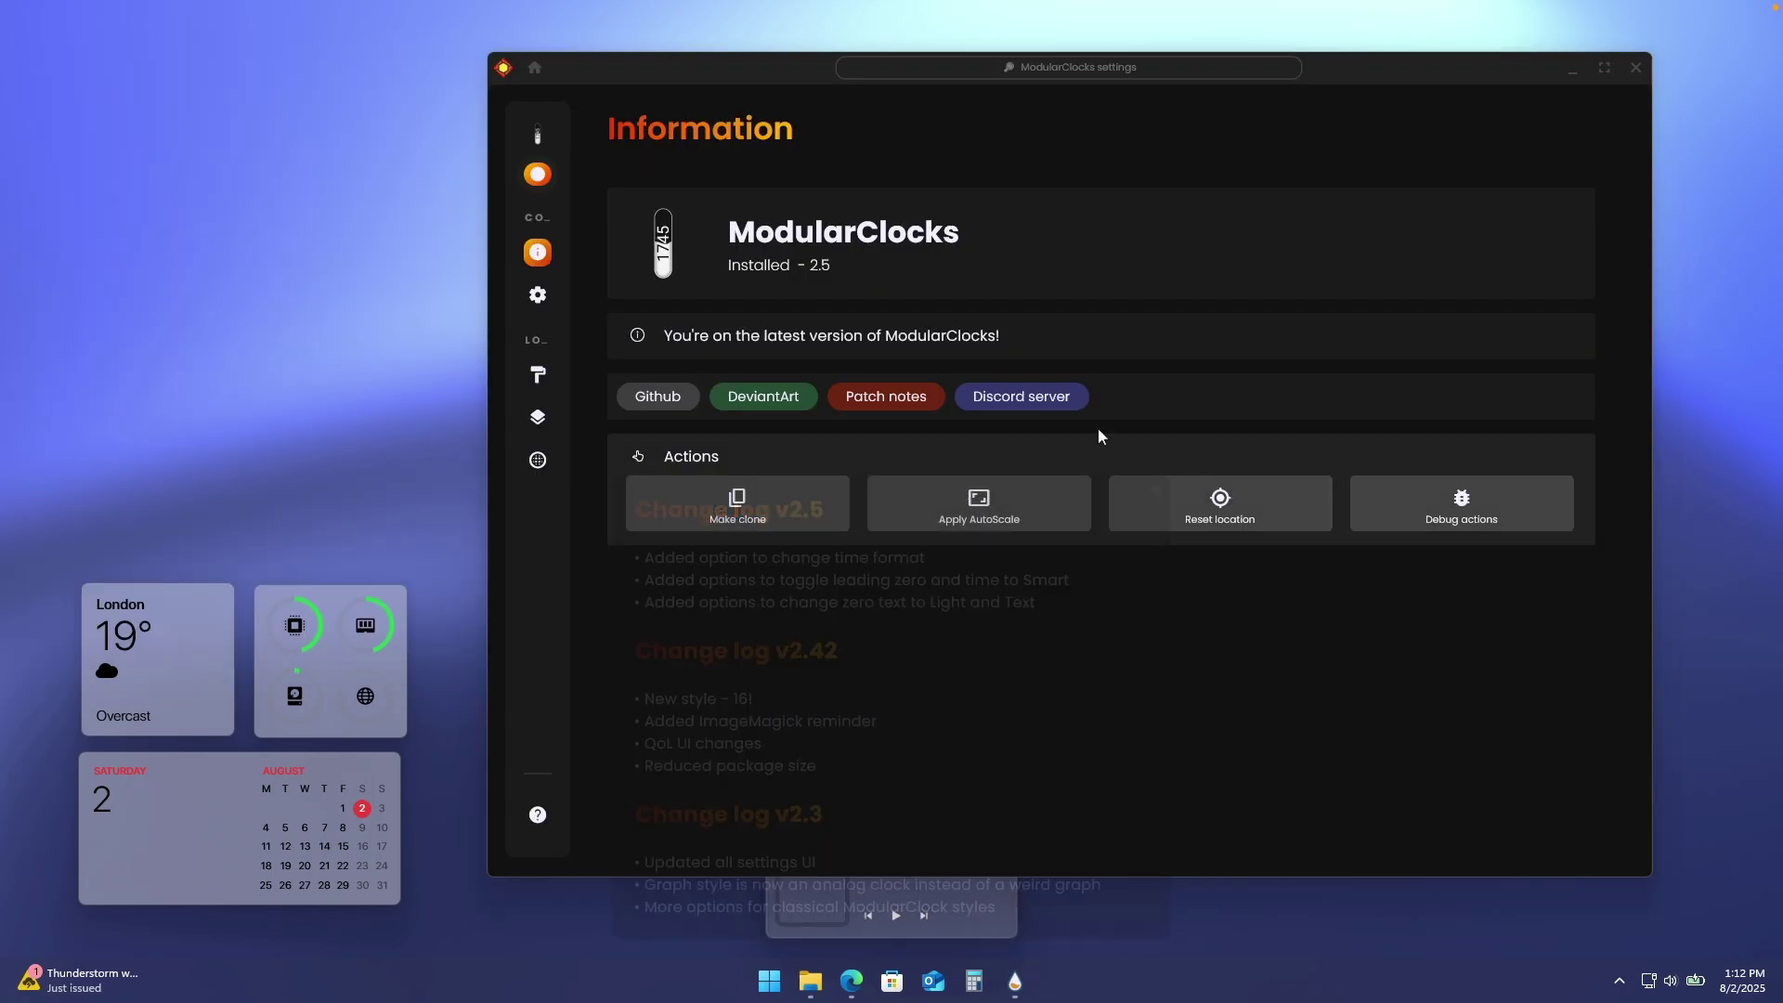
pyautogui.moveTo(554, 308)
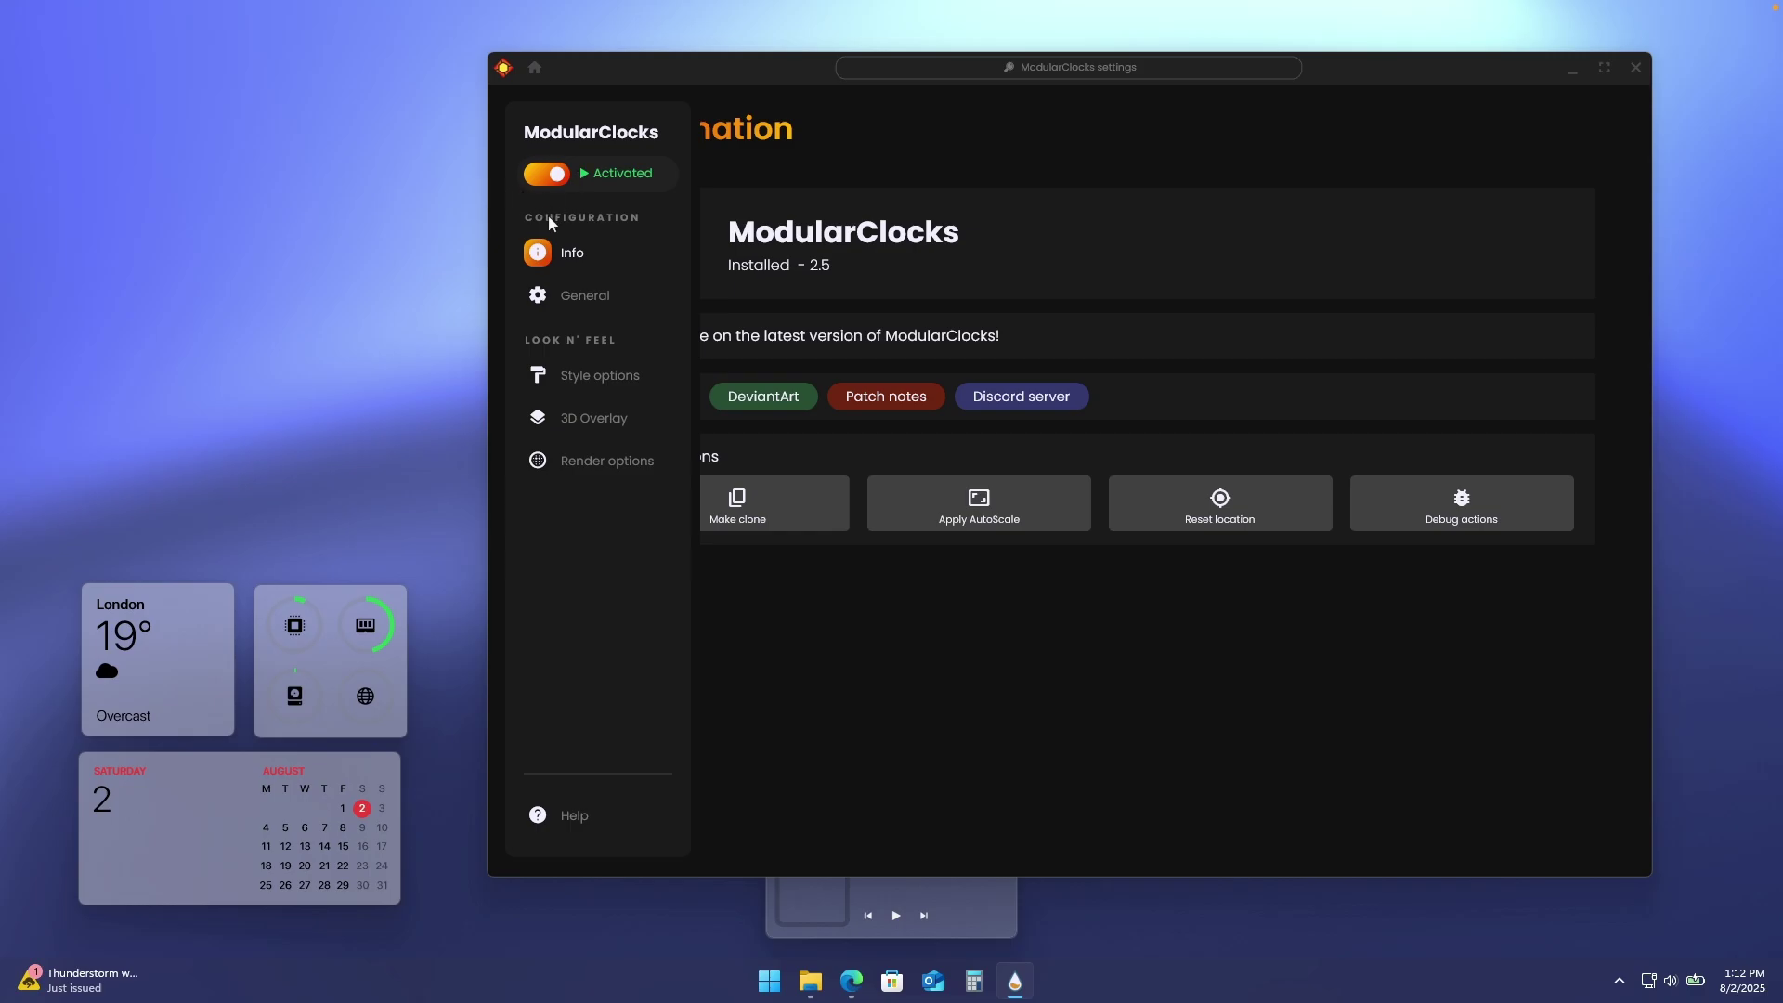
# - Open the ModularClocks general settings and choose the Text clock style that spells out the time in words
pyautogui.click(589, 297)
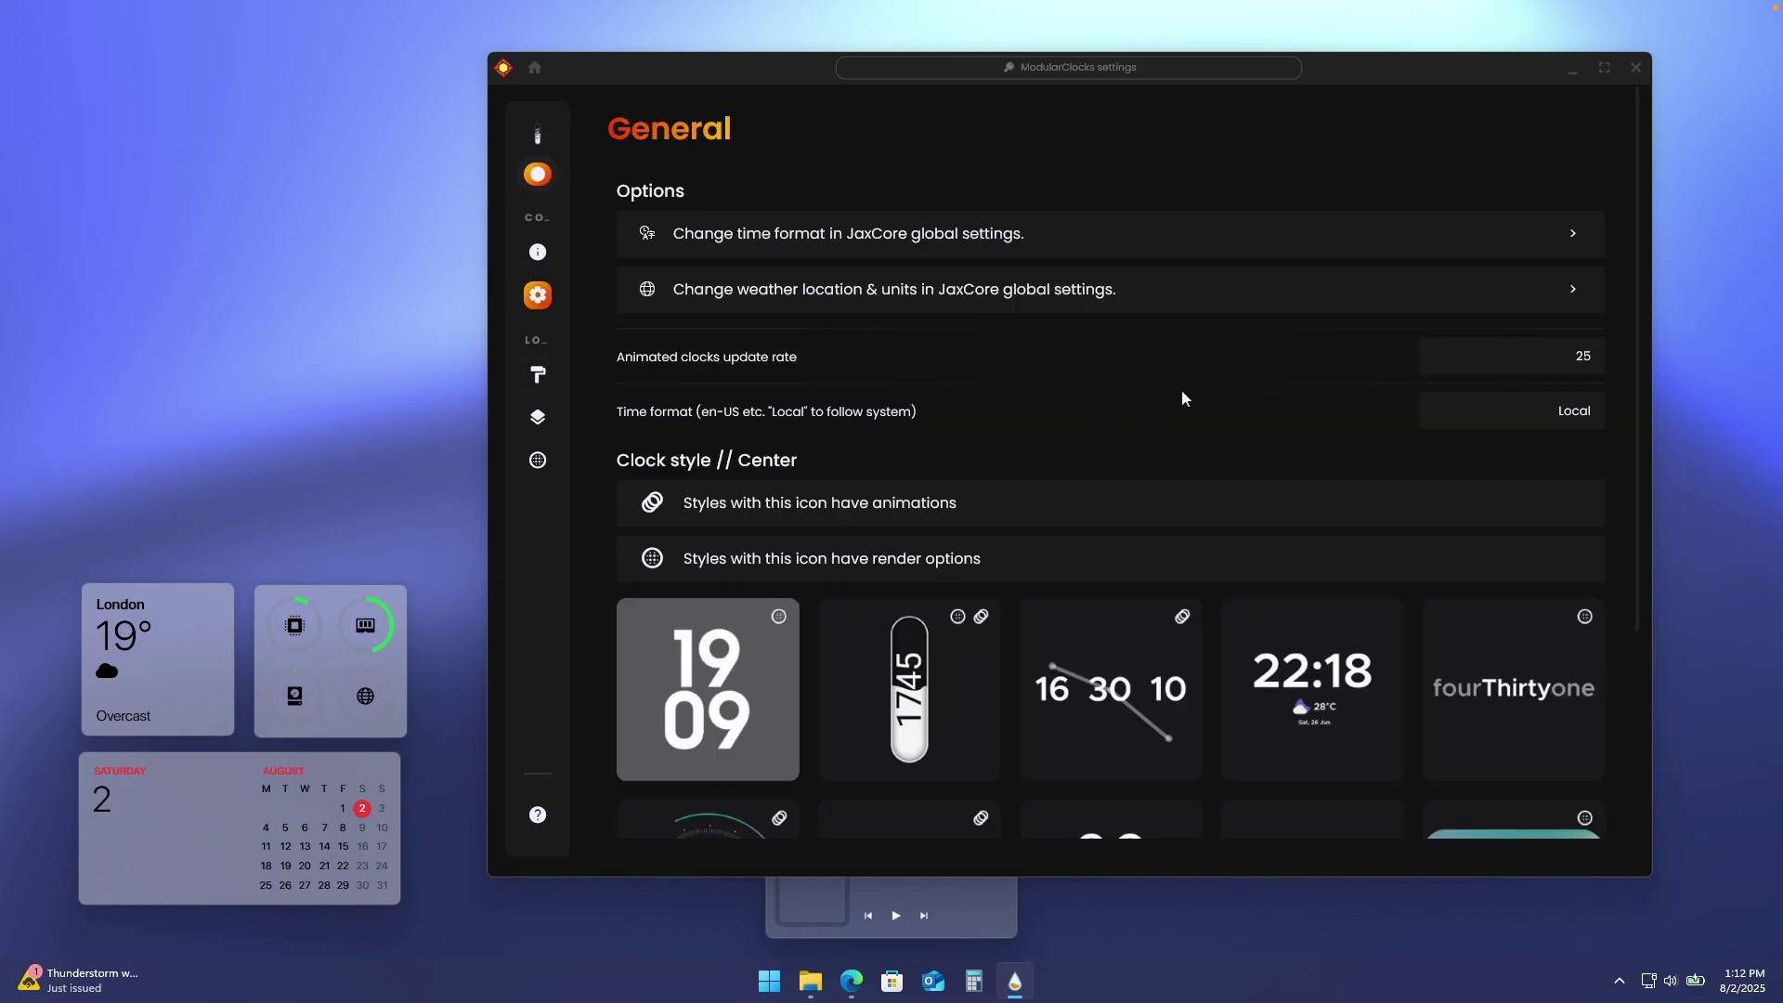
pyautogui.scroll(-3, 1487, 669)
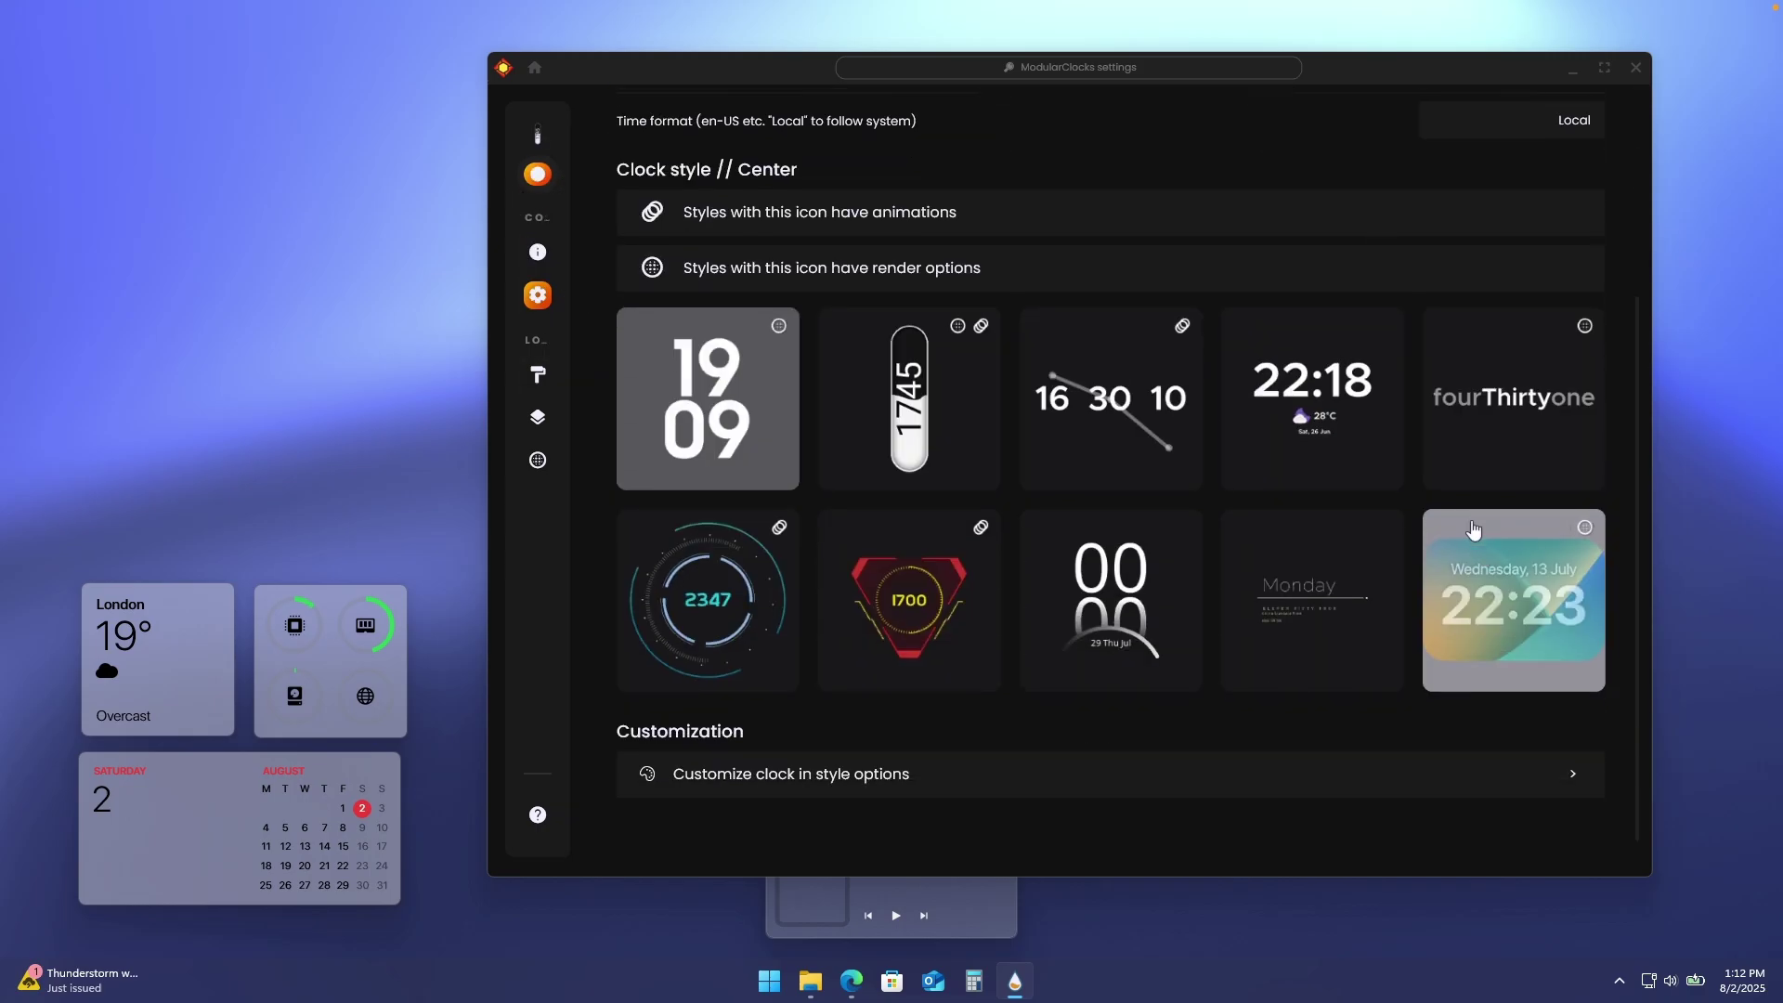
pyautogui.click(1487, 423)
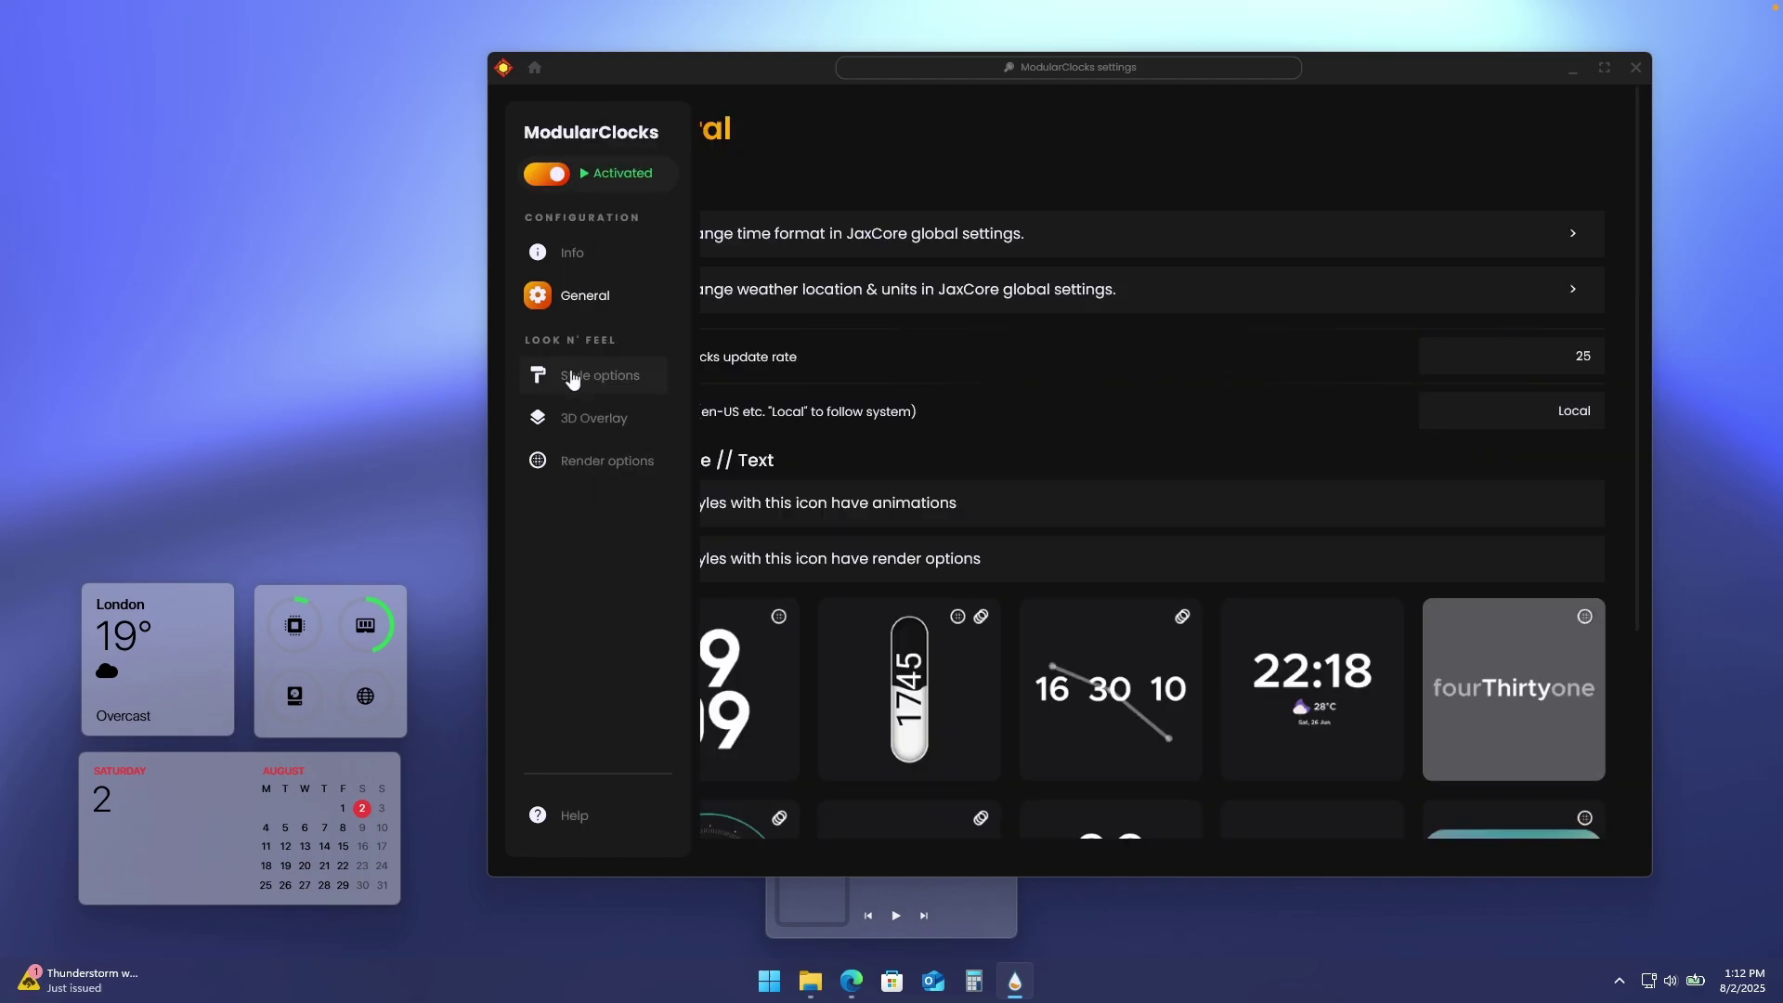
# - Set the Text clock's widget size to 1.6x in its style options, moving the settings window aside and closing it when done
pyautogui.click(574, 379)
pyautogui.moveTo(762, 86); pyautogui.dragTo(461, 270)
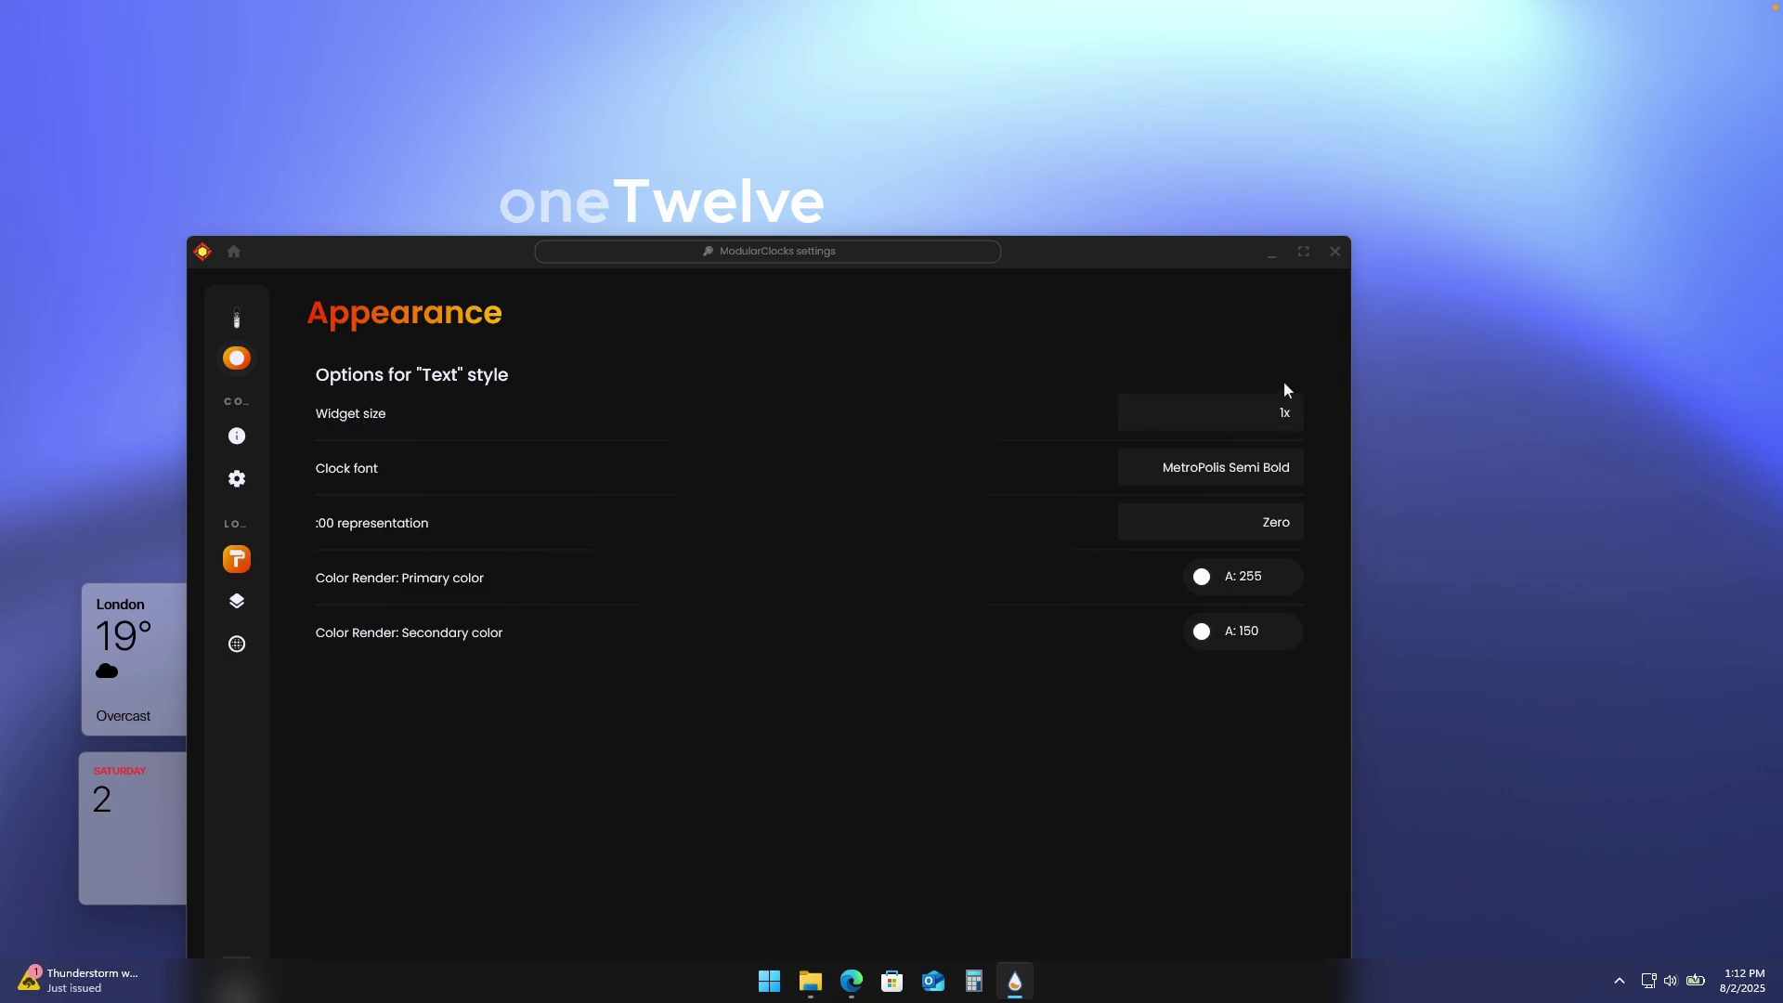
pyautogui.click(1268, 419)
pyautogui.click(1268, 415)
pyautogui.write('.6')
pyautogui.press('Return')
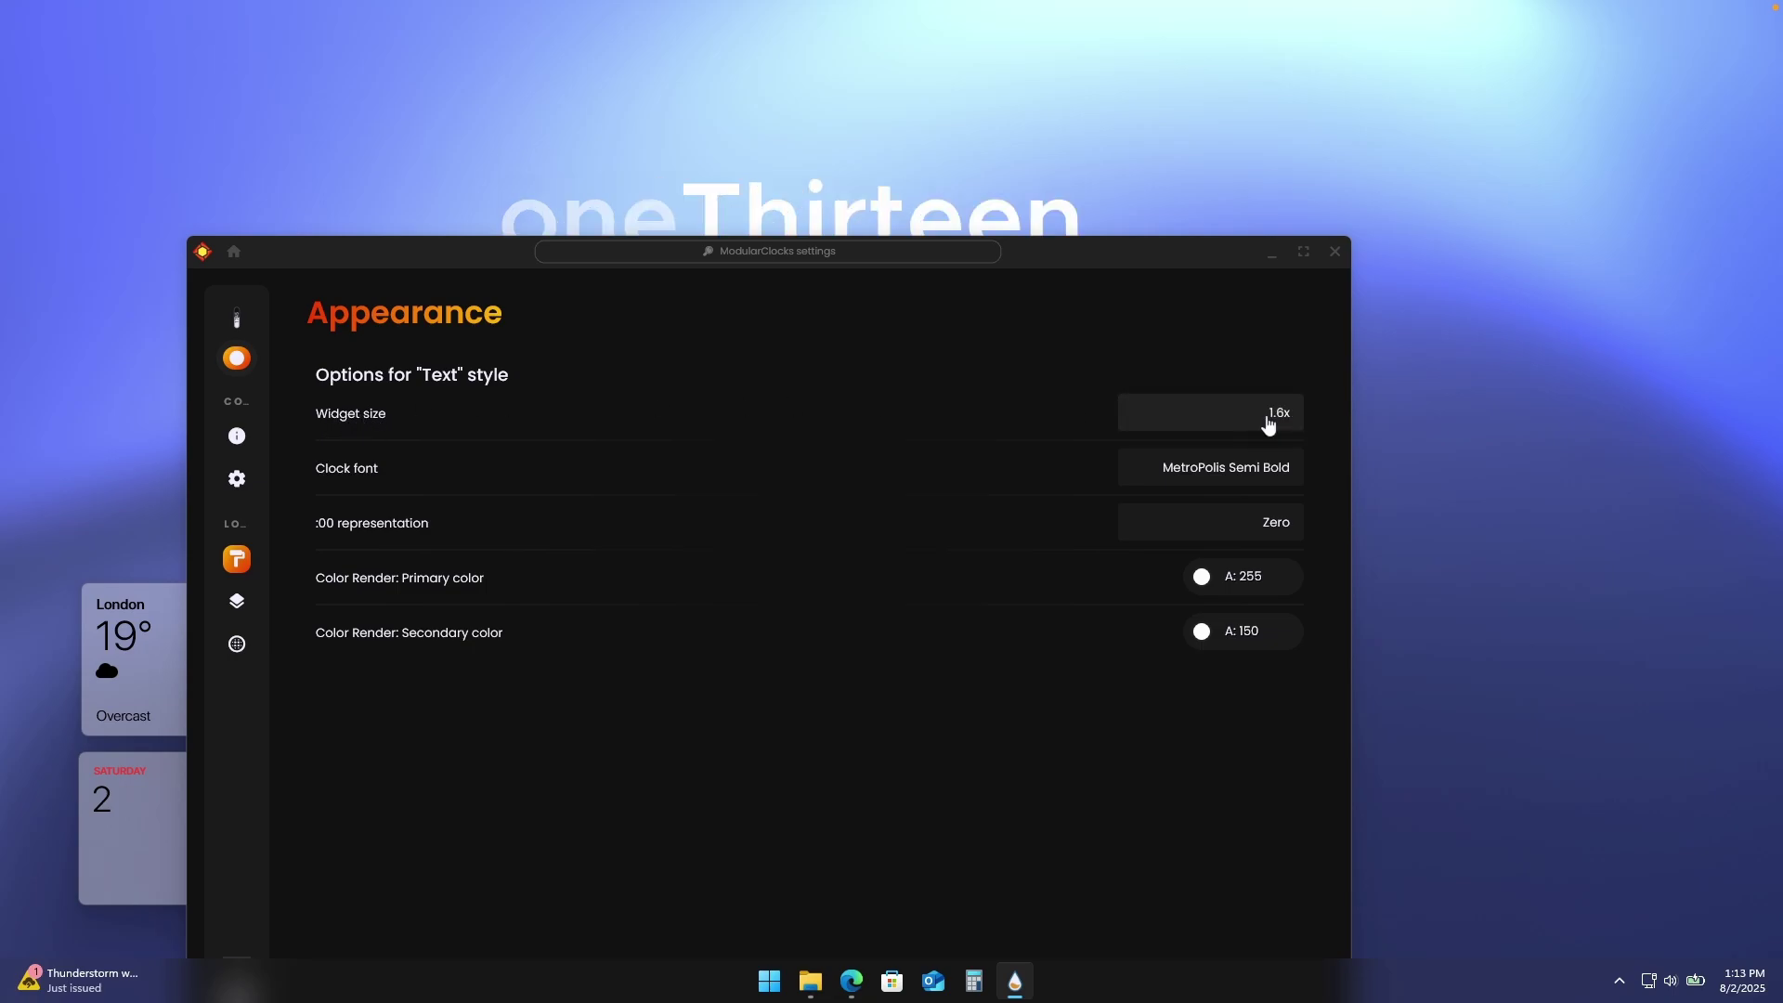
pyautogui.click(1336, 253)
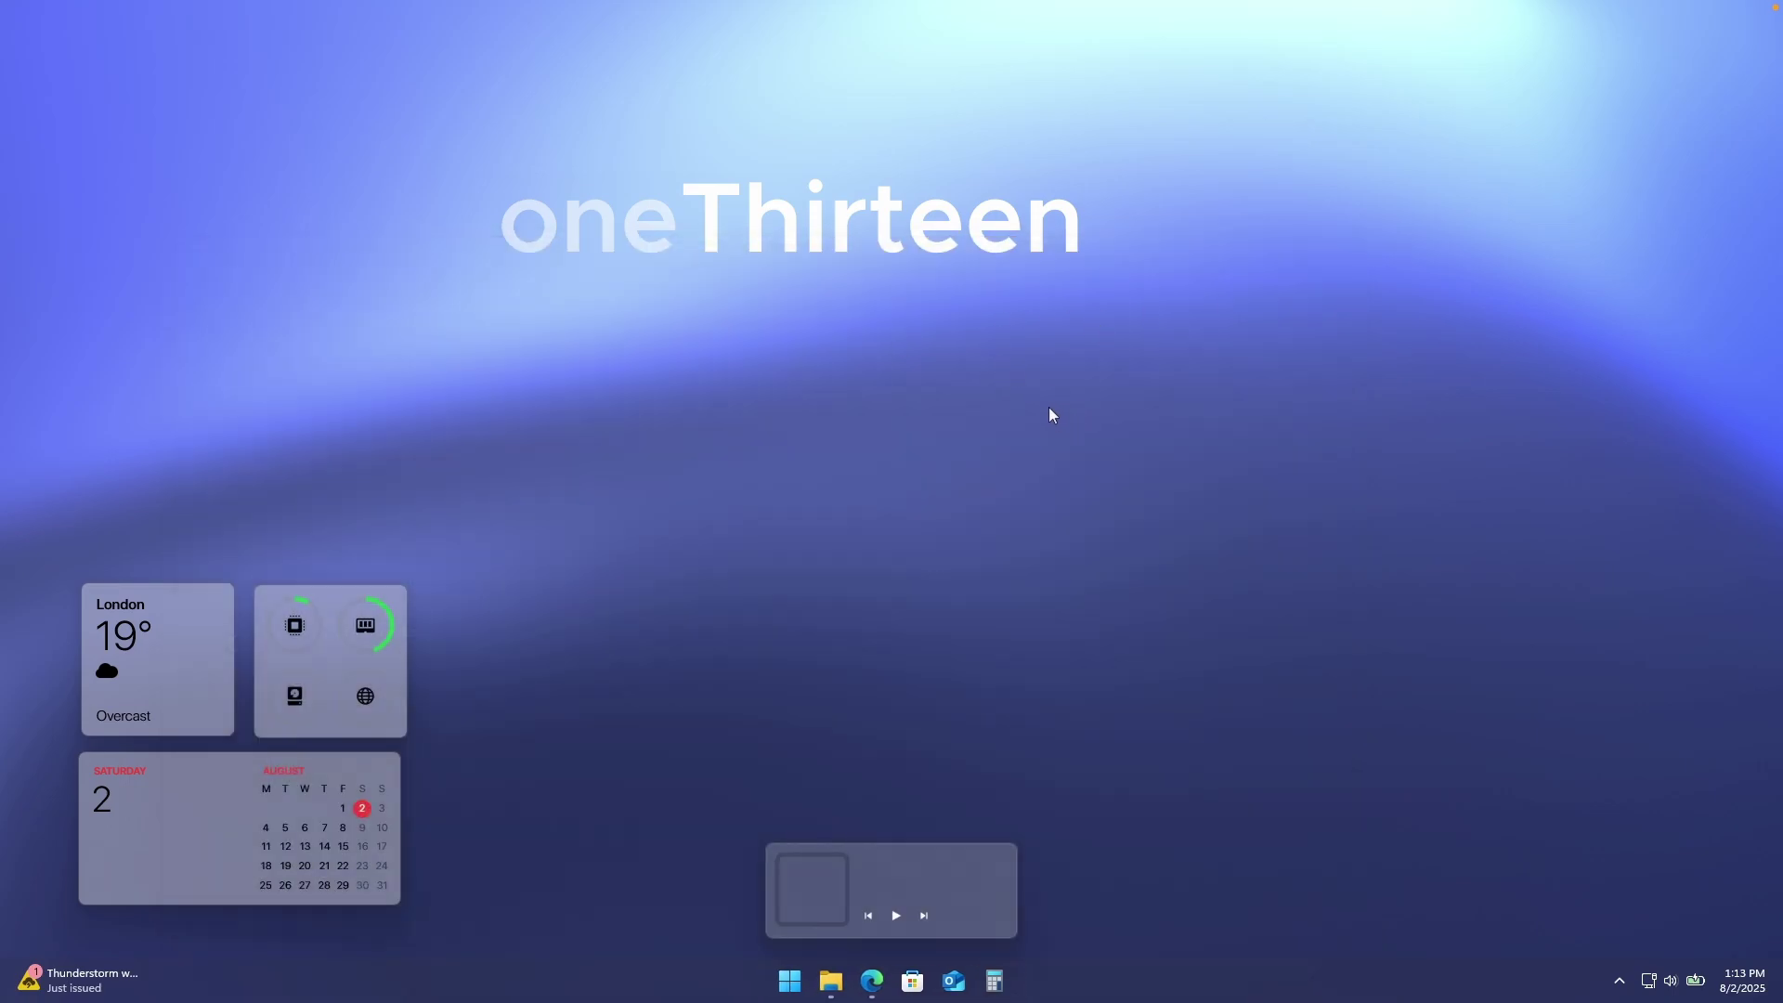
# - Align the clock horizontally centered on the desktop and move it slightly higher
pyautogui.rightClick(843, 223)
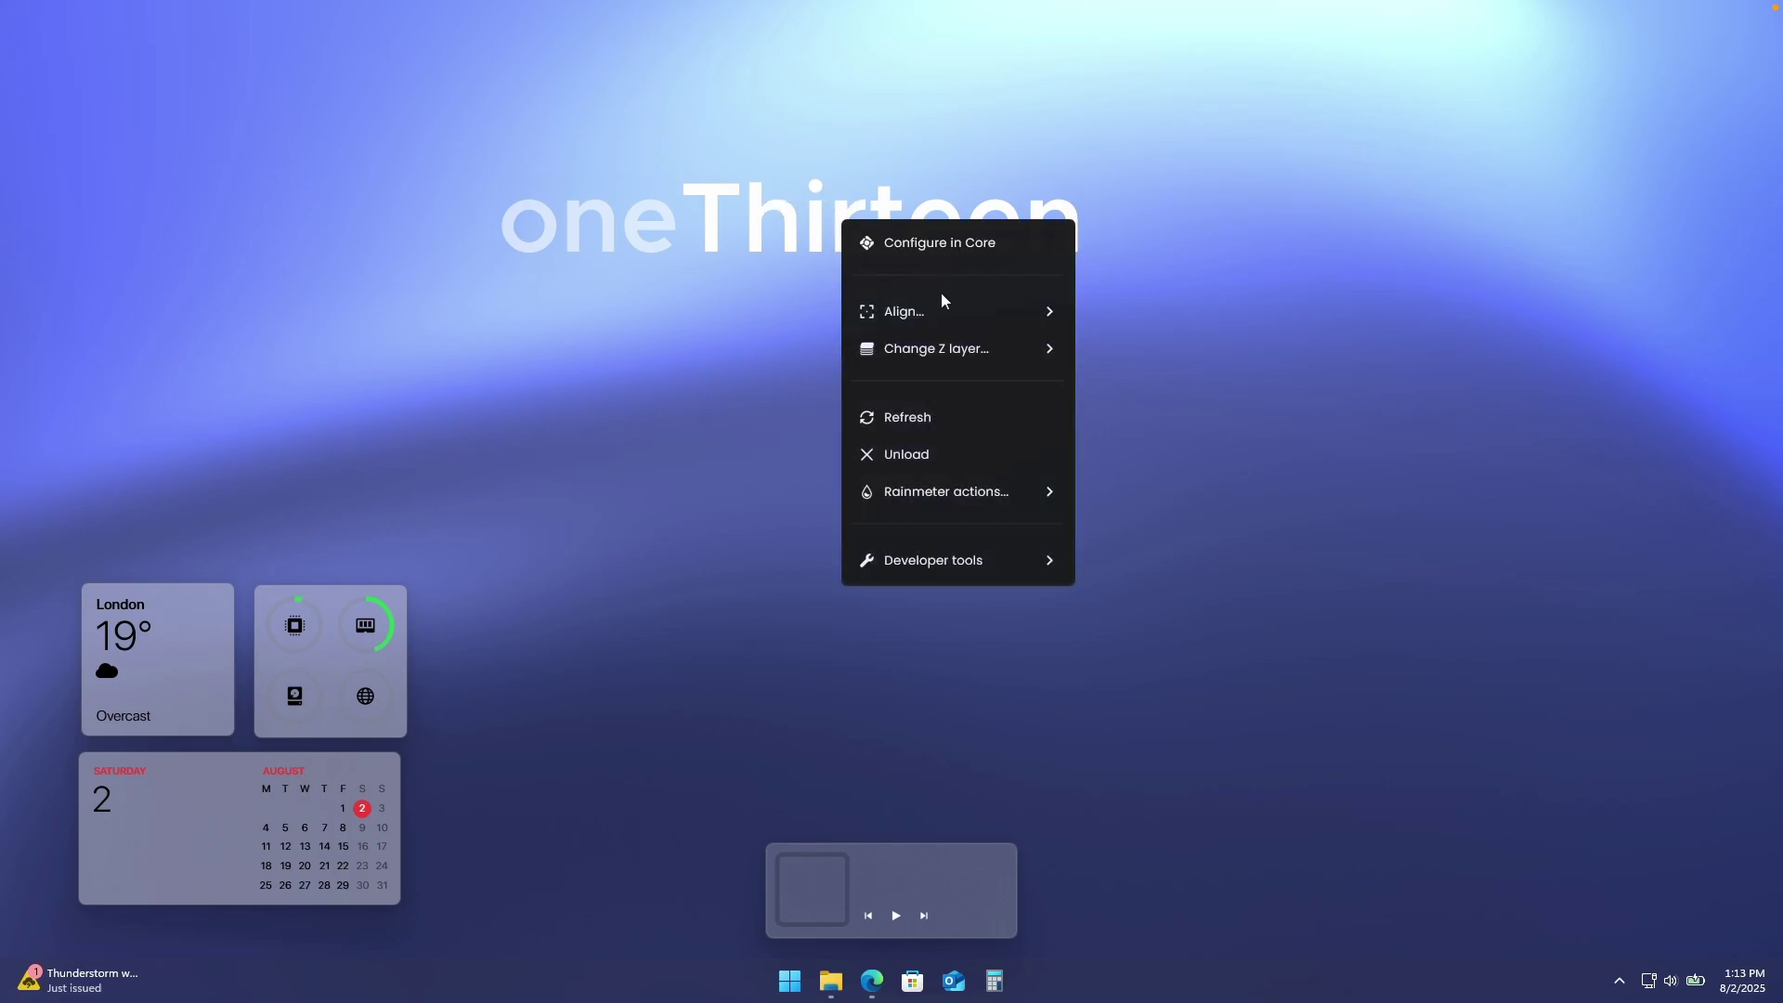
pyautogui.moveTo(939, 316)
pyautogui.click(1183, 354)
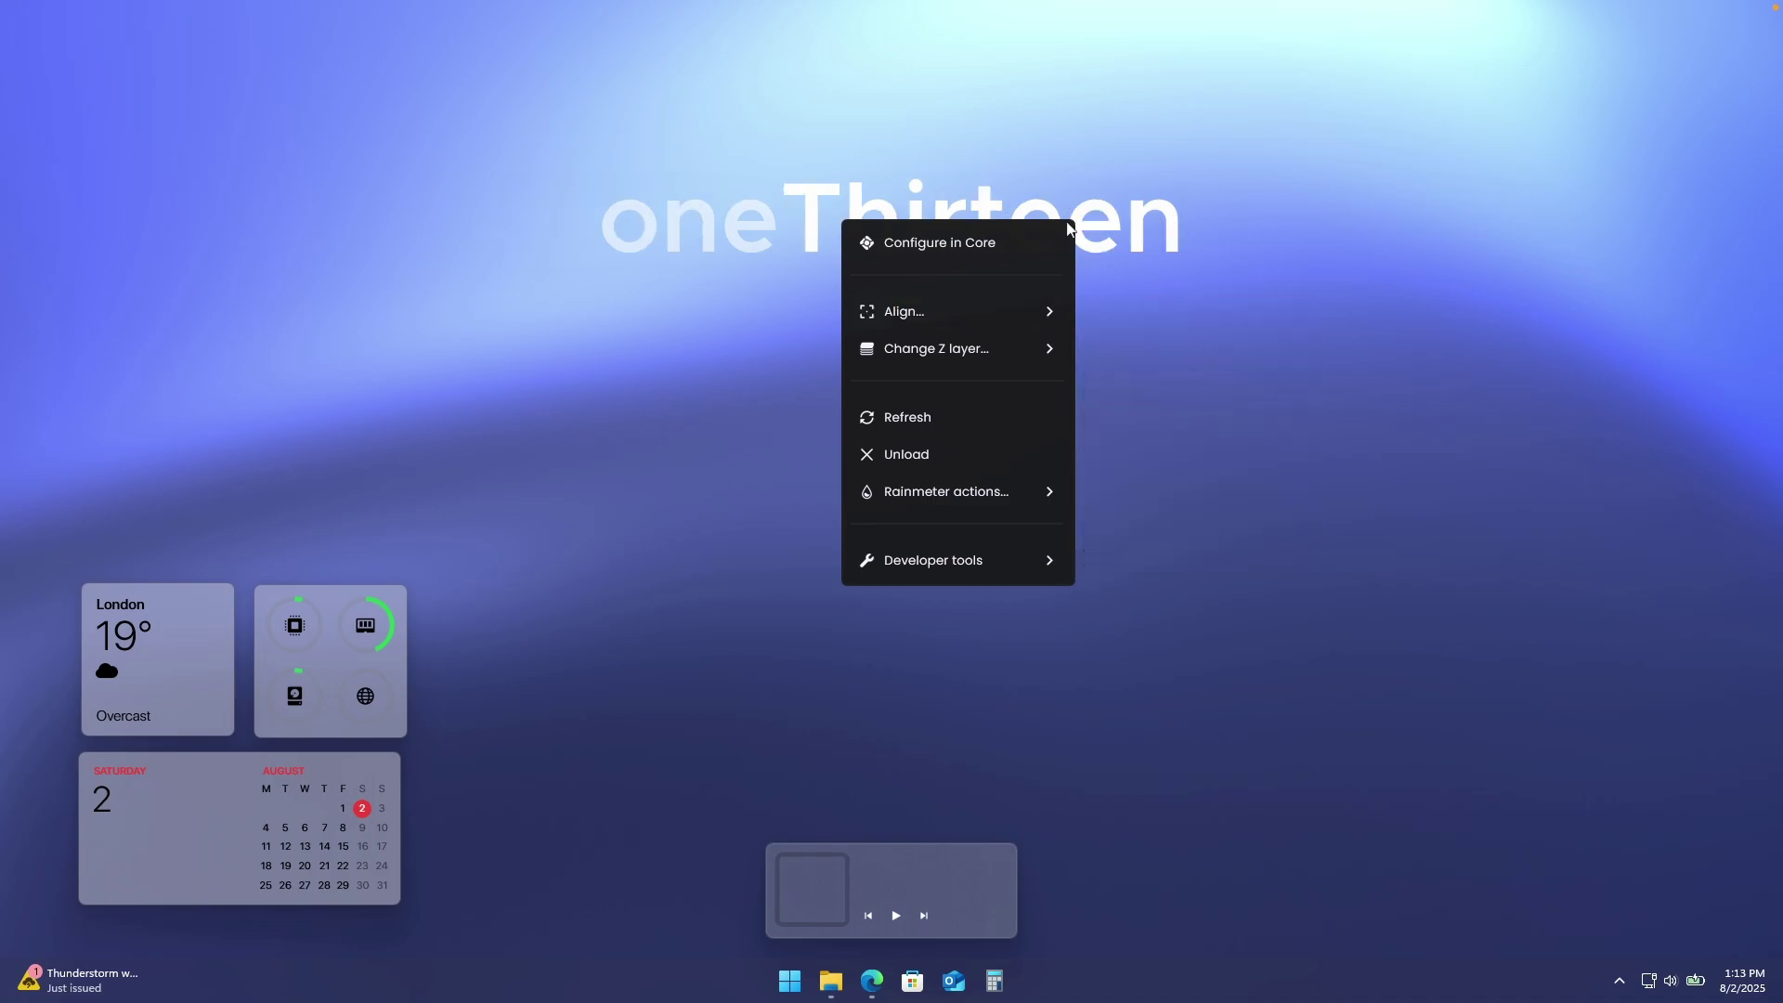
pyautogui.moveTo(1099, 215); pyautogui.dragTo(1097, 185)
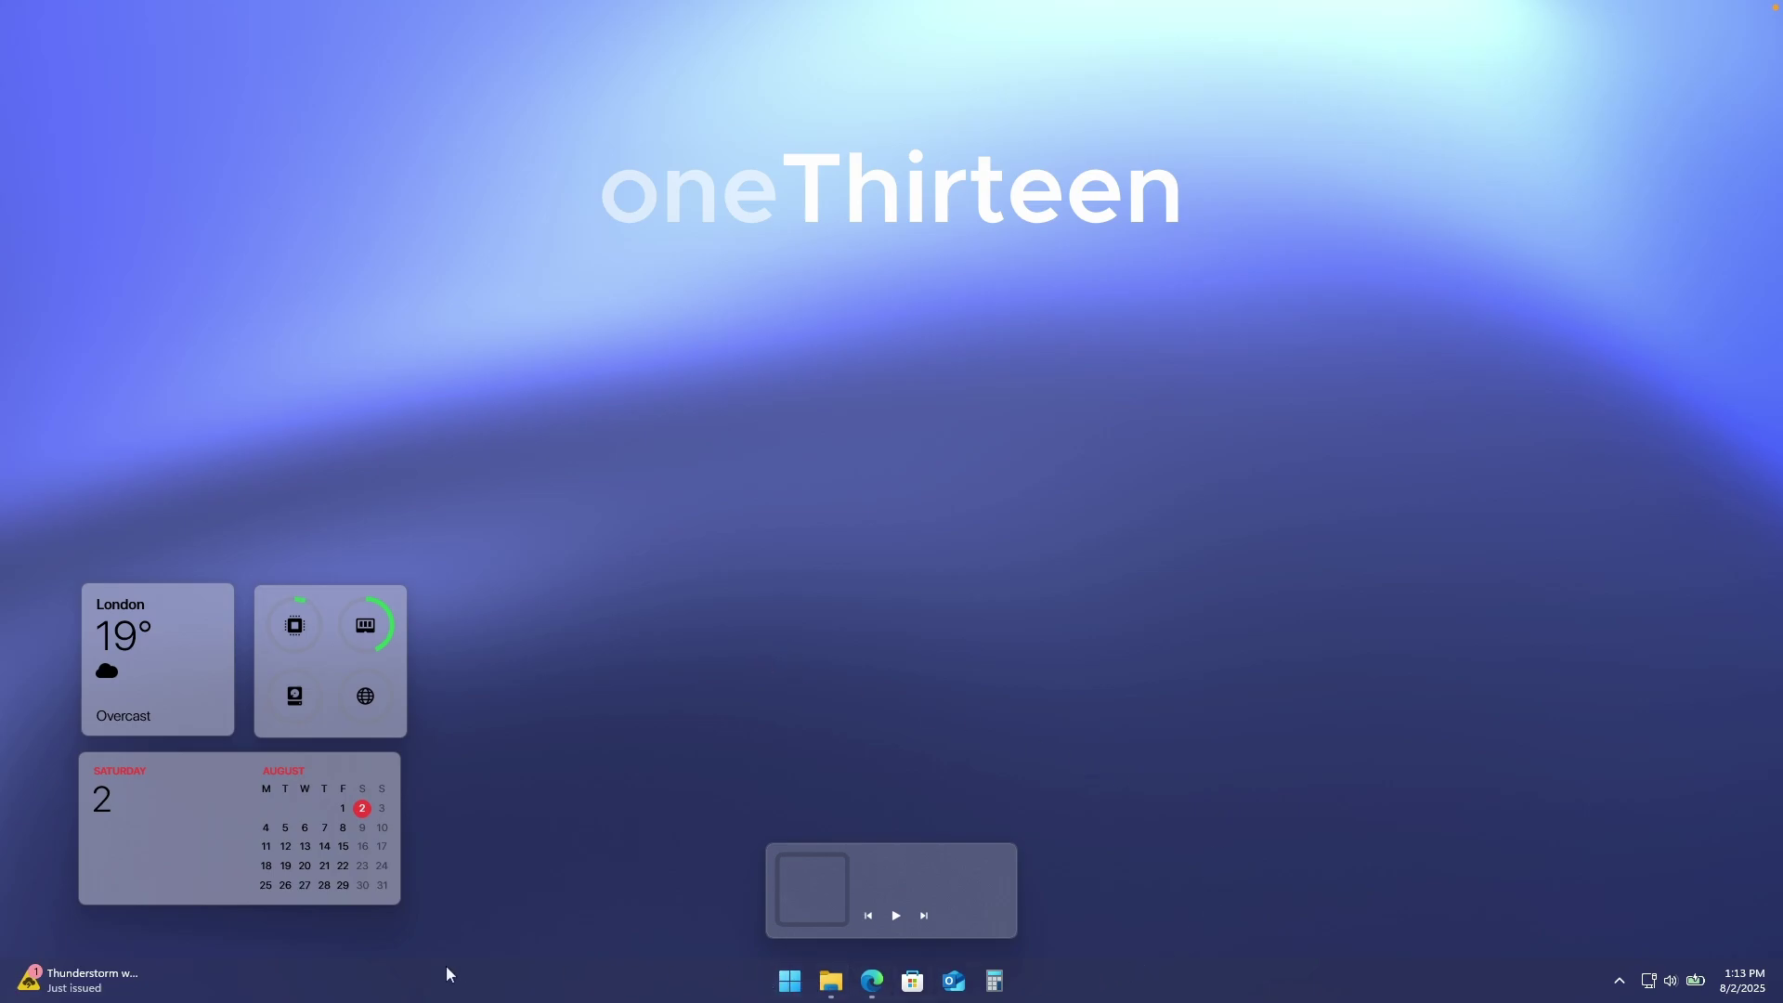
# - Examine the translucent styling of the Start menu, notification center, quick settings and hidden tray icons
pyautogui.click(789, 980)
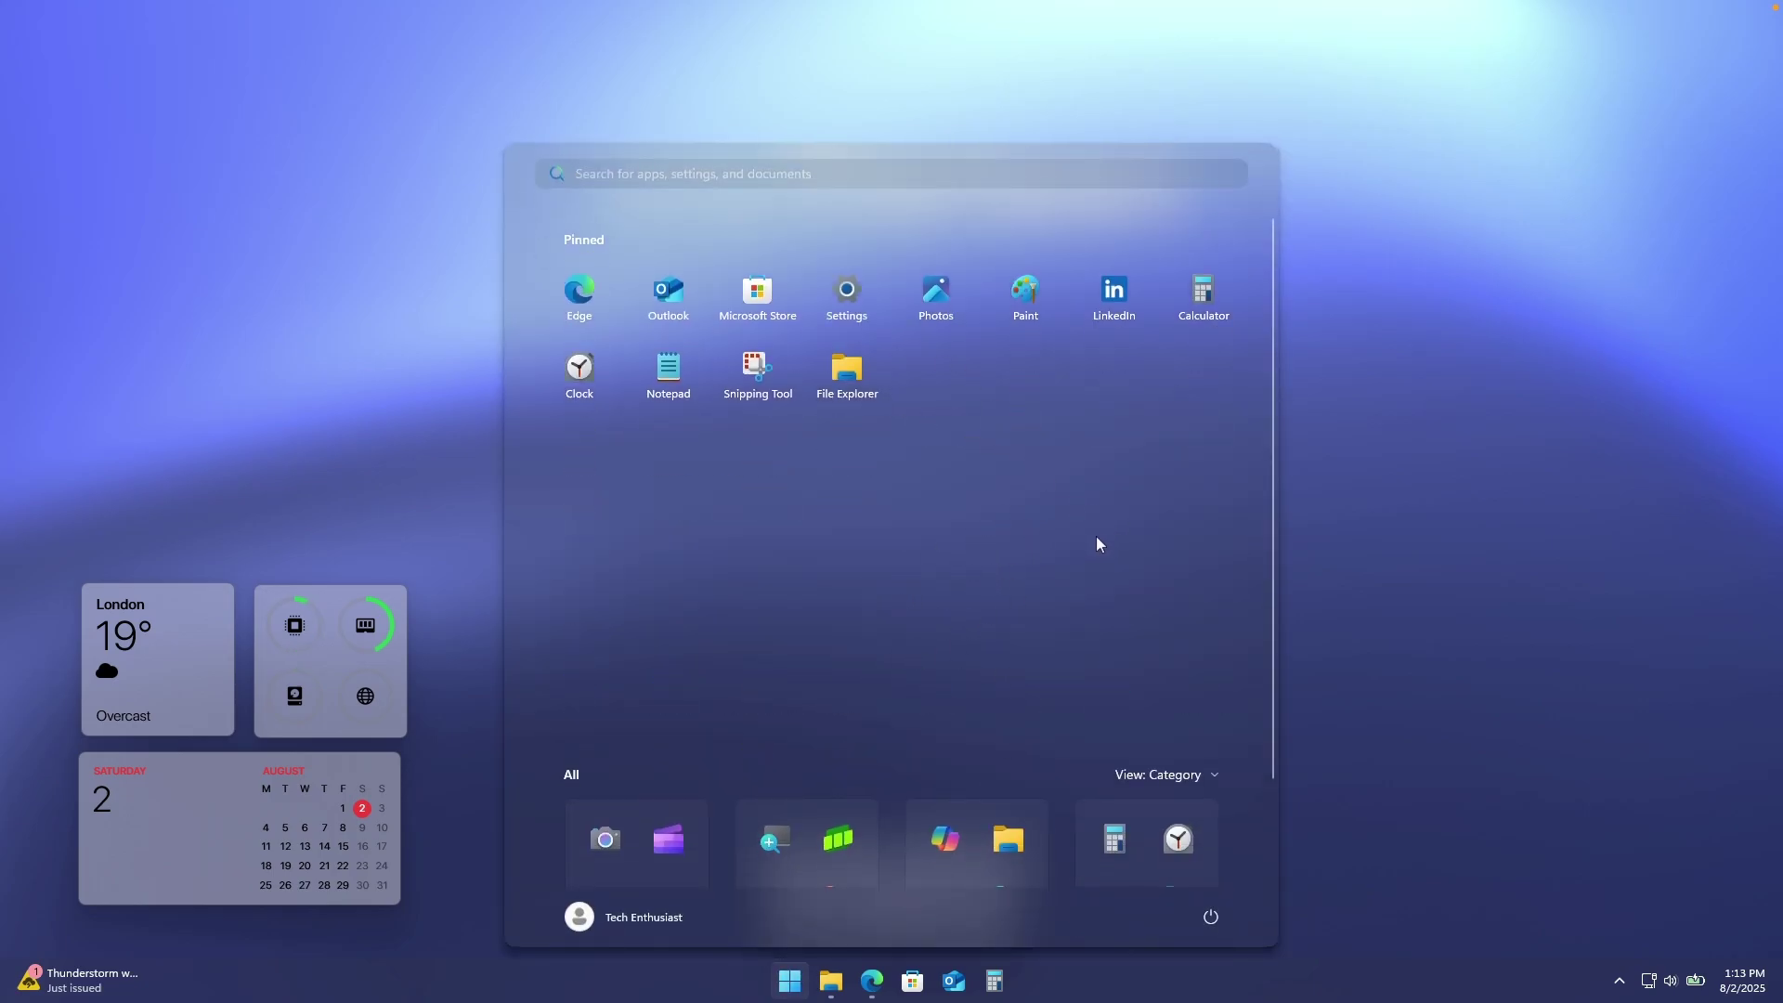
pyautogui.click(1743, 980)
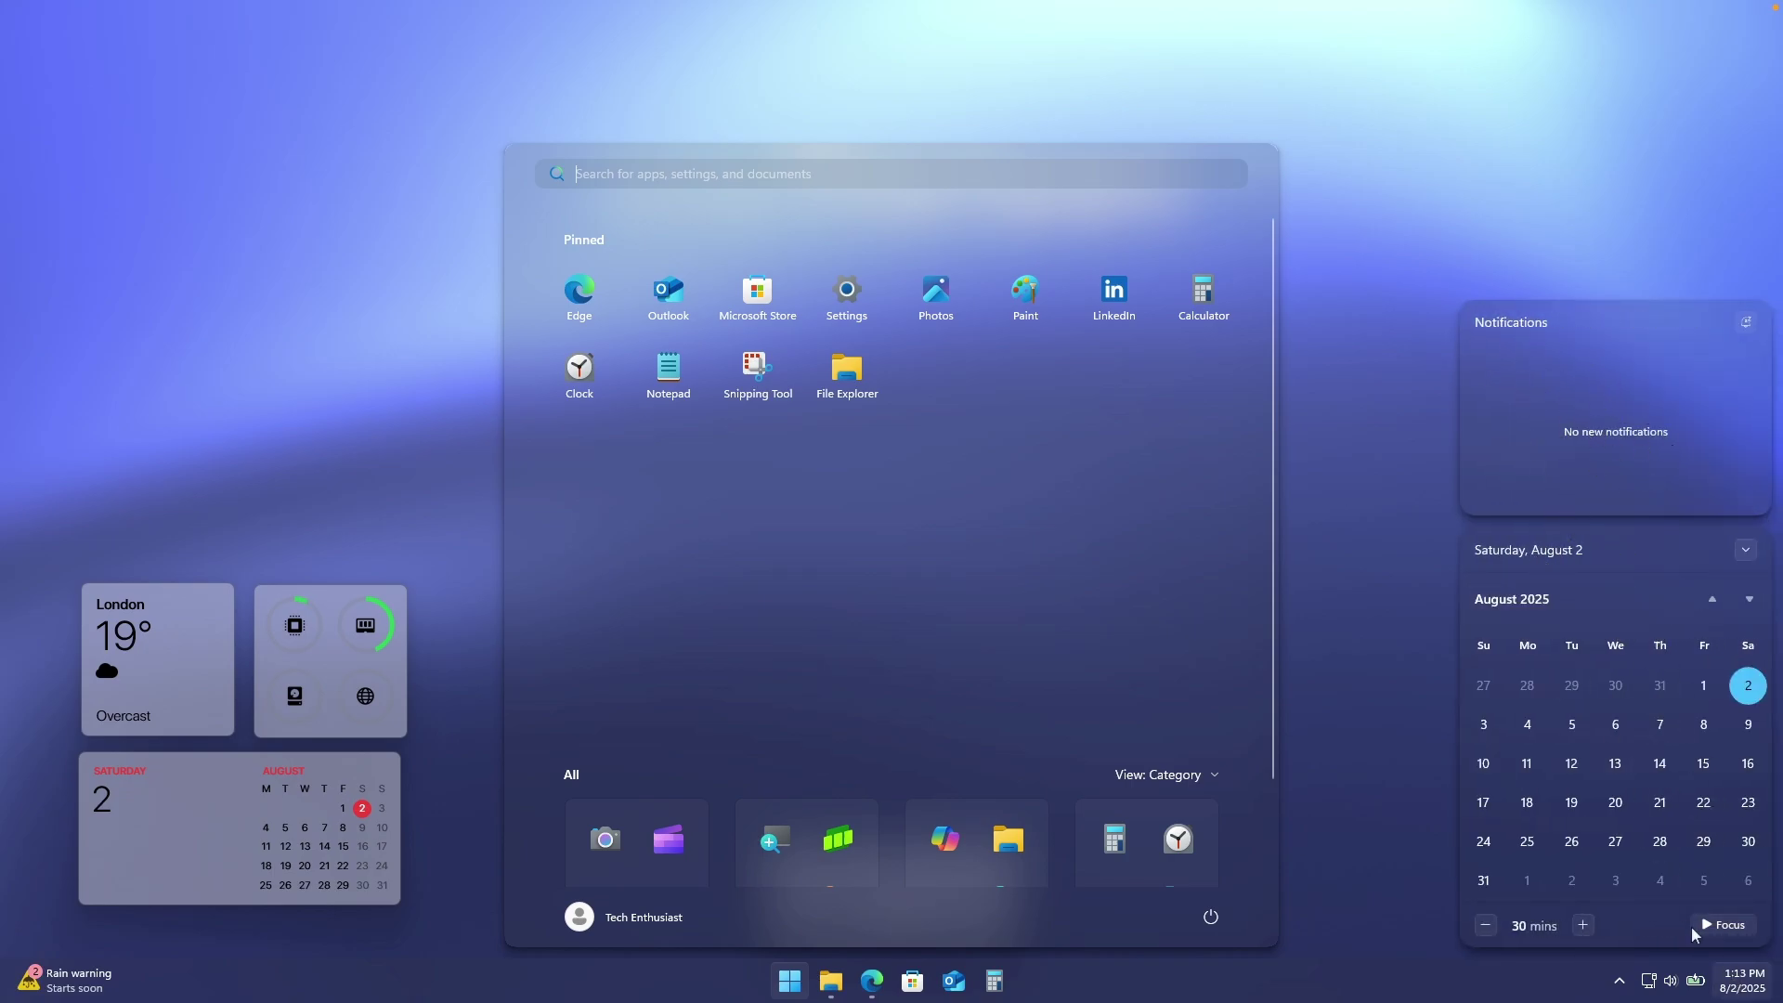
pyautogui.click(1697, 981)
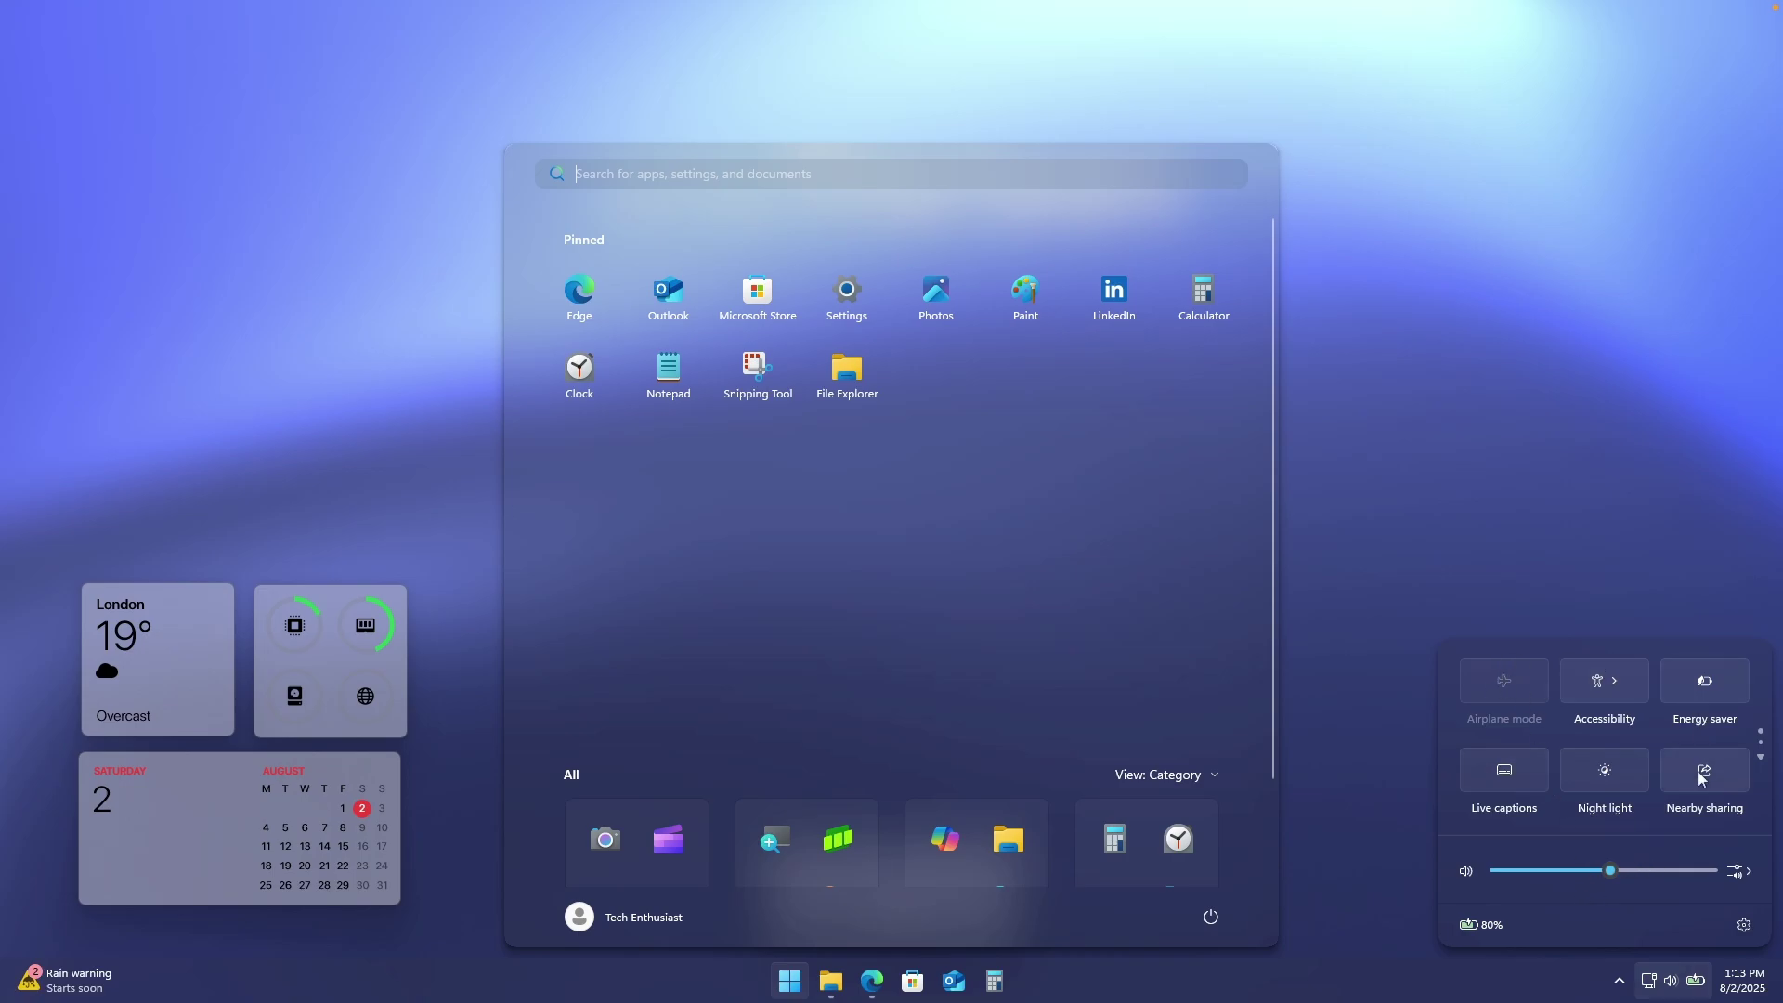
pyautogui.click(1620, 982)
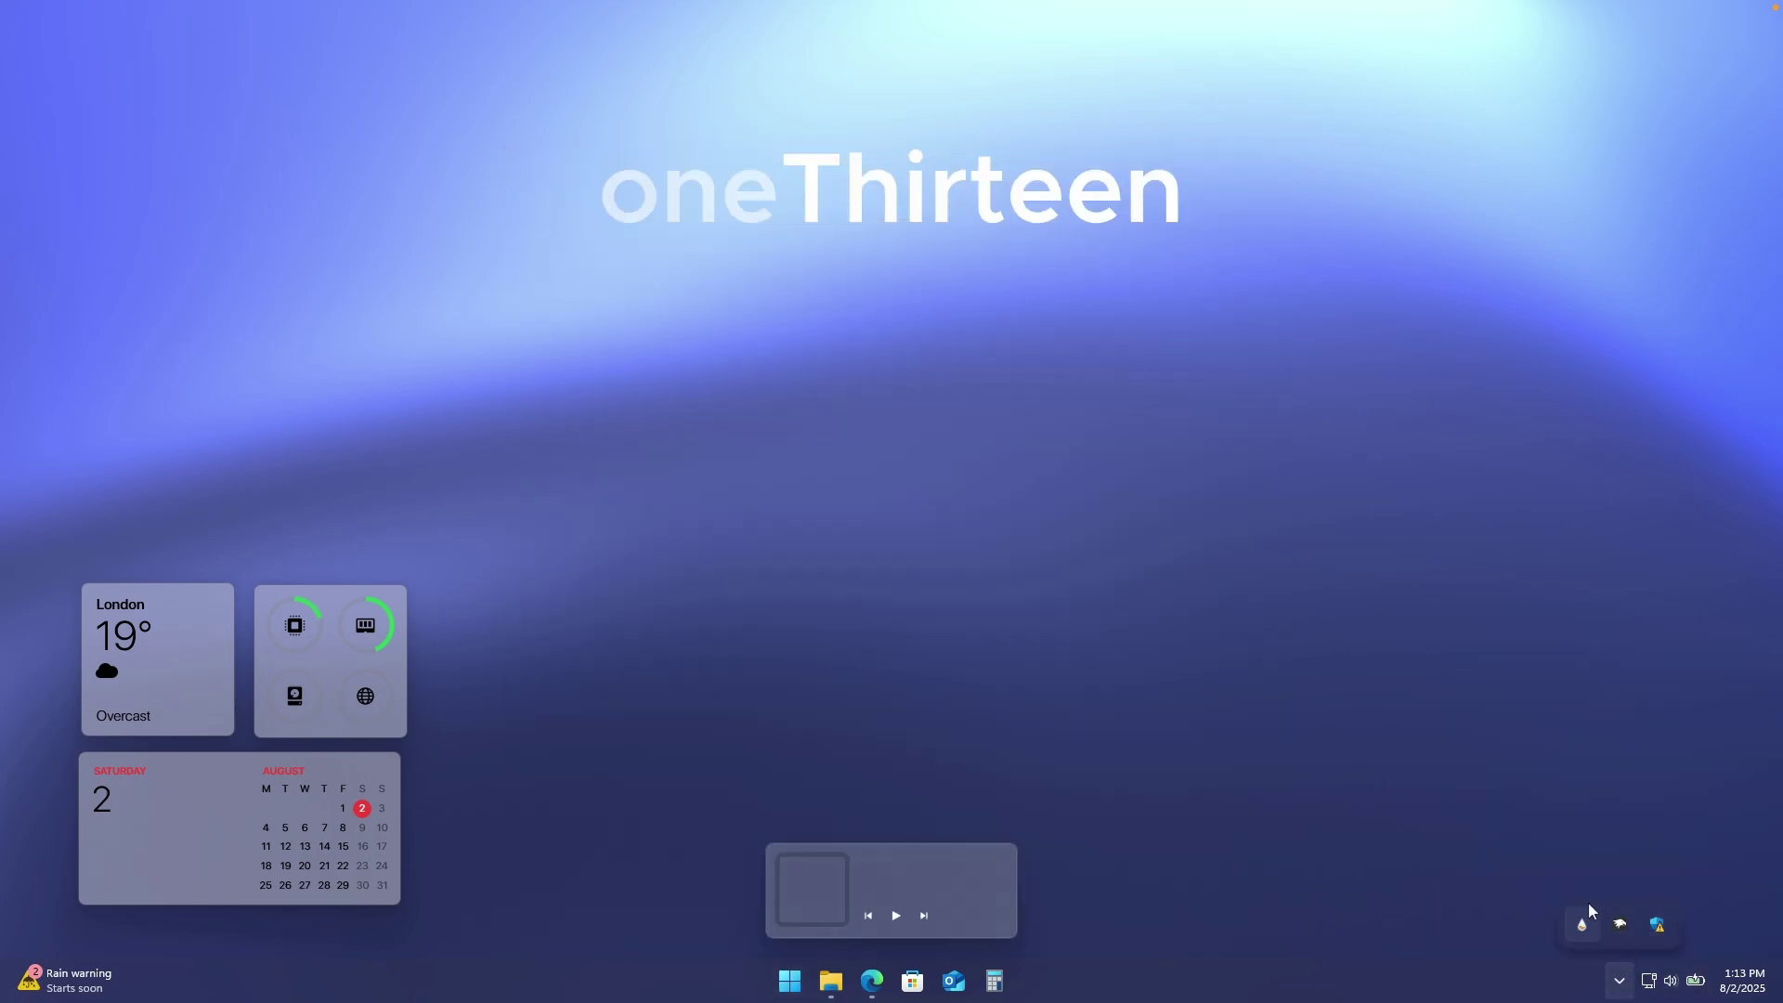
pyautogui.click(1098, 853)
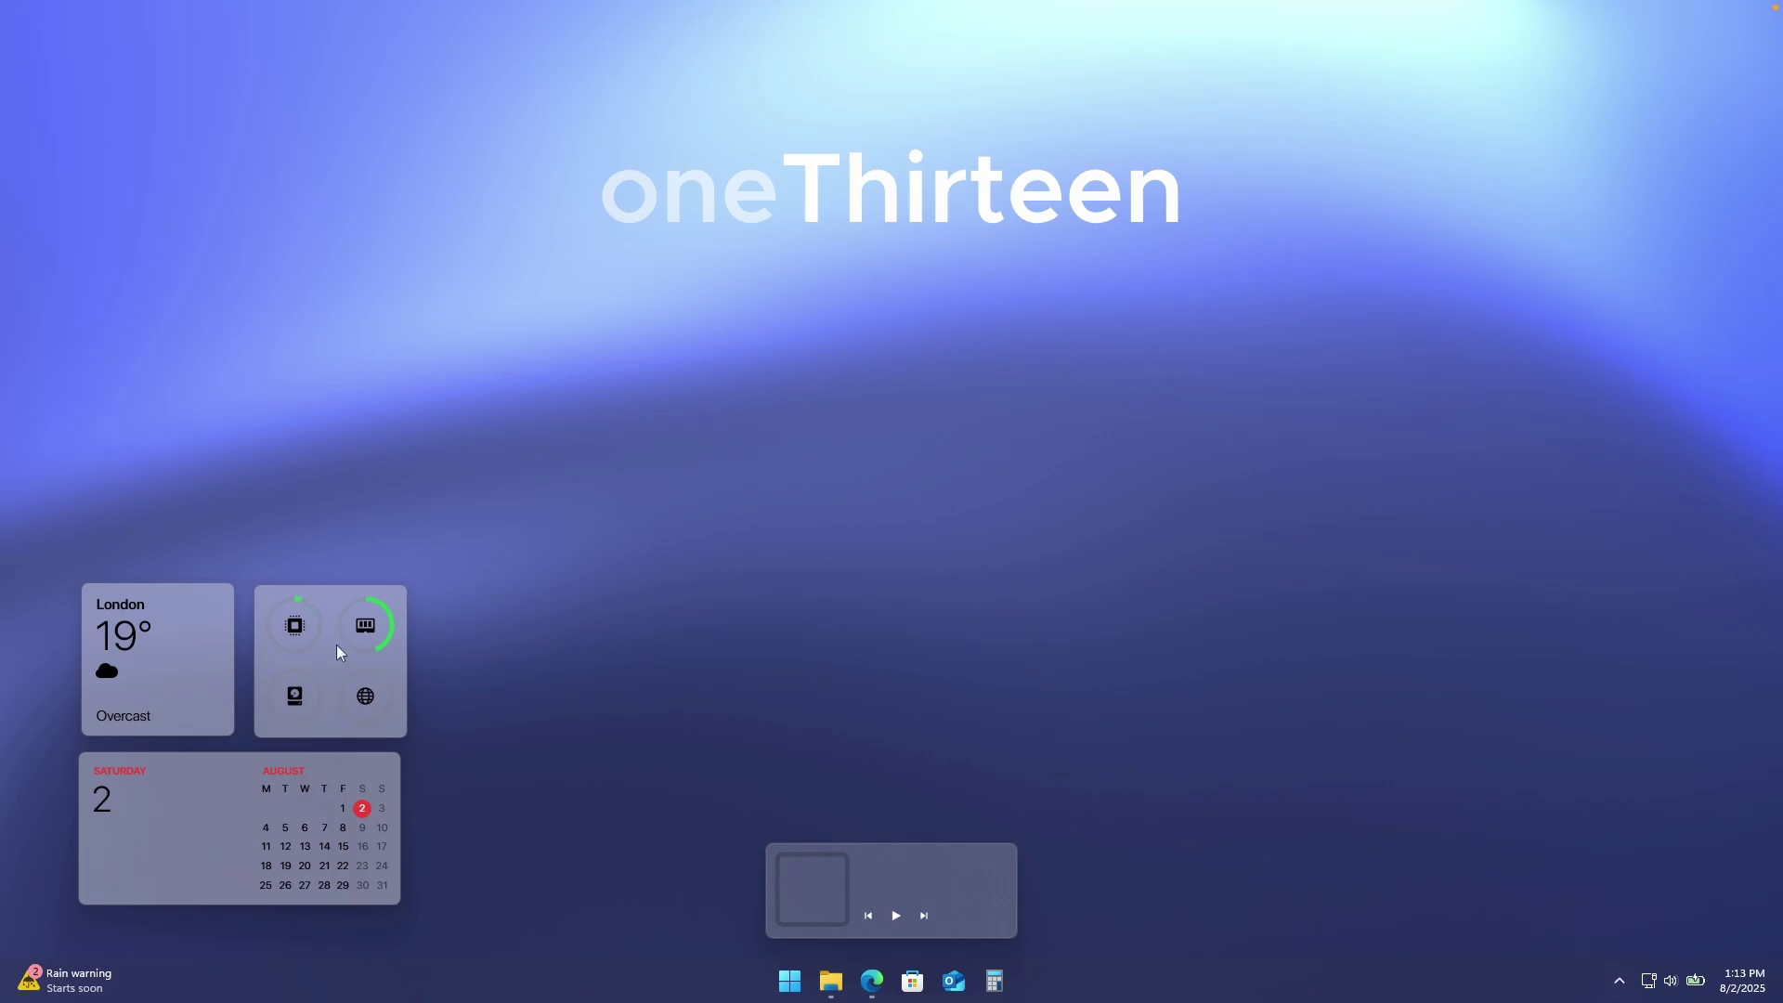
# - Nudge the system monitoring widget into line with the weather widget and the calendar's outer edge
pyautogui.moveTo(333, 665); pyautogui.dragTo(326, 661)
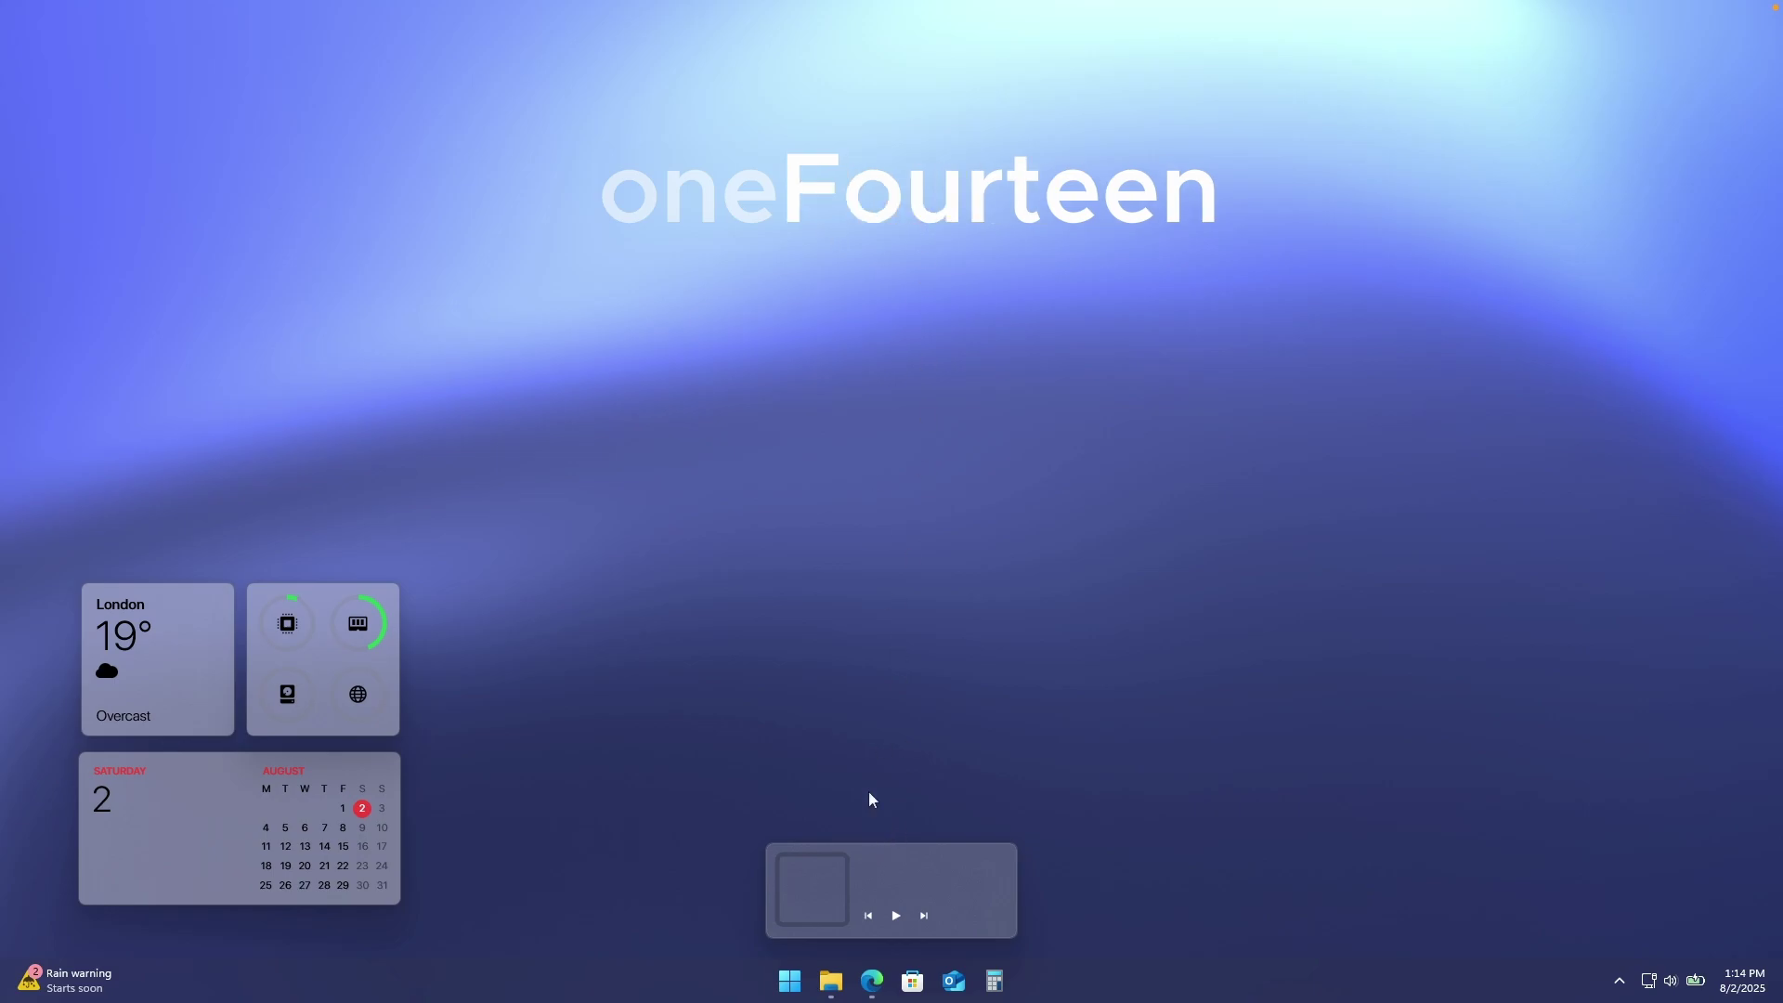
# - Review the Start menu together with the notification center and calendar, and close them
pyautogui.click(792, 980)
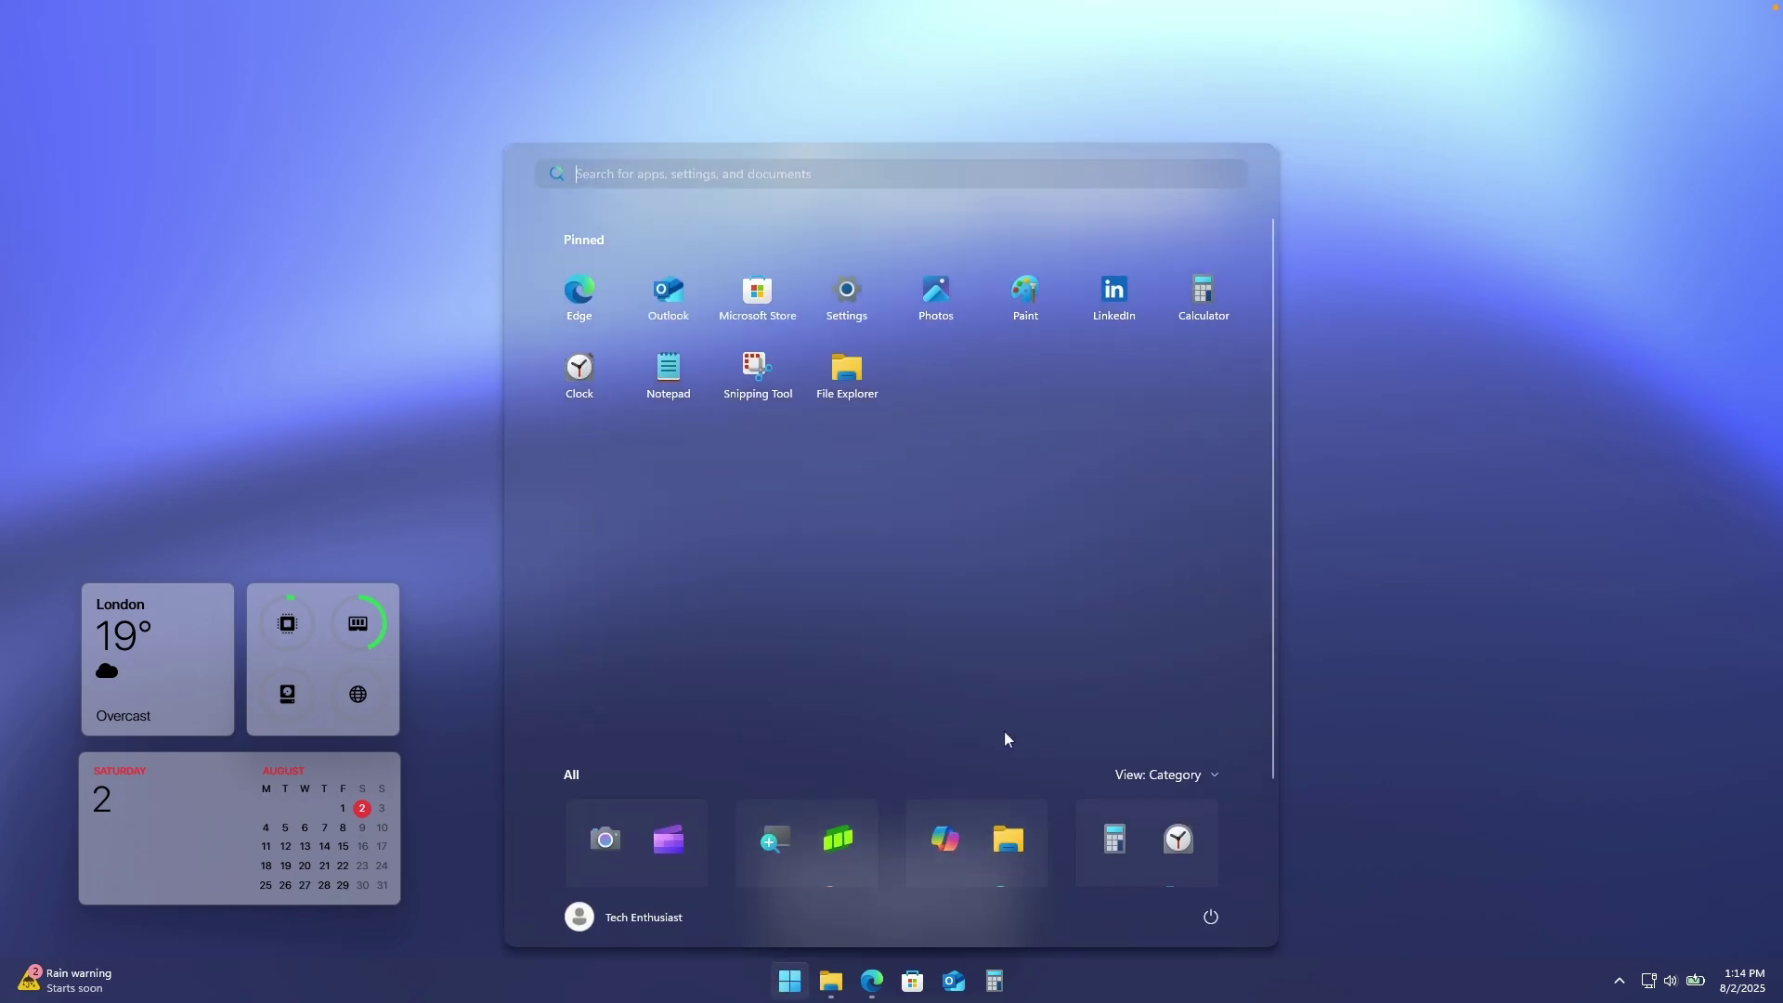
pyautogui.click(1744, 980)
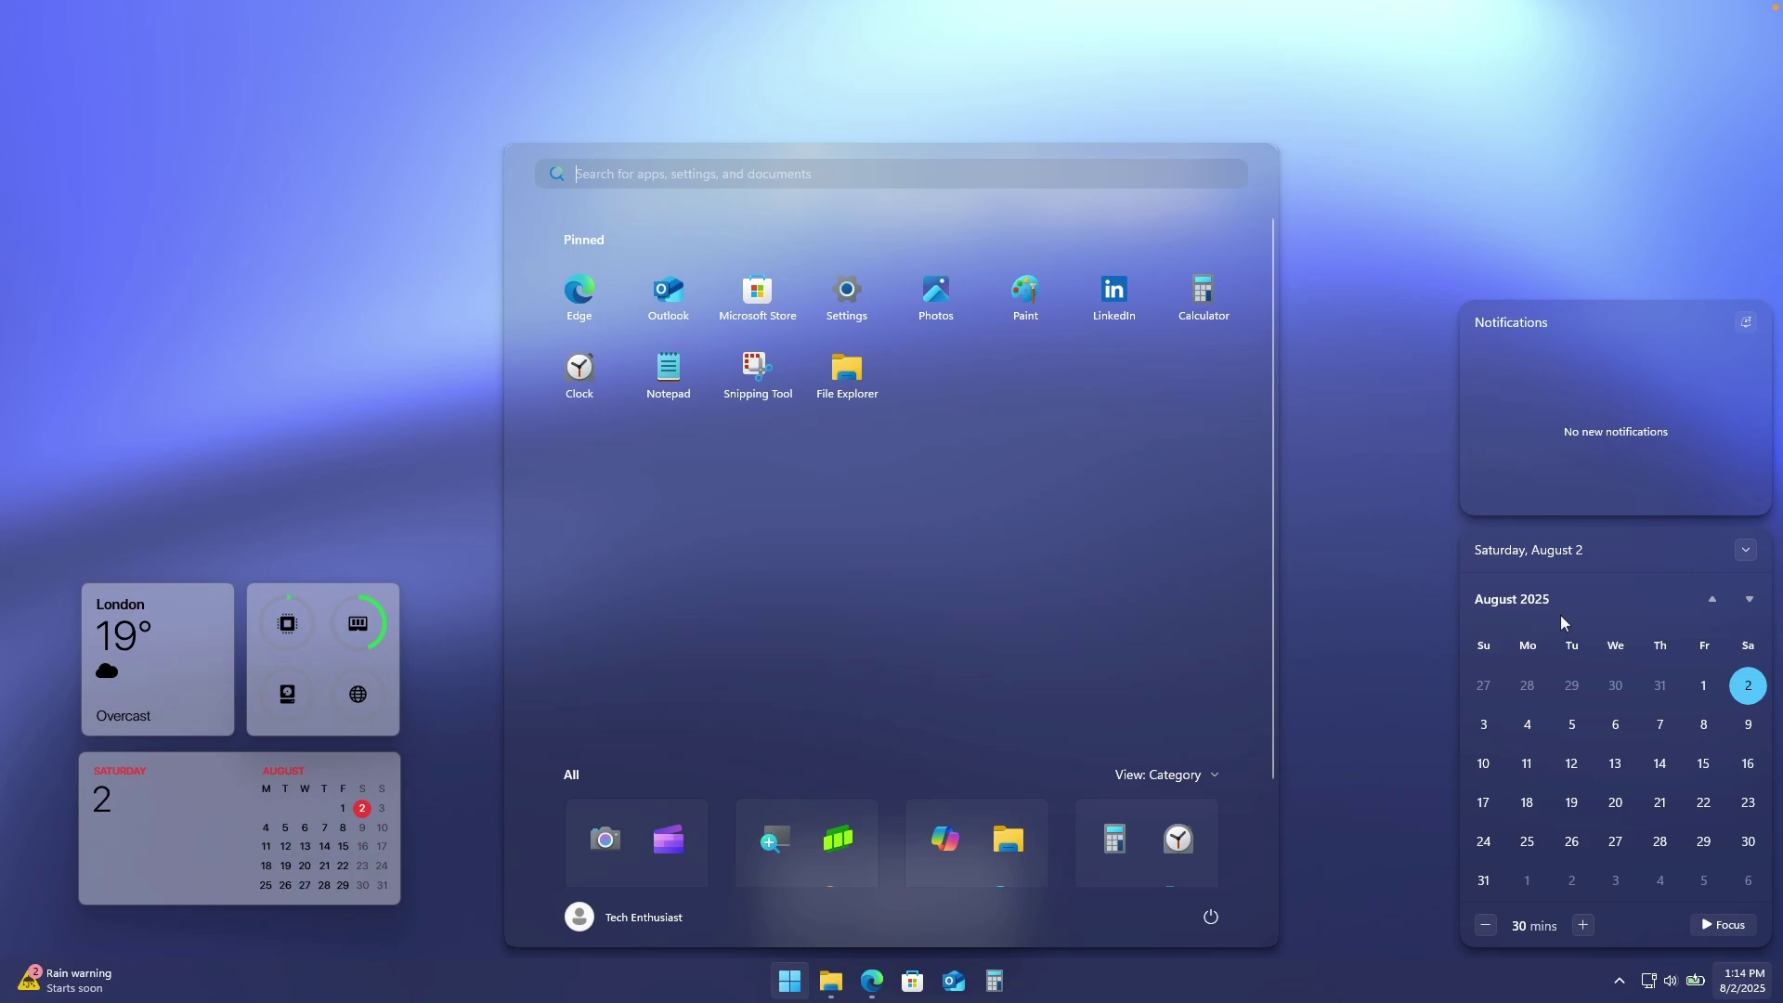
pyautogui.click(1360, 446)
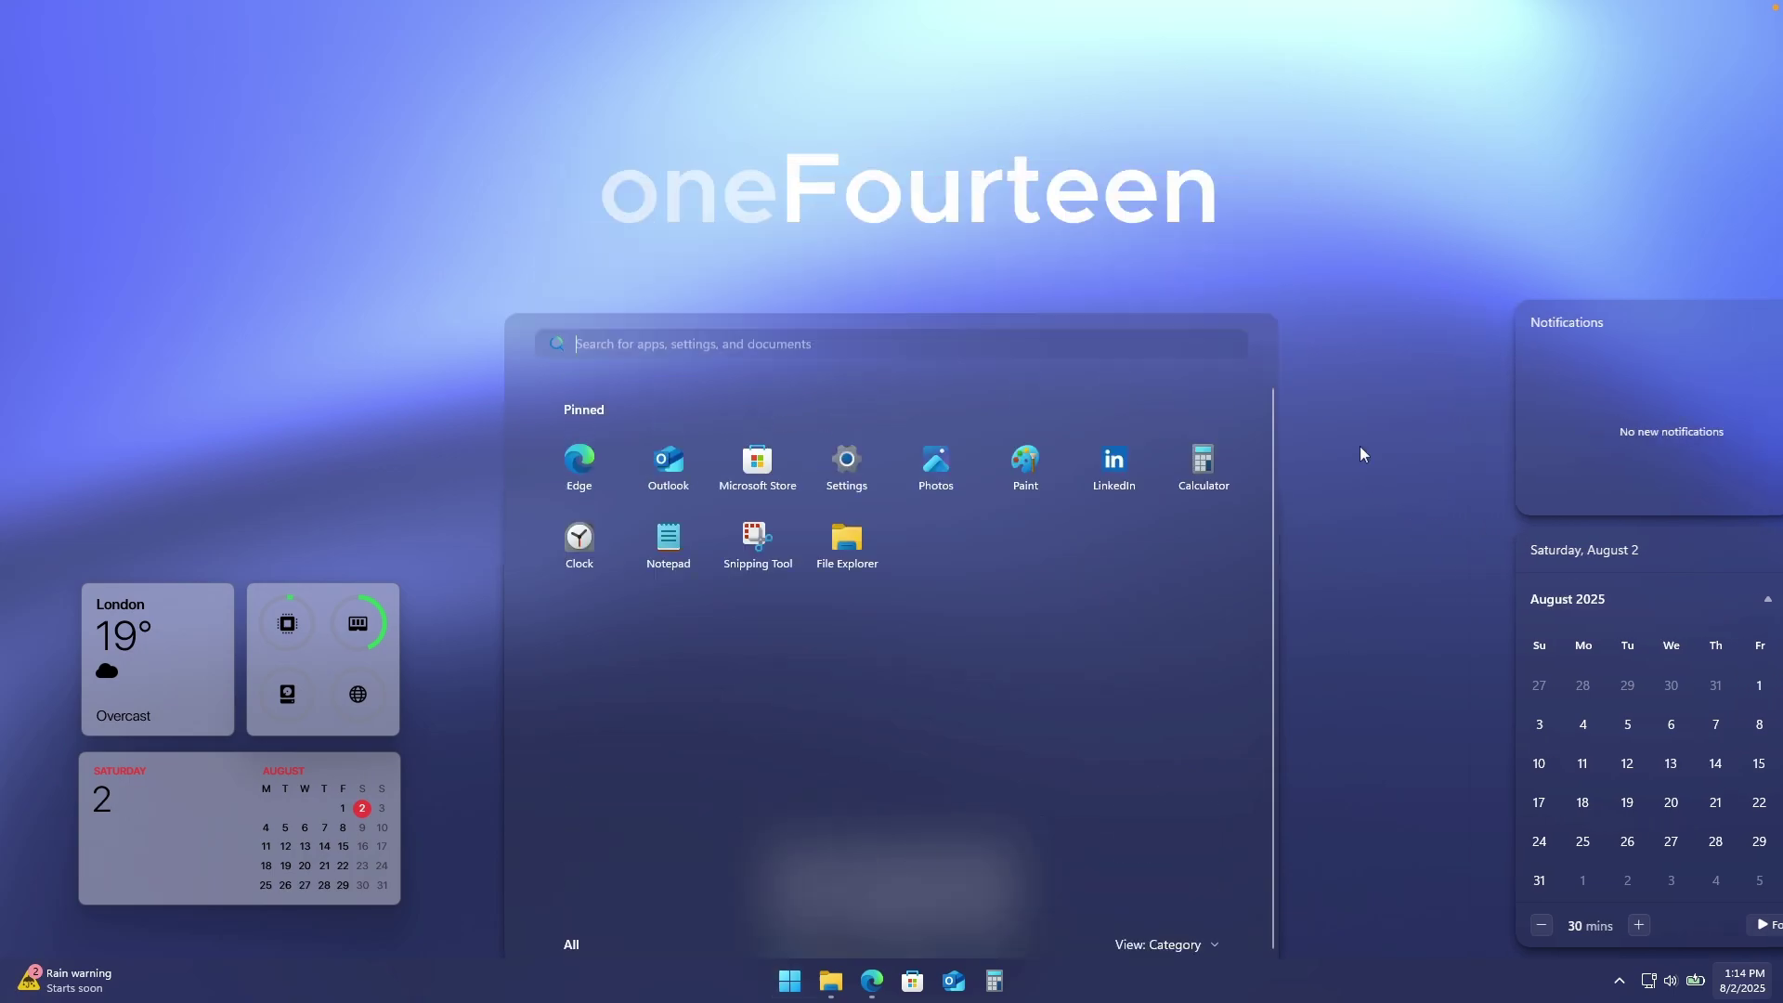